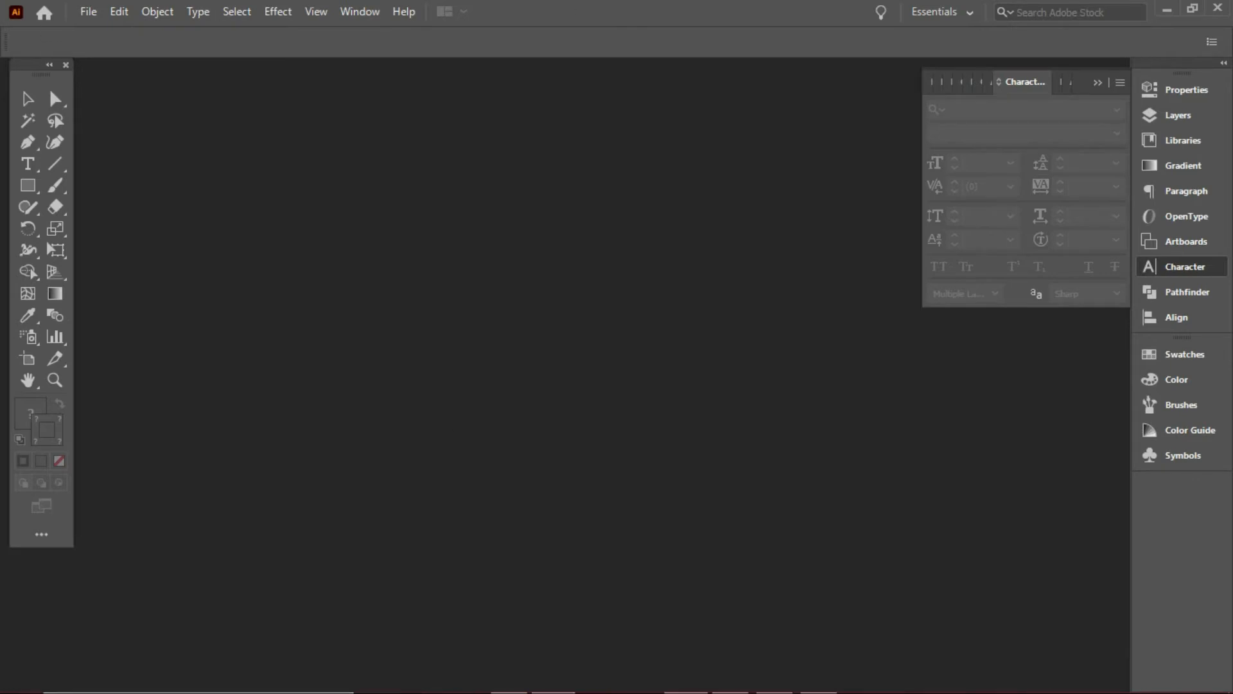
# Switch from the Delete Anchor Point tool to the Pen tool.
pyautogui.moveTo(554, 686)
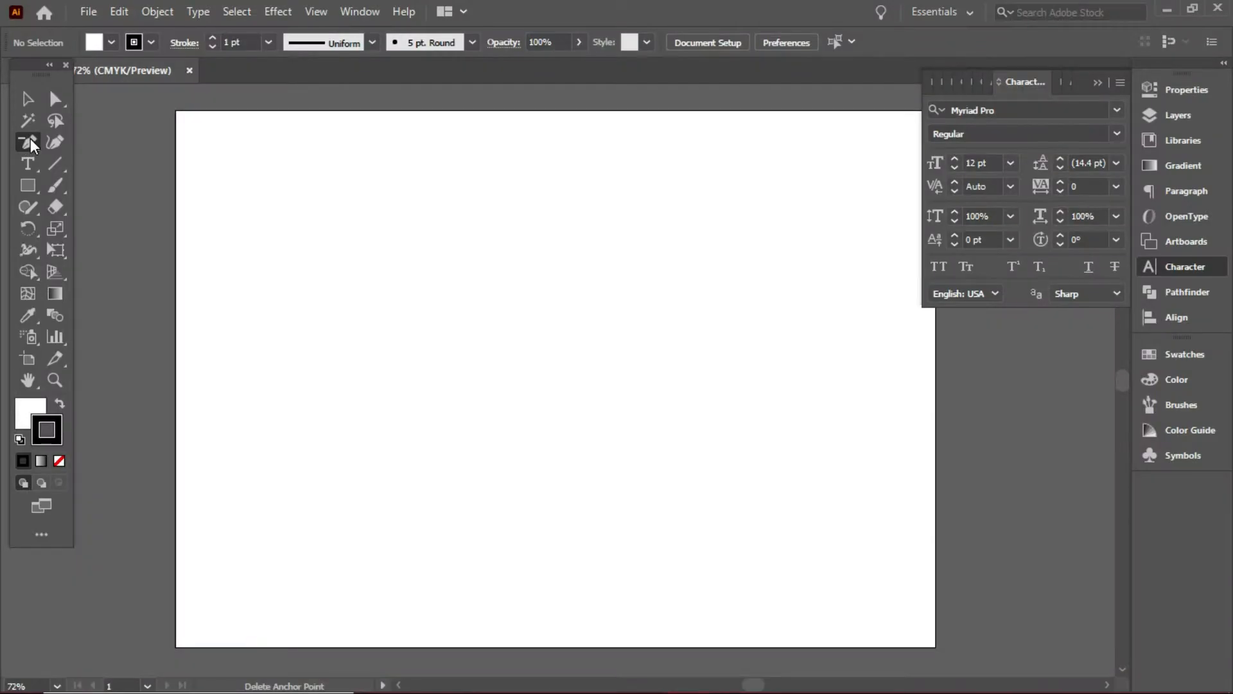
pyautogui.click(25, 142)
pyautogui.click(71, 142)
pyautogui.click(28, 144)
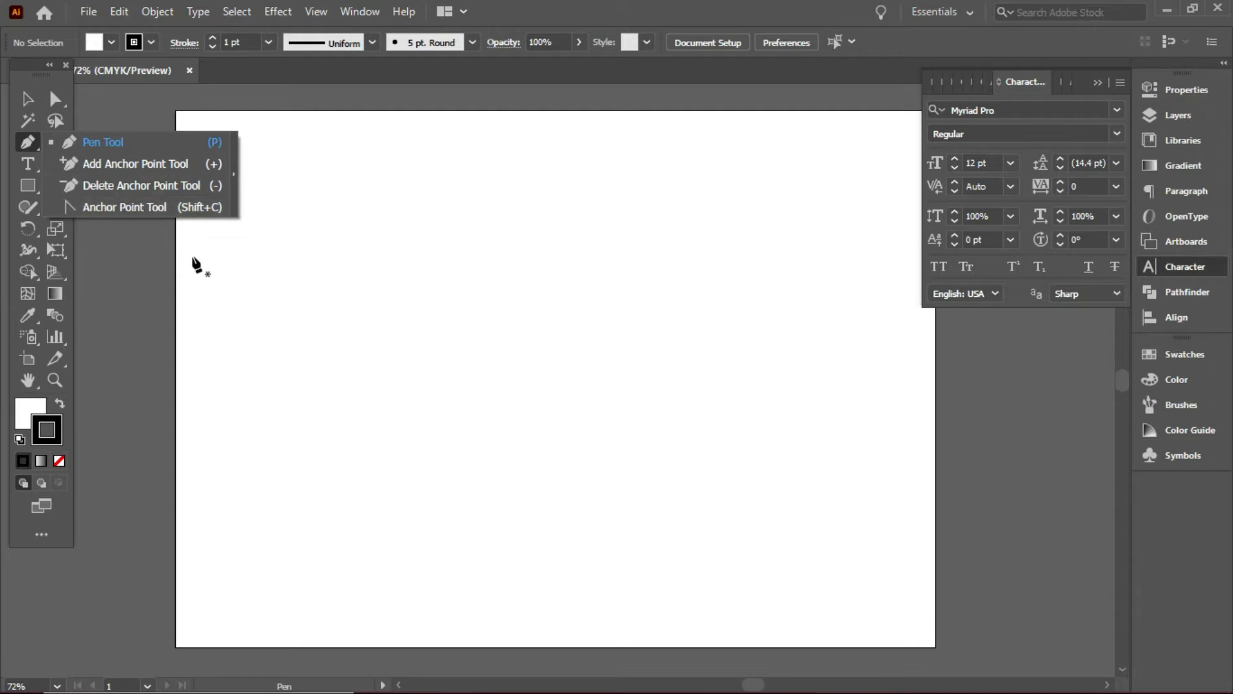
pyautogui.click(86, 144)
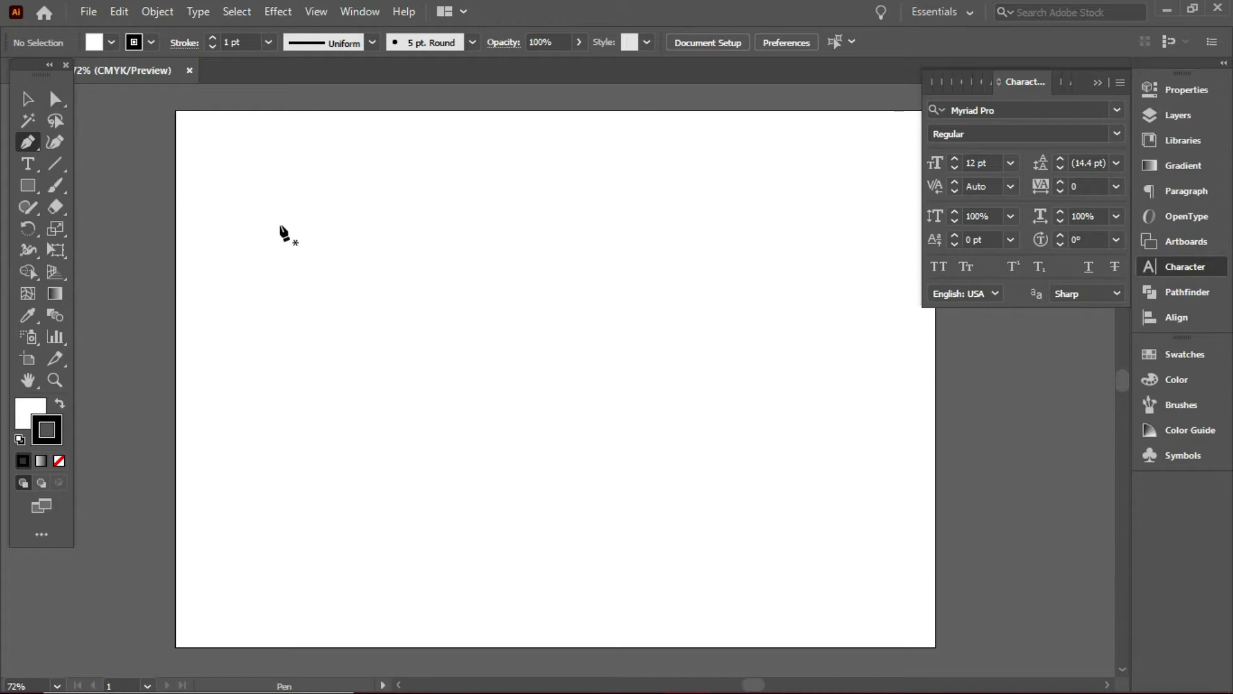
pyautogui.moveTo(29, 141); pyautogui.dragTo(106, 140)
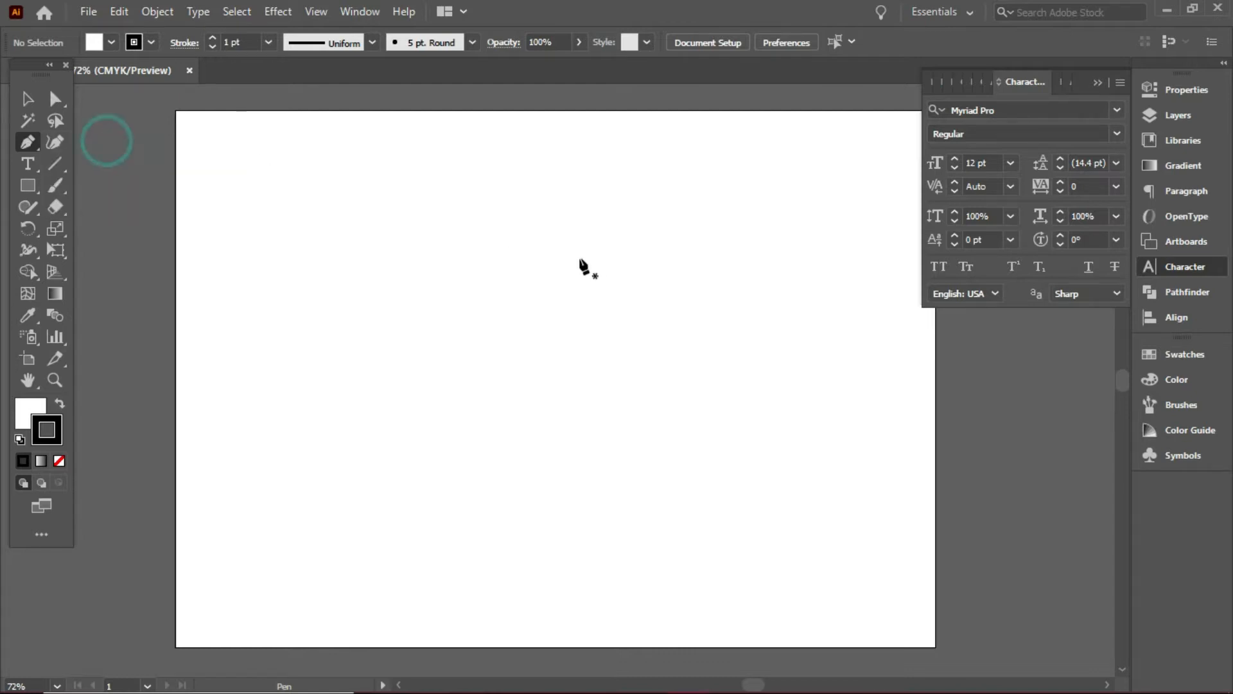
# Draw a closed seven-anchor path with the Pen tool, with a curved S-shaped left side and straight segments on the remaining sides.
pyautogui.click(357, 214)
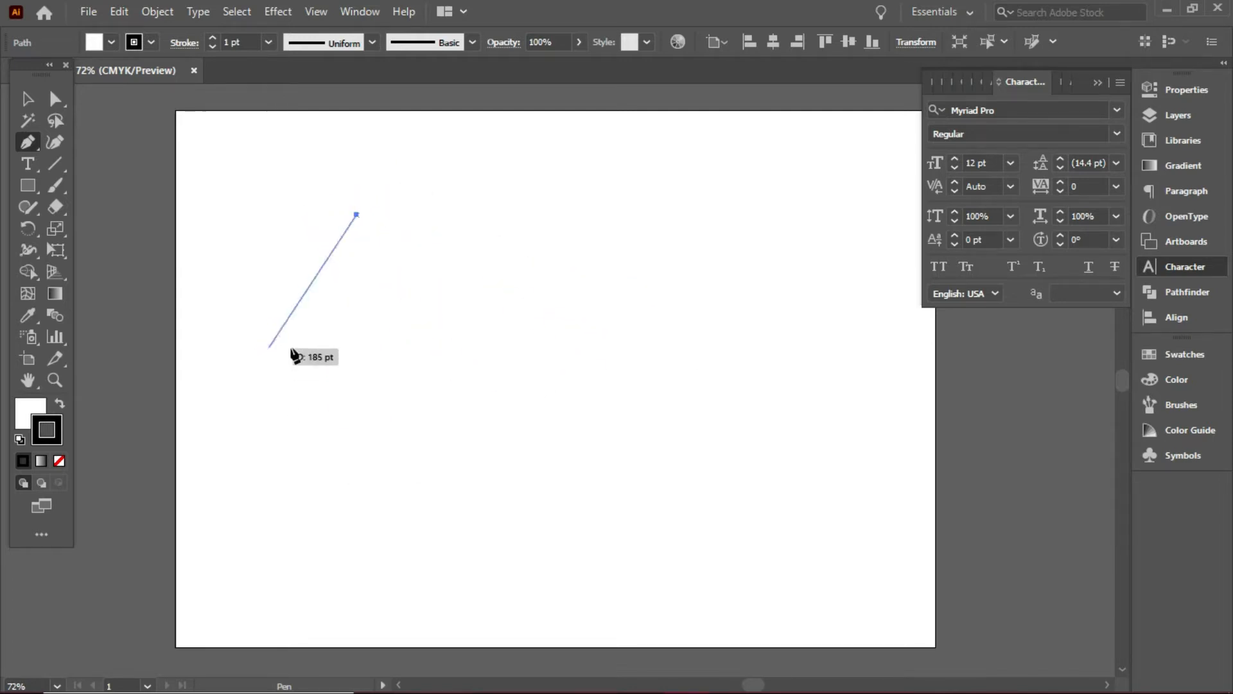
pyautogui.moveTo(378, 400); pyautogui.dragTo(452, 490)
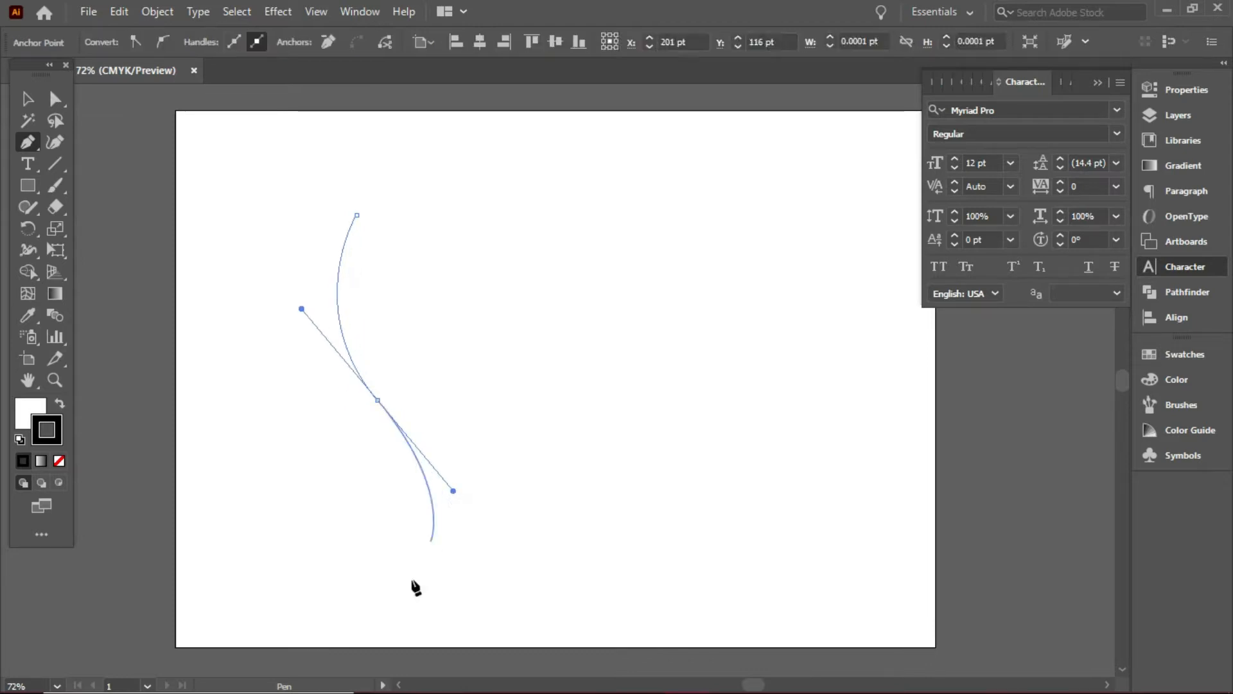
pyautogui.click(352, 600)
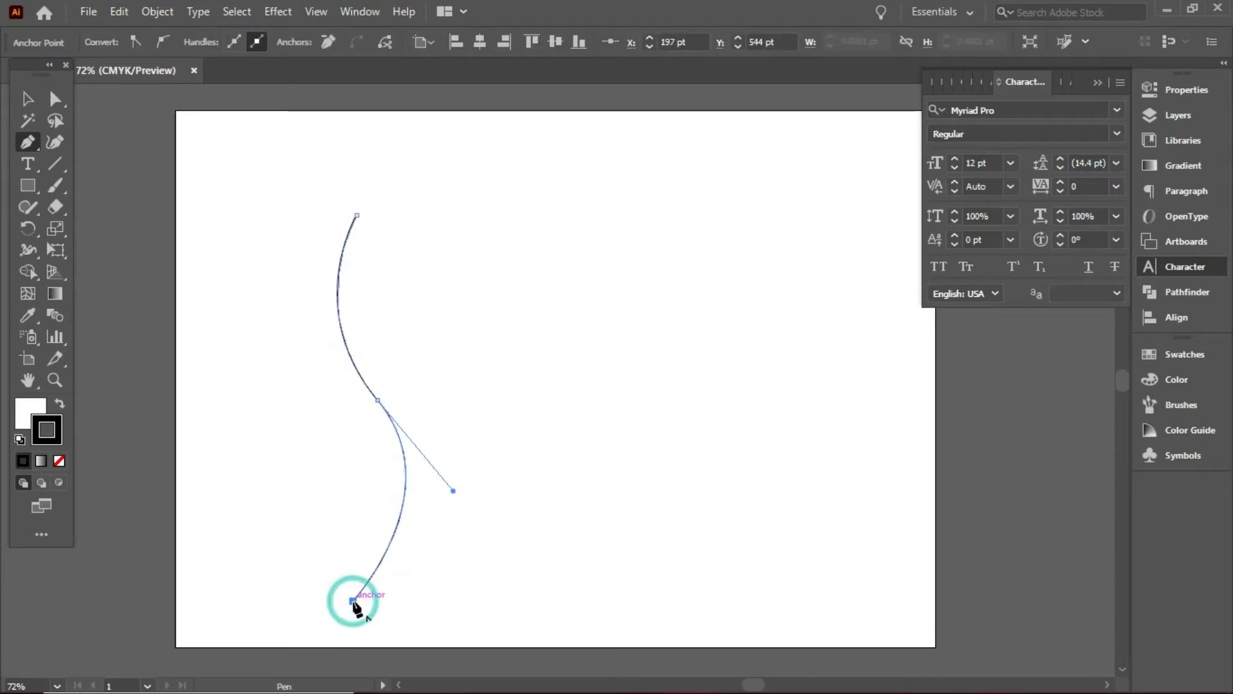
pyautogui.click(565, 546)
pyautogui.click(598, 357)
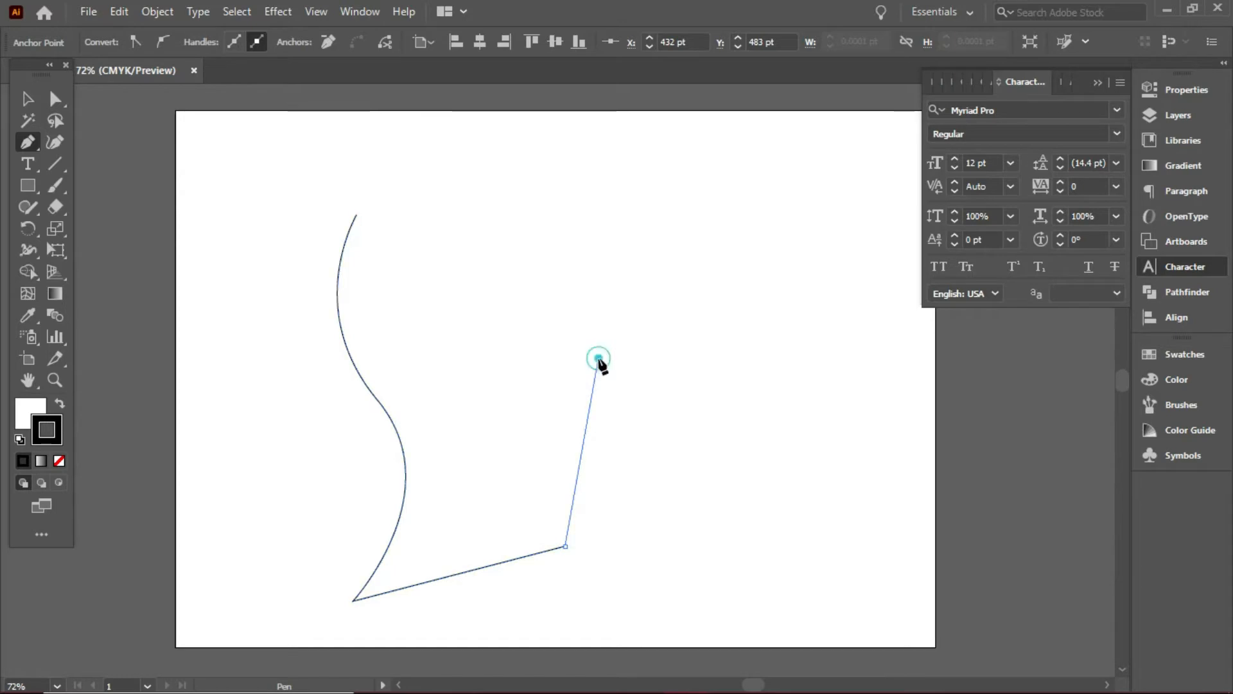
pyautogui.click(731, 270)
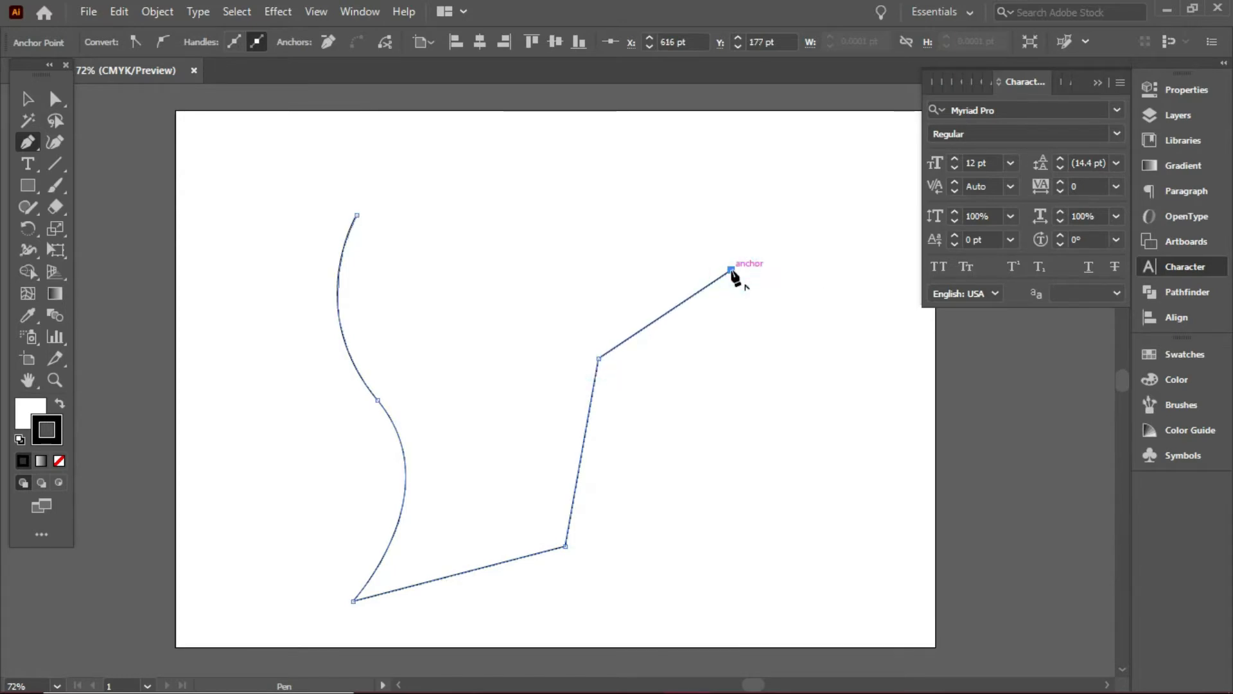
pyautogui.click(534, 165)
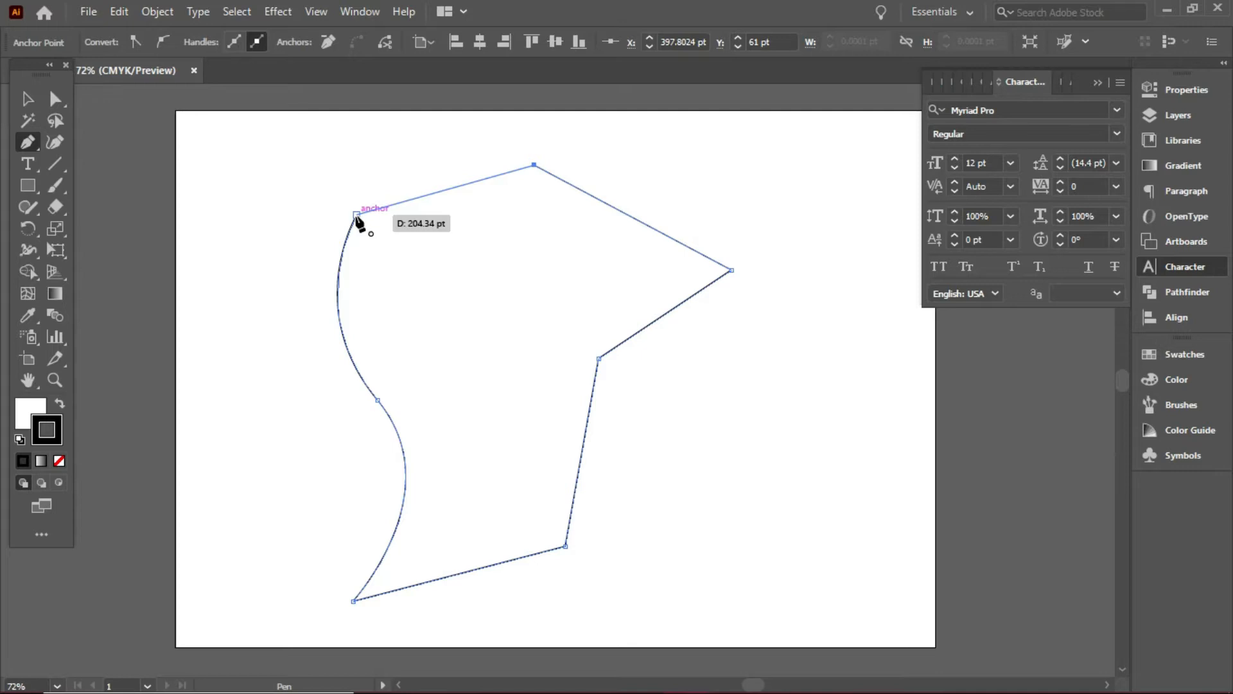
pyautogui.click(357, 215)
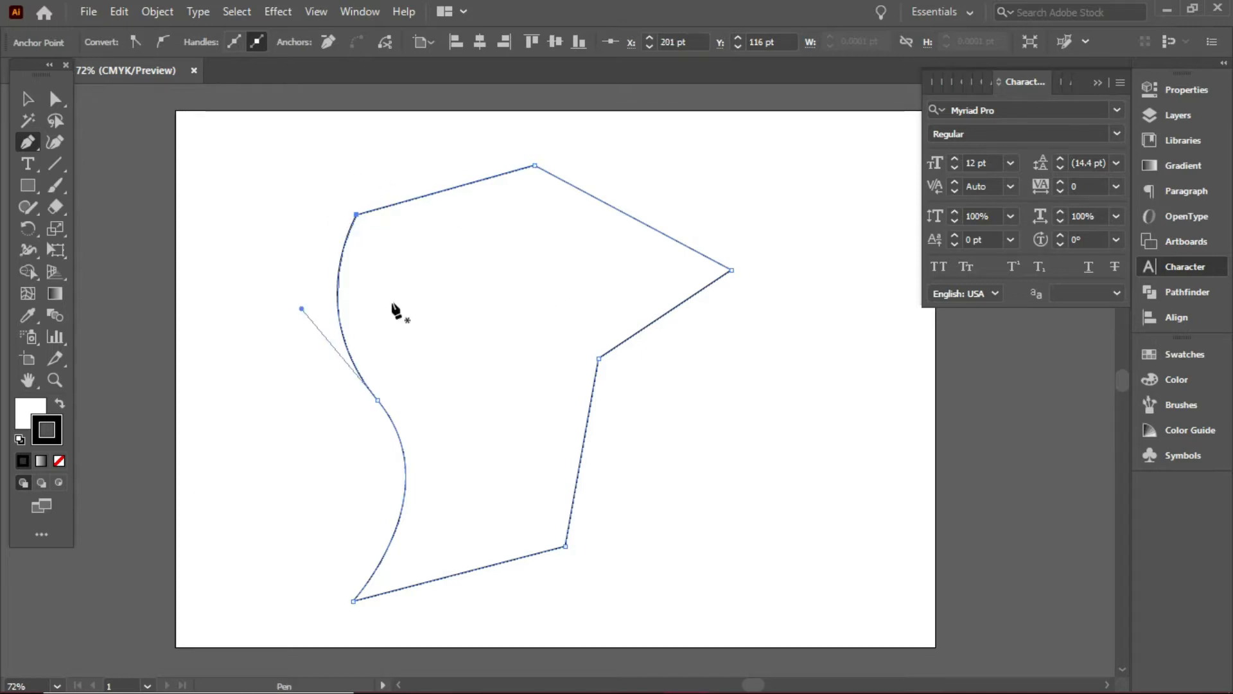
# Move the closed half-curved shape to the right so it extends past the artboard's right edge.
pyautogui.click(27, 98)
pyautogui.moveTo(478, 324); pyautogui.dragTo(370, 316)
pyautogui.moveTo(380, 336); pyautogui.dragTo(802, 284)
pyautogui.moveTo(709, 327); pyautogui.dragTo(792, 363)
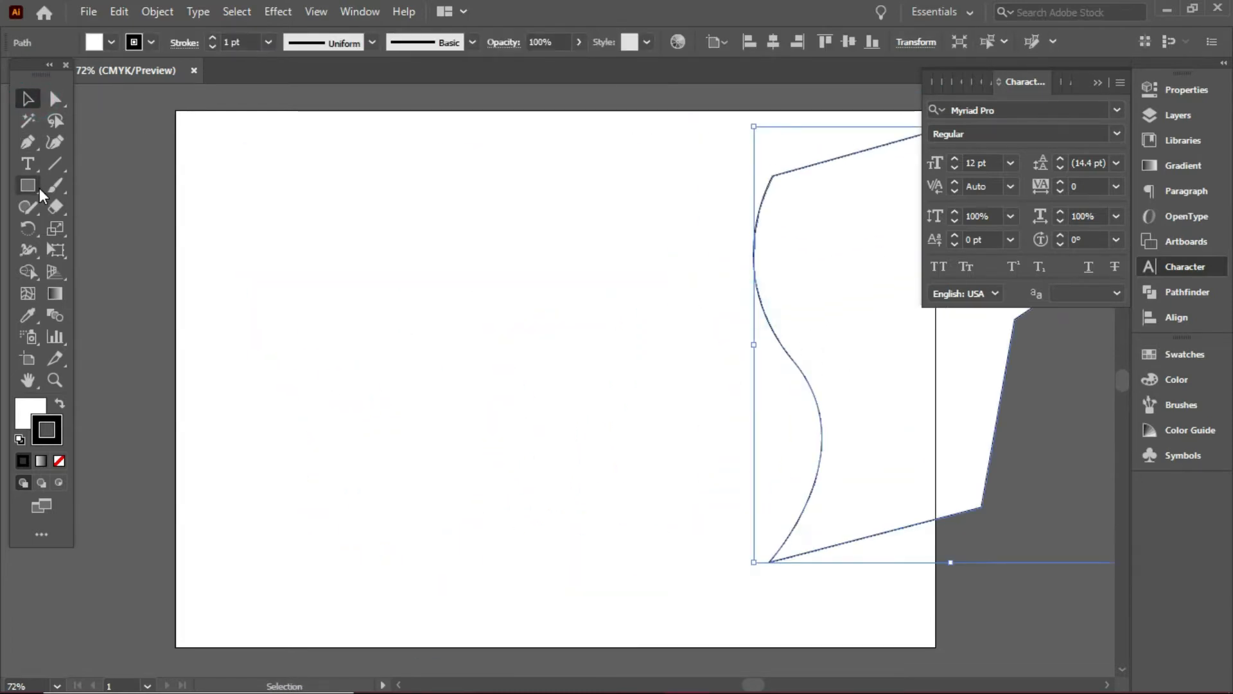
# Draw a closed seven-cornered polygon of straight segments with the Pen tool on the empty left part of the artboard.
pyautogui.click(27, 142)
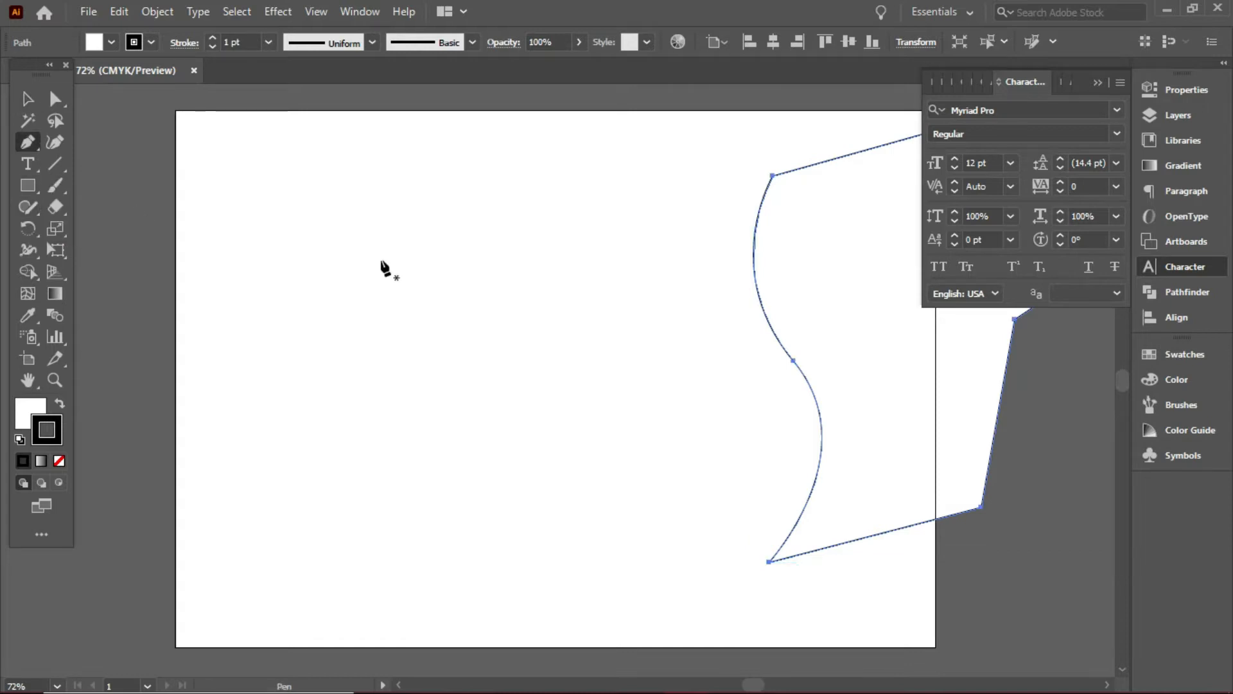
pyautogui.click(249, 328)
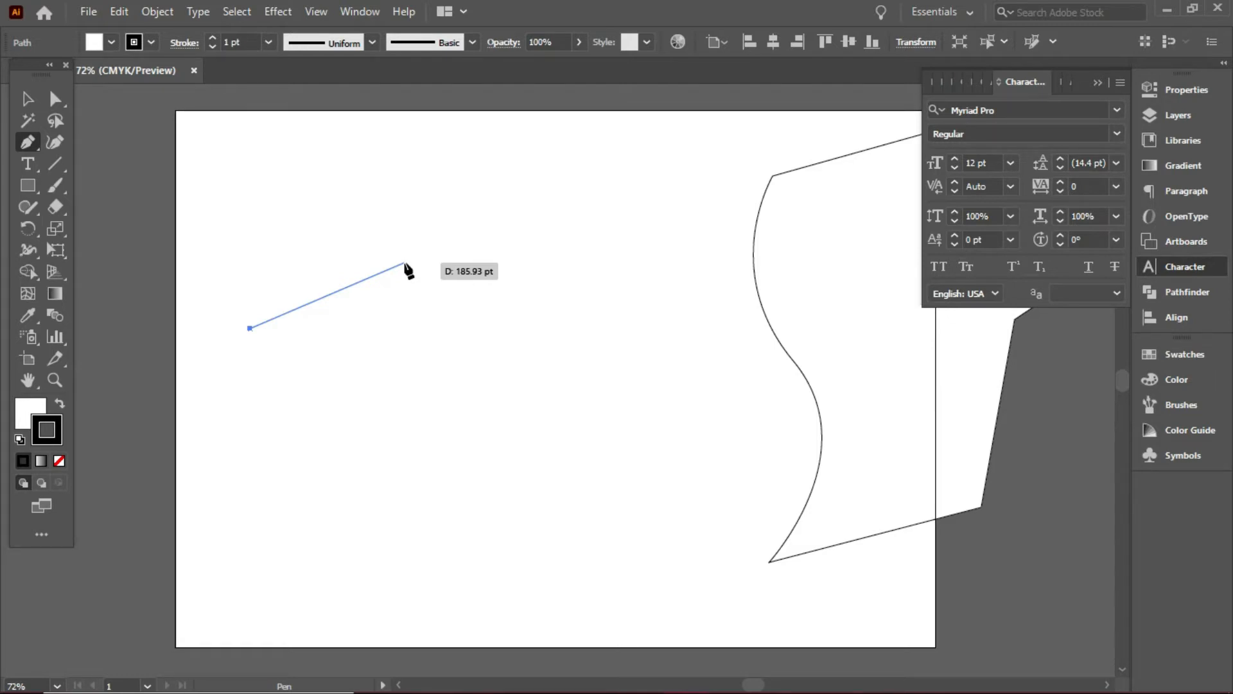
pyautogui.click(372, 258)
pyautogui.click(533, 234)
pyautogui.click(615, 339)
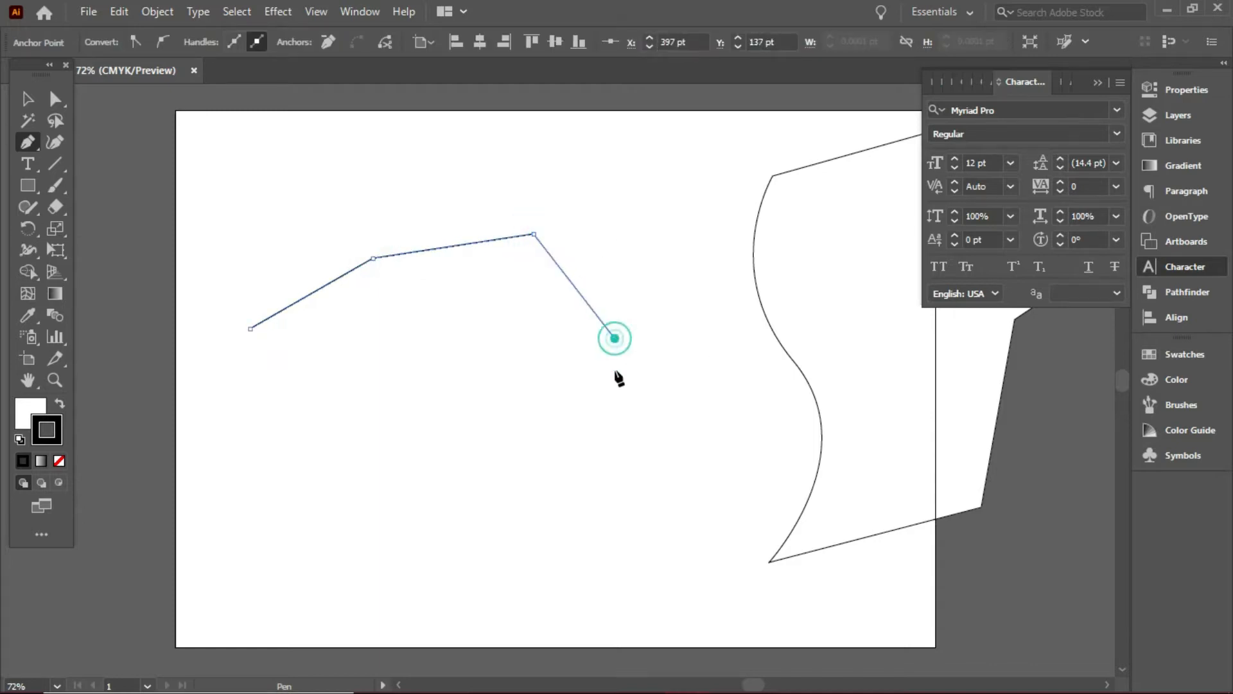
pyautogui.click(548, 530)
pyautogui.click(308, 508)
pyautogui.click(330, 380)
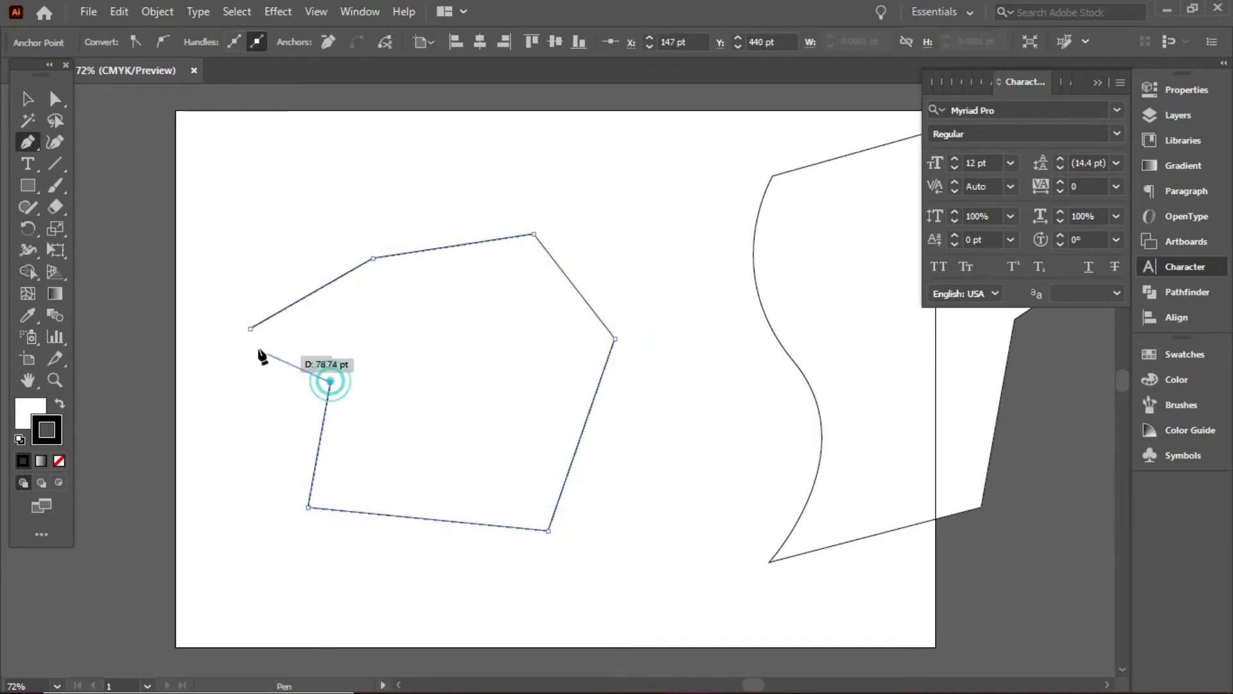
pyautogui.click(250, 328)
# Move the polygon over the half-curved shape and delete both shapes from the artboard.
pyautogui.click(54, 98)
pyautogui.moveTo(322, 333)
pyautogui.mouseDown()
pyautogui.moveTo(518, 300)
pyautogui.moveTo(556, 265)
pyautogui.mouseUp()
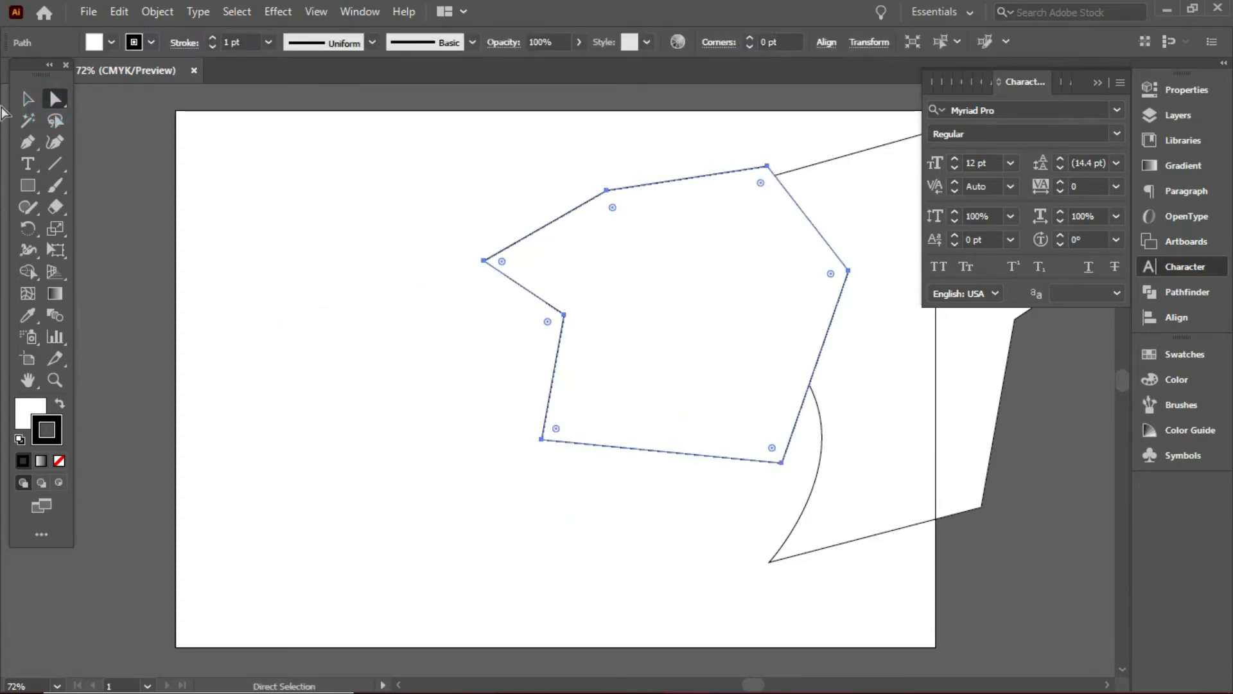
pyautogui.click(27, 99)
pyautogui.moveTo(316, 143); pyautogui.dragTo(1120, 554)
pyautogui.press('Delete')
# Draw a closed rectangle about 190 by 213 pt with the Pen tool on the artboard's left half, keeping all segments horizontal or vertical.
pyautogui.click(28, 142)
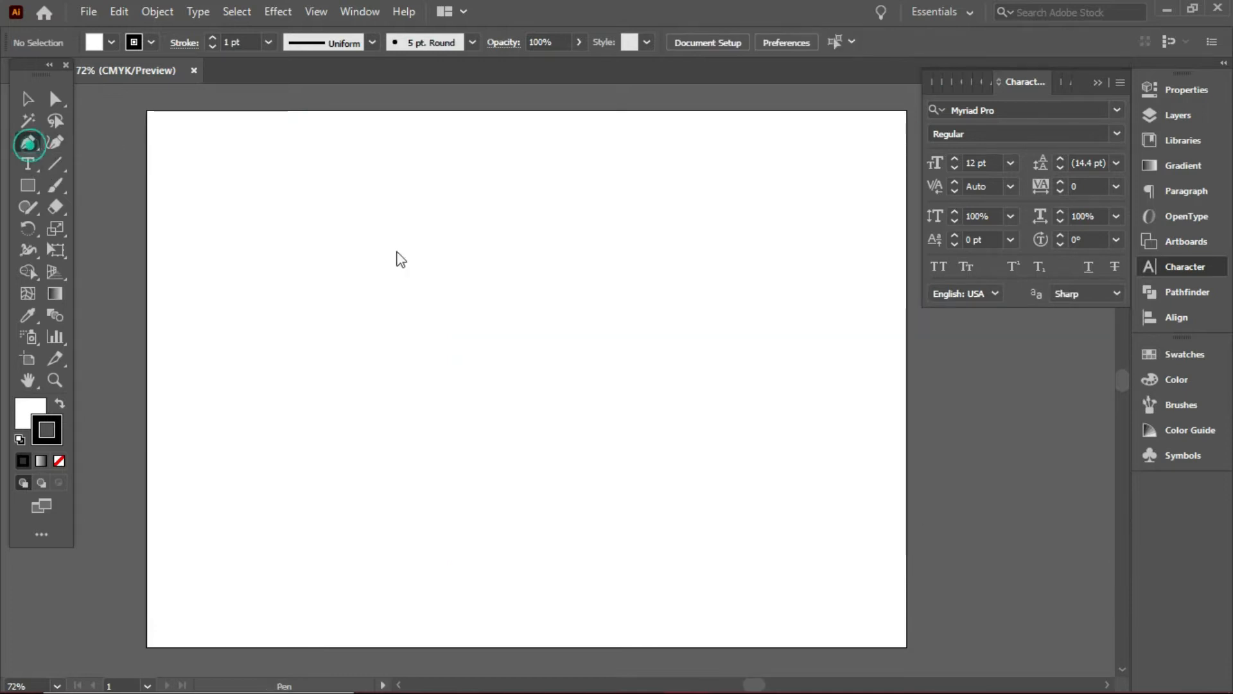
pyautogui.click(245, 296)
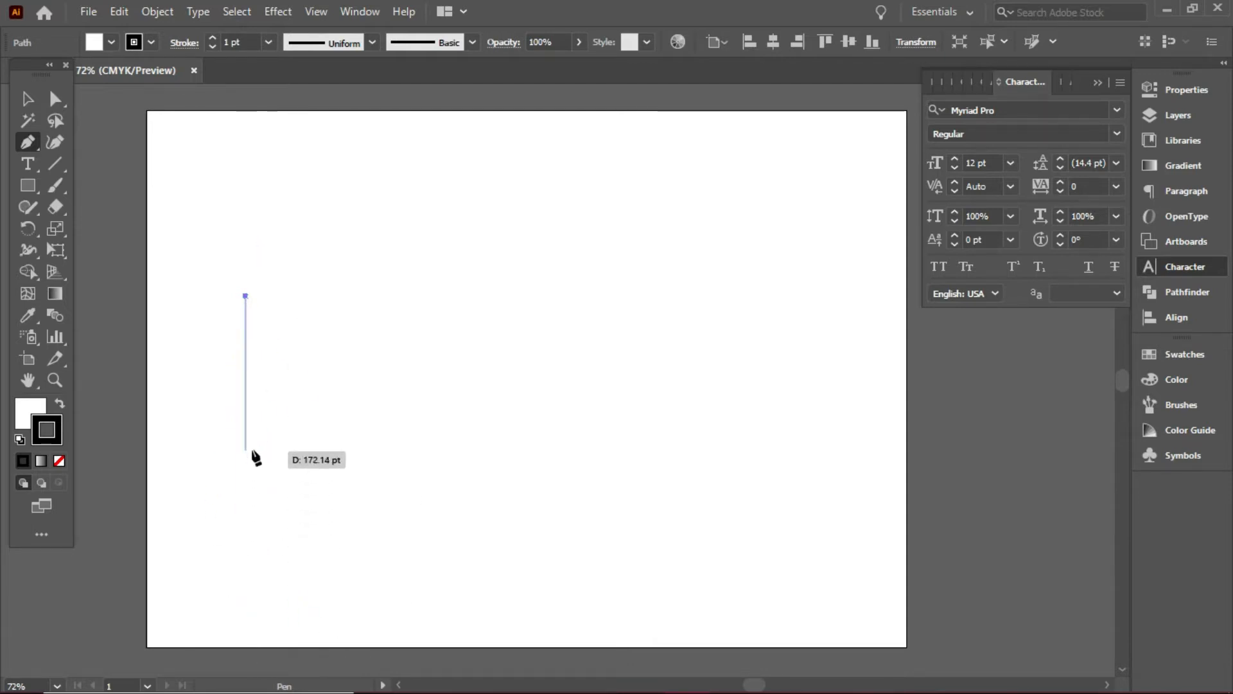
pyautogui.click(244, 488)
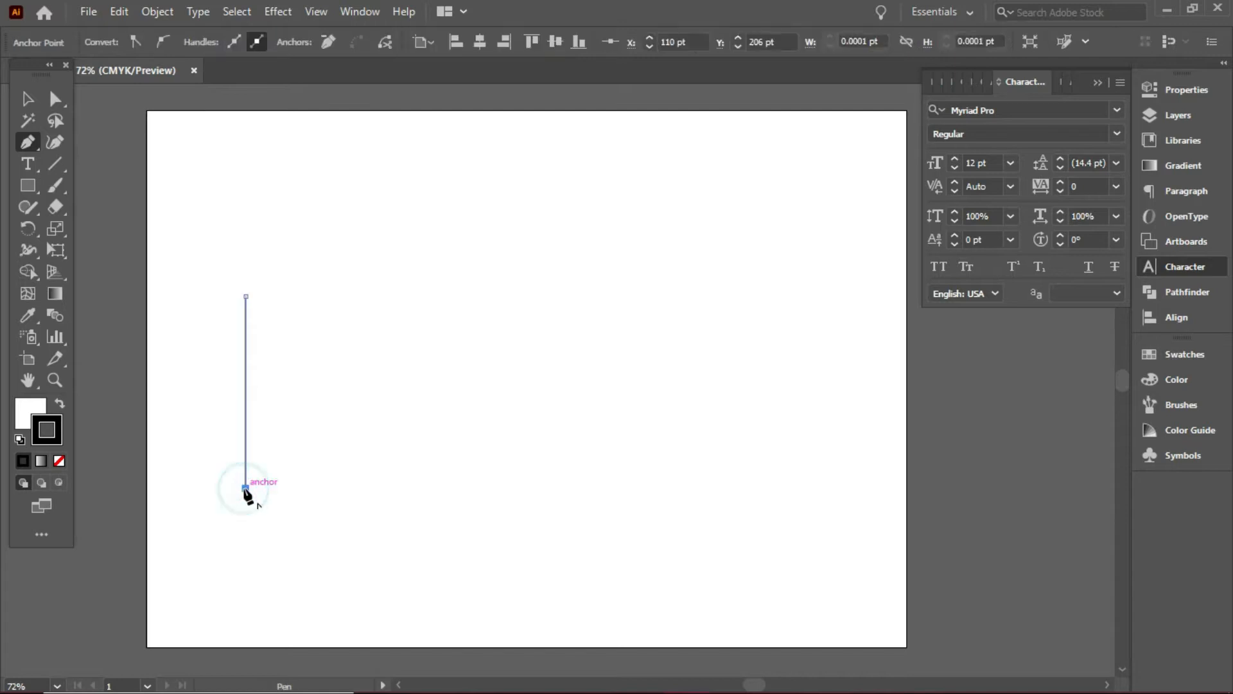
pyautogui.click(417, 487)
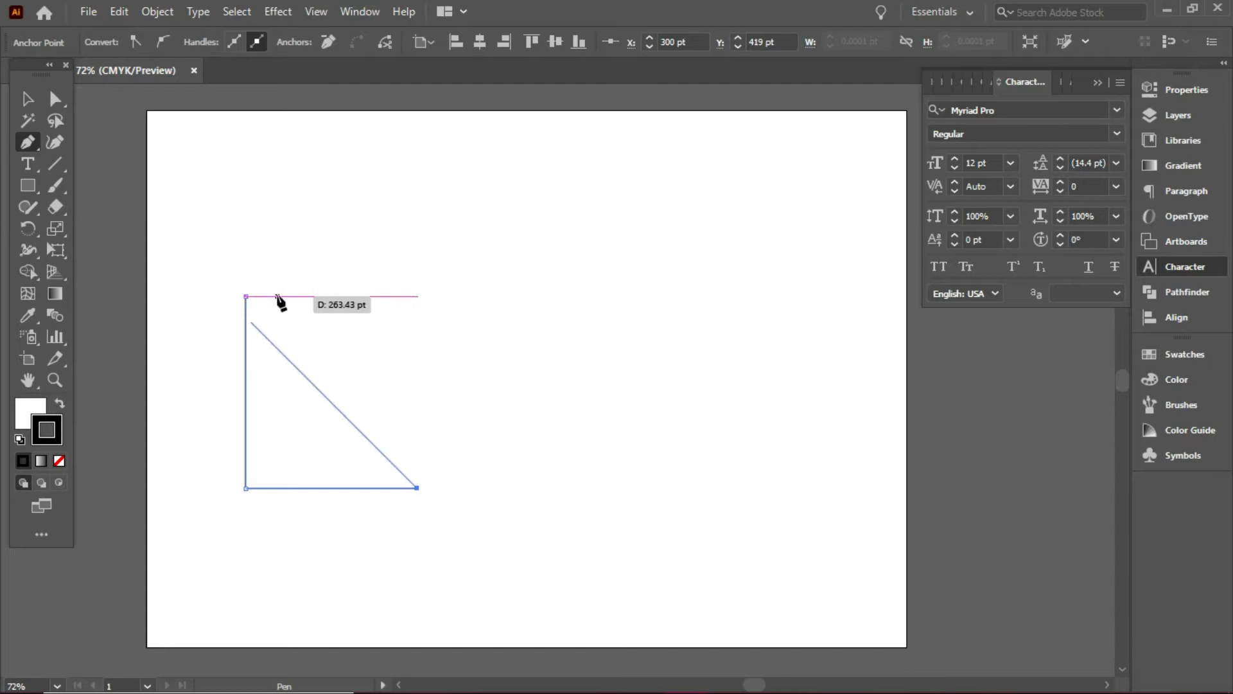
pyautogui.click(417, 297)
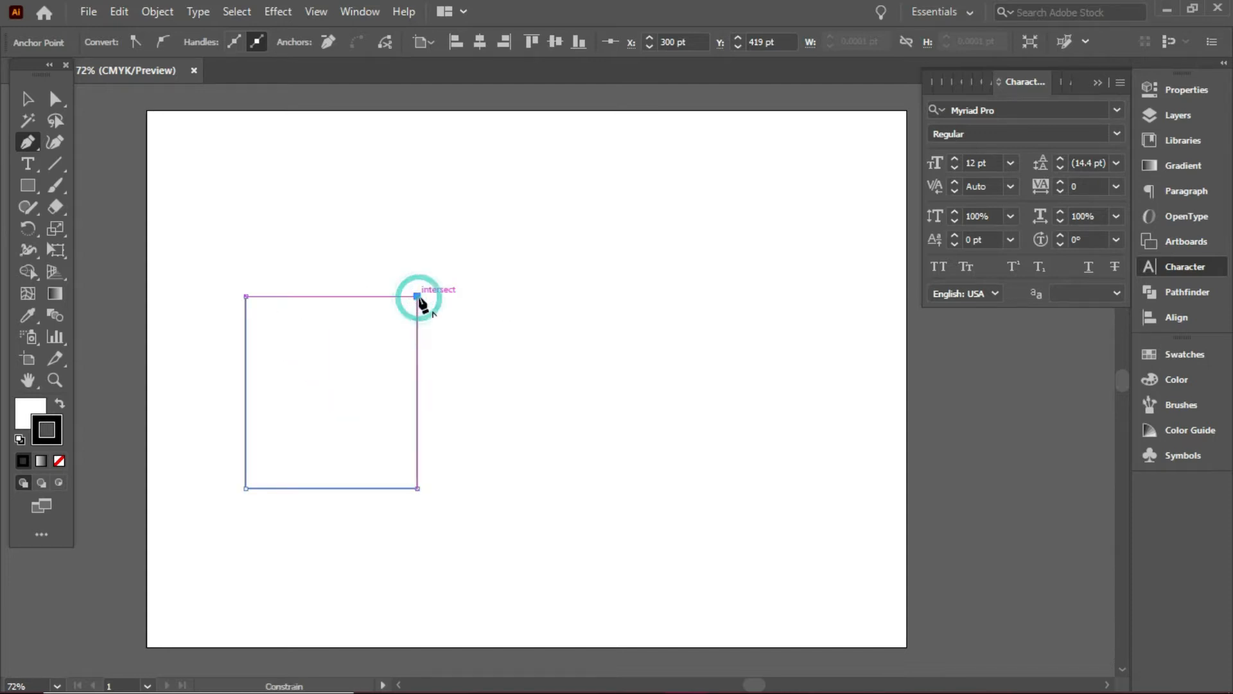
pyautogui.click(246, 296)
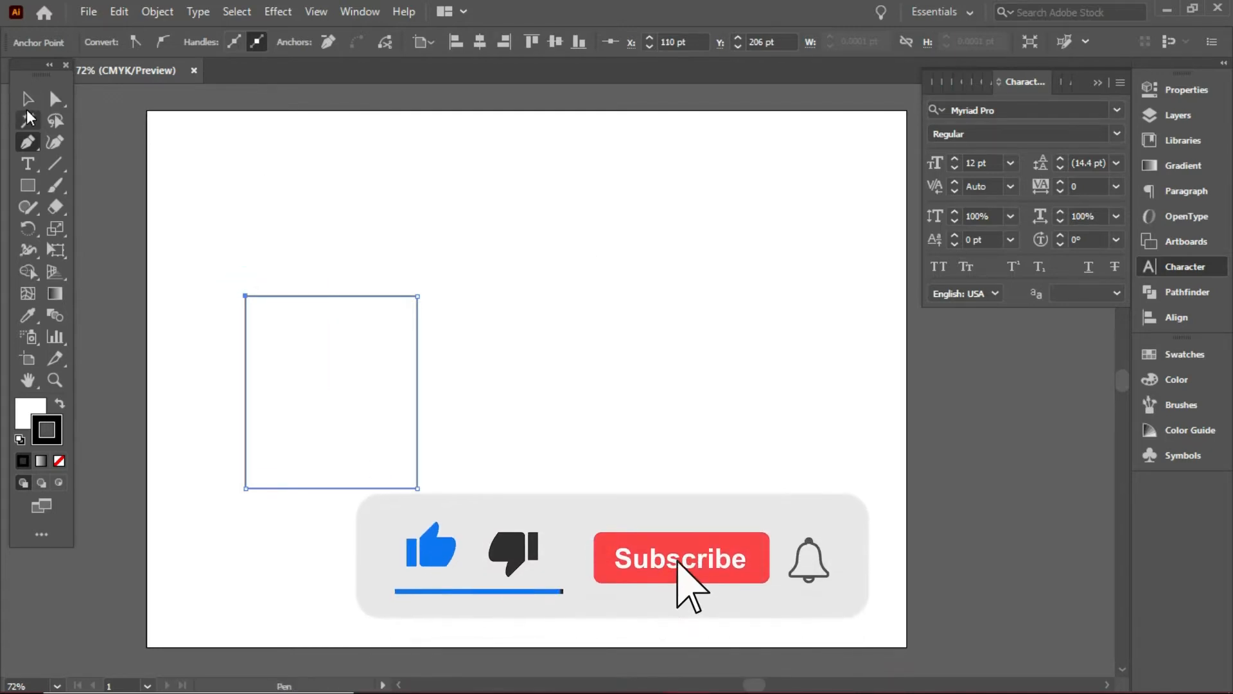
# Check the Smart Guides setting and move the rectangle over the artboard's right edge.
pyautogui.click(314, 11)
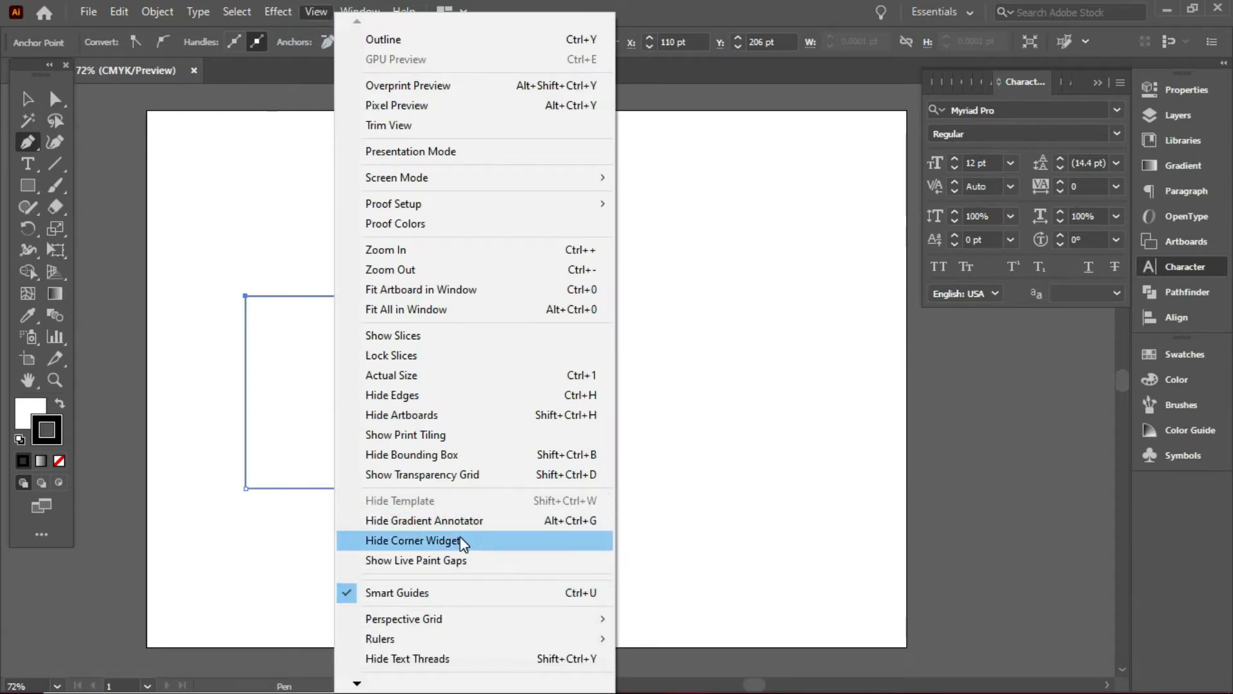
pyautogui.click(292, 395)
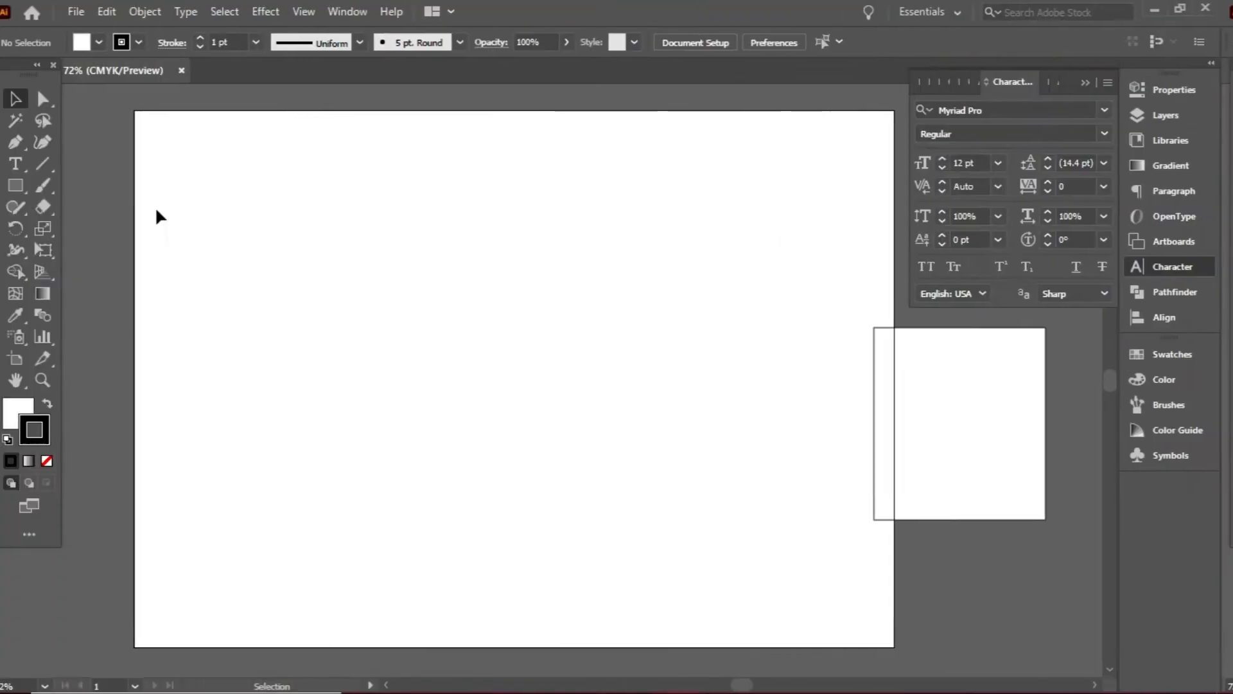
# Draw an open S-shaped path down the artboard's left side with the Pen tool, pulling curve handles from its middle anchor.
pyautogui.press('p')
pyautogui.click(269, 203)
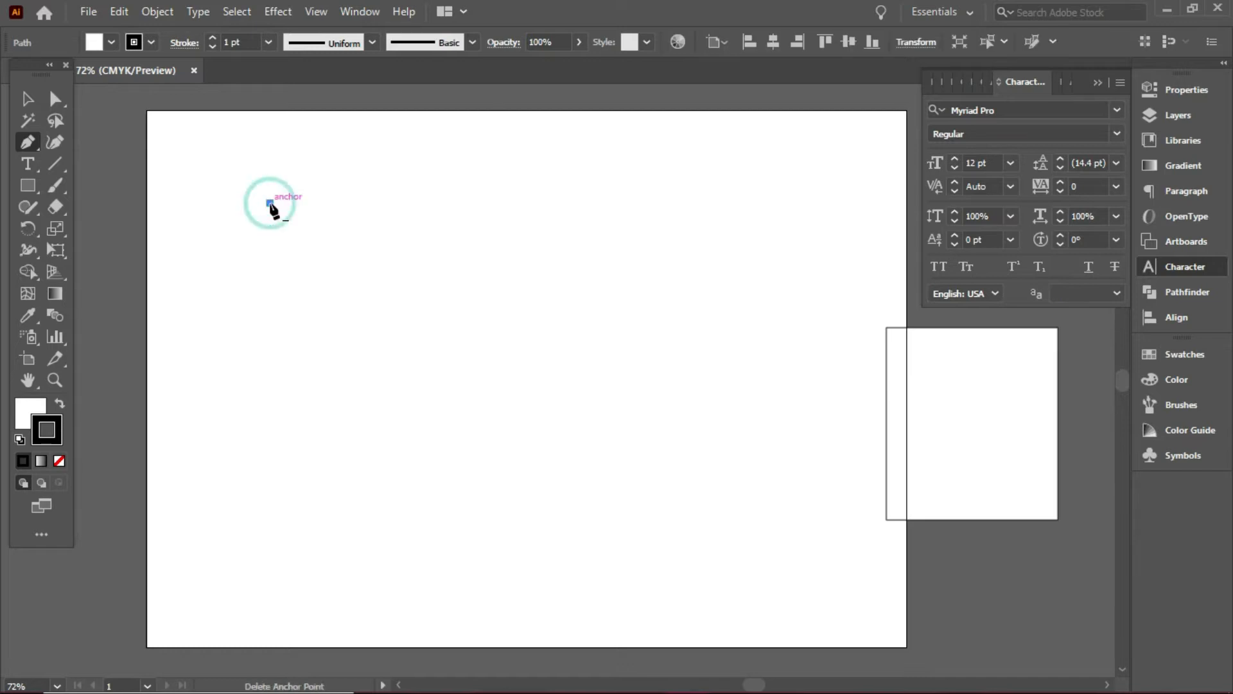
pyautogui.click(278, 411)
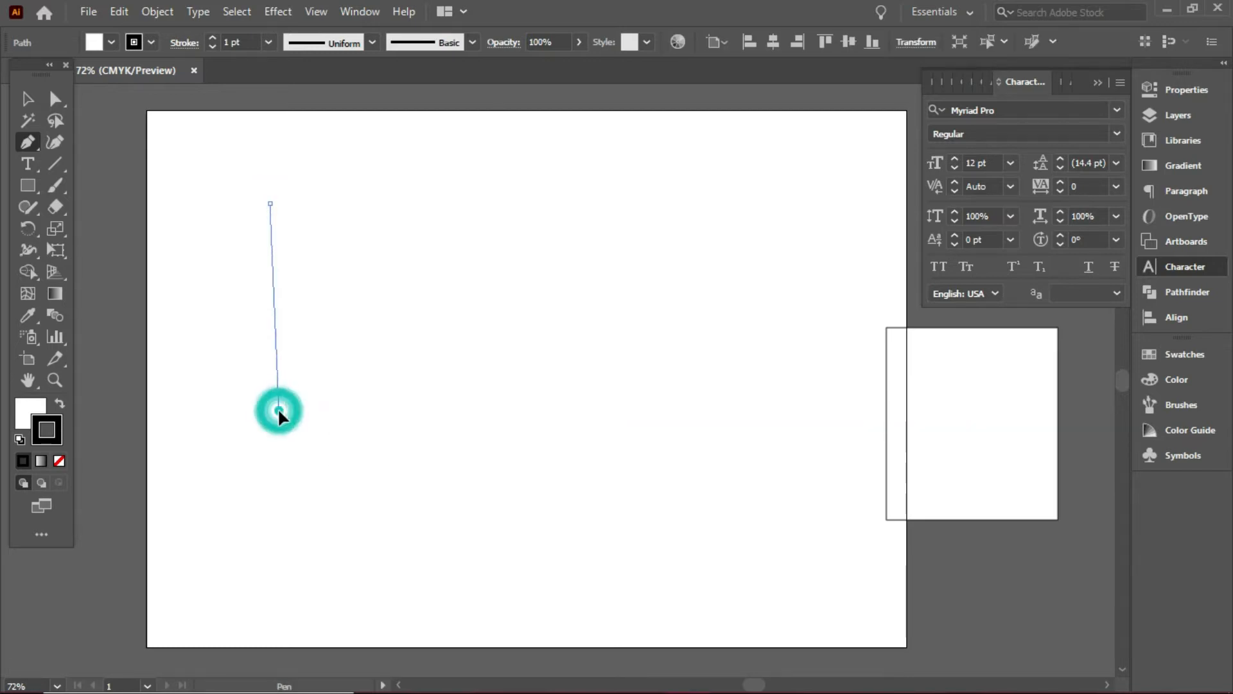
pyautogui.moveTo(278, 411); pyautogui.dragTo(384, 515)
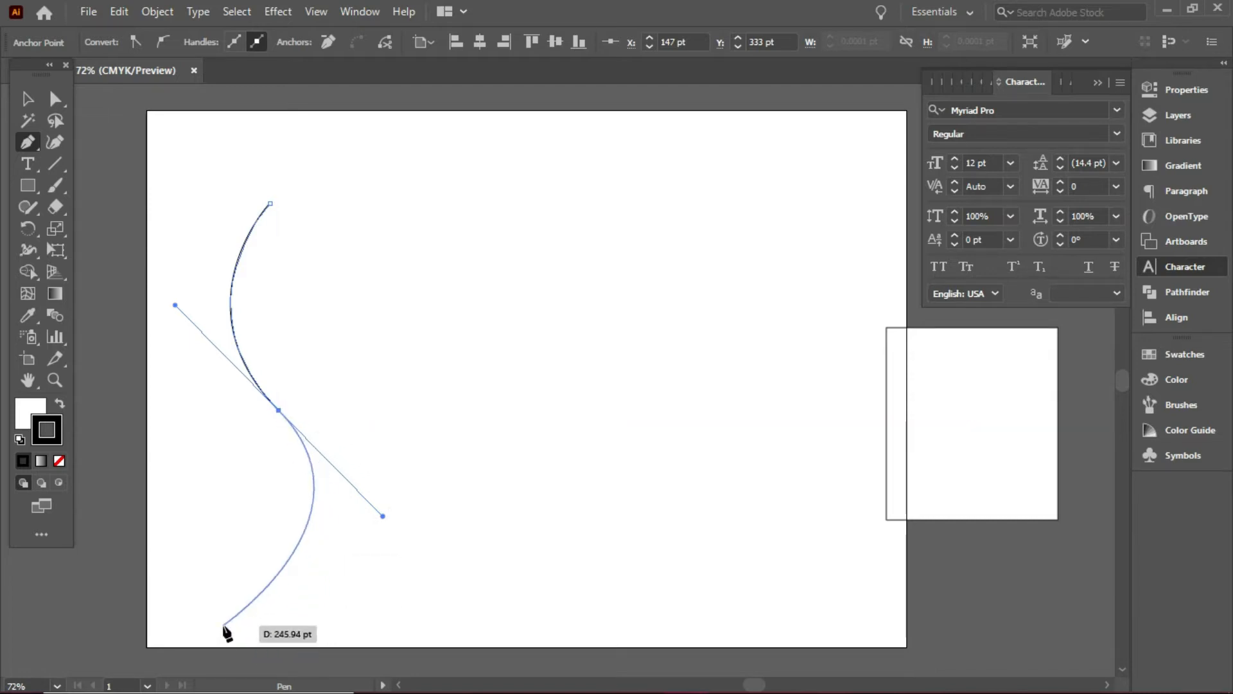
pyautogui.moveTo(224, 614); pyautogui.dragTo(326, 555)
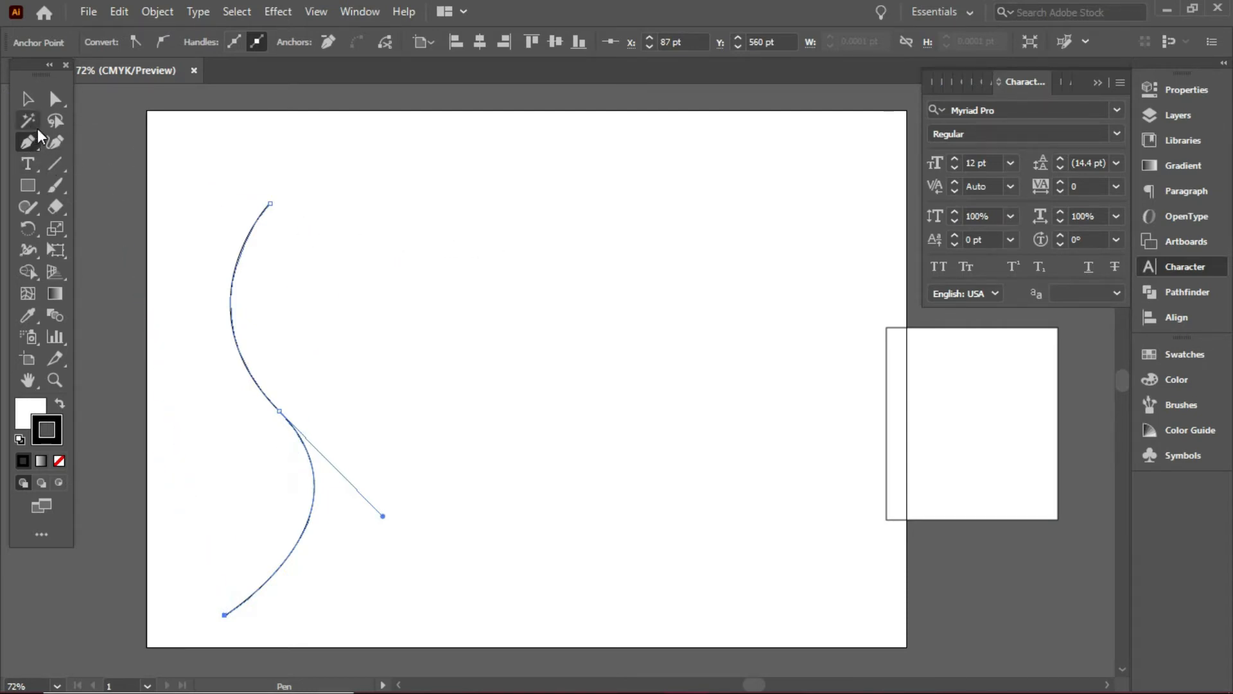
# Move the S-shaped path beside the rectangle at the artboard's right edge and select both objects.
pyautogui.press('v')
pyautogui.moveTo(252, 379); pyautogui.dragTo(824, 350)
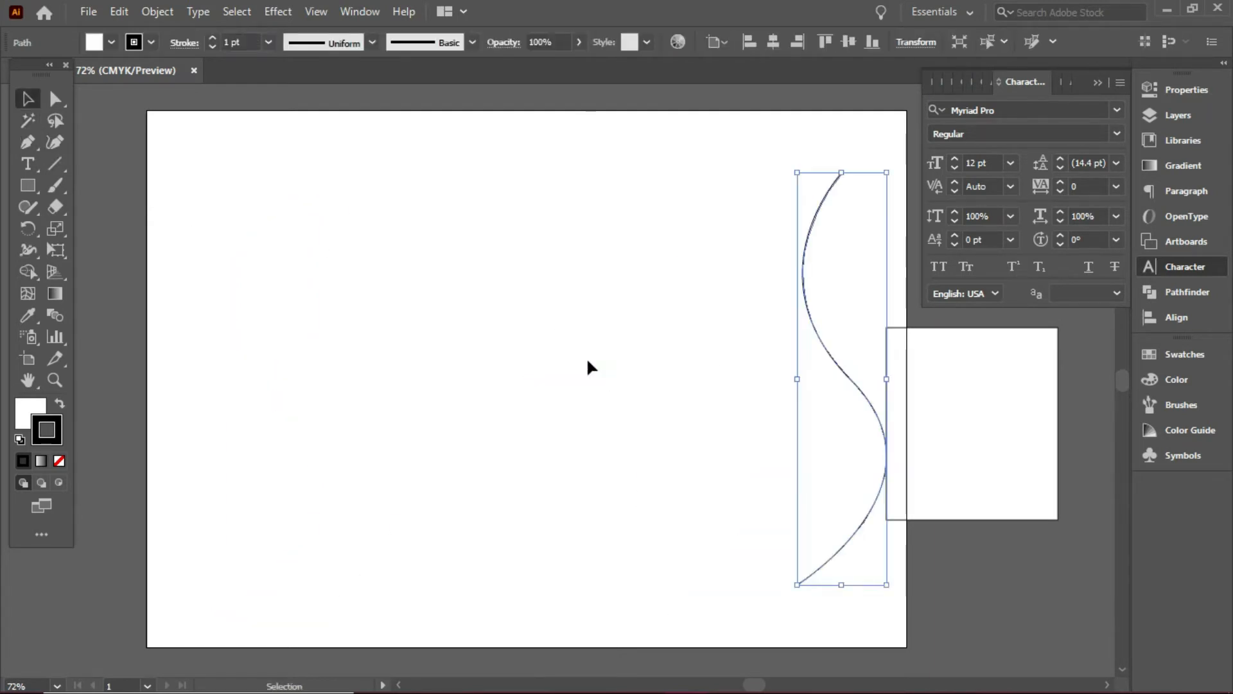
pyautogui.moveTo(586, 251); pyautogui.dragTo(1107, 534)
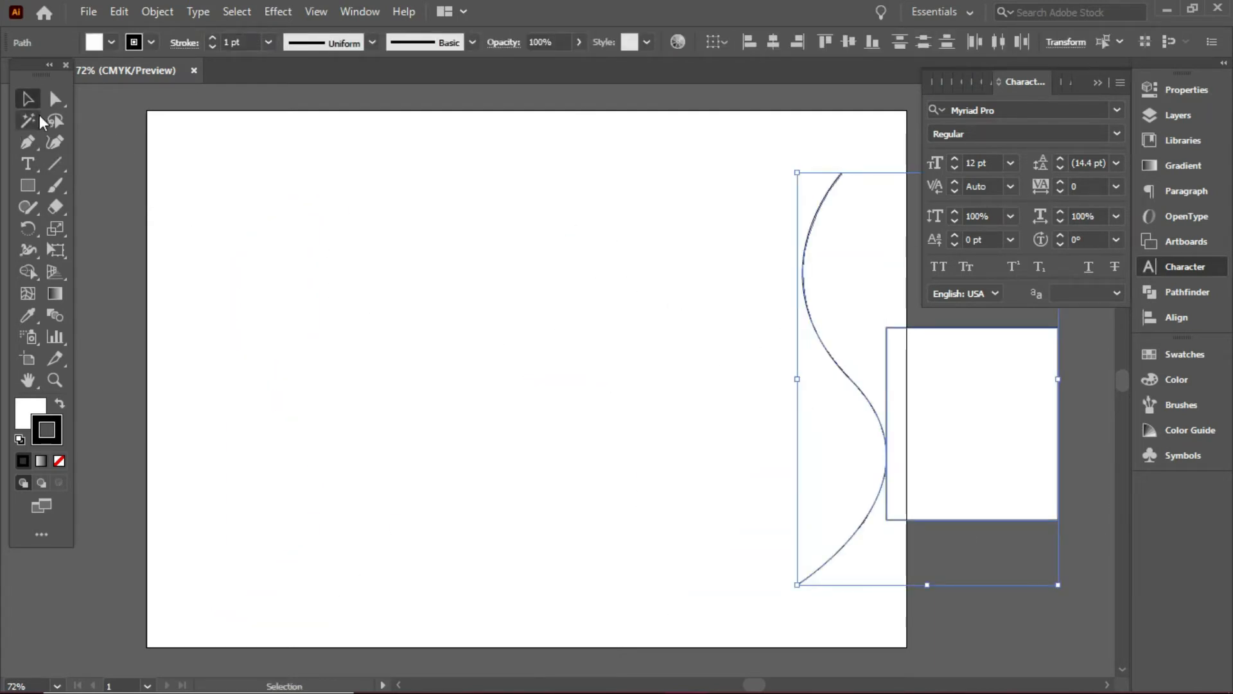
# Draw a single left-bulging curve segment with the Pen tool in the artboard's upper left, ending at about X 160, Y 252 pt.
pyautogui.click(29, 146)
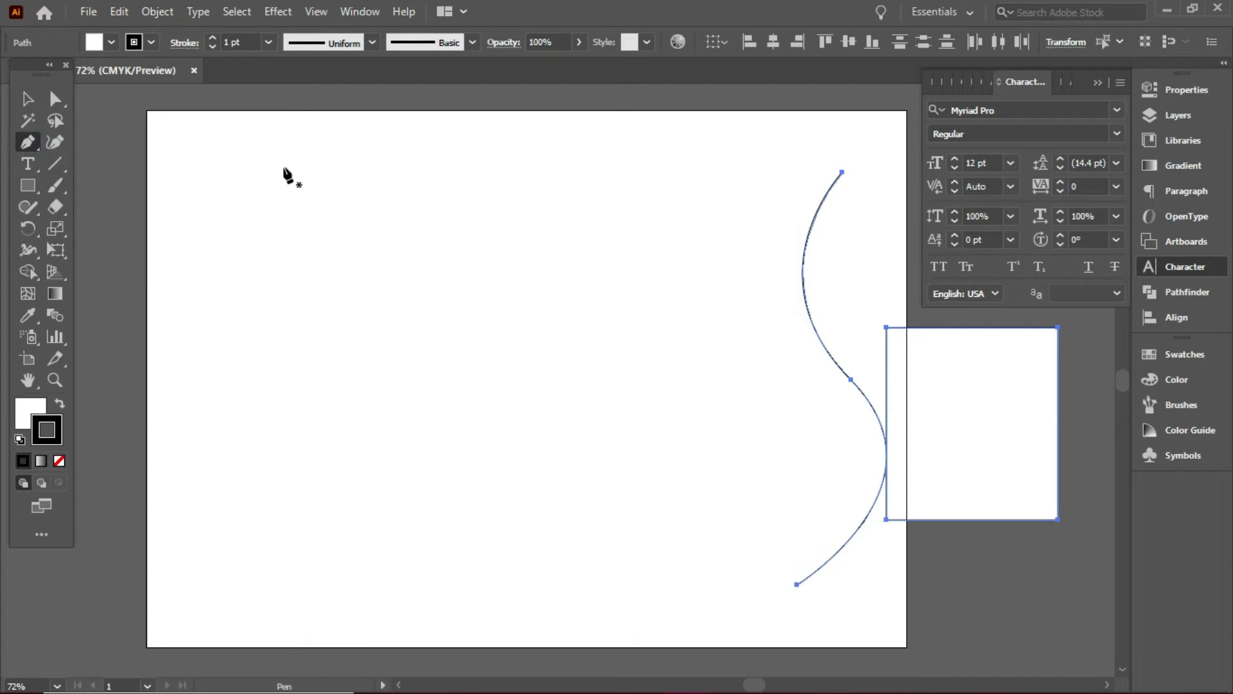
pyautogui.click(283, 167)
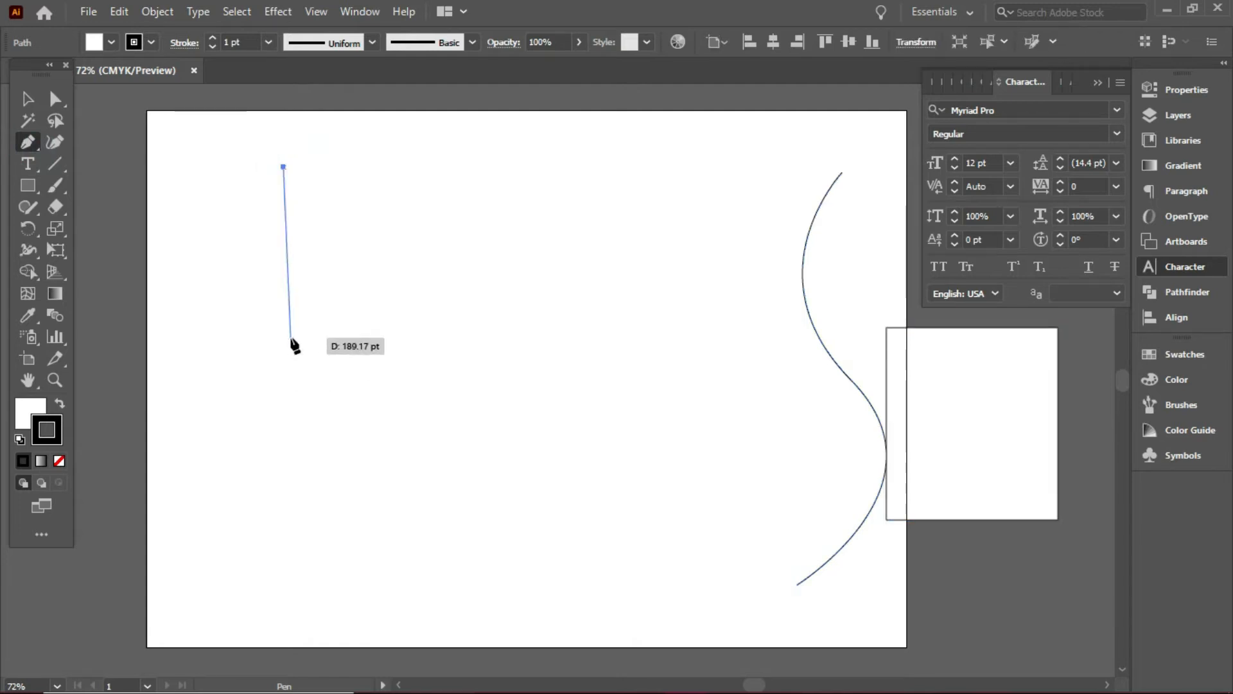
pyautogui.moveTo(291, 337); pyautogui.dragTo(366, 436)
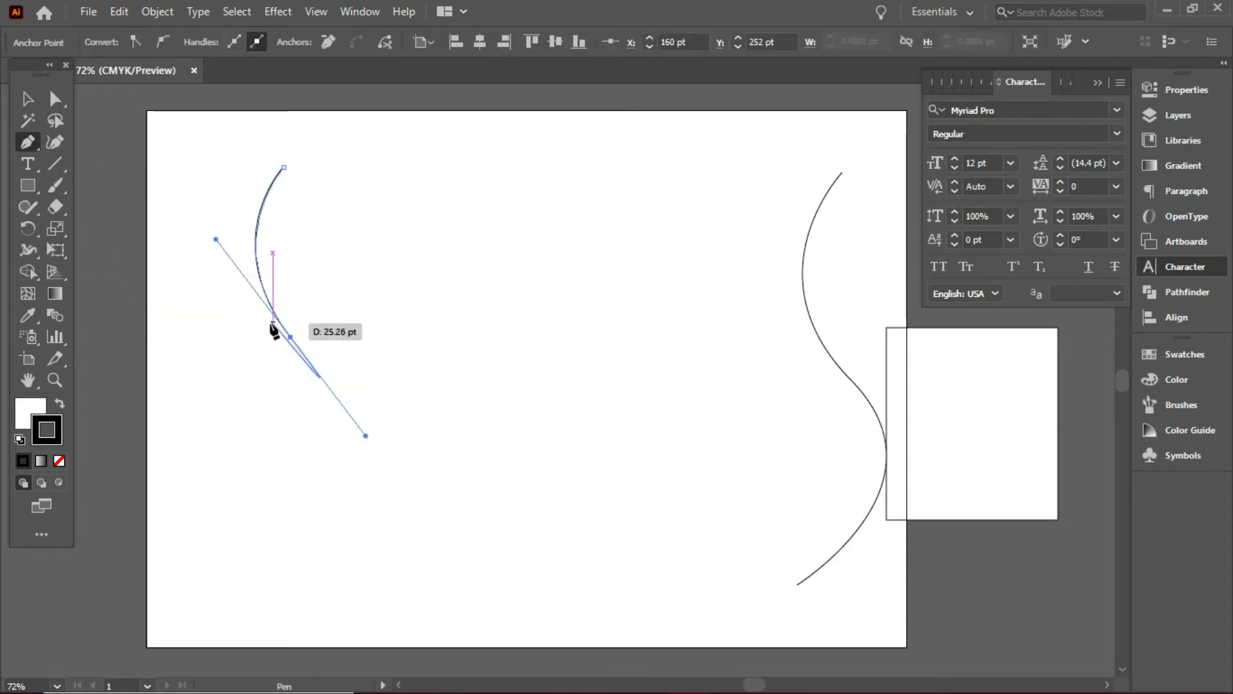
pyautogui.click(28, 98)
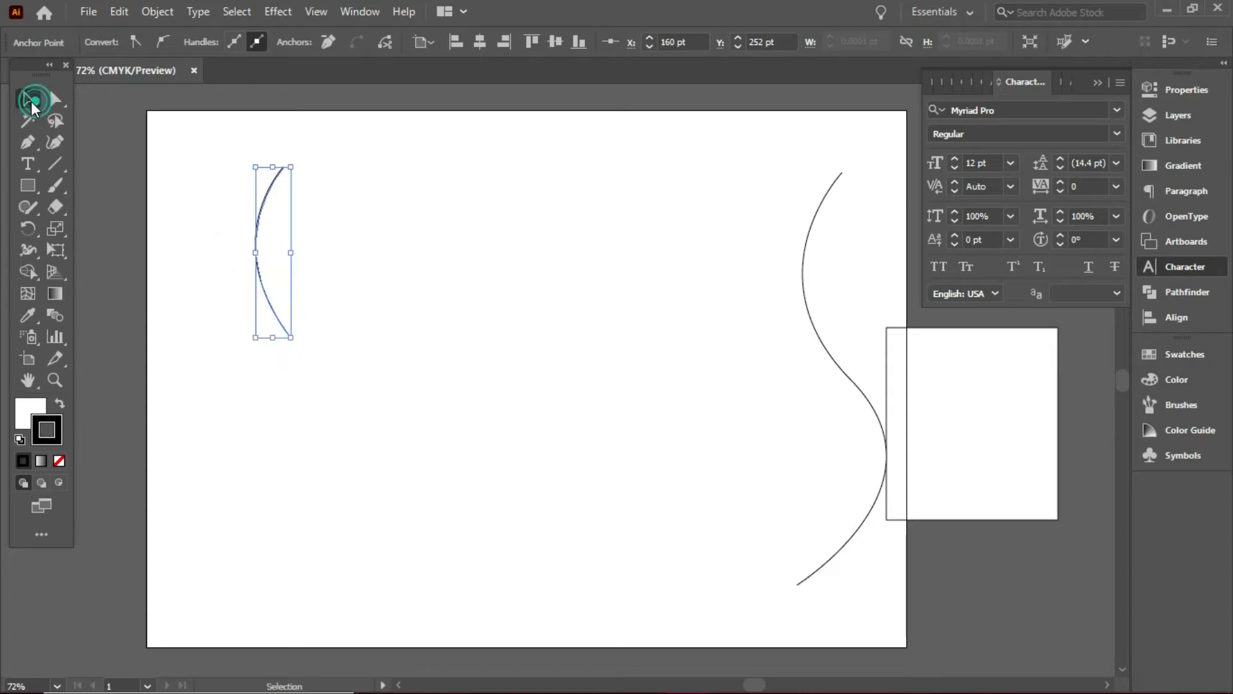
# Deselect the left-bulging curve segment in the artboard's upper left.
pyautogui.click(349, 234)
pyautogui.hotkey('ctrl', '1')
pyautogui.moveTo(349, 231); pyautogui.dragTo(616, 456)
pyautogui.moveTo(422, 425); pyautogui.dragTo(642, 413)
pyautogui.moveTo(422, 450); pyautogui.dragTo(352, 217)
pyautogui.moveTo(432, 188); pyautogui.dragTo(845, 390)
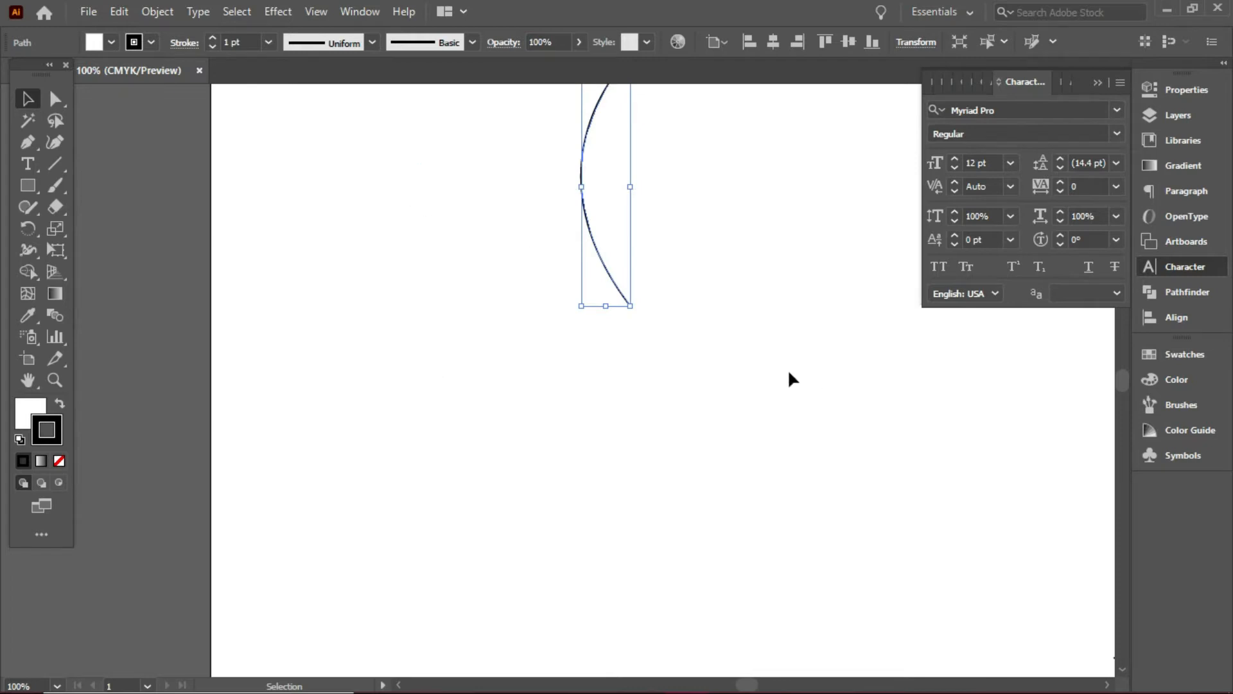
pyautogui.click(31, 141)
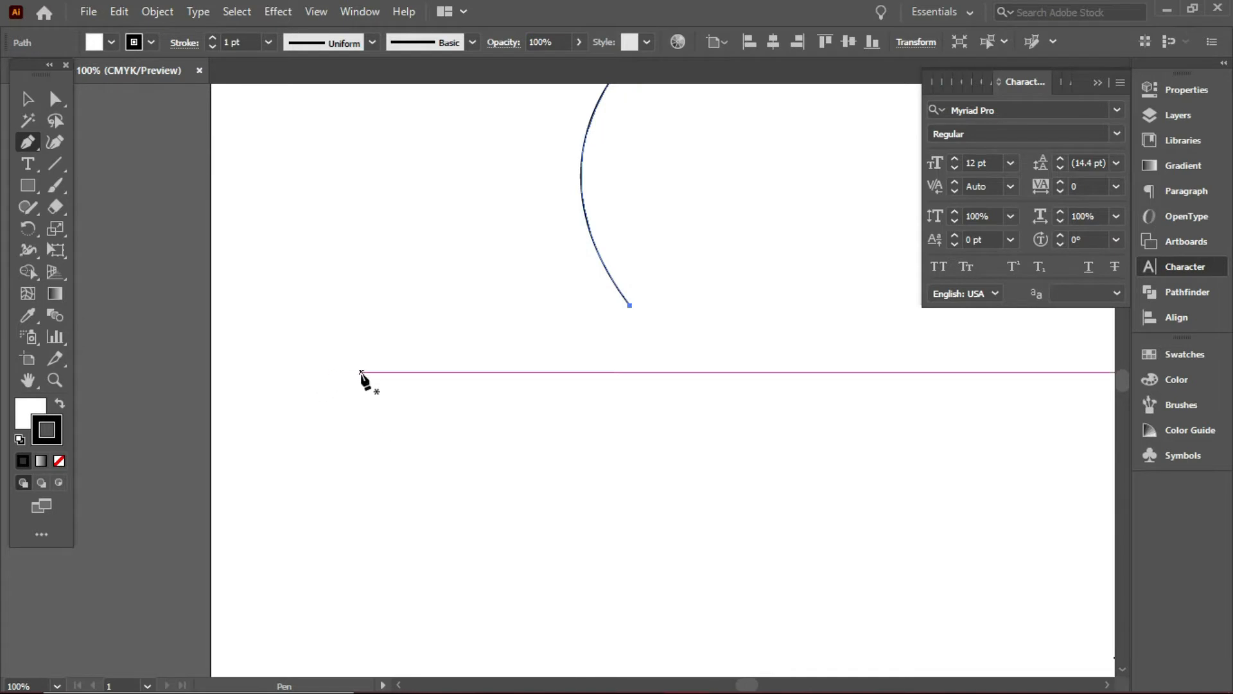
pyautogui.press('v')
pyautogui.click(313, 347)
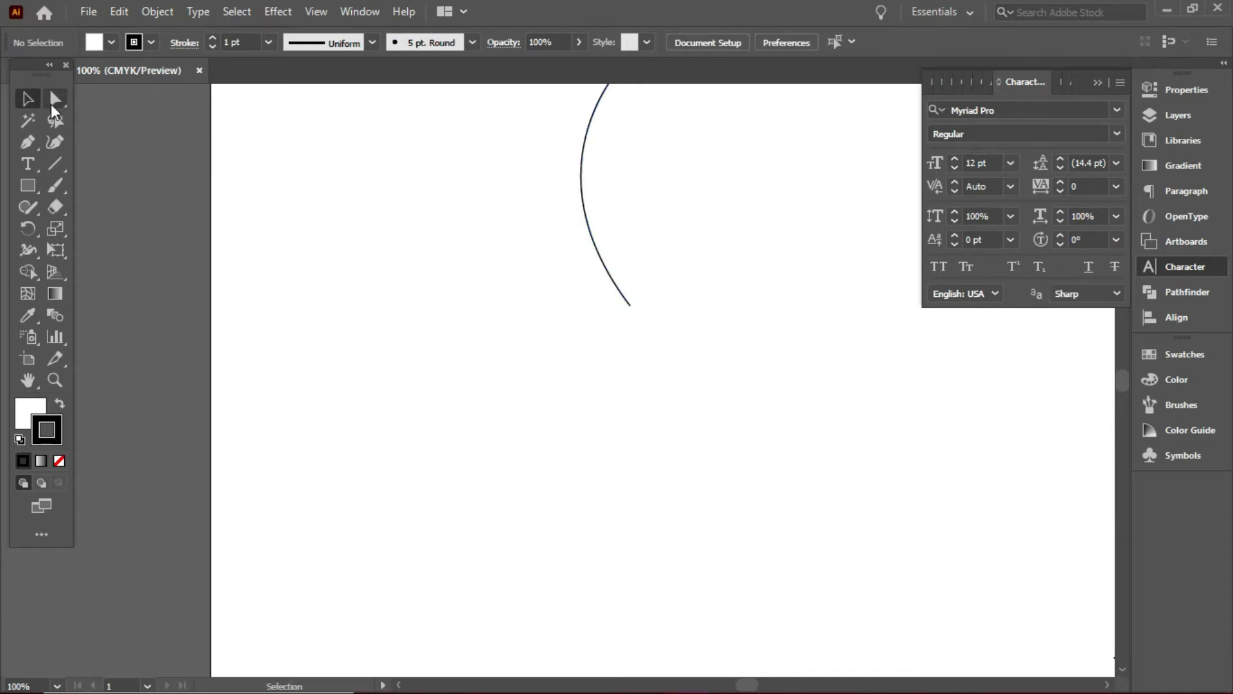
# Draw an open S-shaped path below the existing curve with the Pen tool, with a smooth anchor at about X 175, Y 419 pt and end at about X 167, Y 542 pt.
pyautogui.click(426, 375)
pyautogui.moveTo(539, 517); pyautogui.dragTo(430, 472)
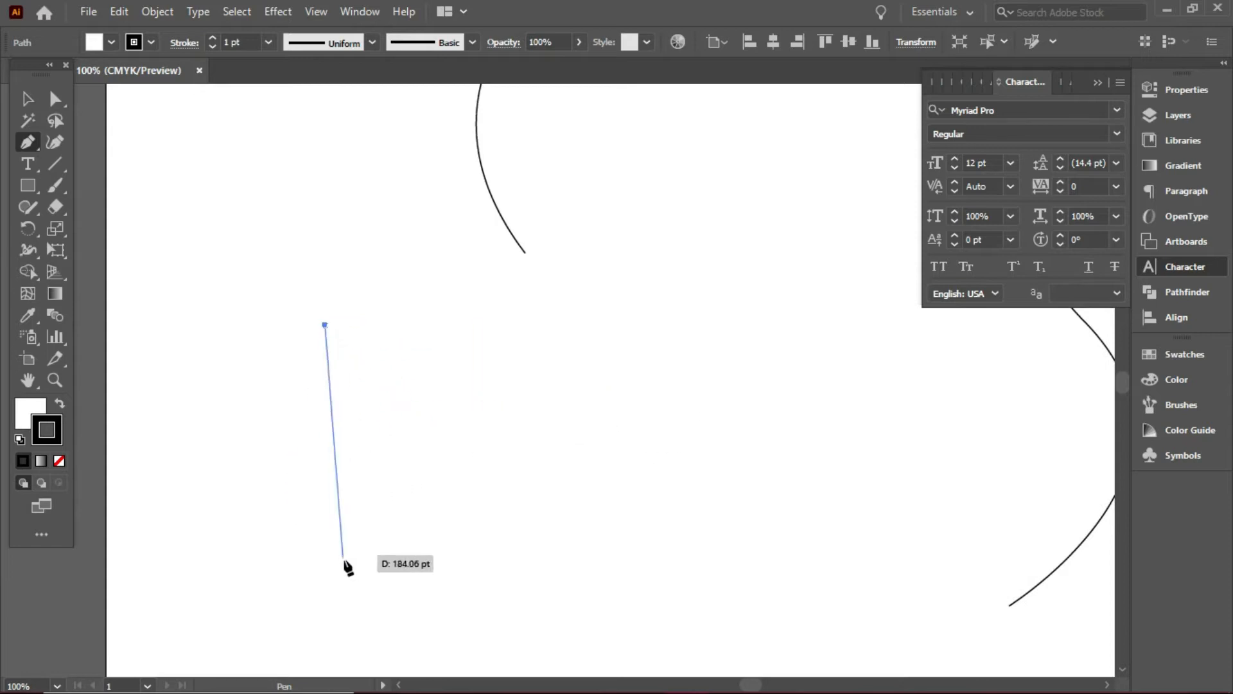
pyautogui.moveTo(325, 471); pyautogui.dragTo(604, 287)
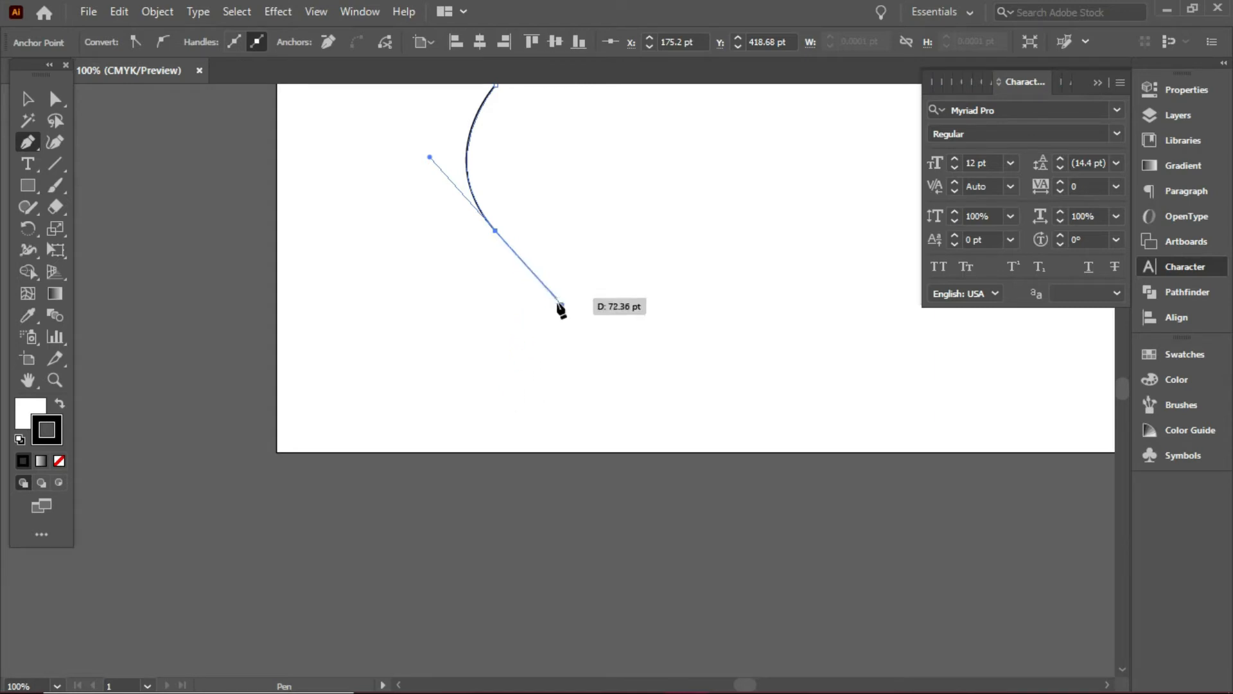
pyautogui.click(485, 386)
pyautogui.press('space')
pyautogui.moveTo(663, 316); pyautogui.dragTo(476, 391)
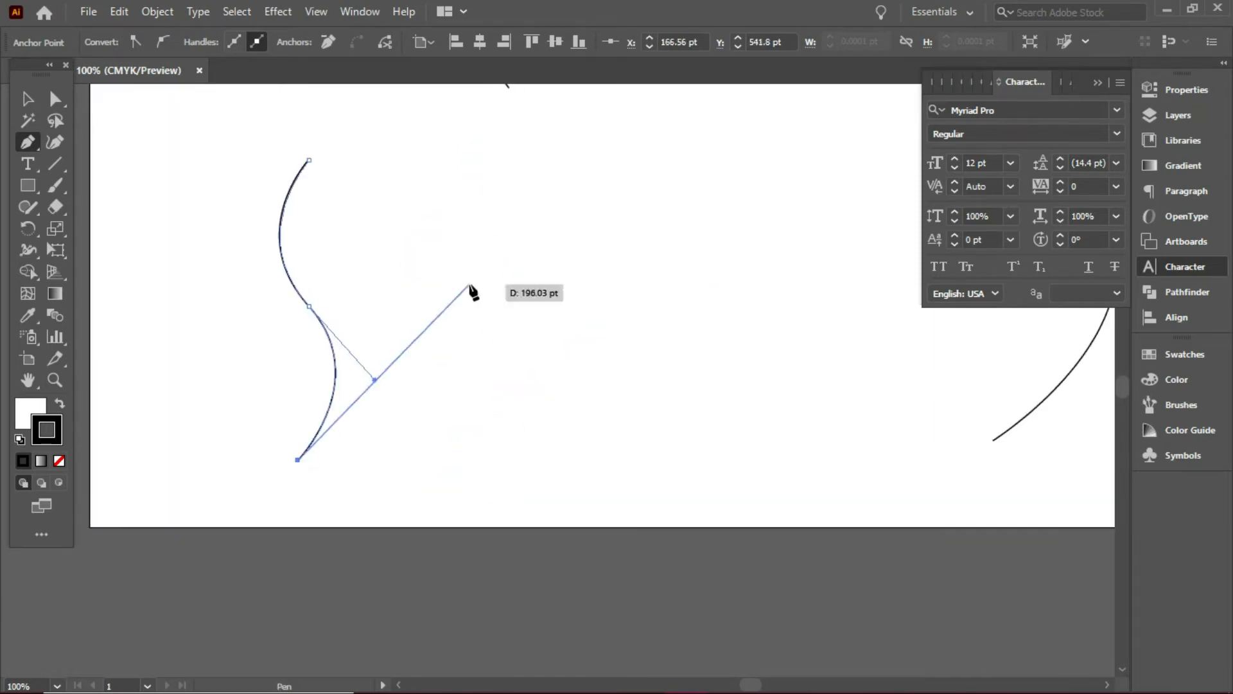
pyautogui.moveTo(474, 292); pyautogui.dragTo(444, 319)
# Clear all artwork from the artboard and collapse the Character panel.
pyautogui.scroll(3, 444, 319)
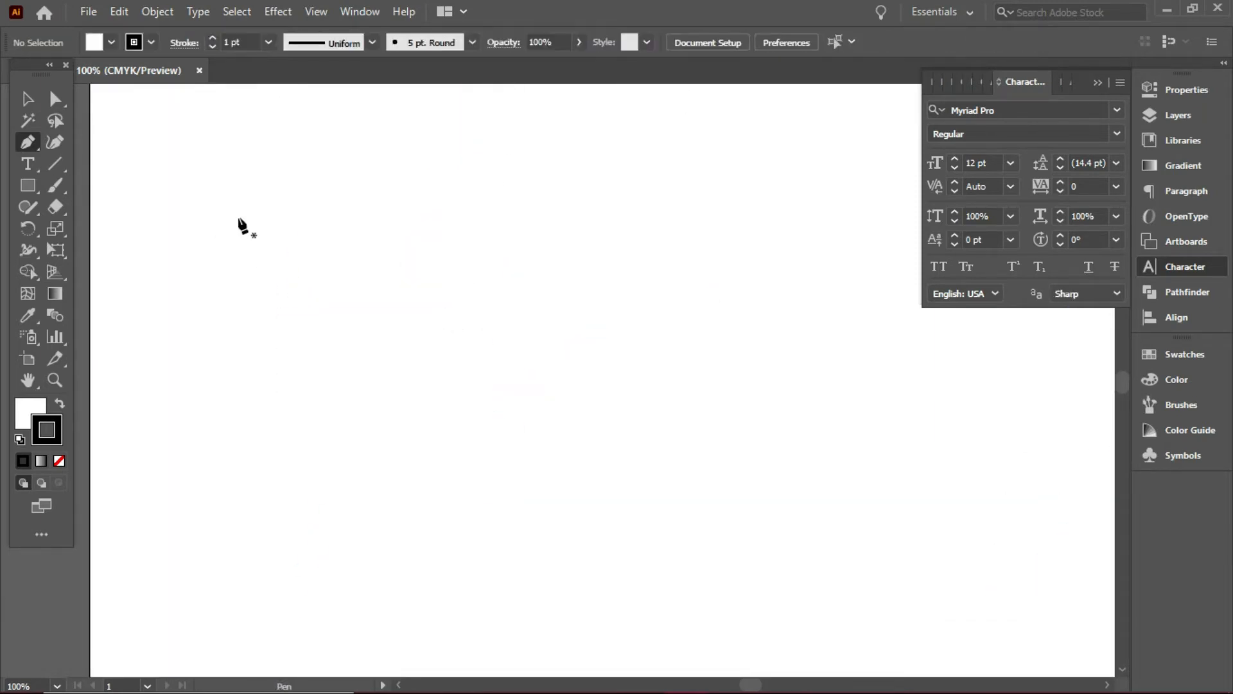
pyautogui.hotkey('ctrl', '-')
pyautogui.press('space')
pyautogui.moveTo(468, 286); pyautogui.dragTo(427, 307)
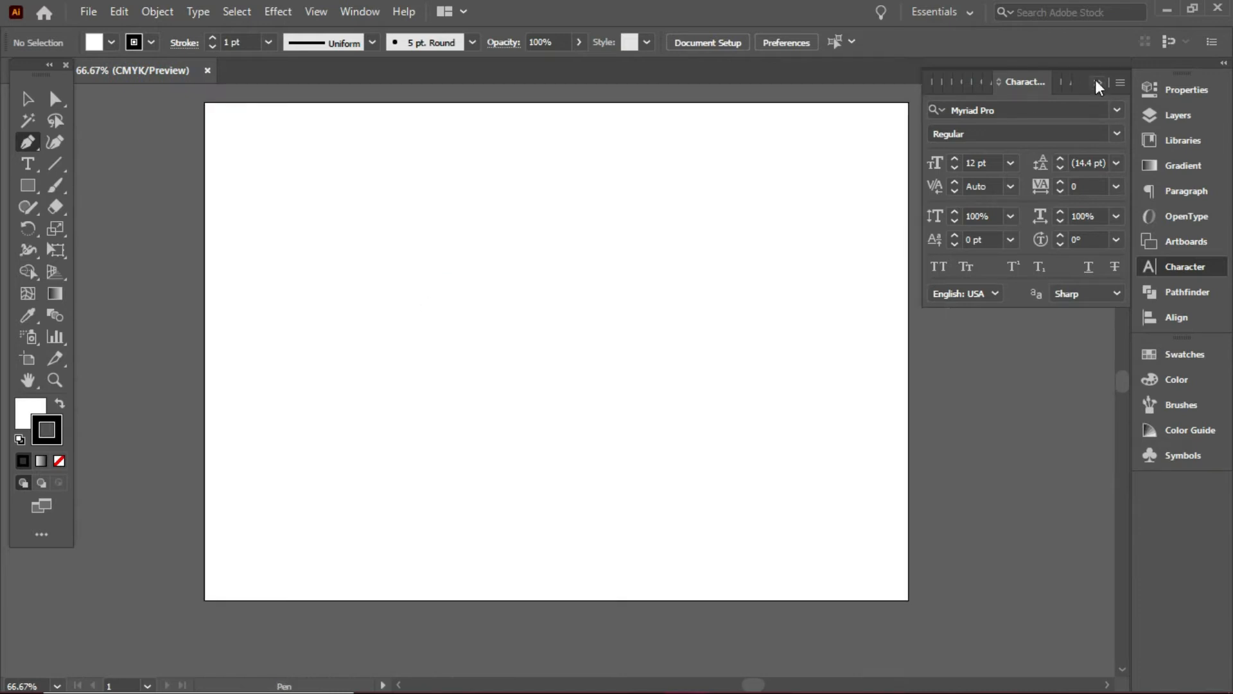
pyautogui.click(1096, 83)
pyautogui.press('space')
pyautogui.moveTo(388, 377); pyautogui.dragTo(427, 387)
# Draw a left-bulging curve in the artboard's upper left with the Pen tool, ending in a smooth anchor at about X 210, Y 275 pt.
pyautogui.click(409, 162)
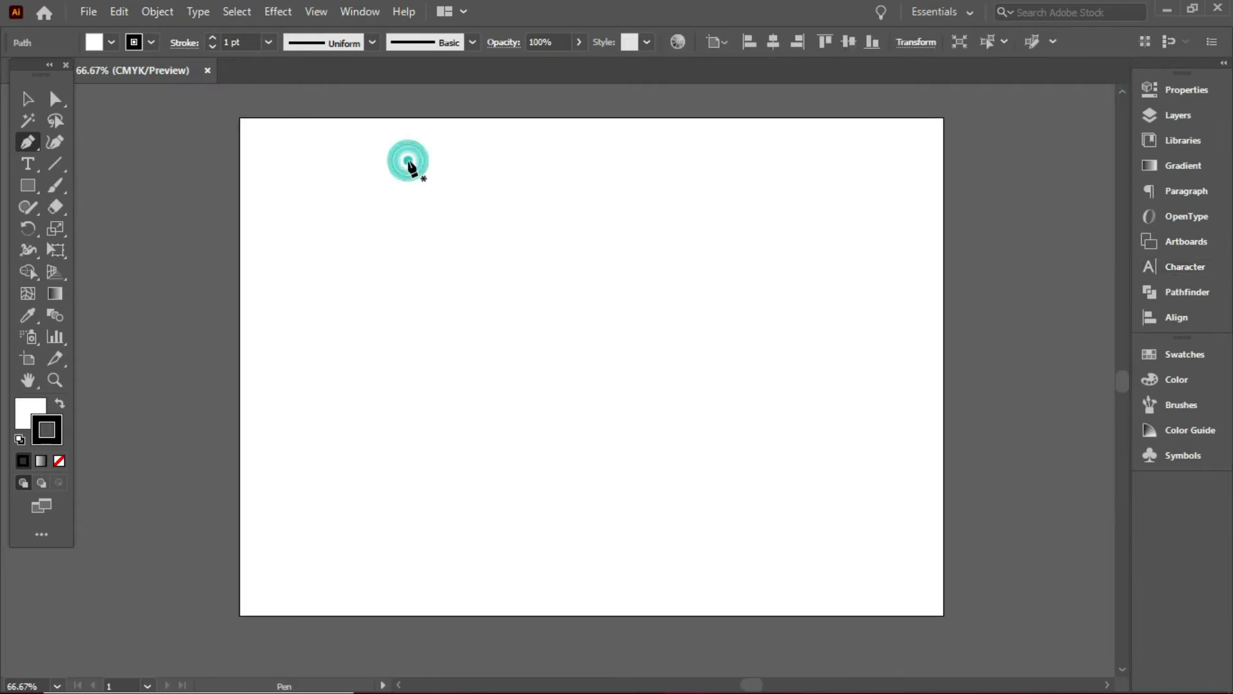
pyautogui.moveTo(415, 348); pyautogui.dragTo(514, 465)
pyautogui.hotkey('ctrl', '+')
pyautogui.hotkey('ctrl', '+')
pyautogui.press('space')
pyautogui.moveTo(534, 419); pyautogui.dragTo(365, 339)
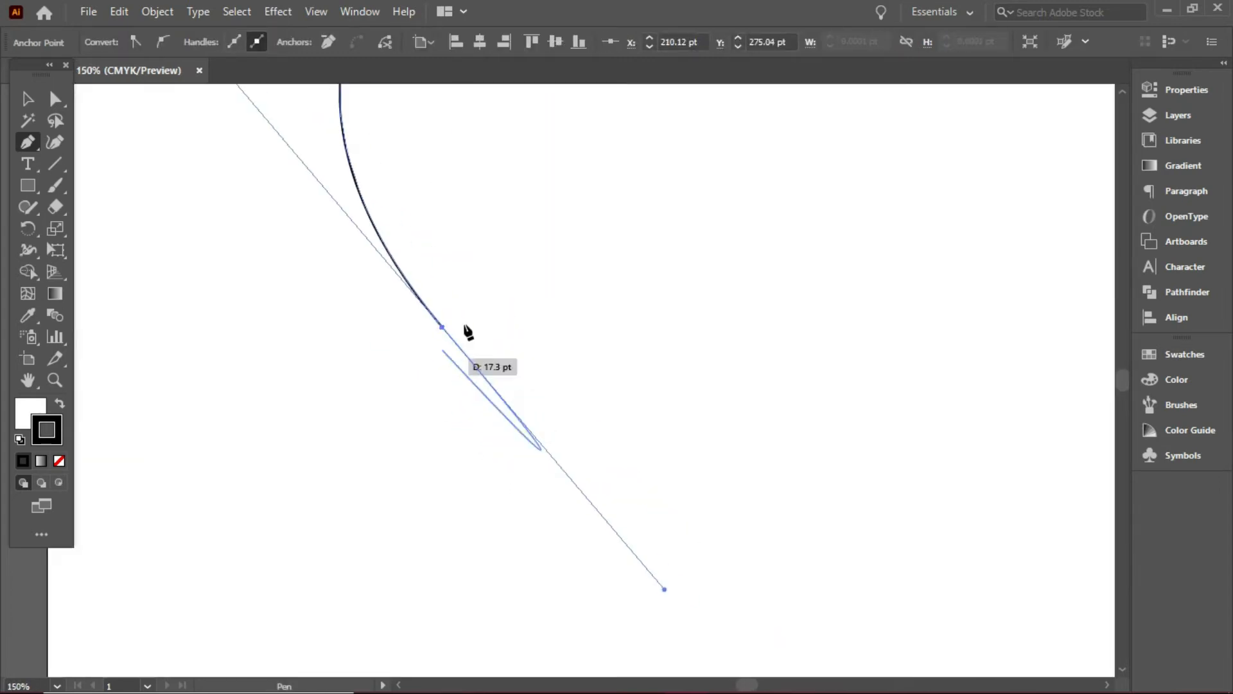
pyautogui.hotkey('ctrl', '-')
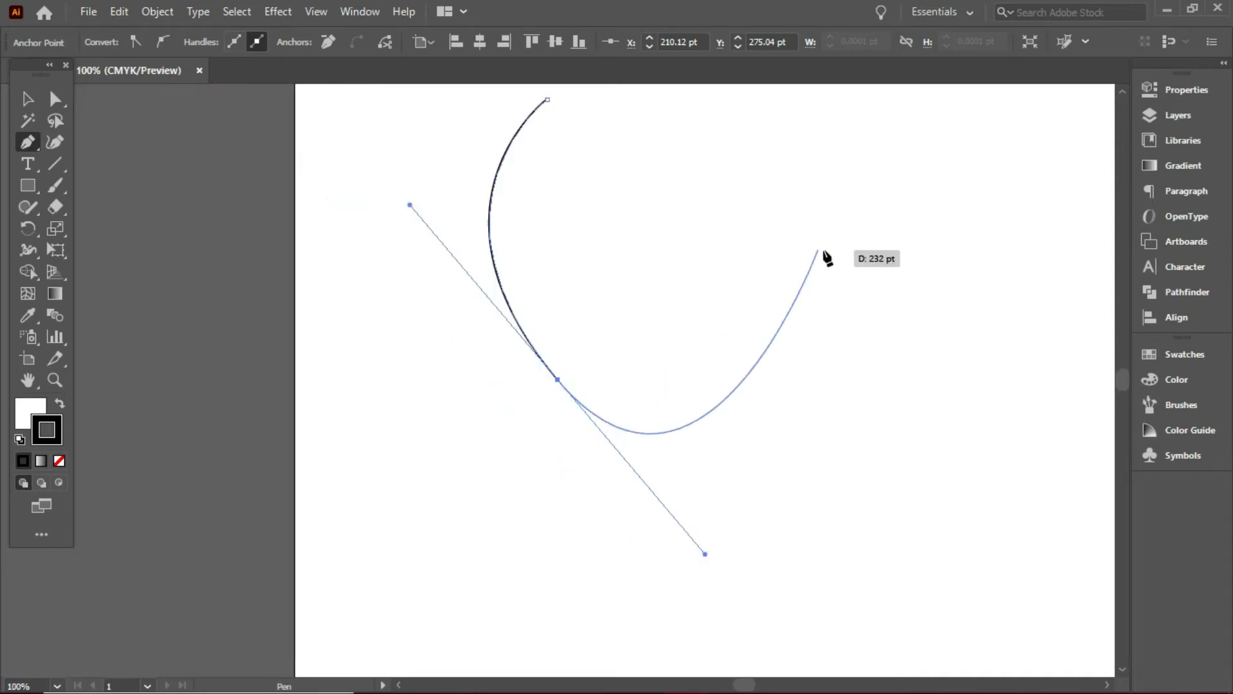
pyautogui.hotkey('ctrl', '-')
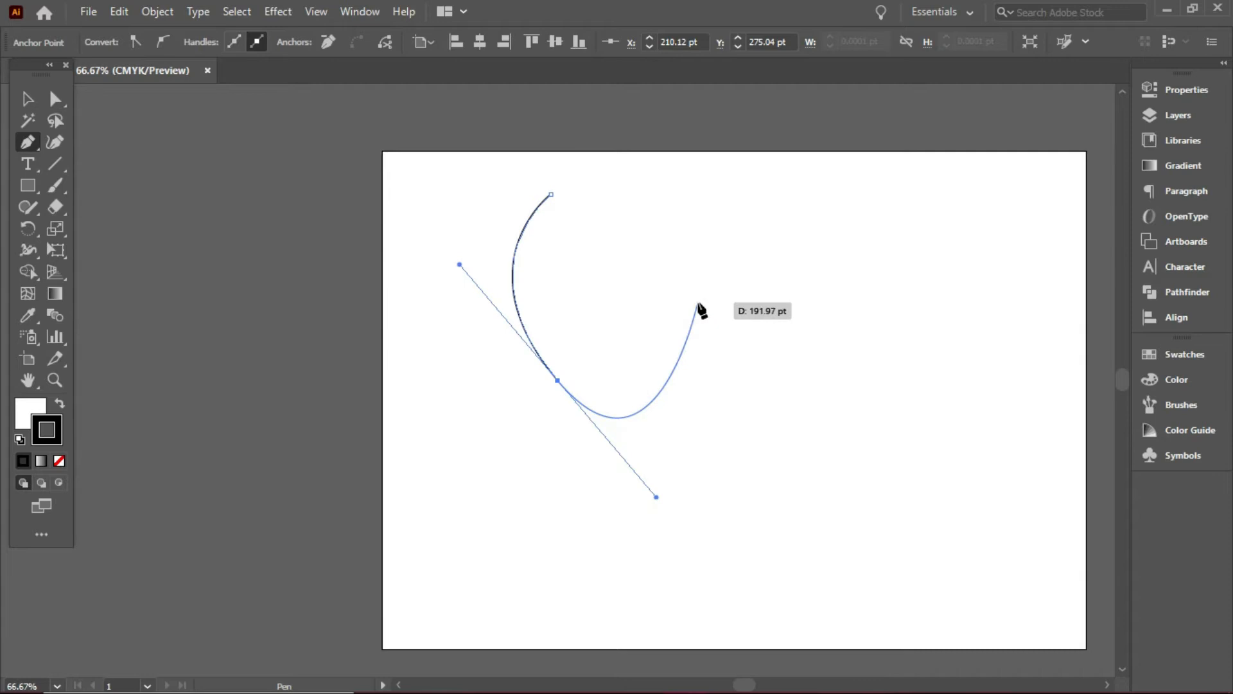
pyautogui.hotkey('ctrl', '+')
pyautogui.hotkey('ctrl', '+')
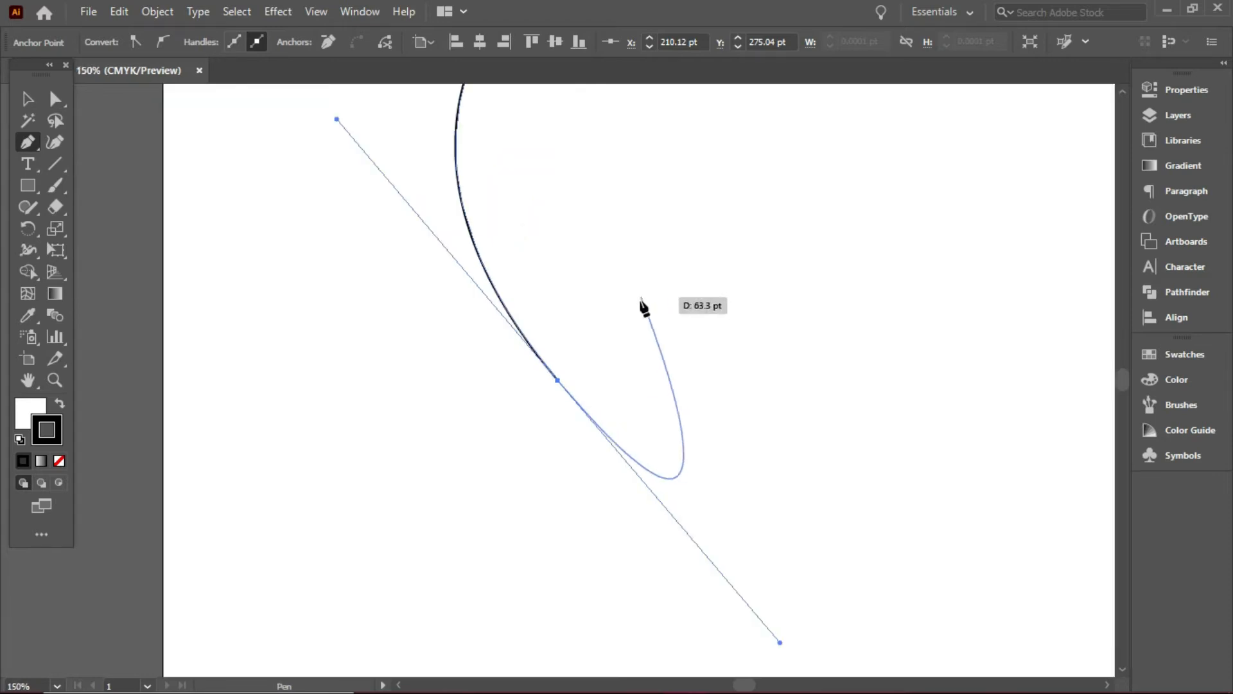
# Remove the outgoing handle from the curve's end anchor and add a straight segment down to about X 106, Y 440 pt.
pyautogui.click(558, 380)
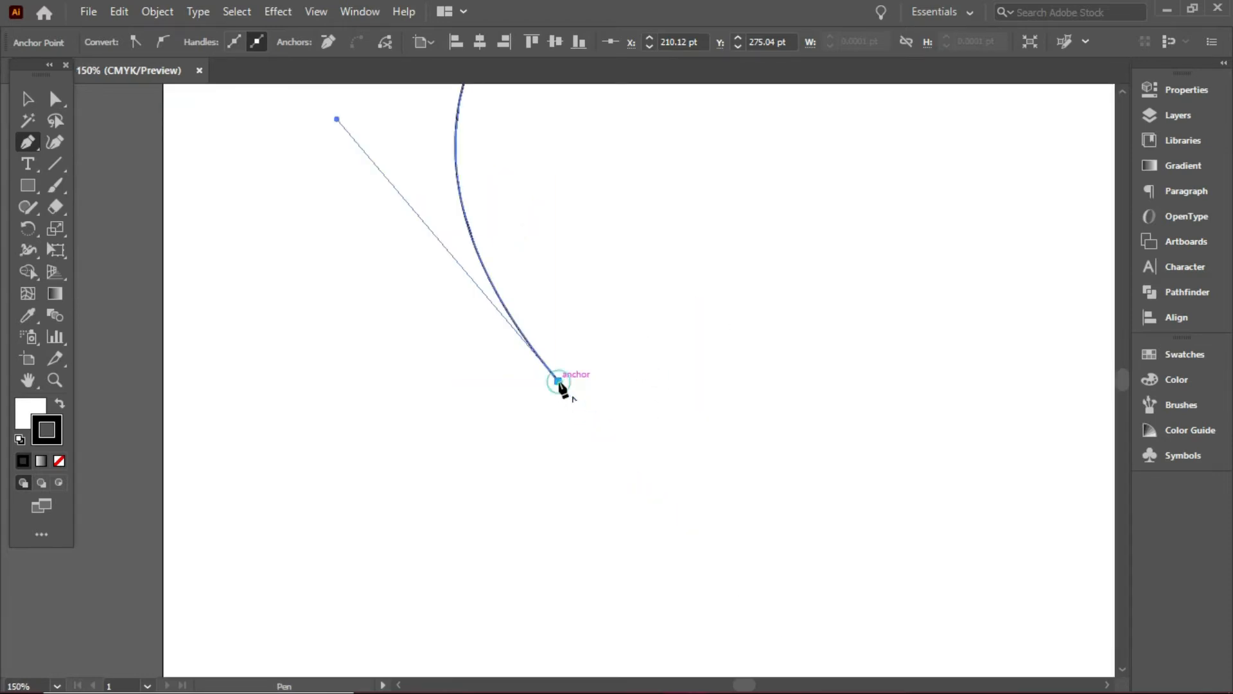
pyautogui.hotkey('ctrl', '-')
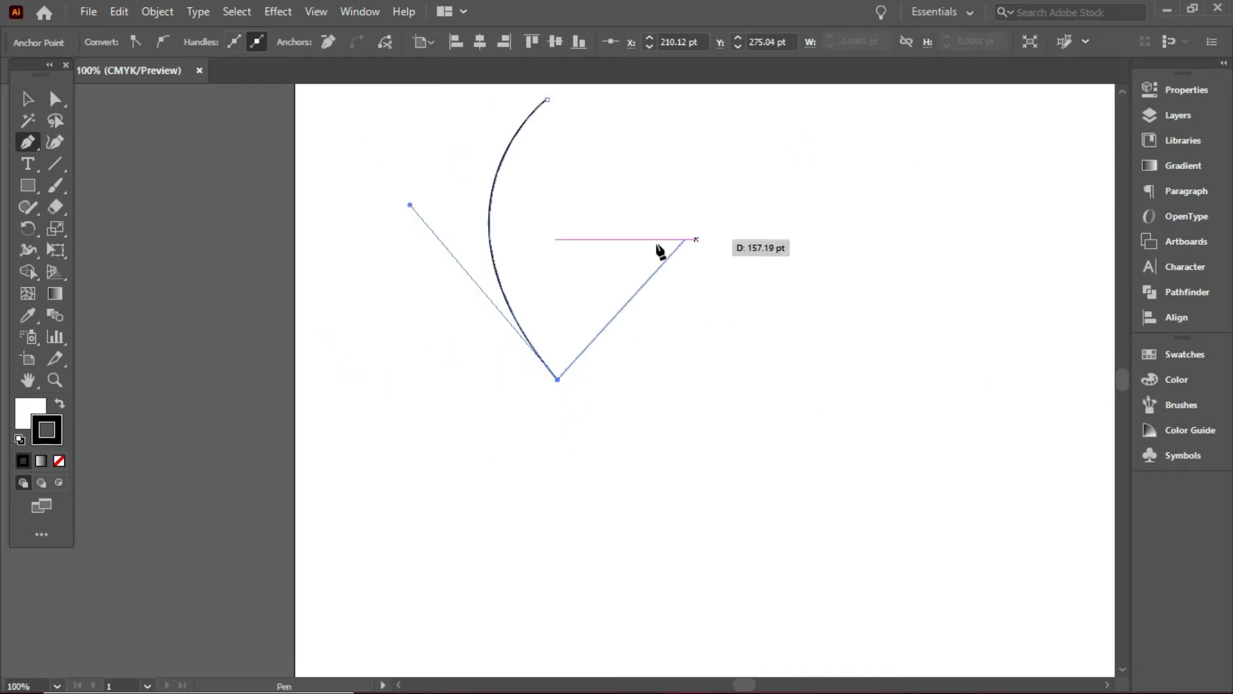
pyautogui.scroll(-3, 668, 317)
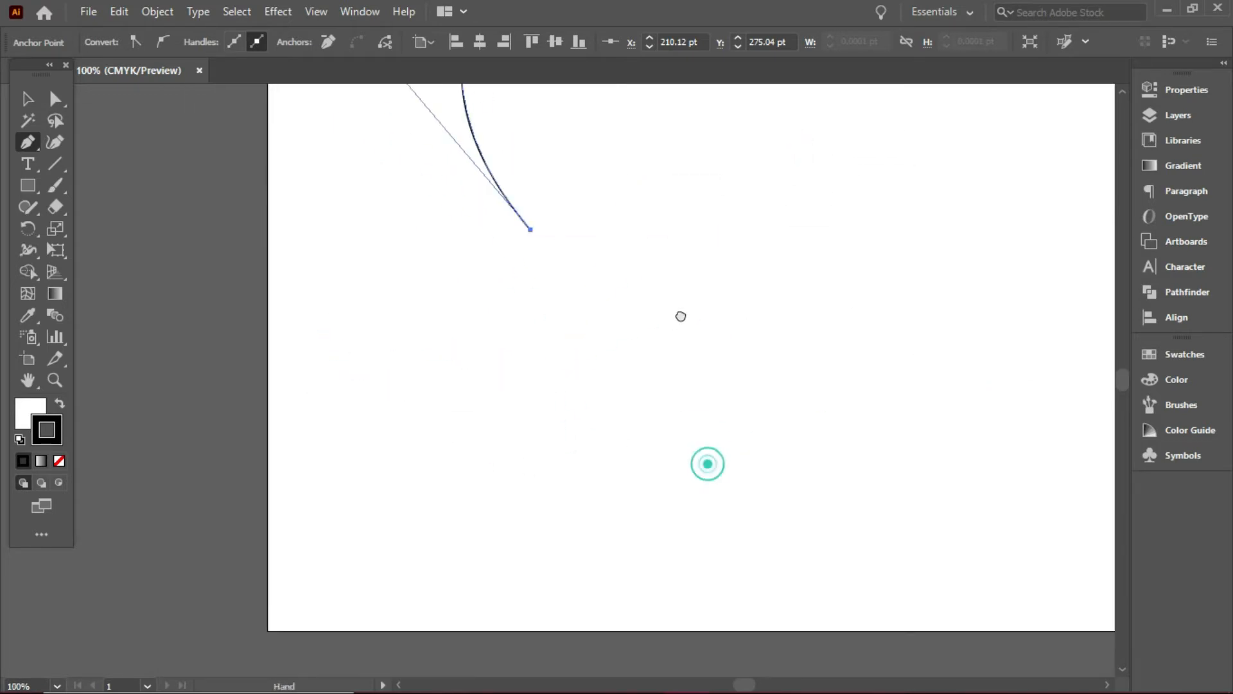
pyautogui.click(398, 433)
pyautogui.press('space')
pyautogui.moveTo(626, 390); pyautogui.dragTo(605, 537)
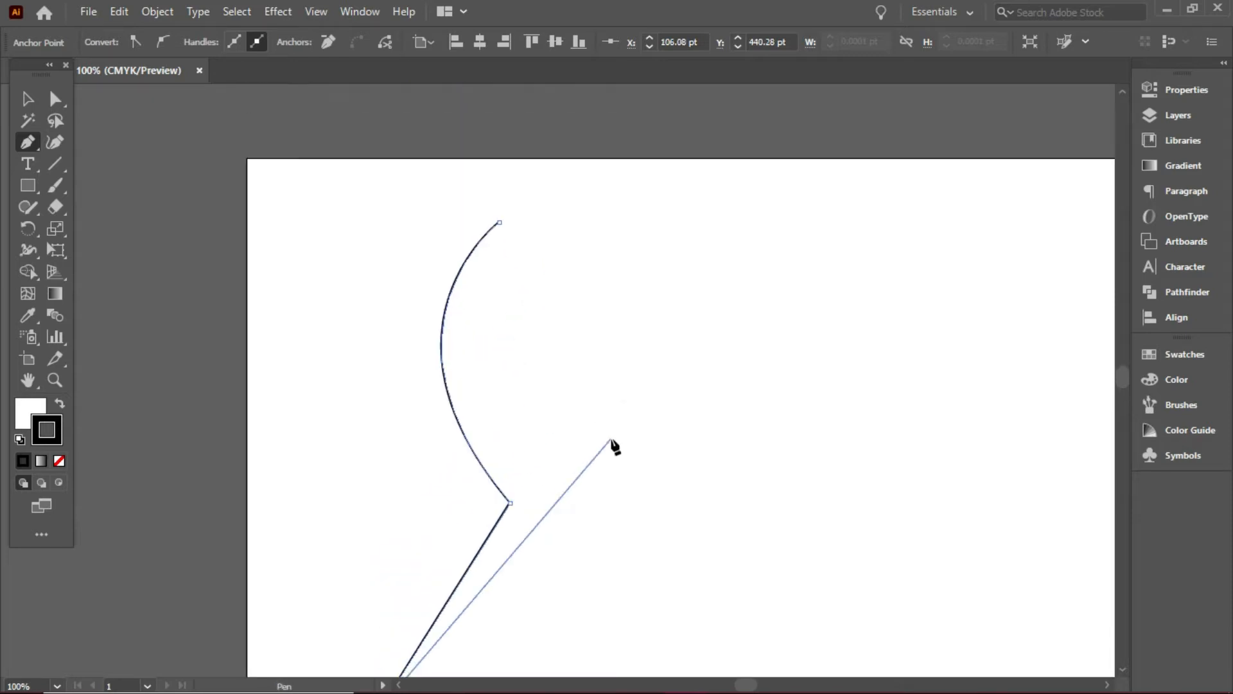
# Clear the artboard and draw a two-segment curved path with the Pen tool through about X 159, Y 315 pt, ending at about X 477, Y 277 pt.
pyautogui.hotkey('ctrl', '-')
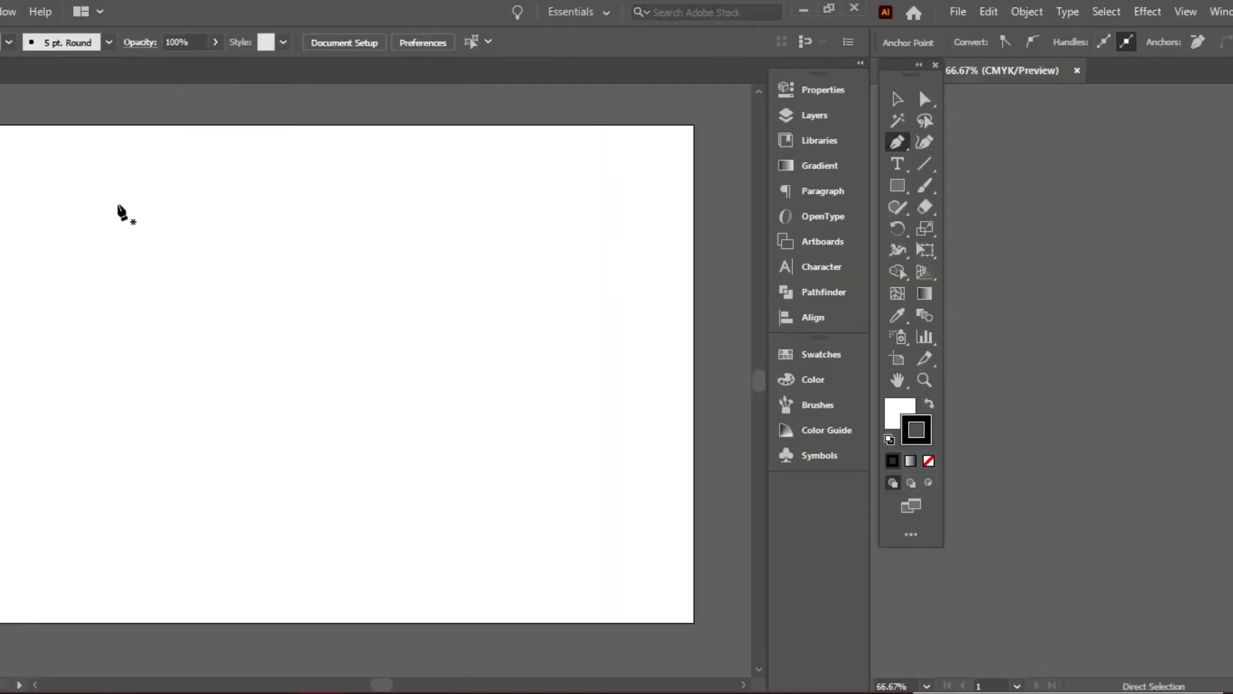
pyautogui.click(481, 204)
pyautogui.moveTo(485, 388); pyautogui.dragTo(590, 501)
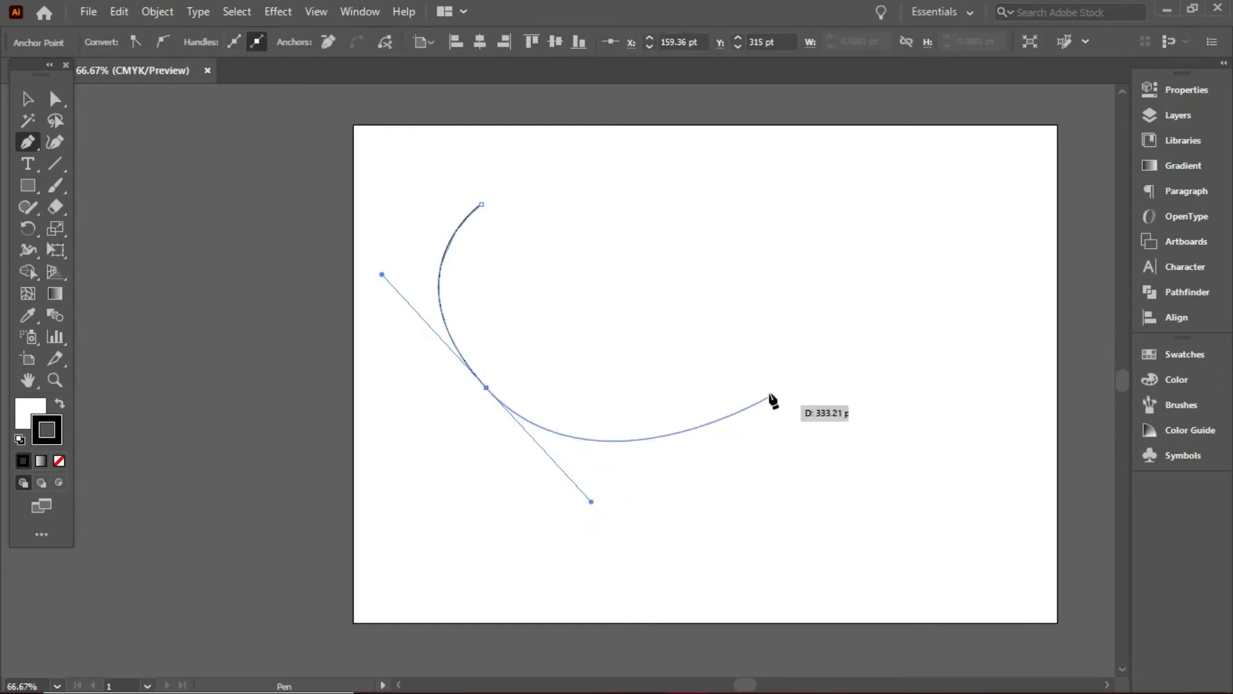
pyautogui.click(751, 357)
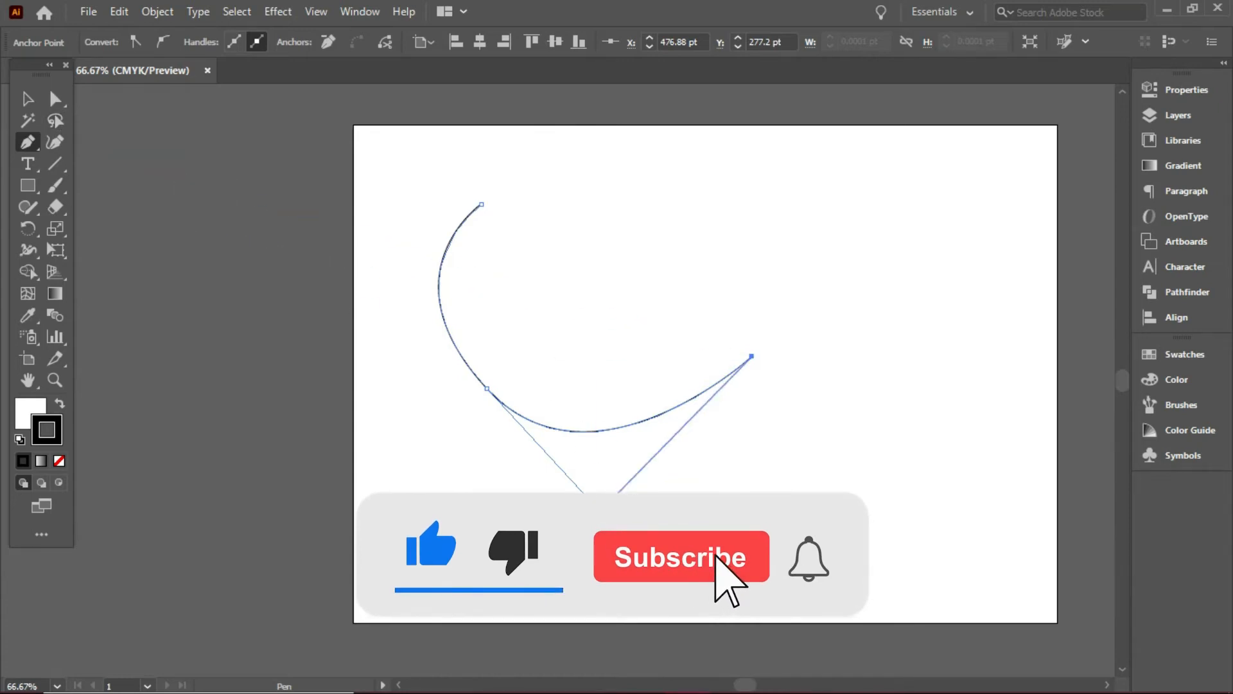
# Select the curved path's middle anchor with the Direct Selection tool to show its curve handles.
pyautogui.click(28, 99)
pyautogui.click(545, 396)
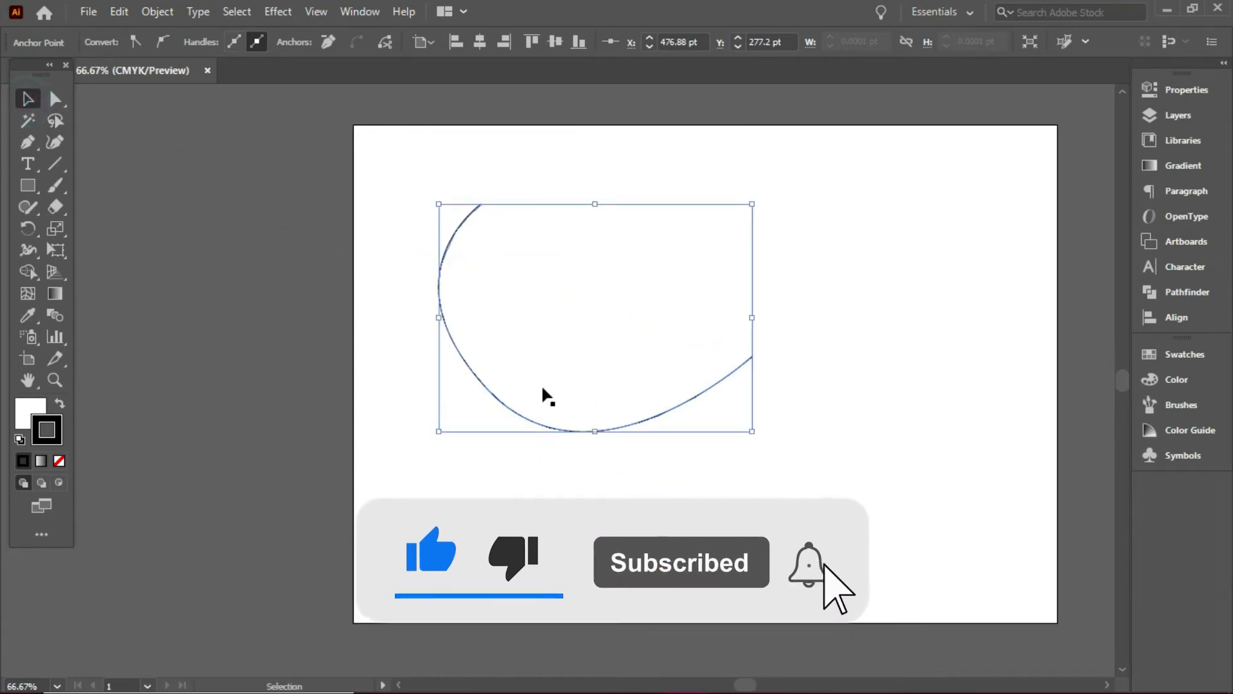
pyautogui.click(62, 102)
pyautogui.moveTo(385, 346); pyautogui.dragTo(528, 333)
pyautogui.hotkey('ctrl', '+')
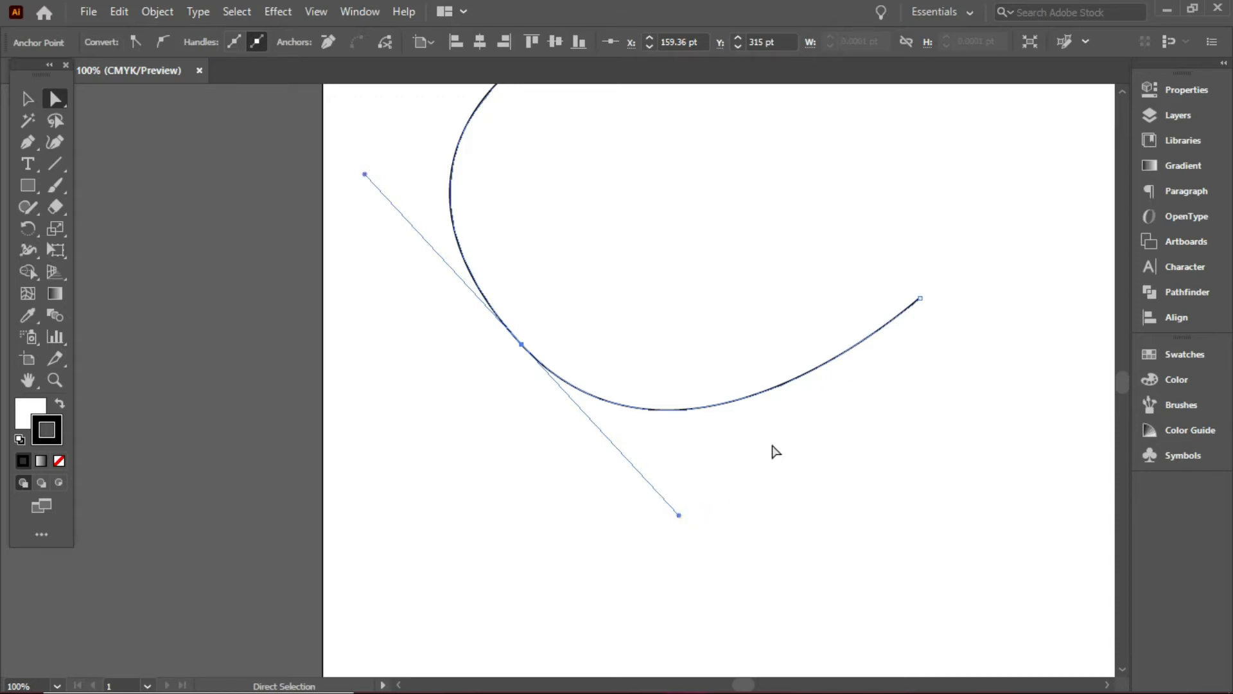
pyautogui.click(390, 228)
pyautogui.moveTo(407, 275); pyautogui.dragTo(597, 385)
pyautogui.moveTo(641, 421); pyautogui.dragTo(576, 444)
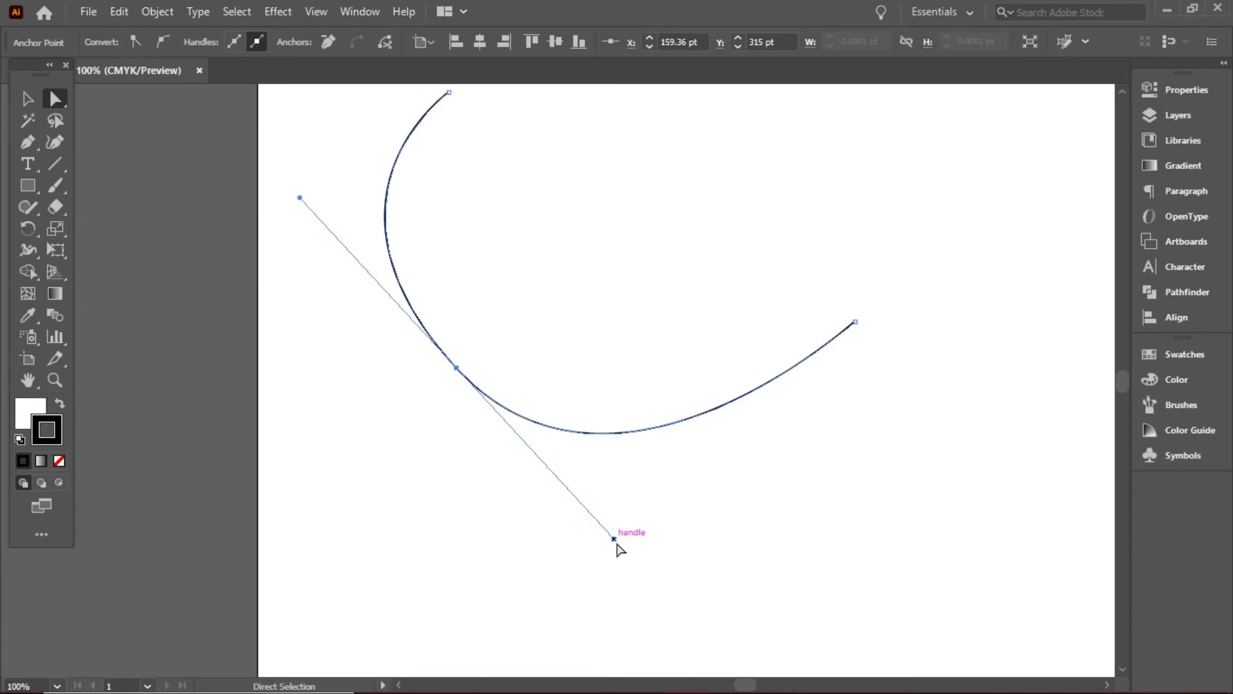
# Try swinging the middle anchor's lower handle inward, undo that change, and pull its upper handle slightly inward instead.
pyautogui.moveTo(613, 540); pyautogui.dragTo(532, 567)
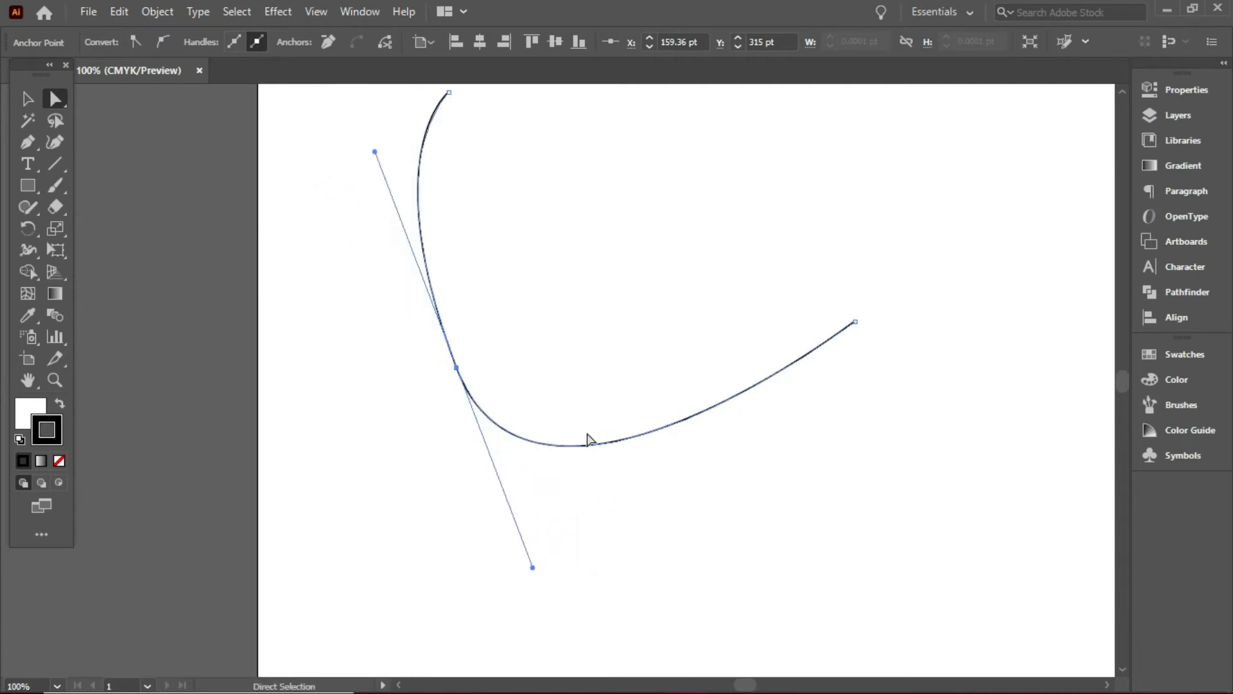
pyautogui.hotkey('ctrl', 'z')
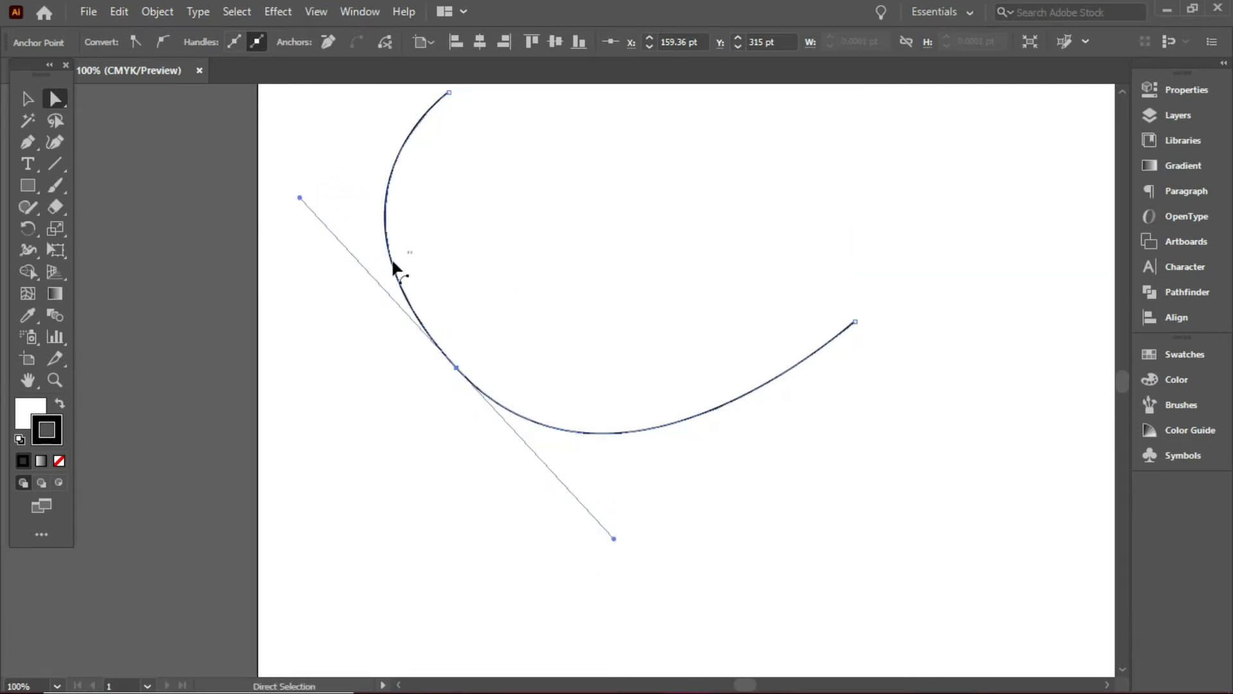
pyautogui.moveTo(299, 196); pyautogui.dragTo(334, 208)
pyautogui.hotkey('ctrl', '-')
pyautogui.scroll(2, 488, 221)
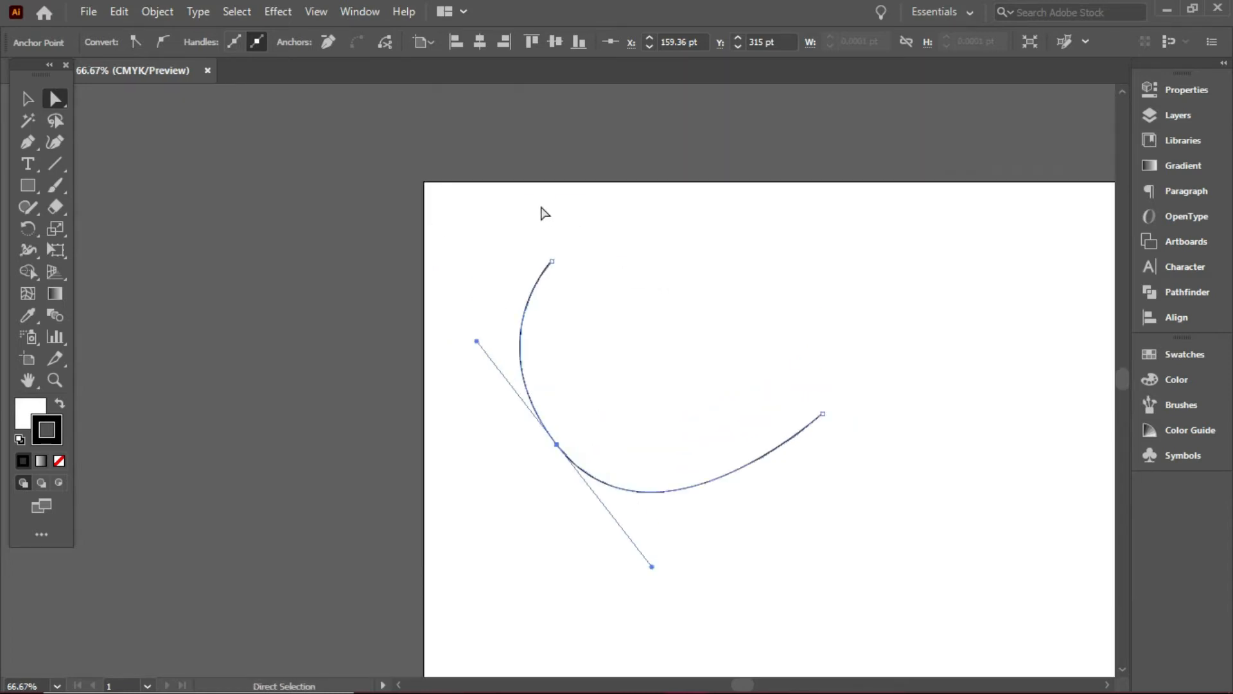
# Delete the curved path and draw an open straight-sided path of four anchors with the Pen tool, ending at about X 554, Y 210 pt.
pyautogui.click(489, 203)
pyautogui.press('Delete')
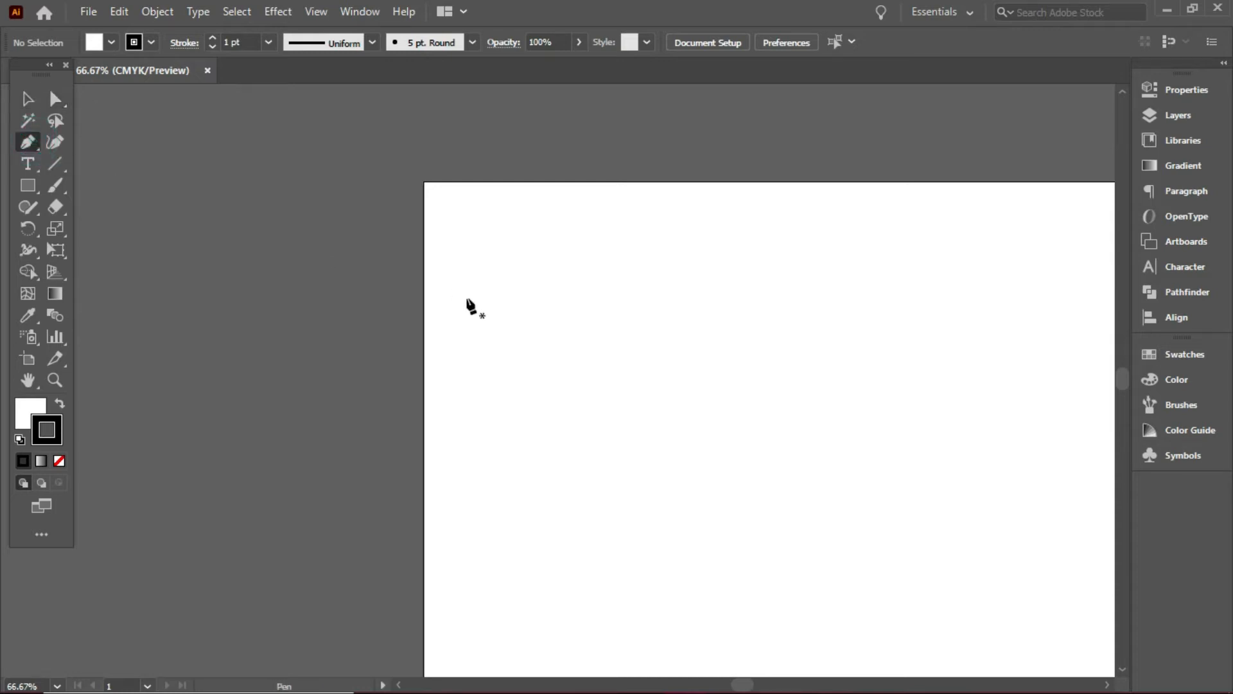
pyautogui.moveTo(670, 387); pyautogui.dragTo(558, 294)
pyautogui.click(422, 240)
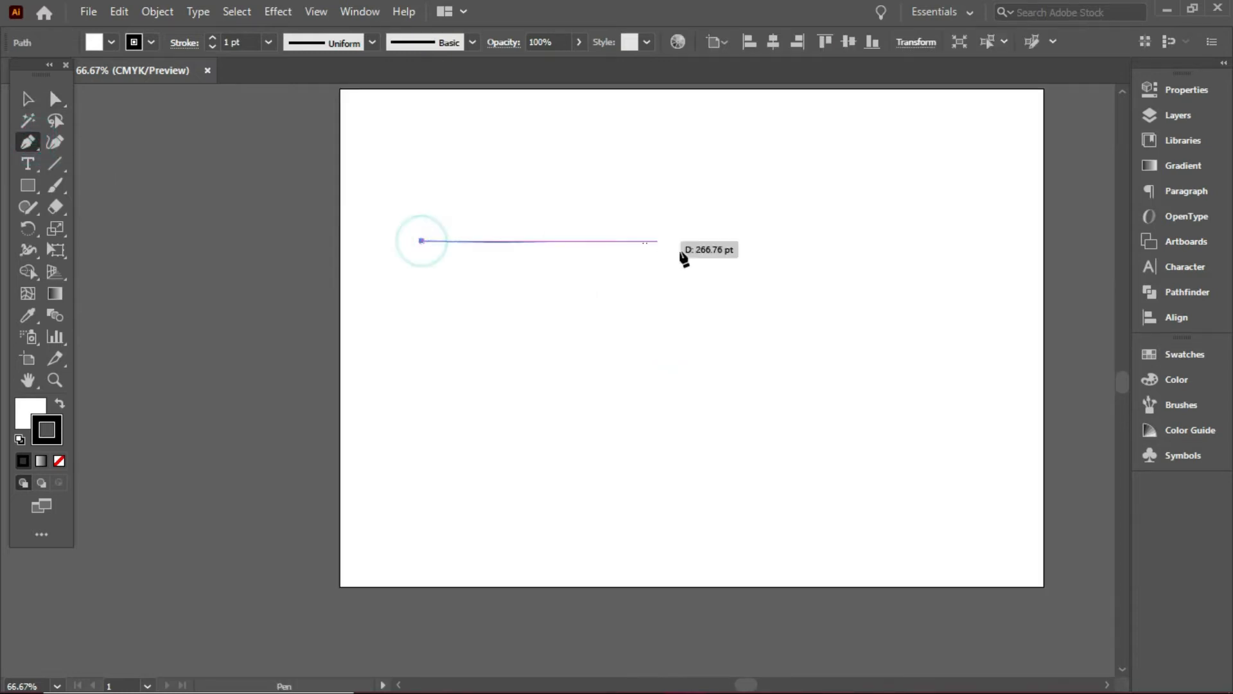
pyautogui.click(540, 396)
pyautogui.click(716, 396)
pyautogui.click(801, 264)
pyautogui.press('Escape')
pyautogui.hotkey('ctrl', '=')
pyautogui.moveTo(477, 393); pyautogui.dragTo(808, 306)
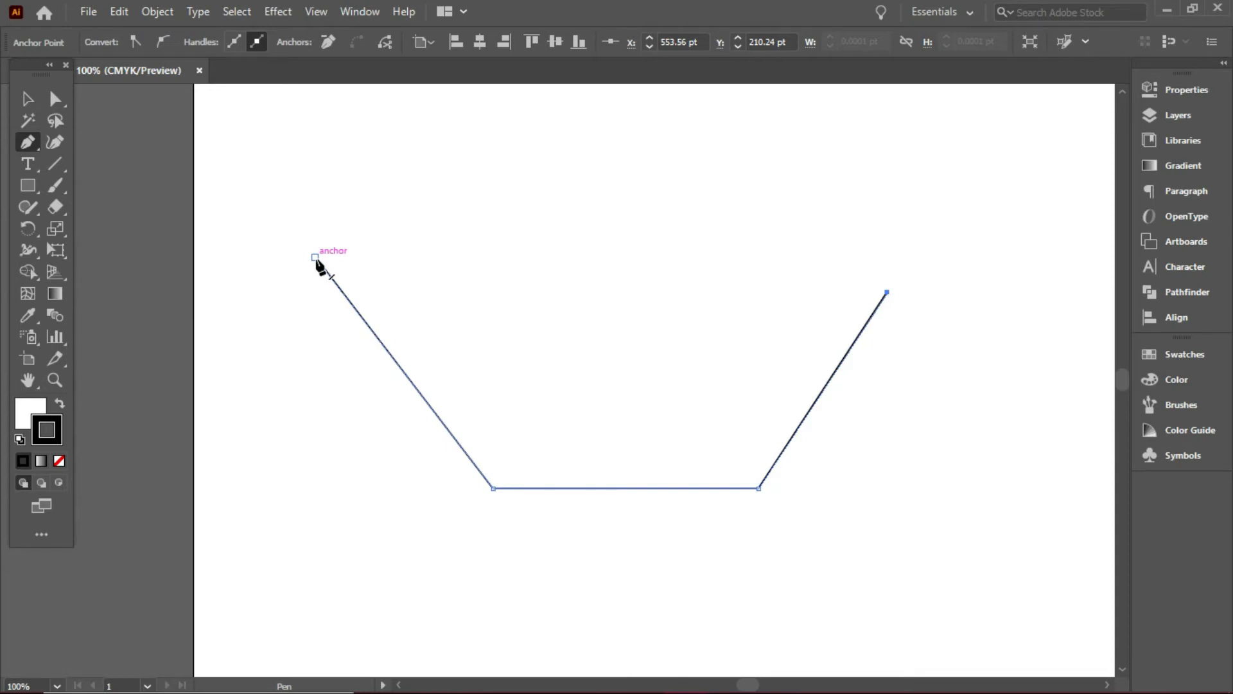
# Select all anchors of the open straight-sided path with the Direct Selection tool.
pyautogui.click(49, 105)
pyautogui.click(25, 99)
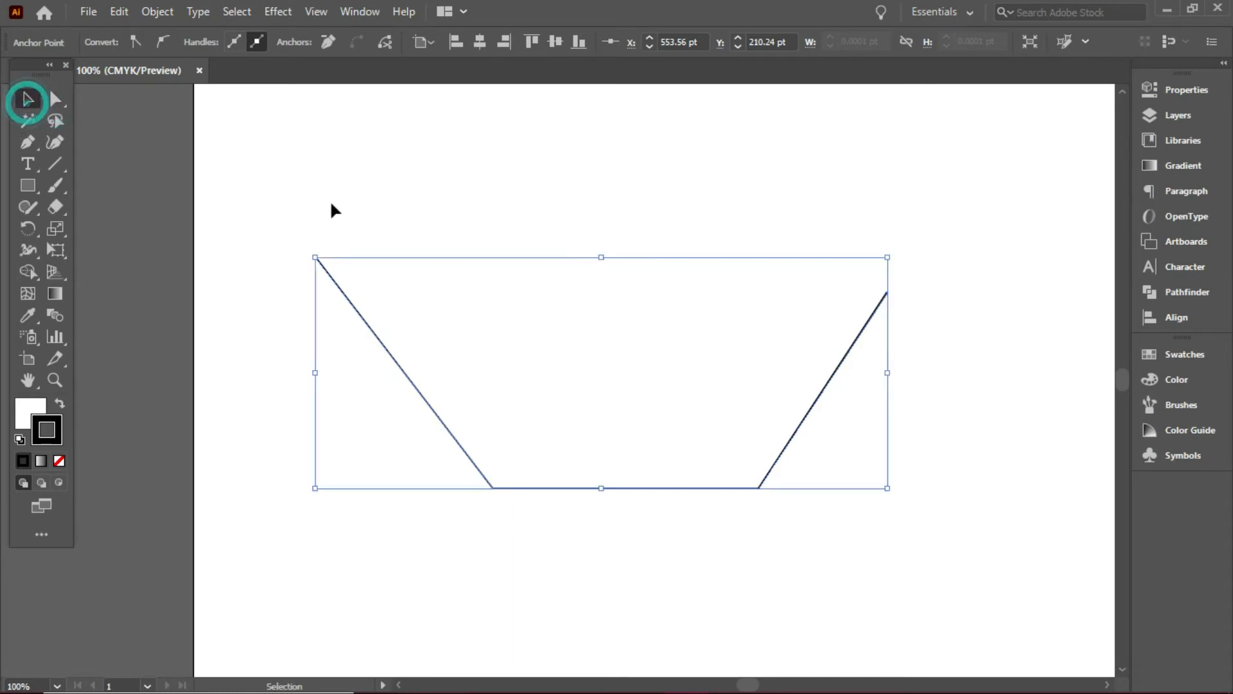
pyautogui.click(55, 98)
pyautogui.click(432, 262)
pyautogui.moveTo(289, 196); pyautogui.dragTo(1029, 557)
# Examine the straight-sided path's end anchors, corner points and segments at close range.
pyautogui.hotkey('ctrl', '+')
pyautogui.moveTo(774, 471); pyautogui.dragTo(837, 311)
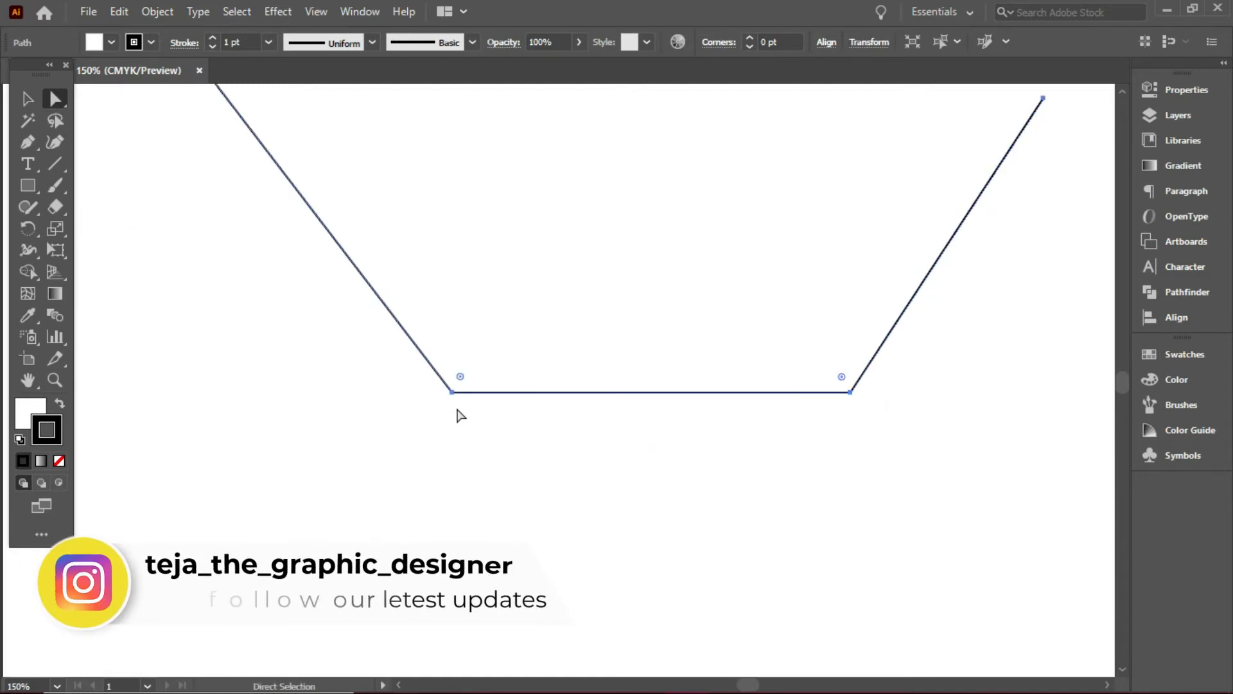
pyautogui.scroll(5, 950, 306)
pyautogui.hscroll(2, 950, 306)
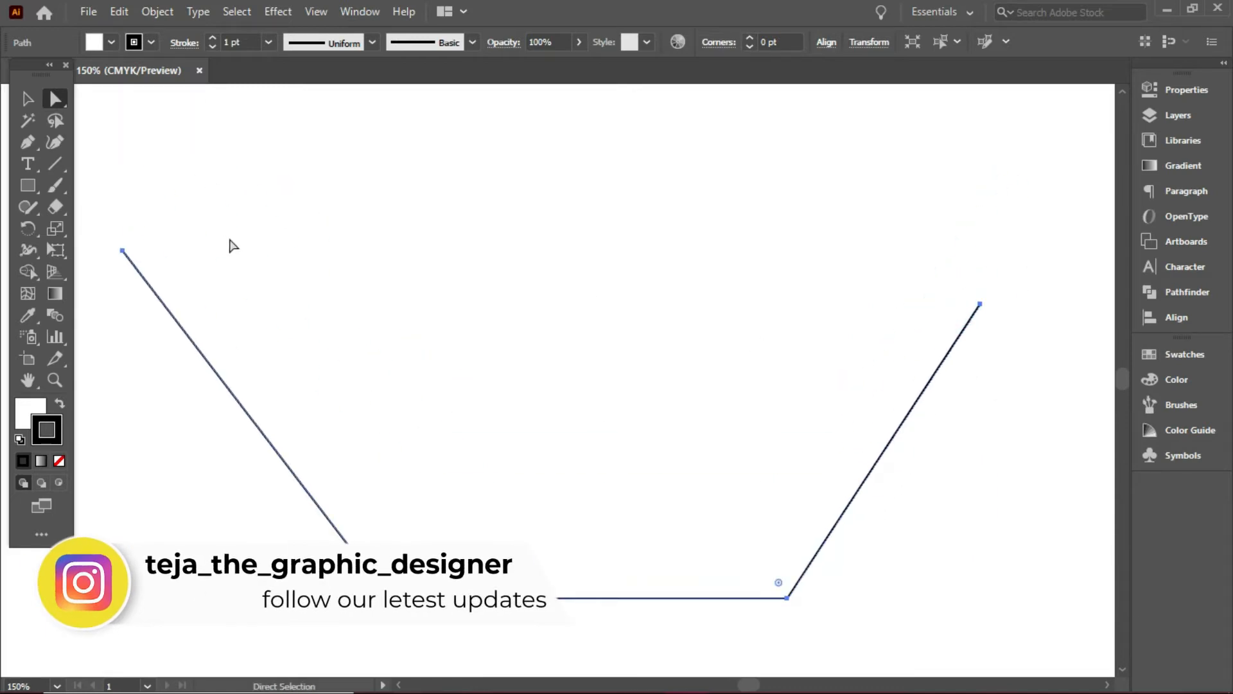
pyautogui.moveTo(250, 352); pyautogui.dragTo(639, 225)
pyautogui.scroll(2, 505, 250)
pyautogui.press('z')
pyautogui.moveTo(434, 199); pyautogui.dragTo(834, 466)
pyautogui.moveTo(231, 188); pyautogui.dragTo(502, 504)
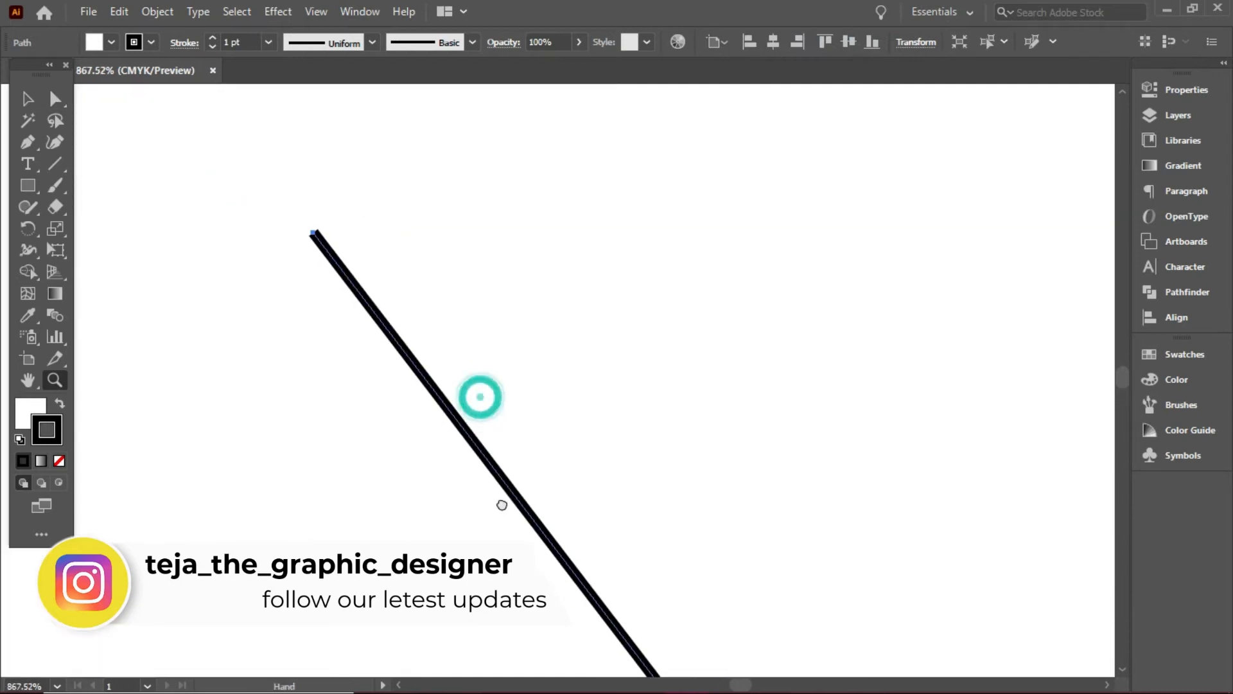
pyautogui.moveTo(762, 572); pyautogui.dragTo(495, 129)
pyautogui.moveTo(807, 449); pyautogui.dragTo(374, 132)
pyautogui.moveTo(742, 509); pyautogui.dragTo(434, 152)
pyautogui.hotkey('ctrl', '-')
pyautogui.hotkey('ctrl', '-')
pyautogui.moveTo(726, 432); pyautogui.dragTo(712, 319)
# Select the whole straight-sided path so its bounding box is shown.
pyautogui.hotkey('ctrl', '0')
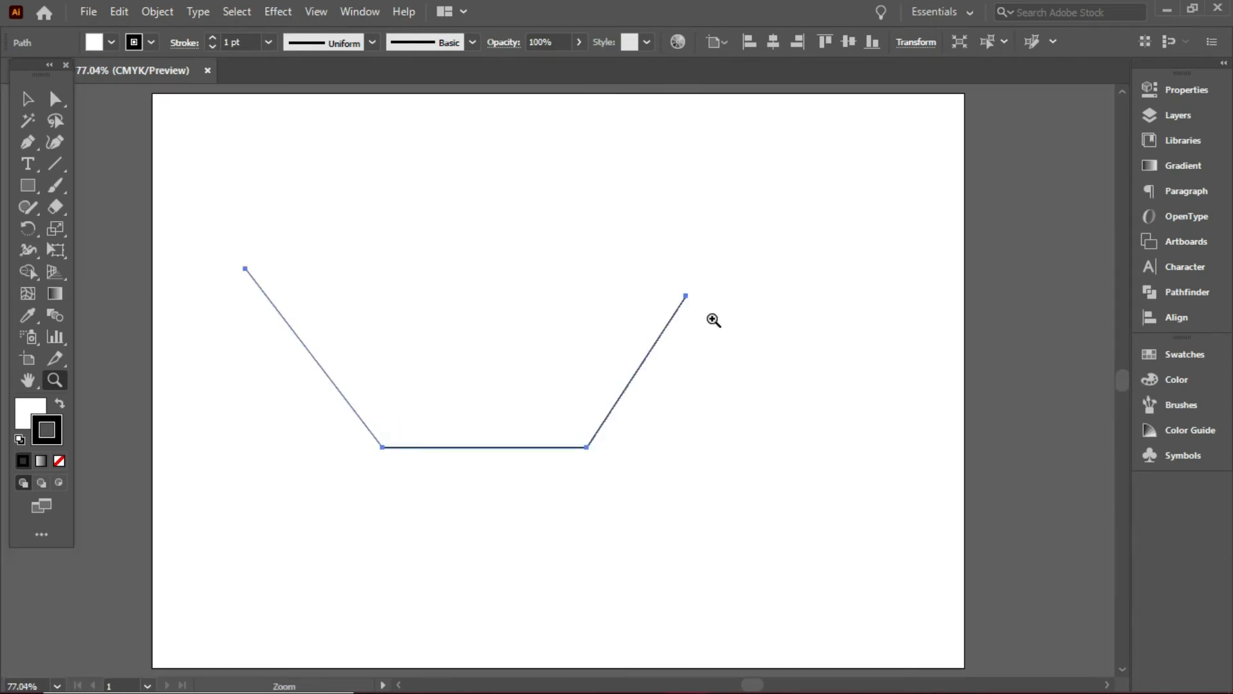
pyautogui.press('a')
pyautogui.hotkey('ctrl', 'a')
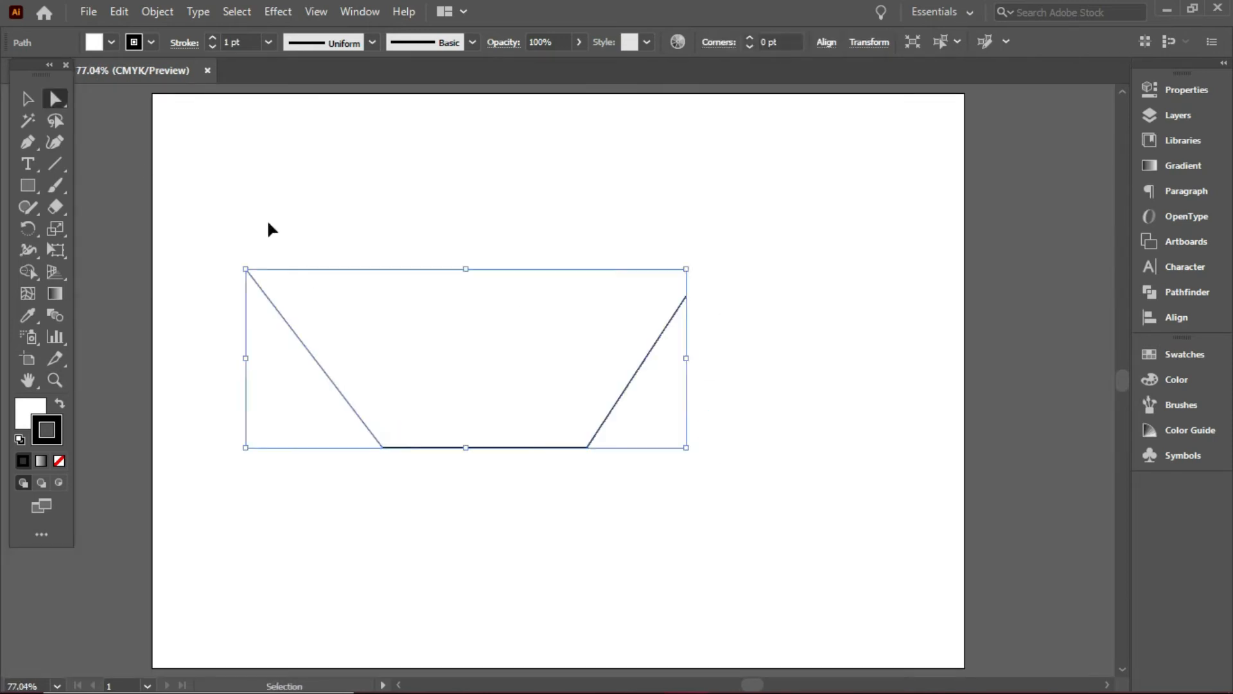
# Delete the open path and draw a closed straight-sided shape with six anchors using the Pen tool.
pyautogui.press('Delete')
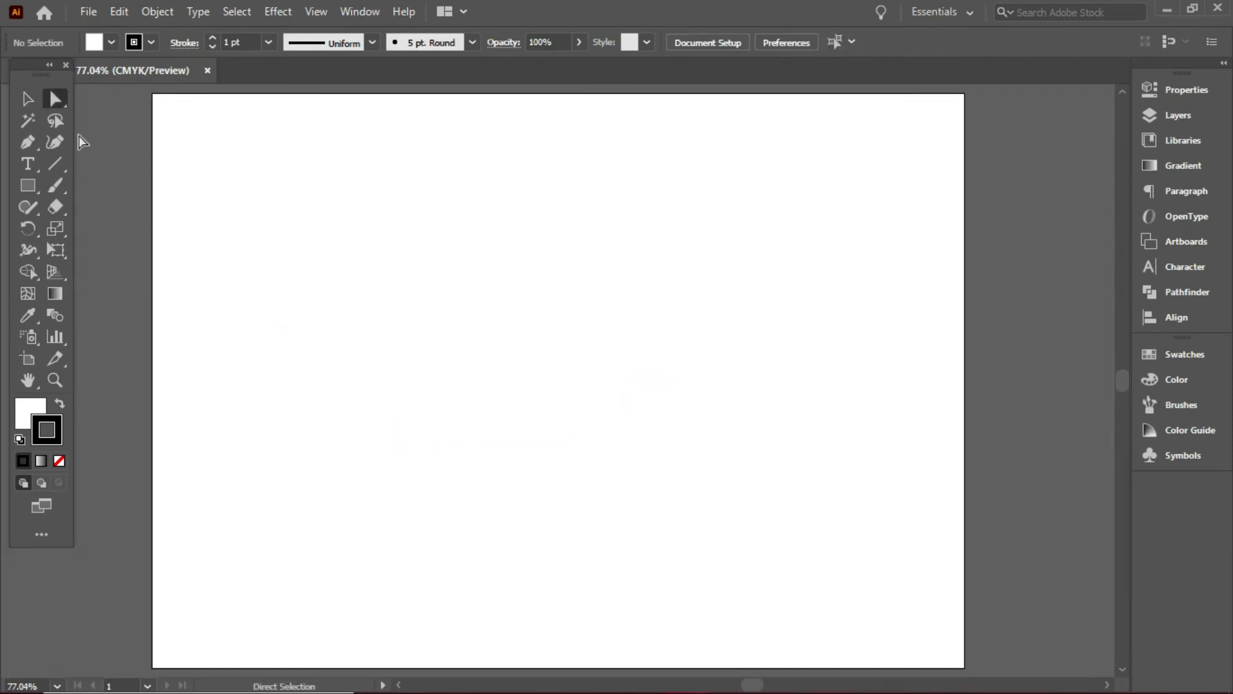
pyautogui.click(28, 143)
pyautogui.click(299, 327)
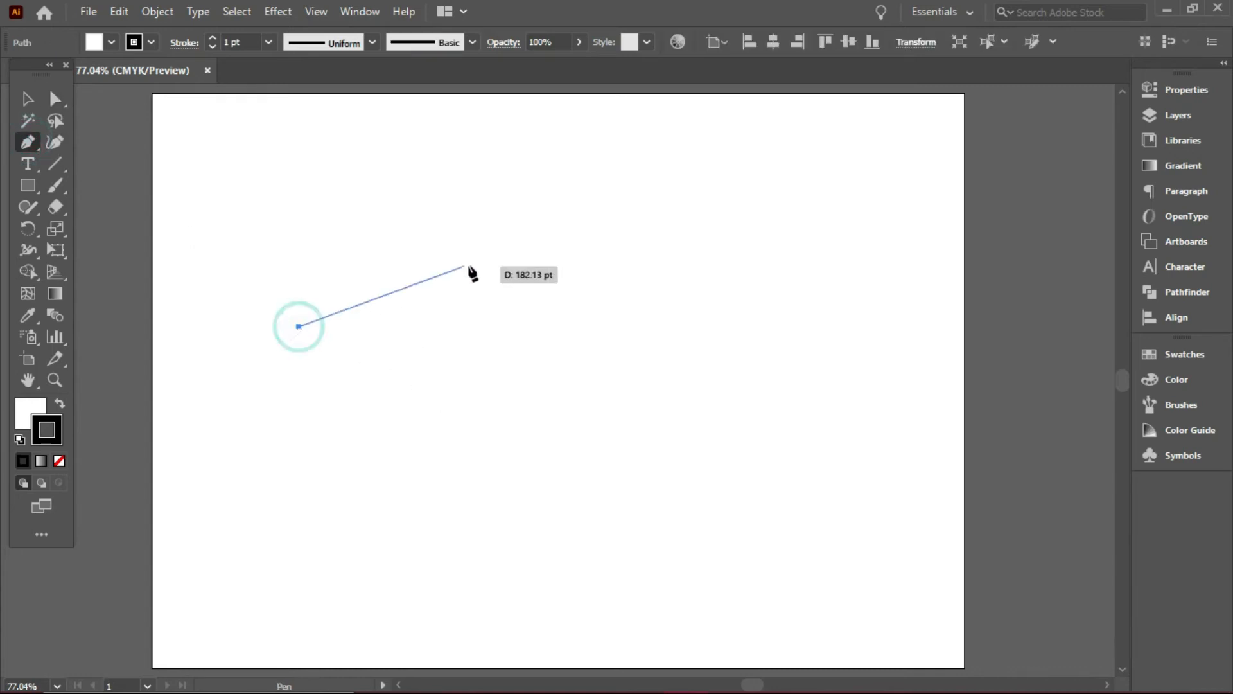
pyautogui.click(470, 266)
pyautogui.click(578, 400)
pyautogui.click(393, 520)
pyautogui.click(423, 343)
pyautogui.click(353, 364)
pyautogui.click(299, 327)
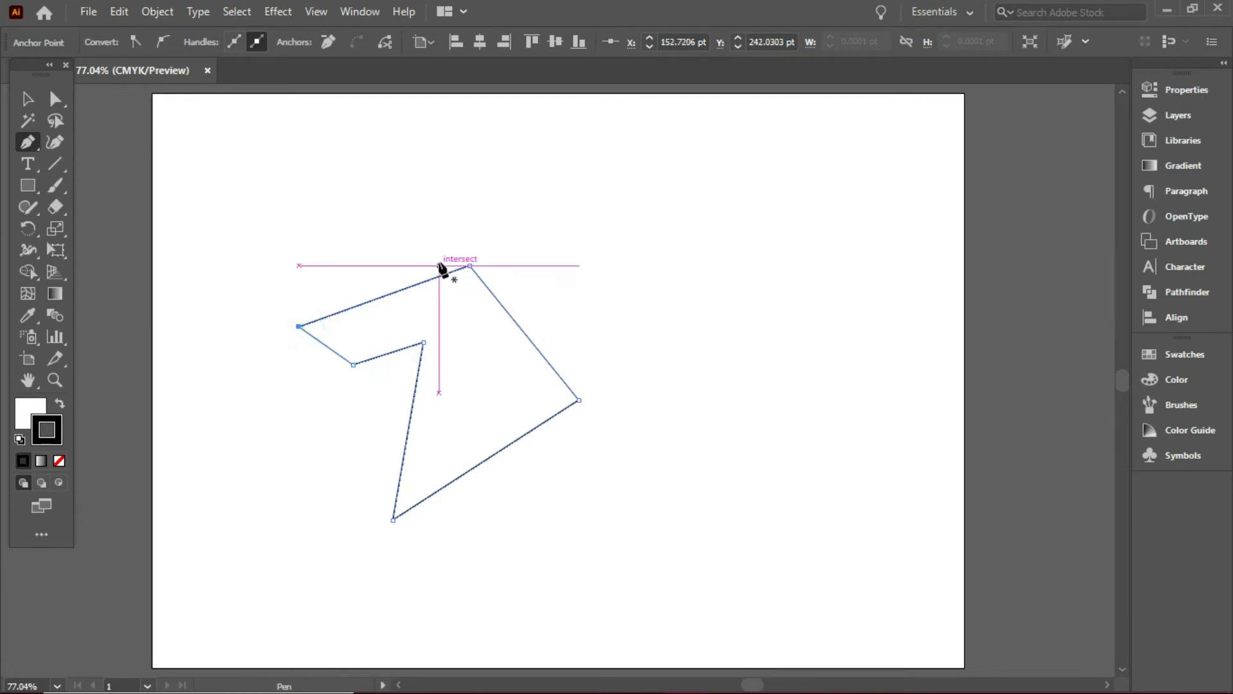
# Select the anchors of the closed six-sided shape with the Direct Selection tool, leaving out its lowest point.
pyautogui.hotkey('ctrl', '1')
pyautogui.moveTo(440, 262); pyautogui.dragTo(354, 148)
pyautogui.scroll(2, 680, 337)
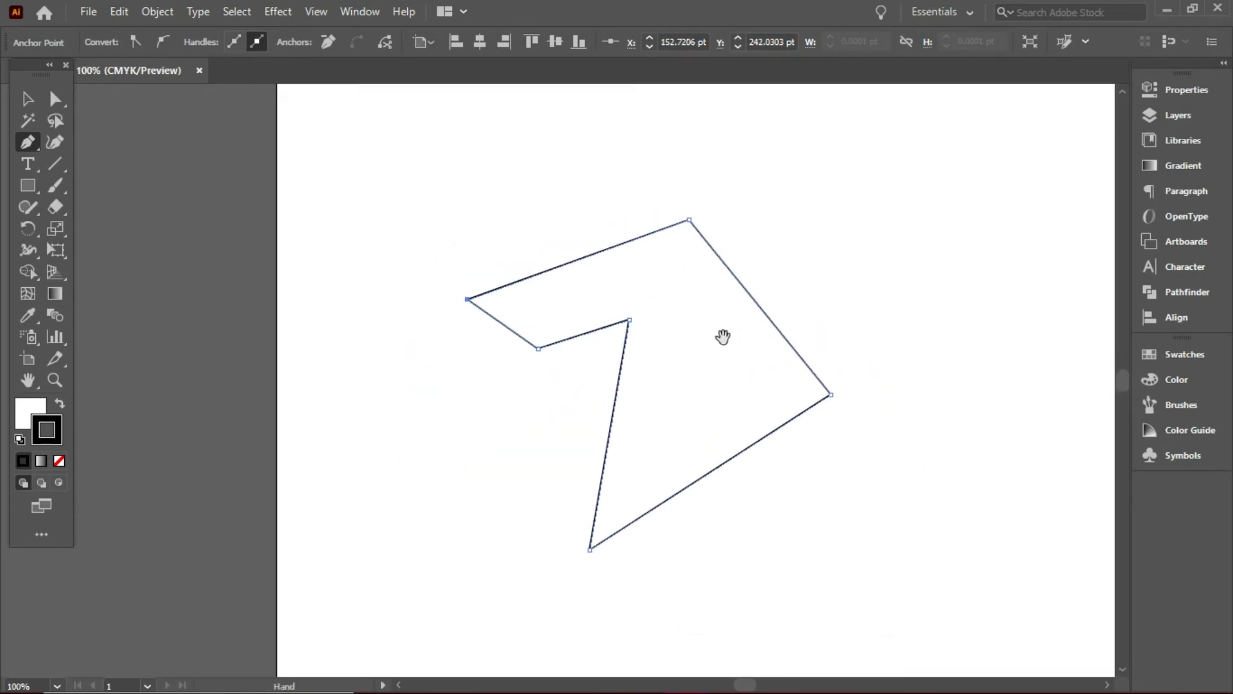
pyautogui.moveTo(723, 337); pyautogui.dragTo(547, 256)
pyautogui.click(55, 98)
pyautogui.click(377, 185)
pyautogui.hotkey('ctrl', '=')
pyautogui.moveTo(731, 396); pyautogui.dragTo(541, 260)
pyautogui.moveTo(311, 156); pyautogui.dragTo(982, 614)
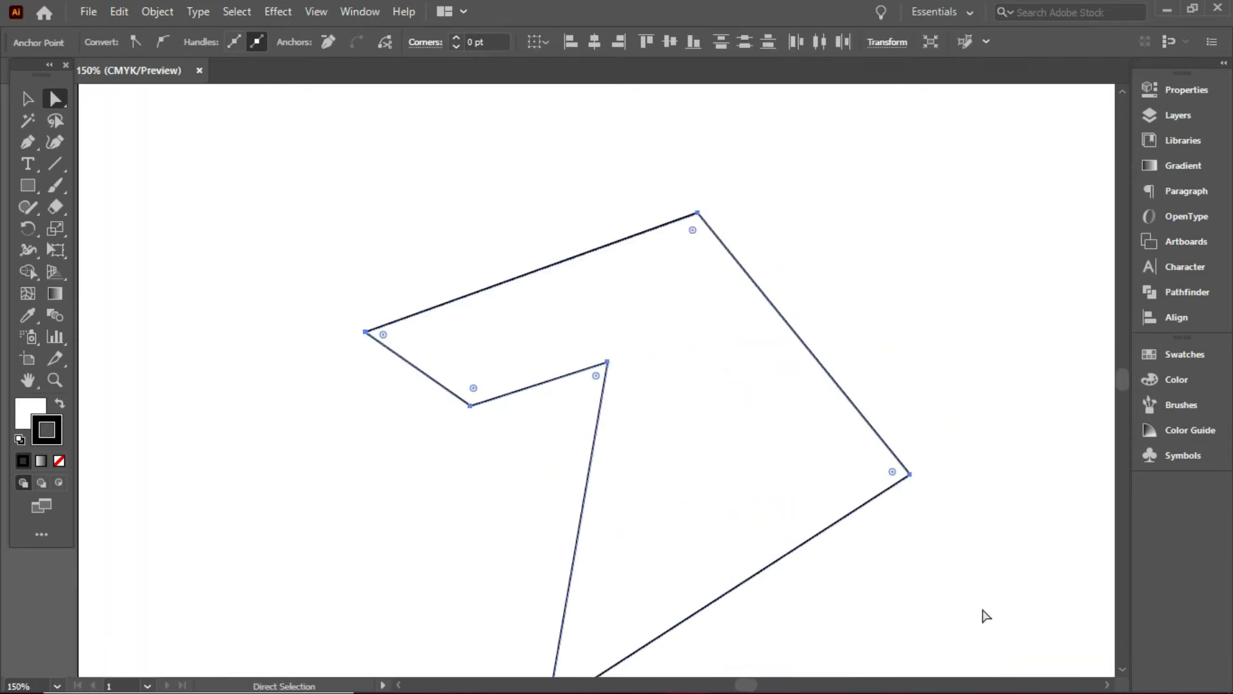
pyautogui.scroll(-3, 992, 600)
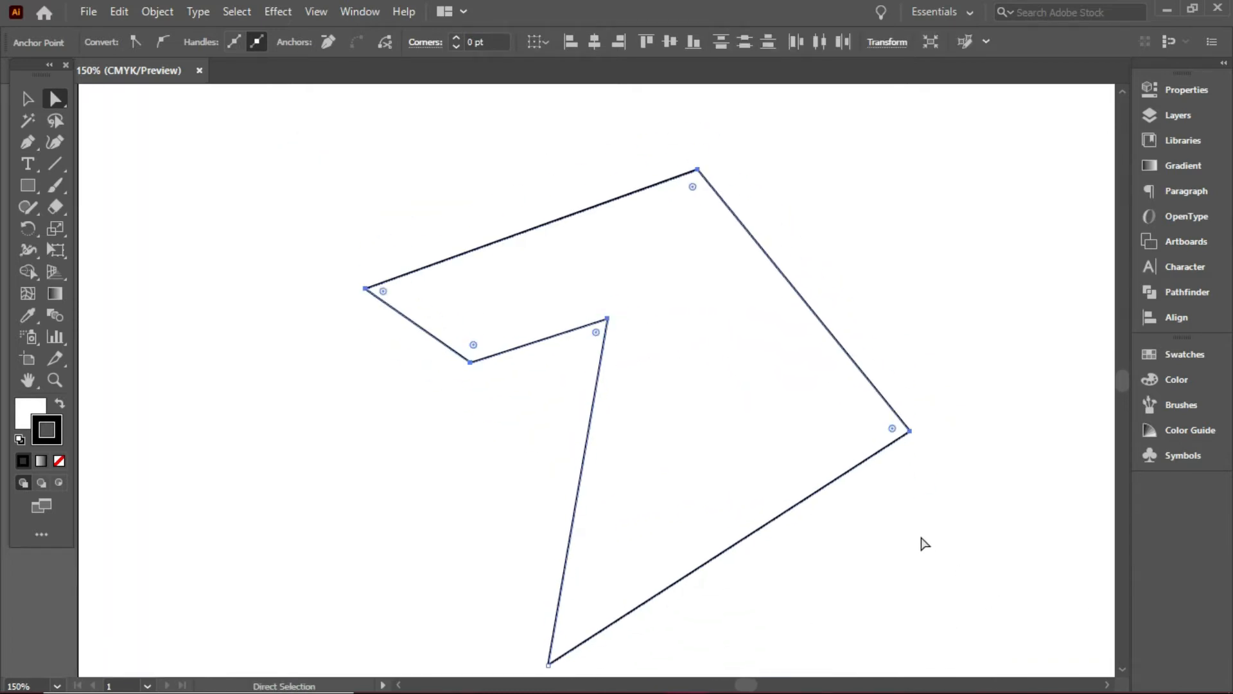
# Delete the entire closed straight-sided shape, including the anchor outside the partial selection.
pyautogui.press('Delete')
pyautogui.hotkey('ctrl', '-')
pyautogui.moveTo(662, 477); pyautogui.dragTo(646, 530)
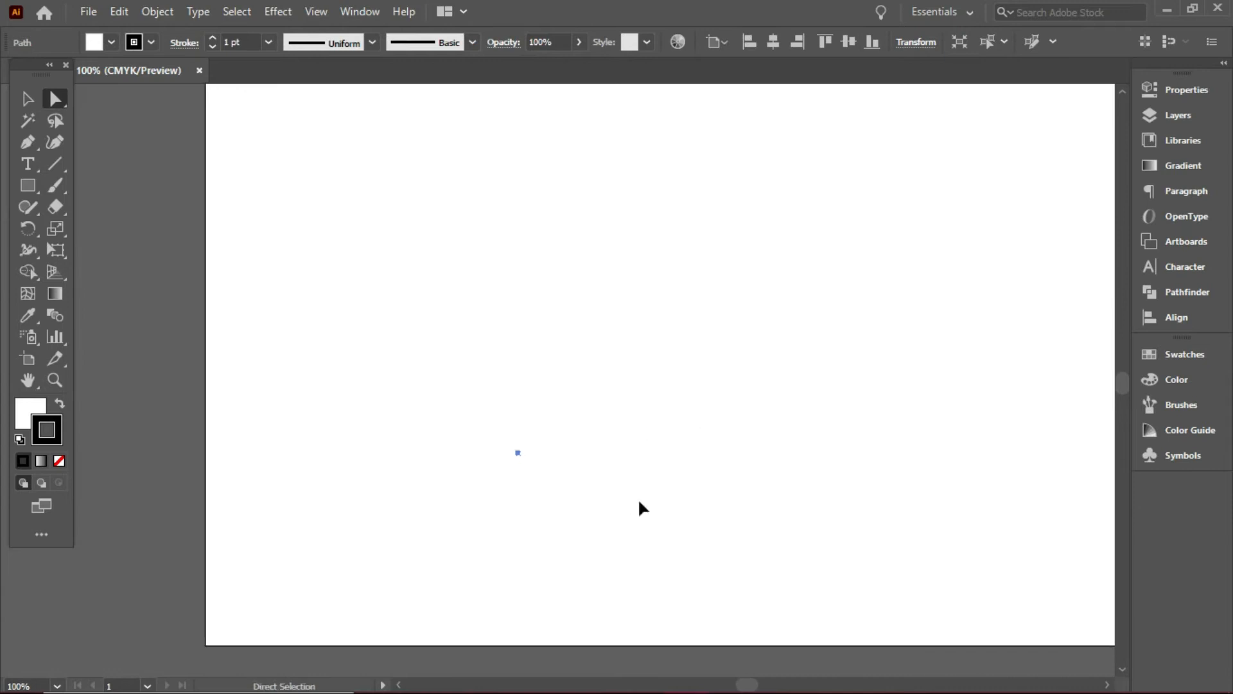
pyautogui.hotkey('ctrl', 'z')
pyautogui.hotkey('ctrl', 'a')
pyautogui.press('Delete')
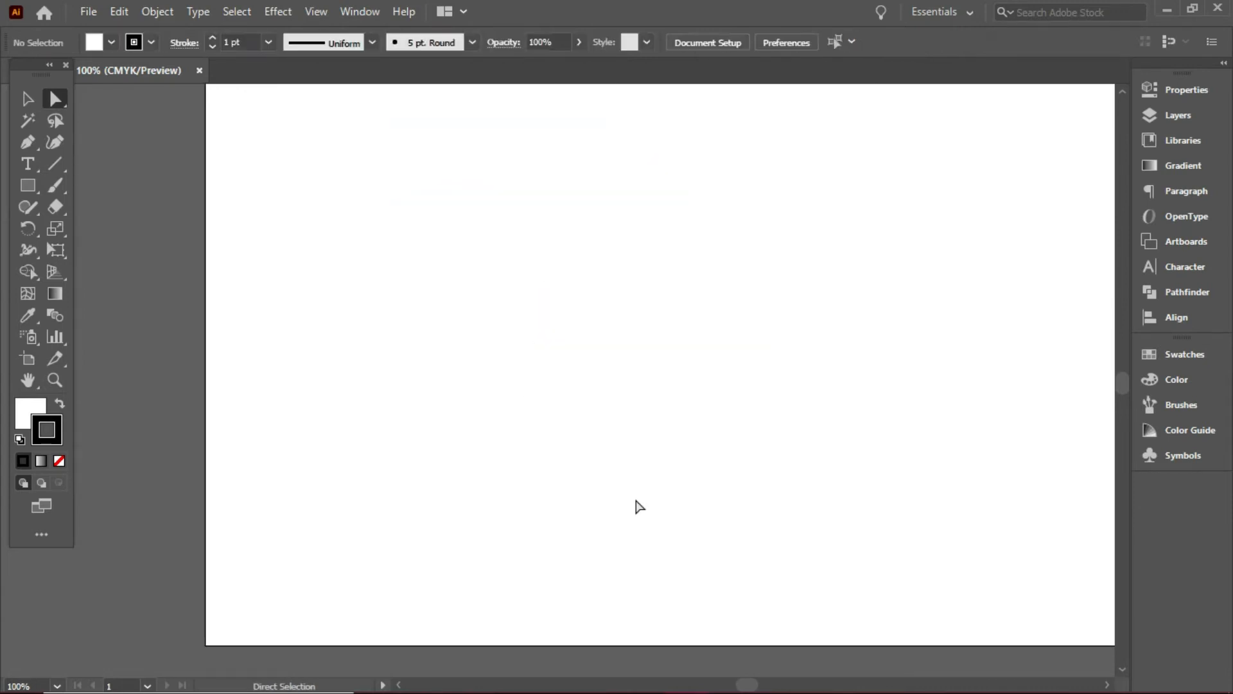
# Draw a closed leaf shape about 180 pt tall with two curved sides and pointed ends, its lower anchor at about X 372, Y 332 pt.
pyautogui.hotkey('ctrl', '0')
pyautogui.press('p')
pyautogui.click(510, 240)
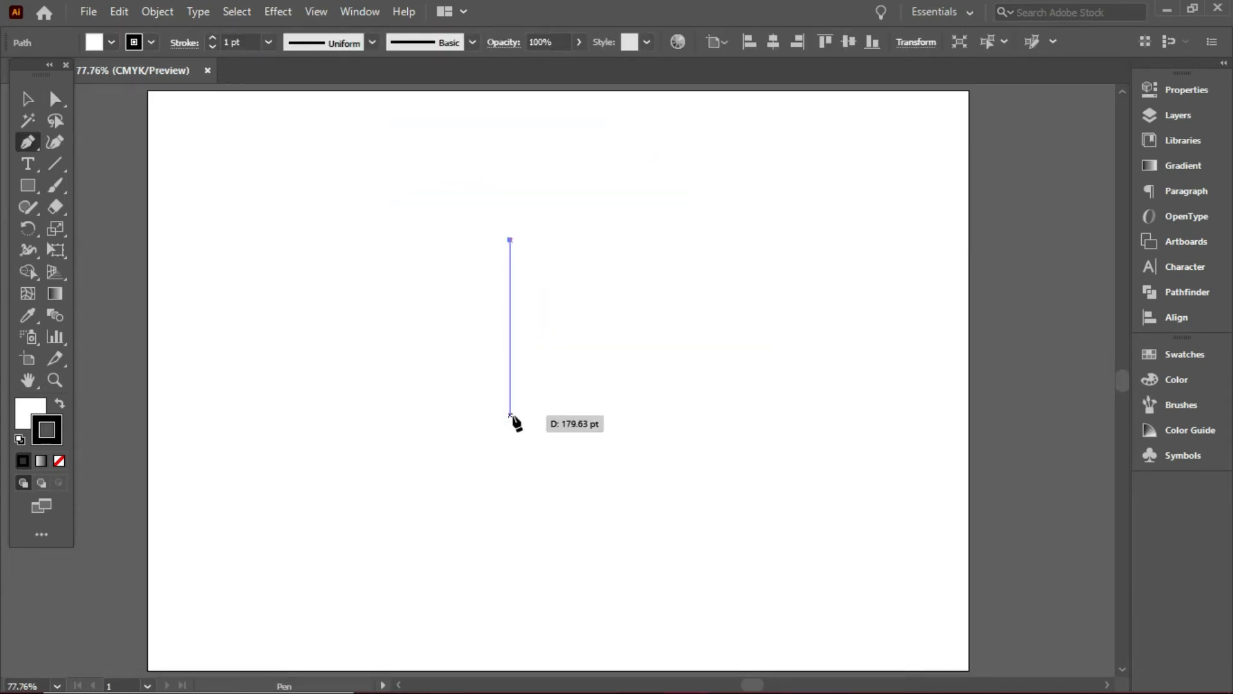
pyautogui.moveTo(511, 414); pyautogui.dragTo(595, 507)
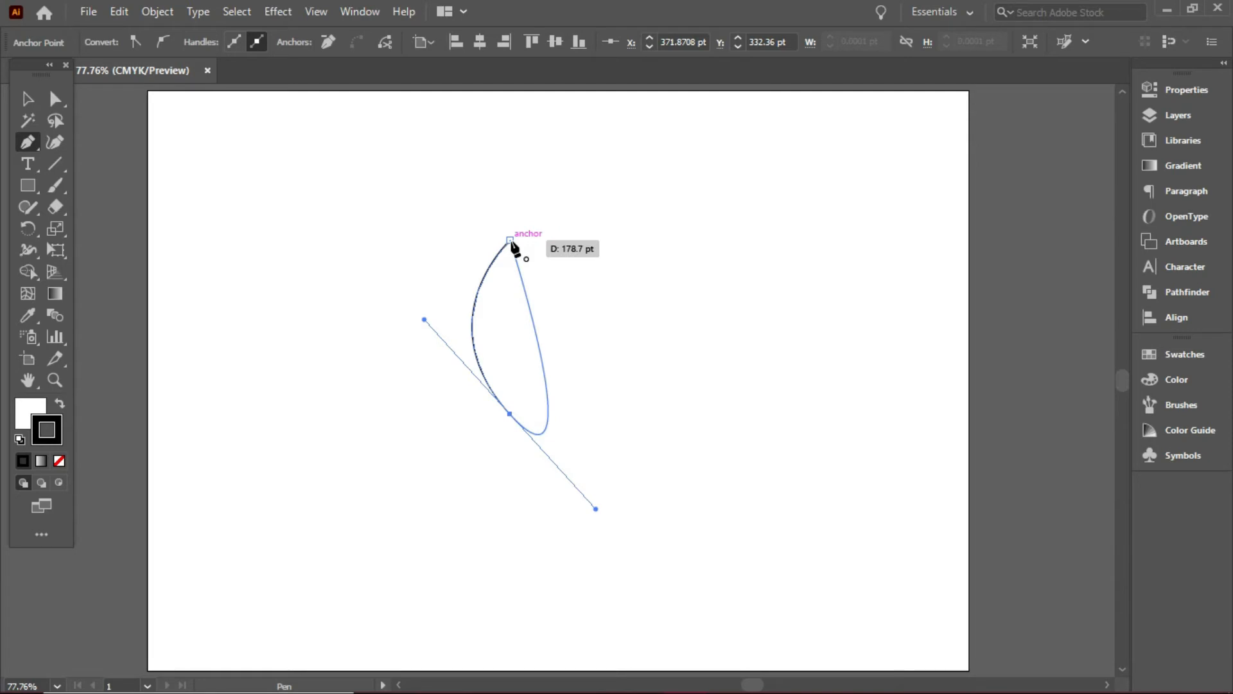
pyautogui.click(510, 414)
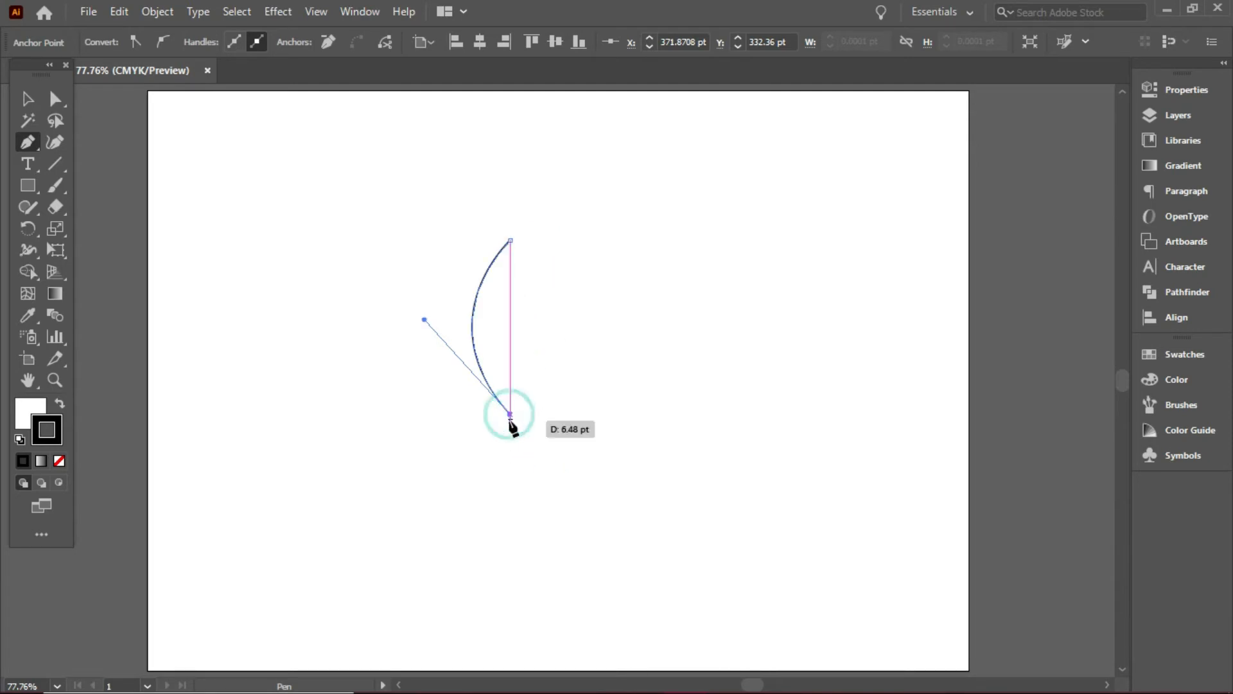
pyautogui.moveTo(510, 240); pyautogui.dragTo(424, 156)
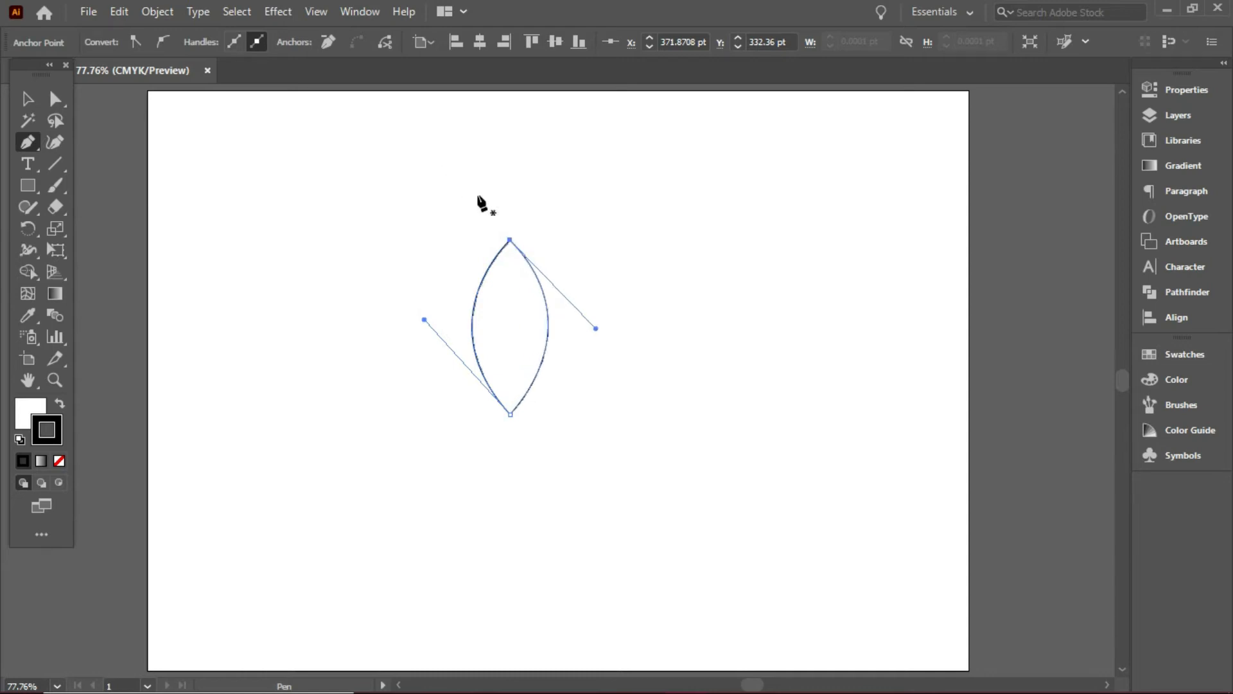
# Select the whole leaf shape with the Direct Selection tool, move it near the artboard's right edge, and deselect it.
pyautogui.click(29, 98)
pyautogui.click(51, 103)
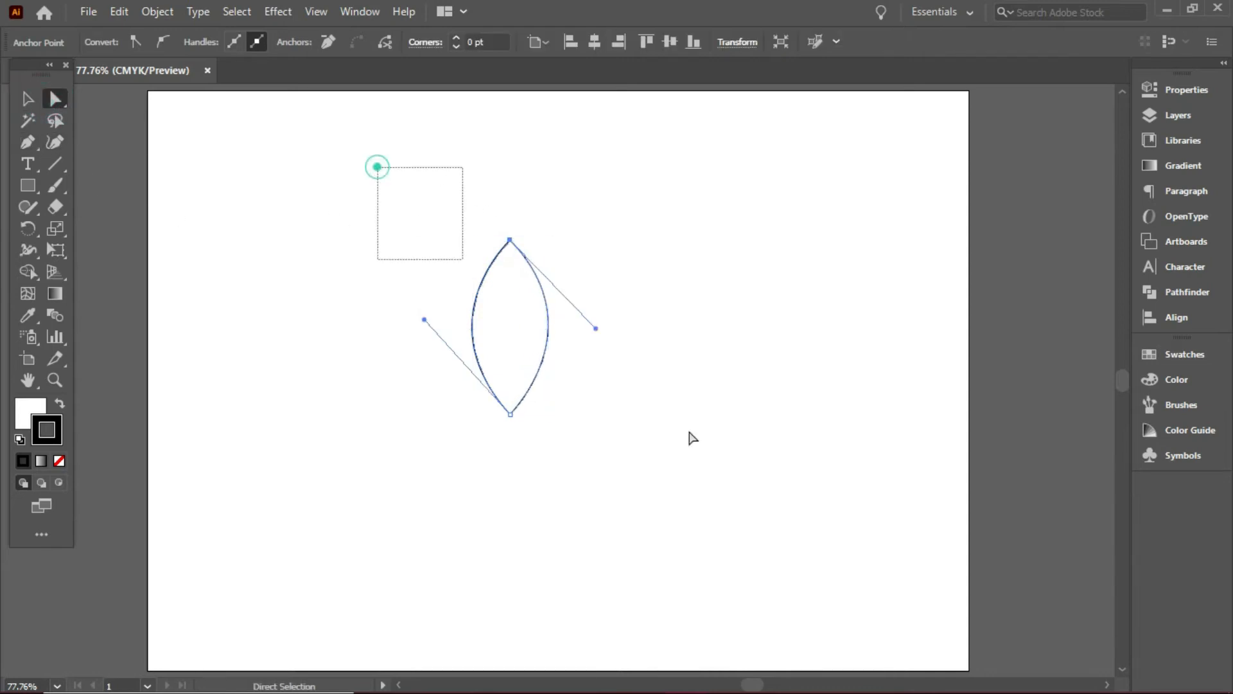
pyautogui.click(691, 435)
pyautogui.hotkey('ctrl', '1')
pyautogui.moveTo(347, 152); pyautogui.dragTo(681, 353)
pyautogui.moveTo(503, 316); pyautogui.dragTo(801, 341)
pyautogui.hotkey('ctrl', '-')
pyautogui.moveTo(539, 377); pyautogui.dragTo(630, 394)
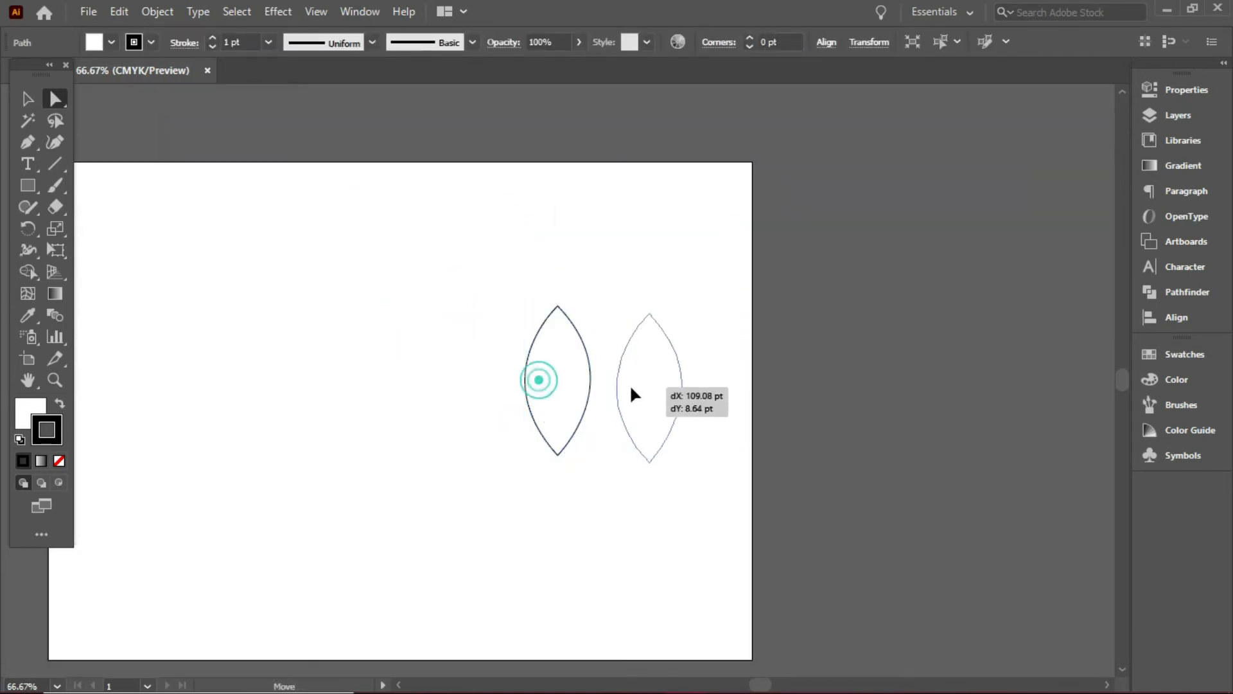
pyautogui.click(353, 314)
pyautogui.moveTo(319, 321); pyautogui.dragTo(467, 300)
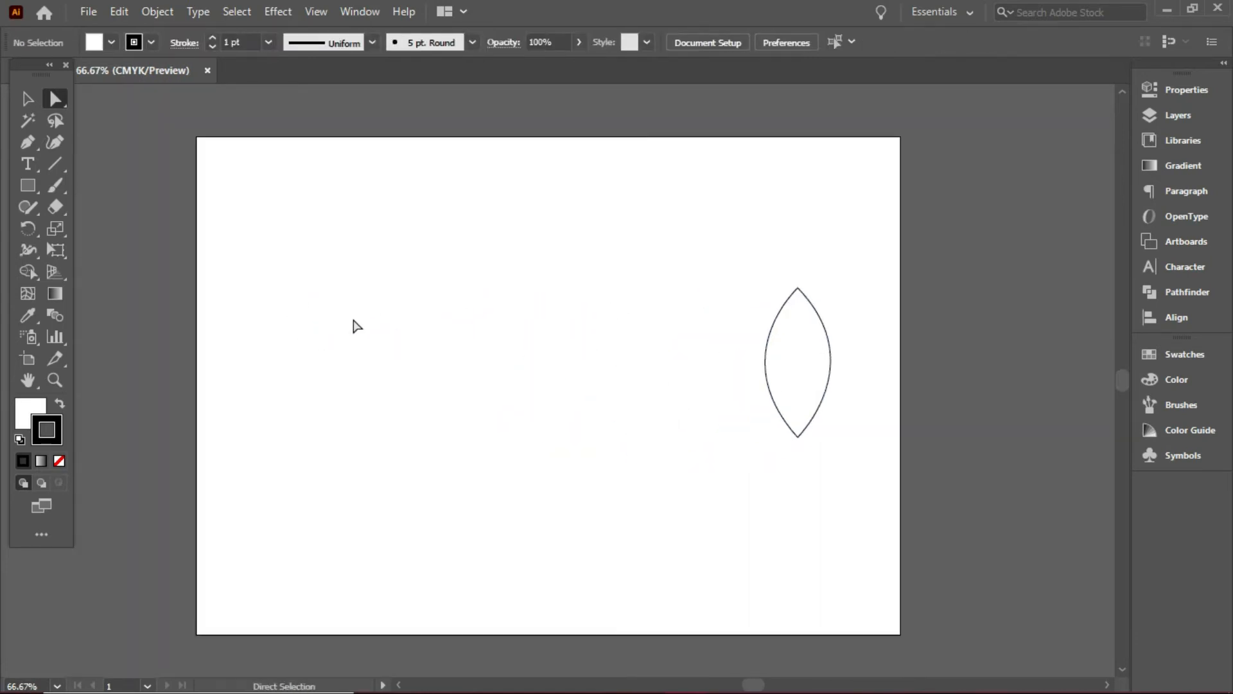
# Draw a closed swoosh of two curved segments about 231 pt wide on the artboard's left half and deselect it.
pyautogui.press('p')
pyautogui.click(284, 409)
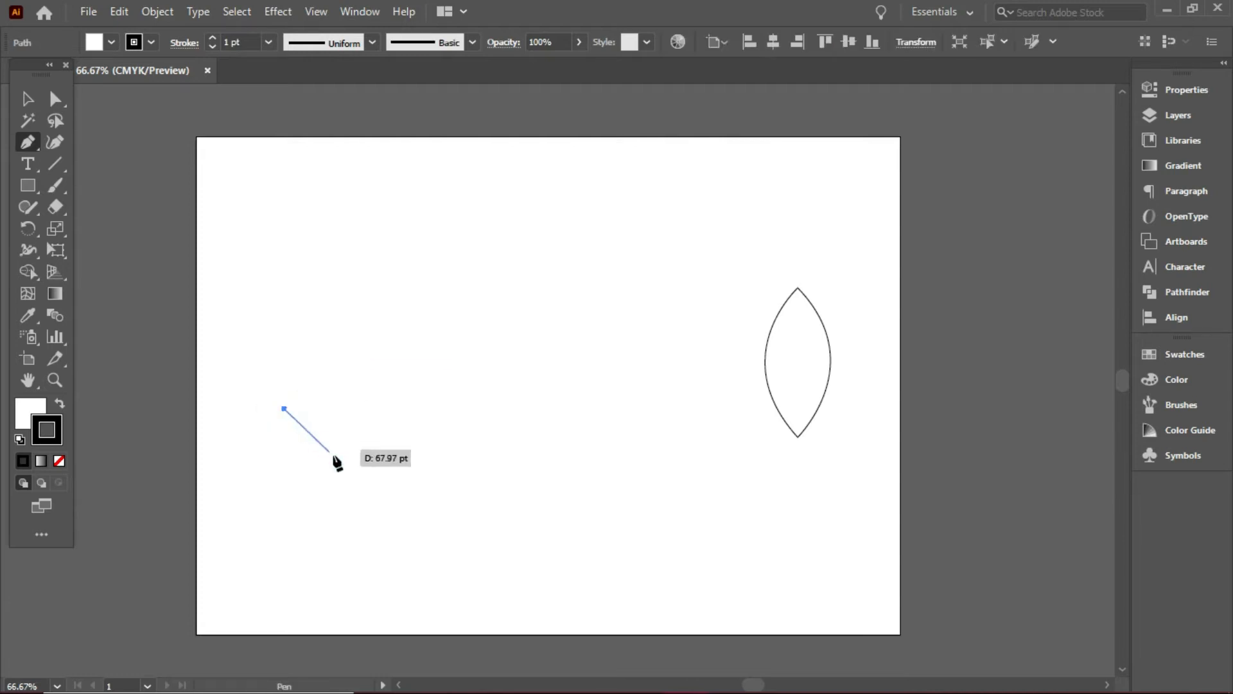
pyautogui.moveTo(478, 338); pyautogui.dragTo(686, 123)
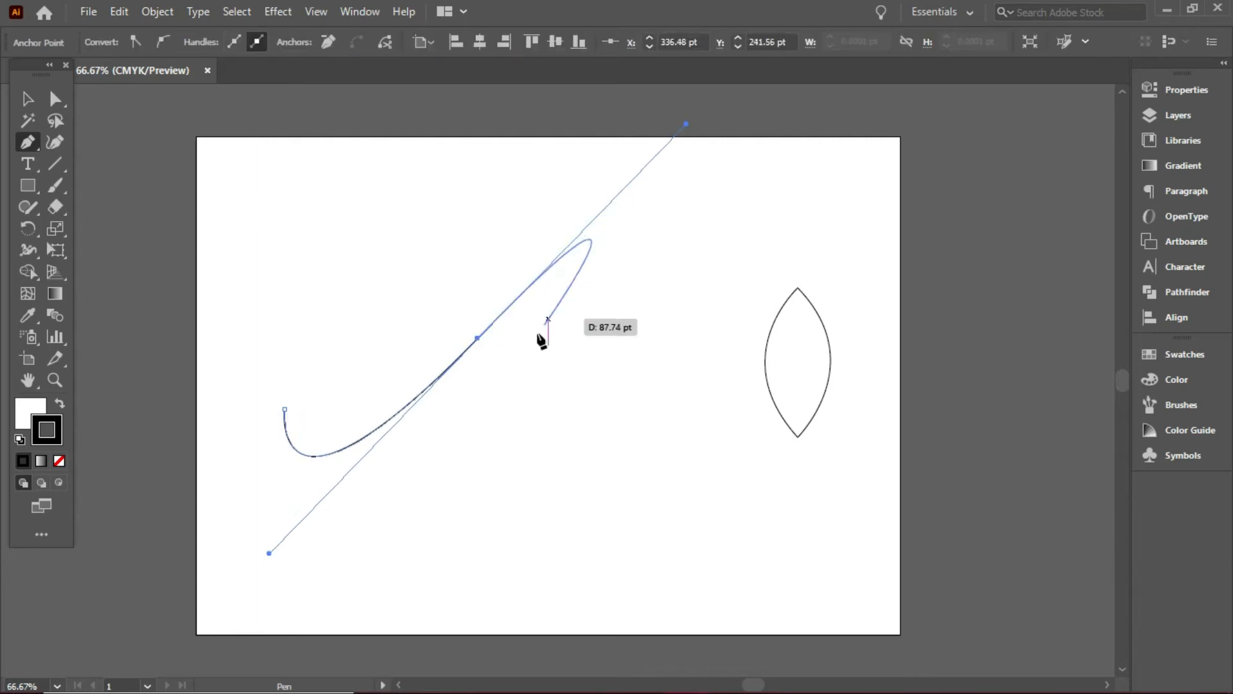
pyautogui.click(477, 338)
pyautogui.moveTo(284, 409); pyautogui.dragTo(297, 231)
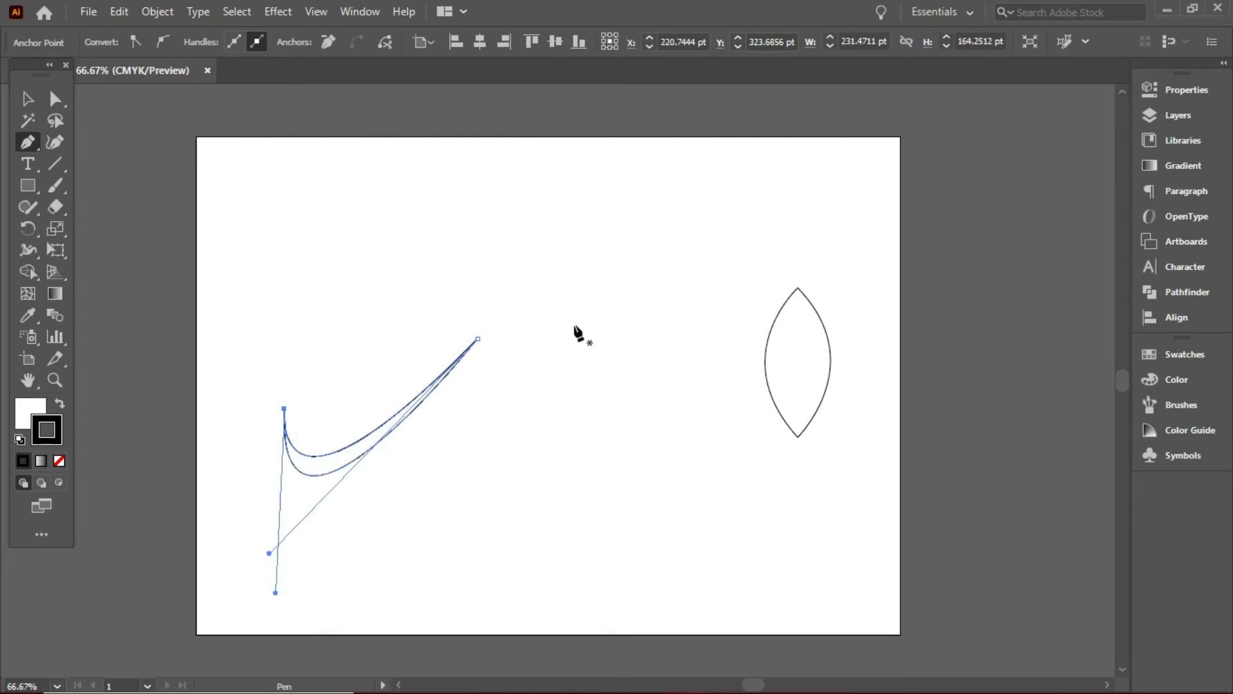
pyautogui.click(42, 102)
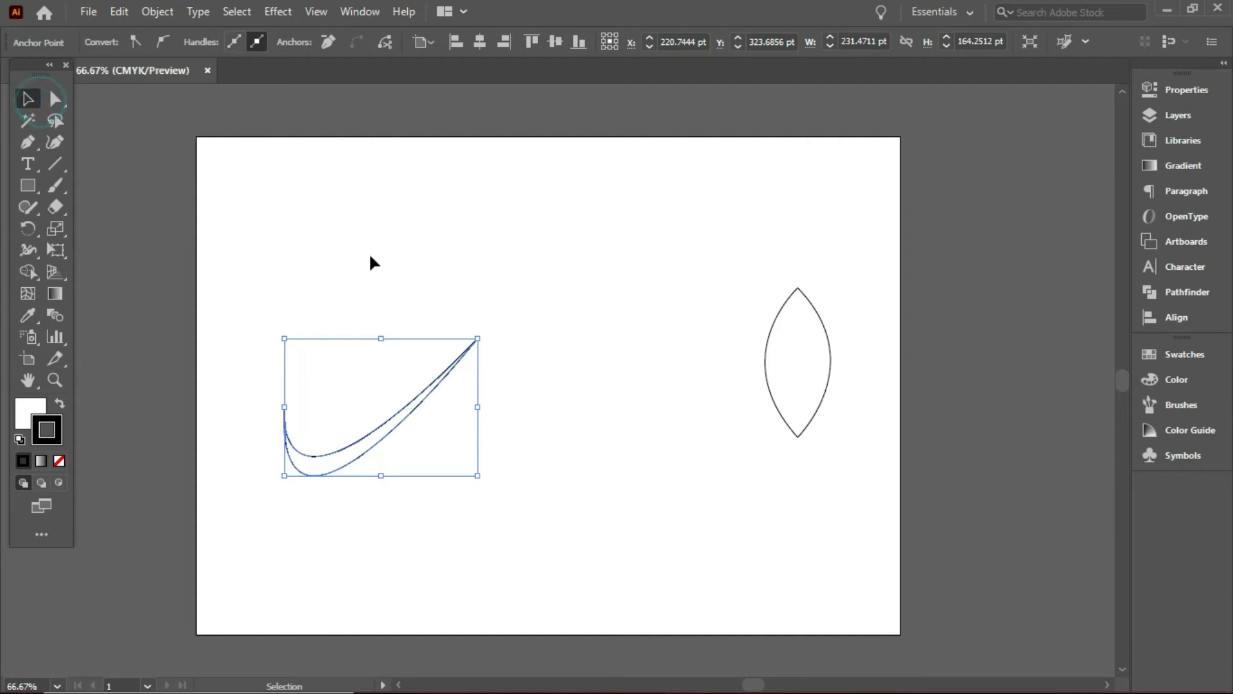
pyautogui.click(374, 255)
pyautogui.click(543, 302)
# Select the swoosh's left end anchor and move its lower direction handle outward to the left to reshape the outer curve.
pyautogui.hotkey('ctrl', '1')
pyautogui.moveTo(481, 386); pyautogui.dragTo(817, 300)
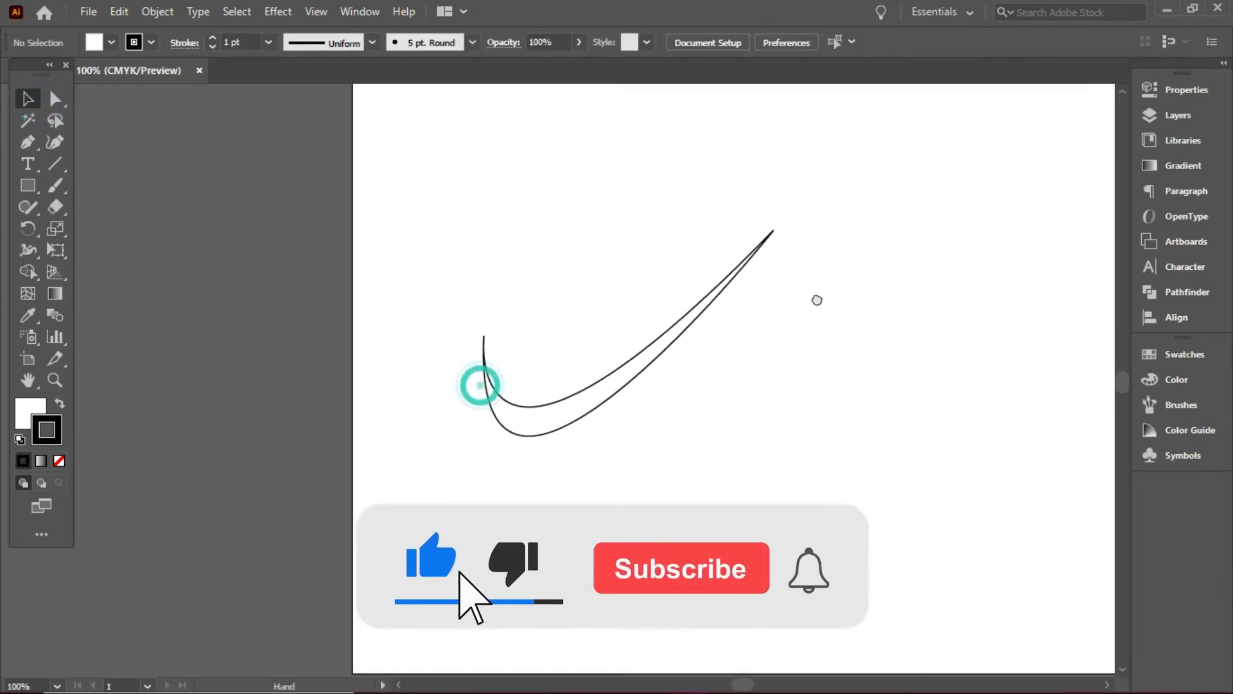
pyautogui.hotkey('ctrl', '+')
pyautogui.moveTo(665, 317); pyautogui.dragTo(635, 314)
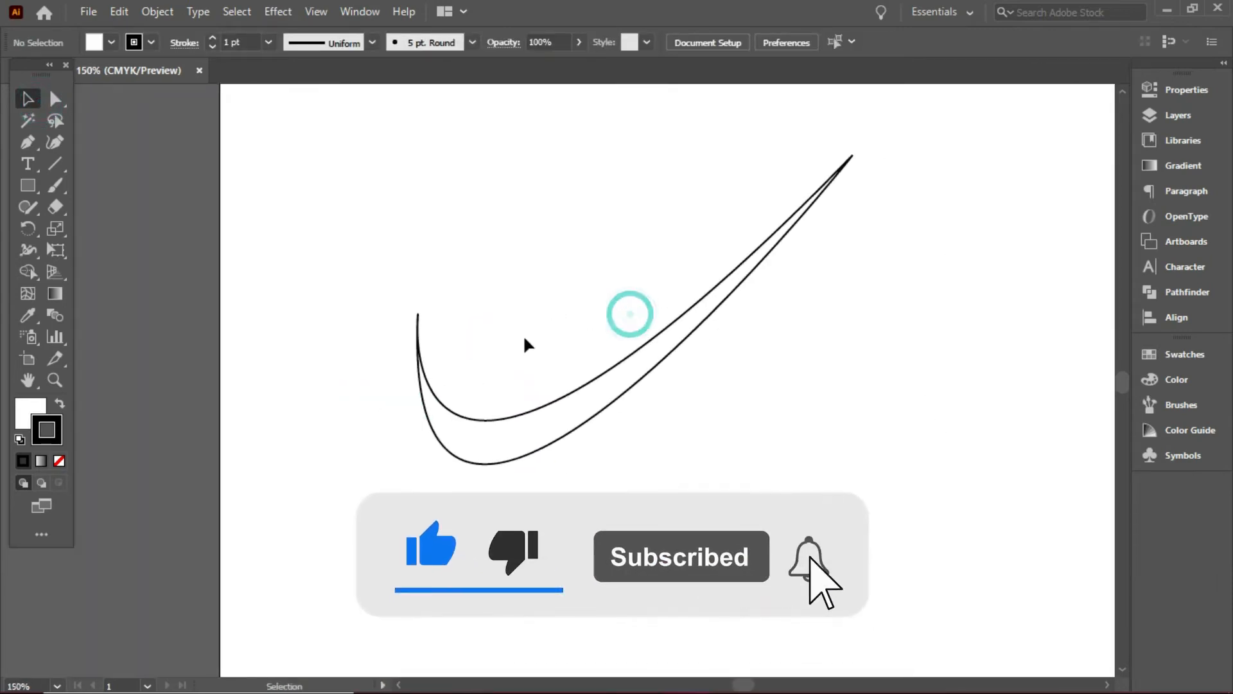
pyautogui.click(55, 98)
pyautogui.moveTo(353, 257); pyautogui.dragTo(676, 297)
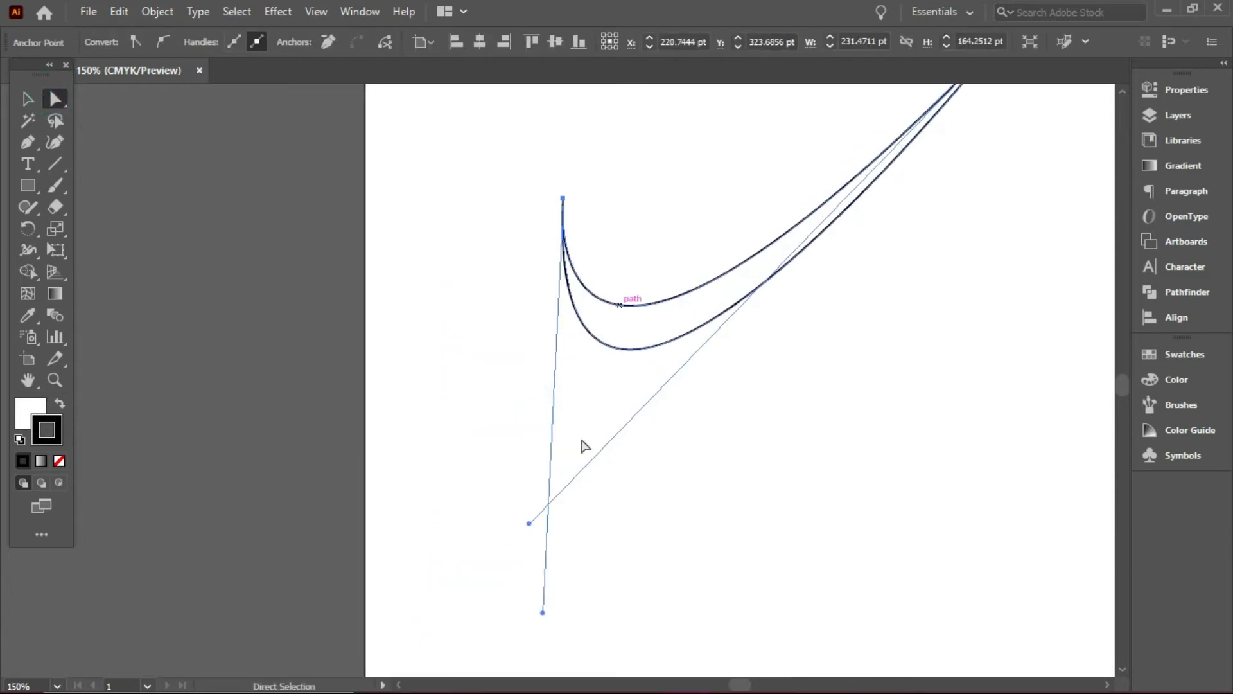
pyautogui.moveTo(542, 612); pyautogui.dragTo(505, 603)
# Try to reshape the swoosh's inner curve by moving the right tip's direction handle down and right, and undo that change.
pyautogui.moveTo(788, 435); pyautogui.dragTo(502, 418)
pyautogui.moveTo(243, 505); pyautogui.dragTo(272, 525)
pyautogui.click(564, 365)
pyautogui.scroll(3, 569, 364)
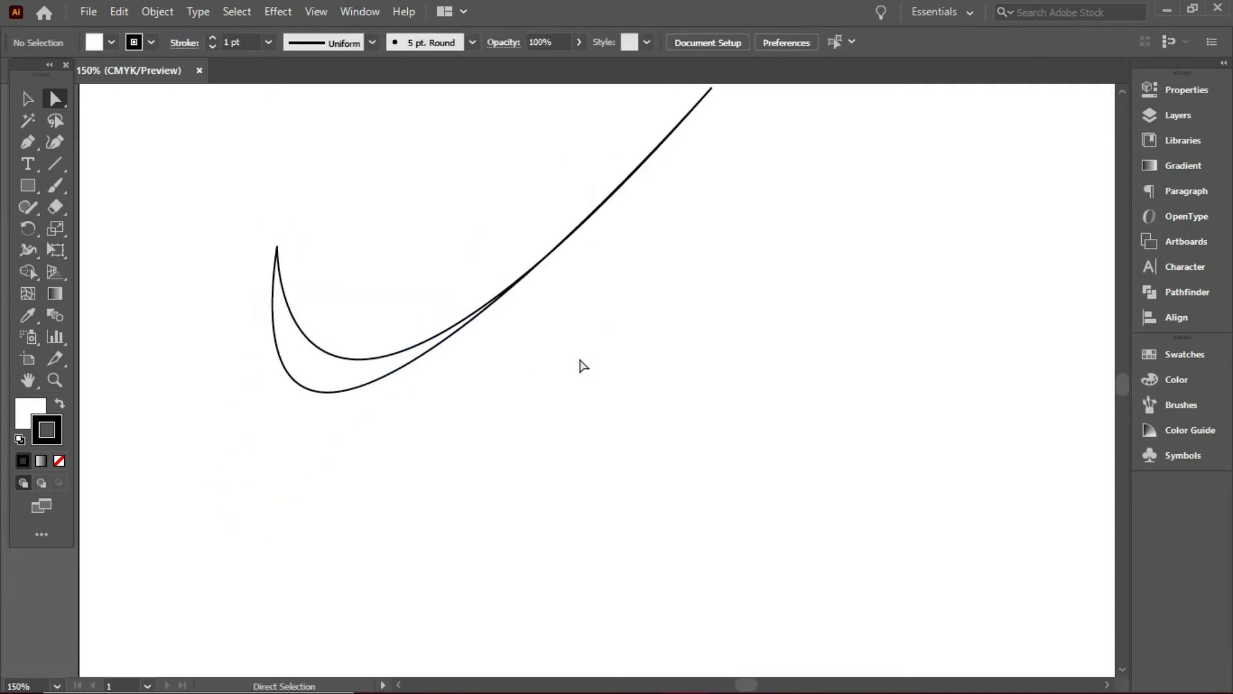
pyautogui.hotkey('ctrl', 'z')
# Move the right tip's direction handle up and right to adjust the swoosh's inner curve, and deselect the path.
pyautogui.scroll(-4, 426, 507)
pyautogui.moveTo(243, 483); pyautogui.dragTo(272, 449)
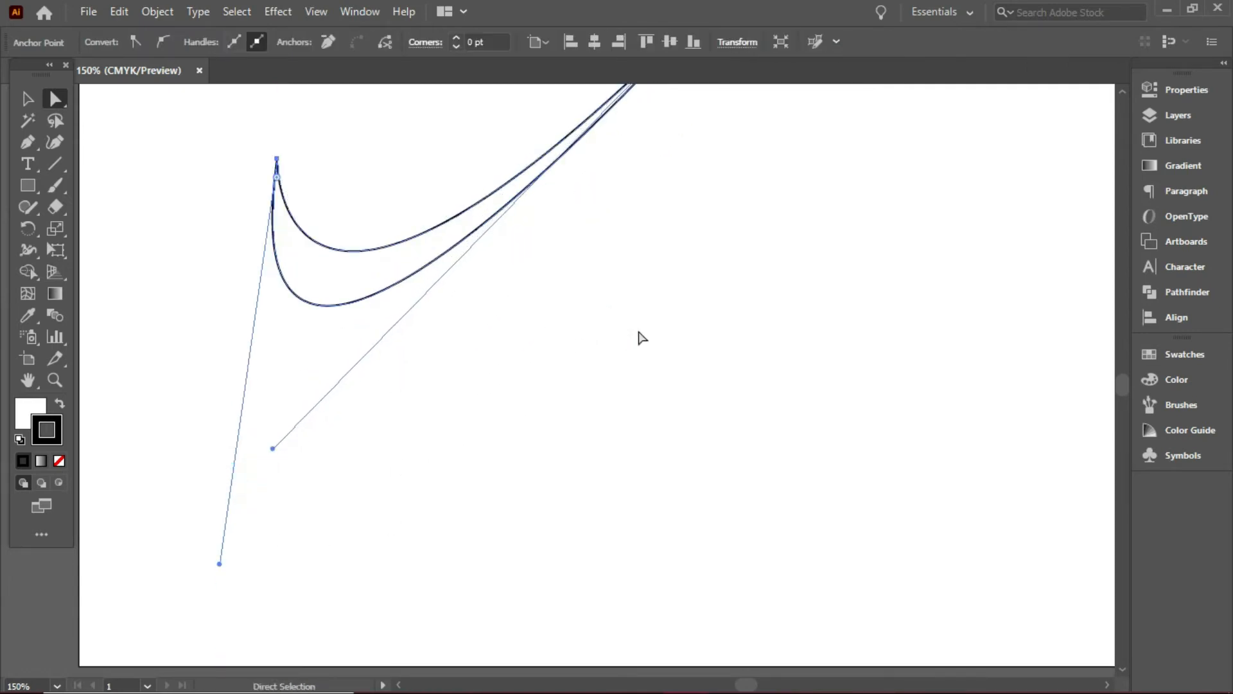
pyautogui.click(638, 330)
pyautogui.hotkey('ctrl', '-')
pyautogui.scroll(2, 643, 326)
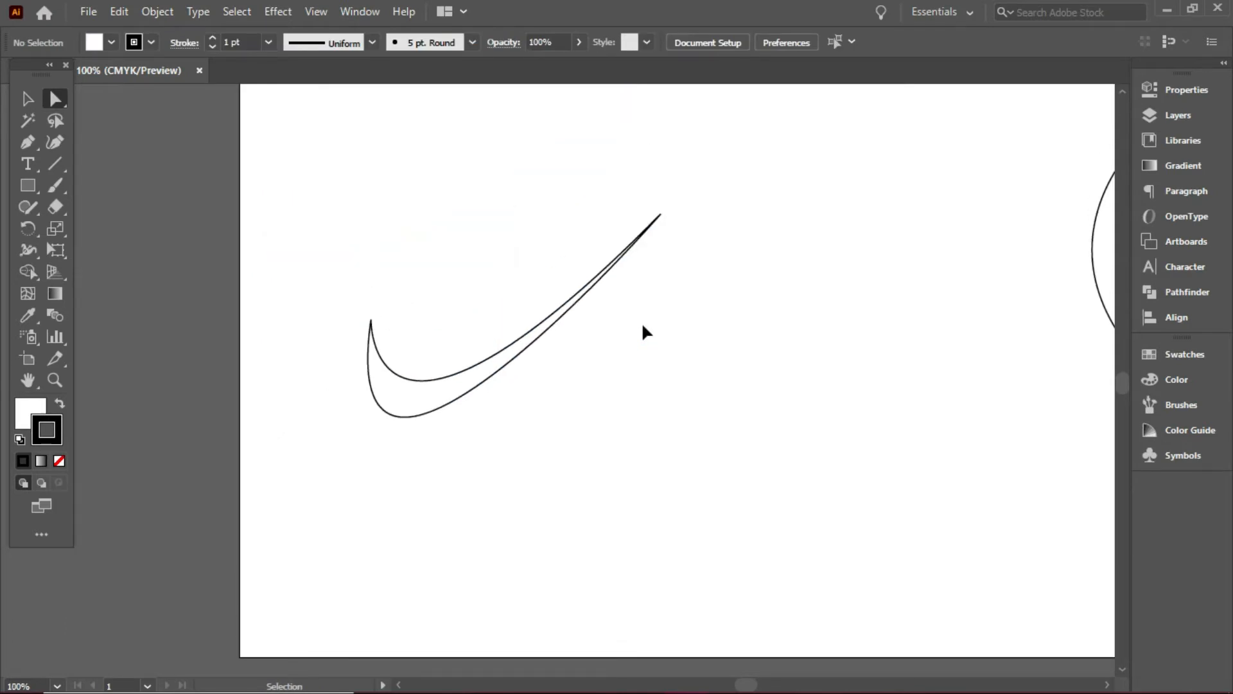
# Select the whole swoosh with the Direct Selection tool, and reselect it with the Selection tool to show its bounding box.
pyautogui.hotkey('ctrl', '0')
pyautogui.moveTo(234, 322); pyautogui.dragTo(496, 526)
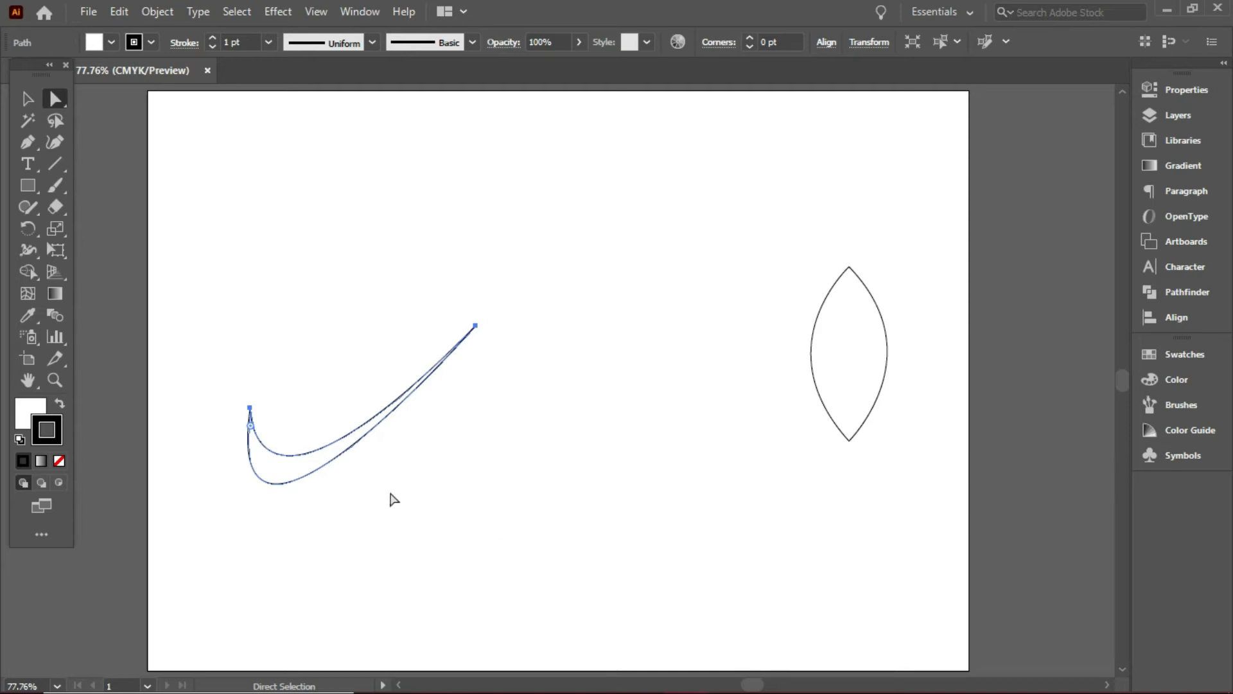
pyautogui.press('v')
pyautogui.click(53, 98)
pyautogui.click(24, 98)
pyautogui.moveTo(220, 196); pyautogui.dragTo(553, 520)
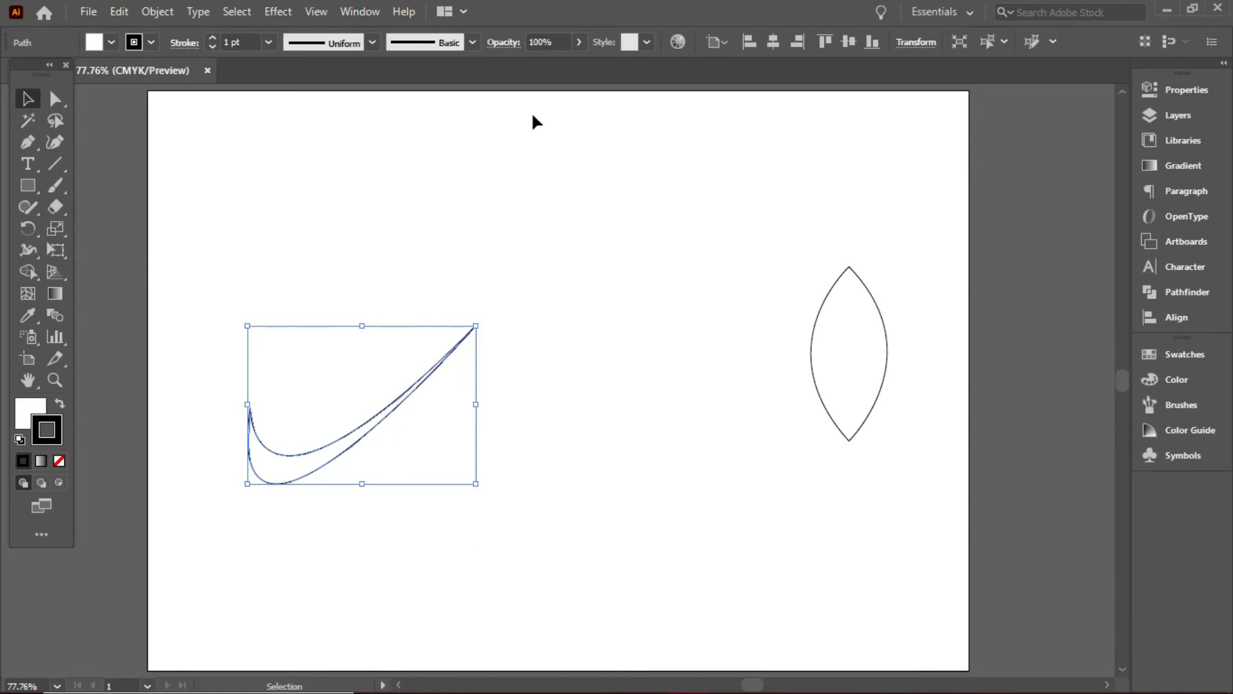
# Delete the swoosh and the leaf shape from the artboard.
pyautogui.moveTo(227, 201); pyautogui.dragTo(611, 567)
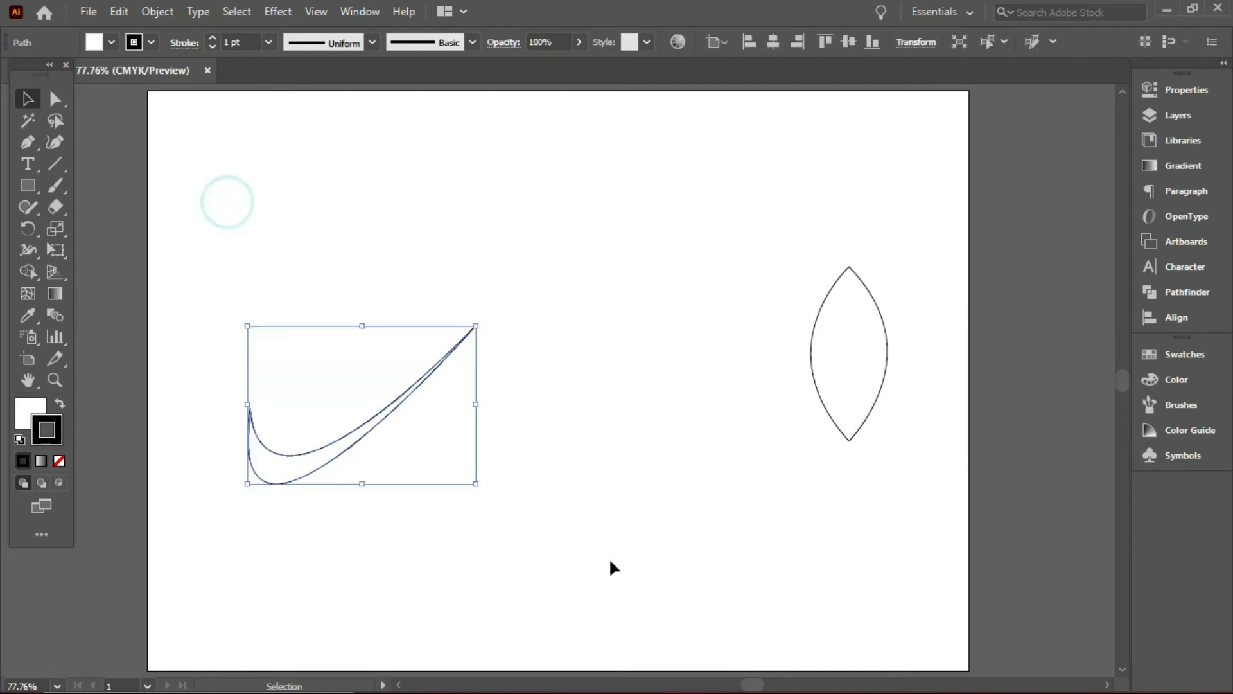
pyautogui.press('Delete')
pyautogui.moveTo(672, 234); pyautogui.dragTo(1092, 581)
pyautogui.press('Delete')
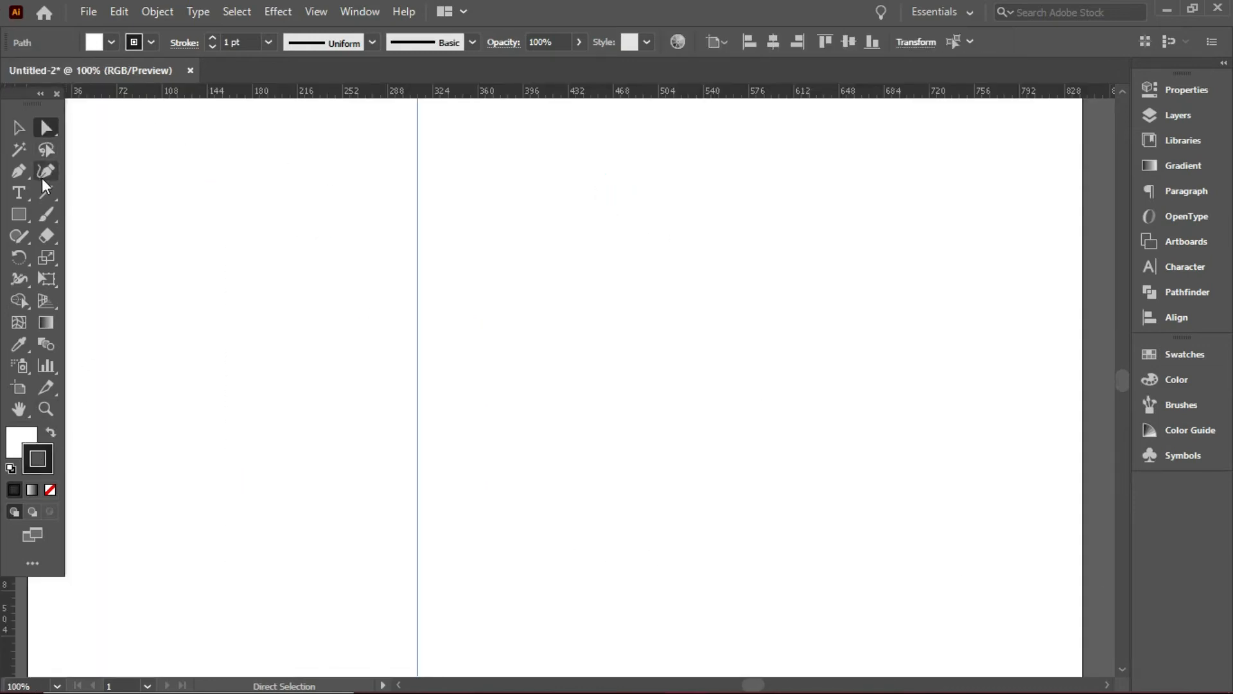
# Draw a curved left half-heart starting on the vertical guide and ending at X 311, Y 382 pt, and remove its end anchor's forward handle.
pyautogui.click(26, 170)
pyautogui.click(417, 196)
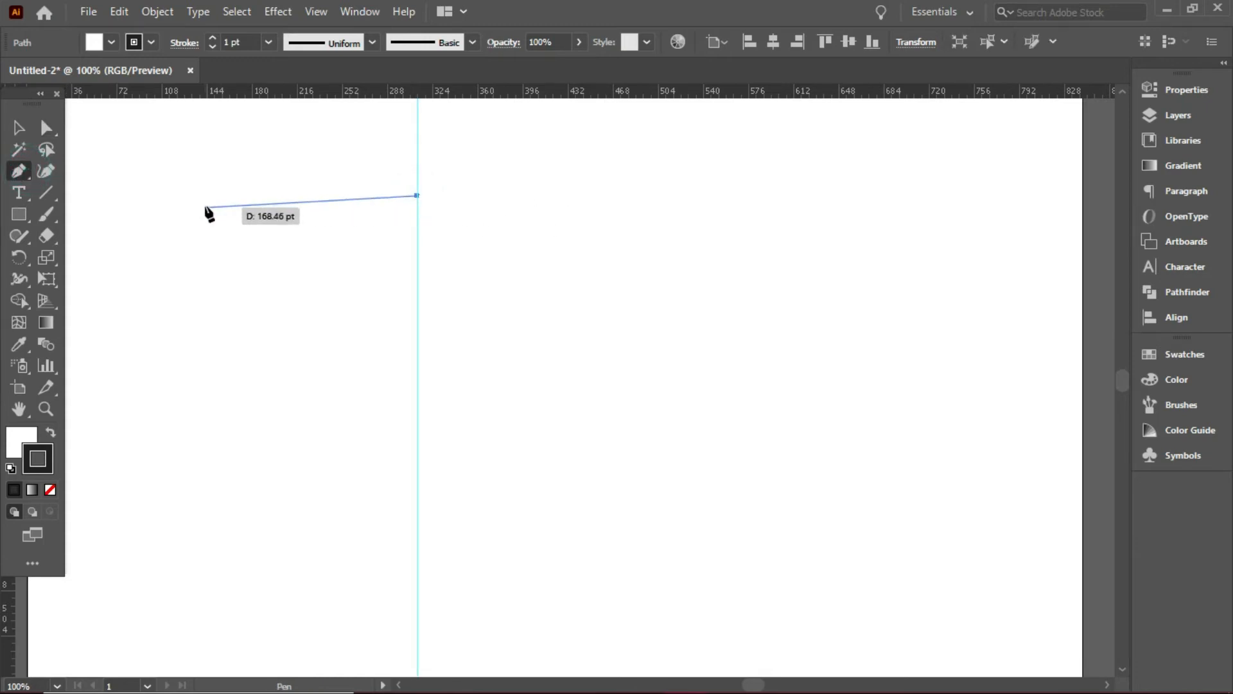
pyautogui.moveTo(201, 180); pyautogui.dragTo(130, 232)
pyautogui.moveTo(417, 483); pyautogui.dragTo(583, 518)
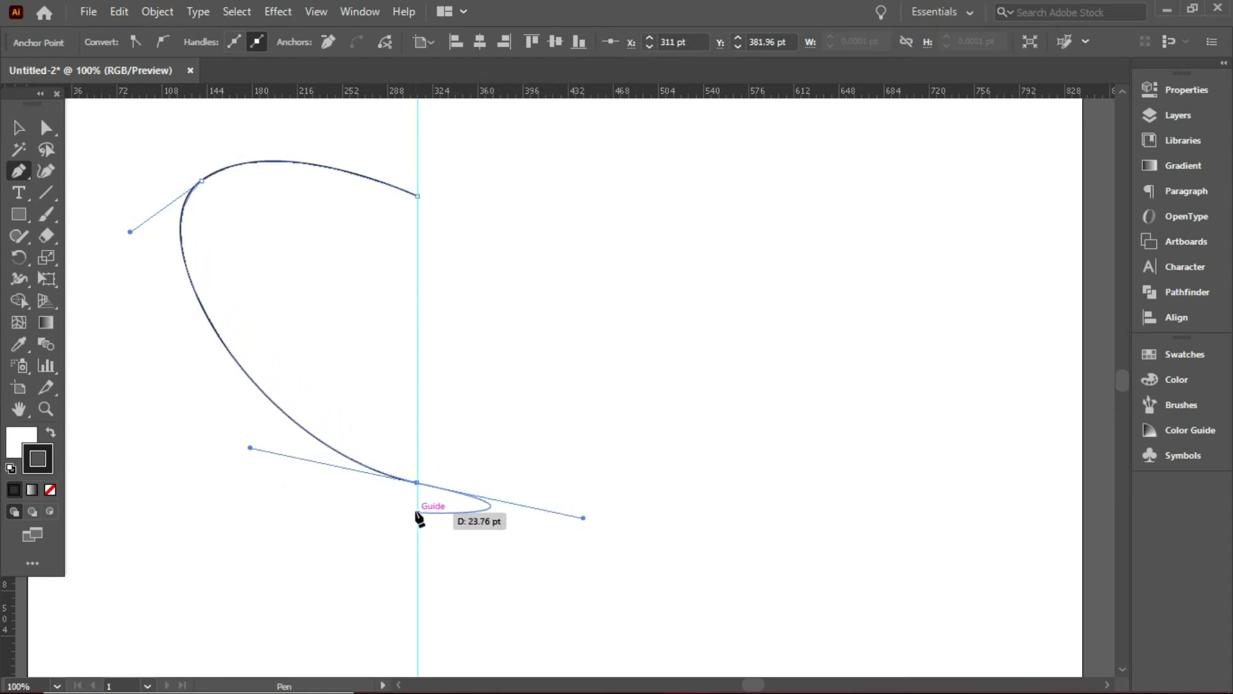
pyautogui.click(417, 482)
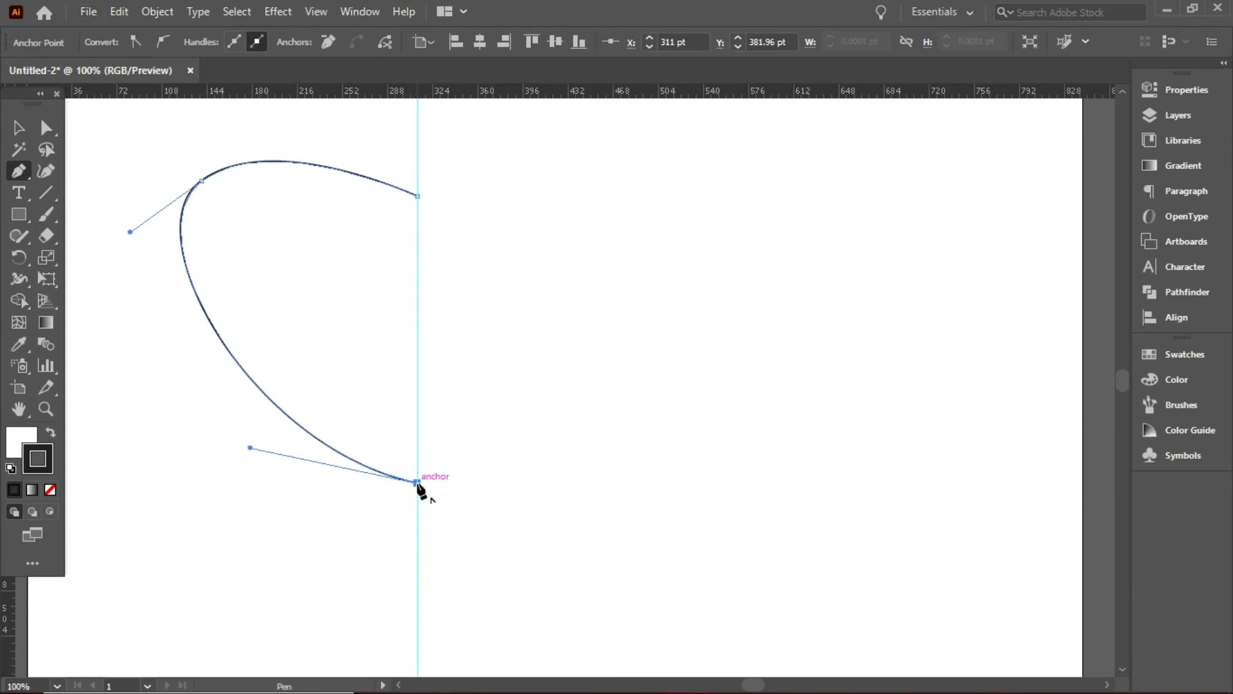
pyautogui.click(46, 128)
pyautogui.hotkey('ctrl', '-')
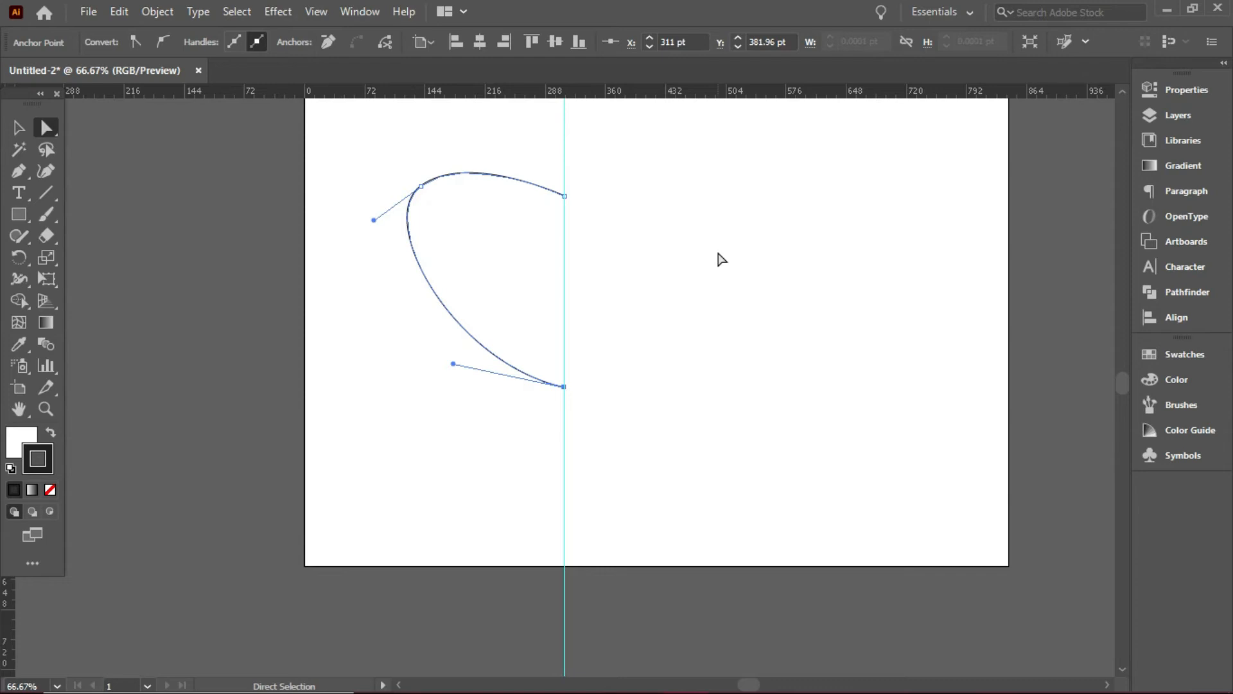
pyautogui.scroll(3, 421, 239)
pyautogui.moveTo(392, 209); pyautogui.dragTo(533, 353)
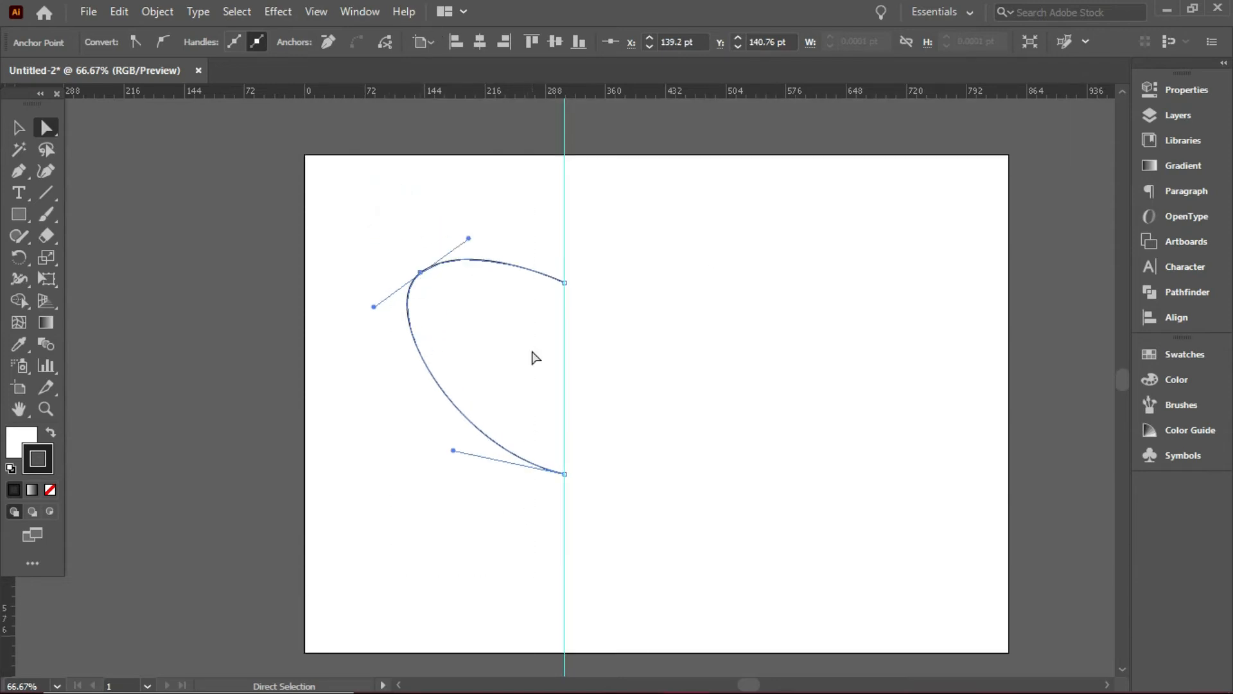
pyautogui.rightClick(420, 272)
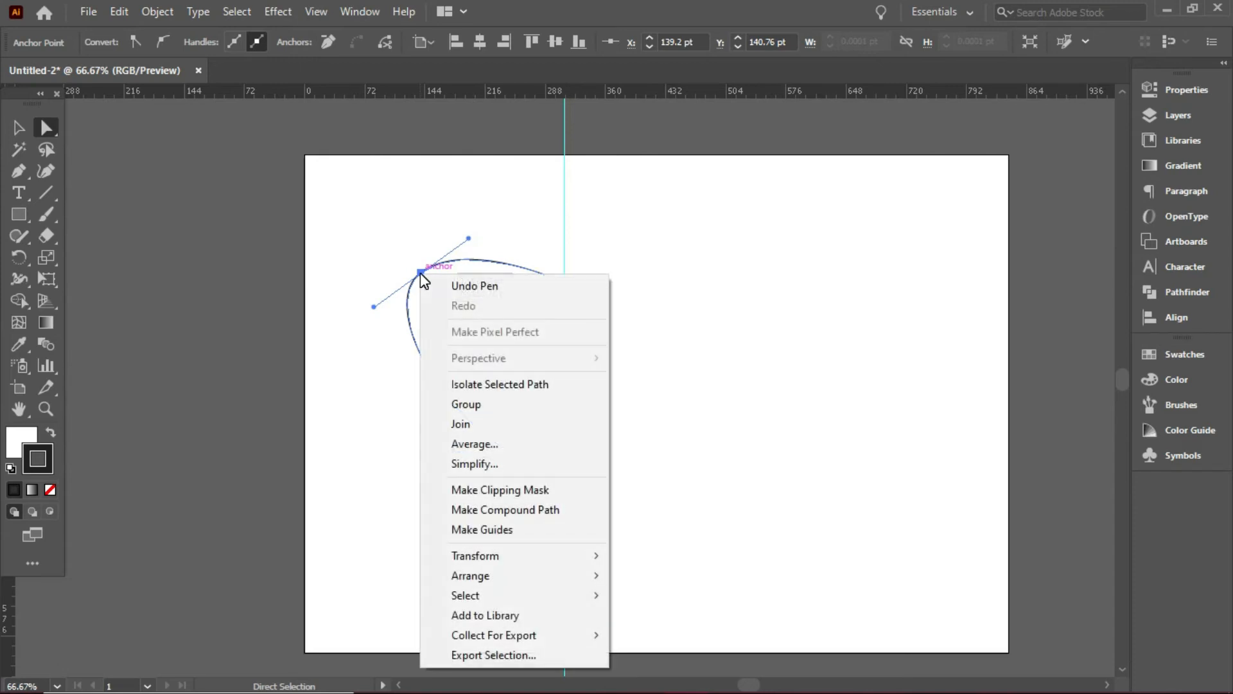
pyautogui.moveTo(536, 558)
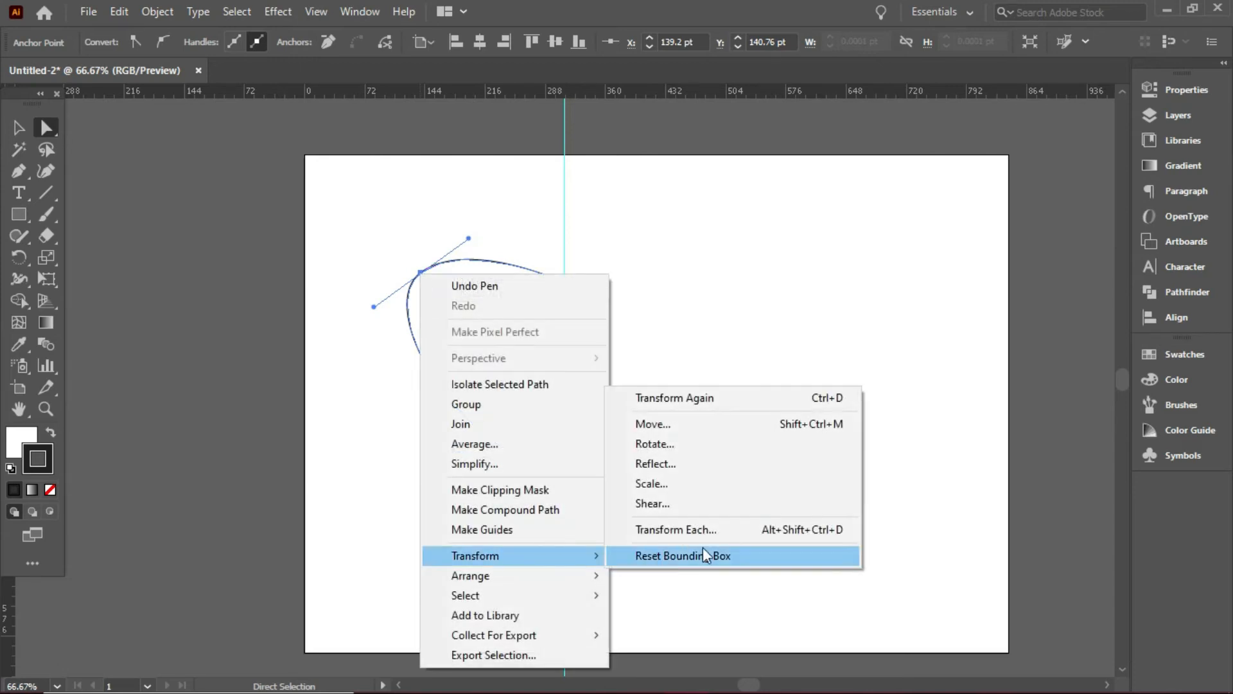
pyautogui.click(671, 464)
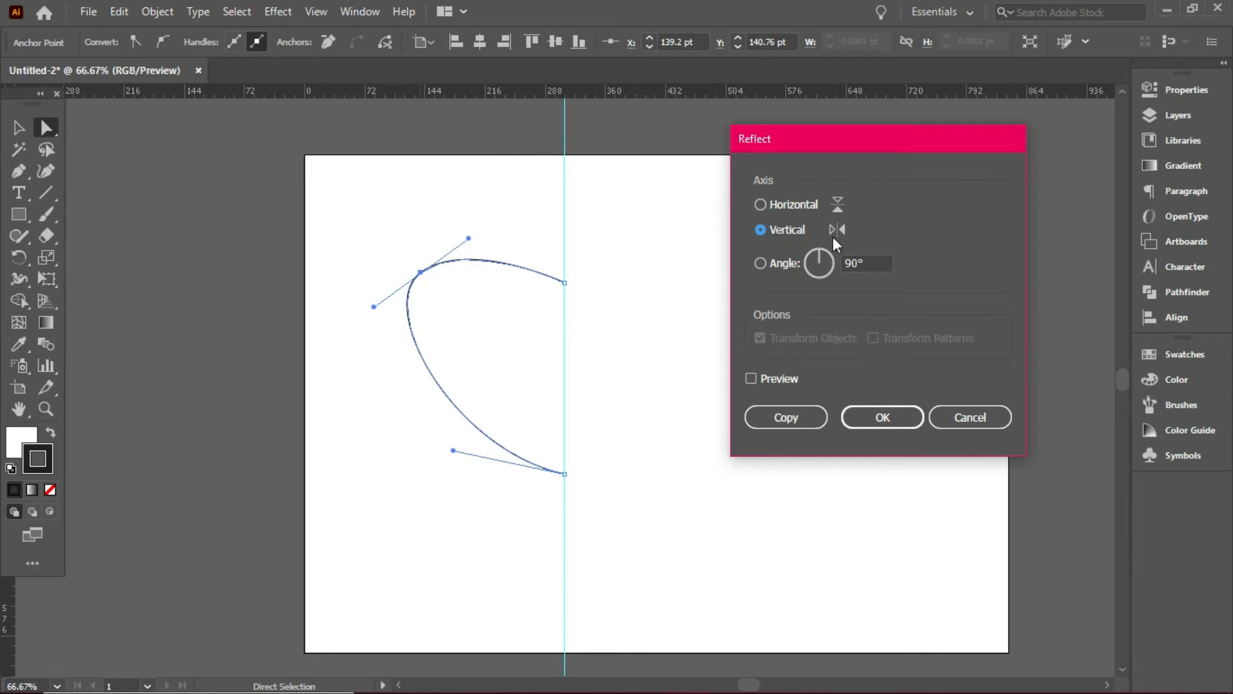
pyautogui.click(802, 419)
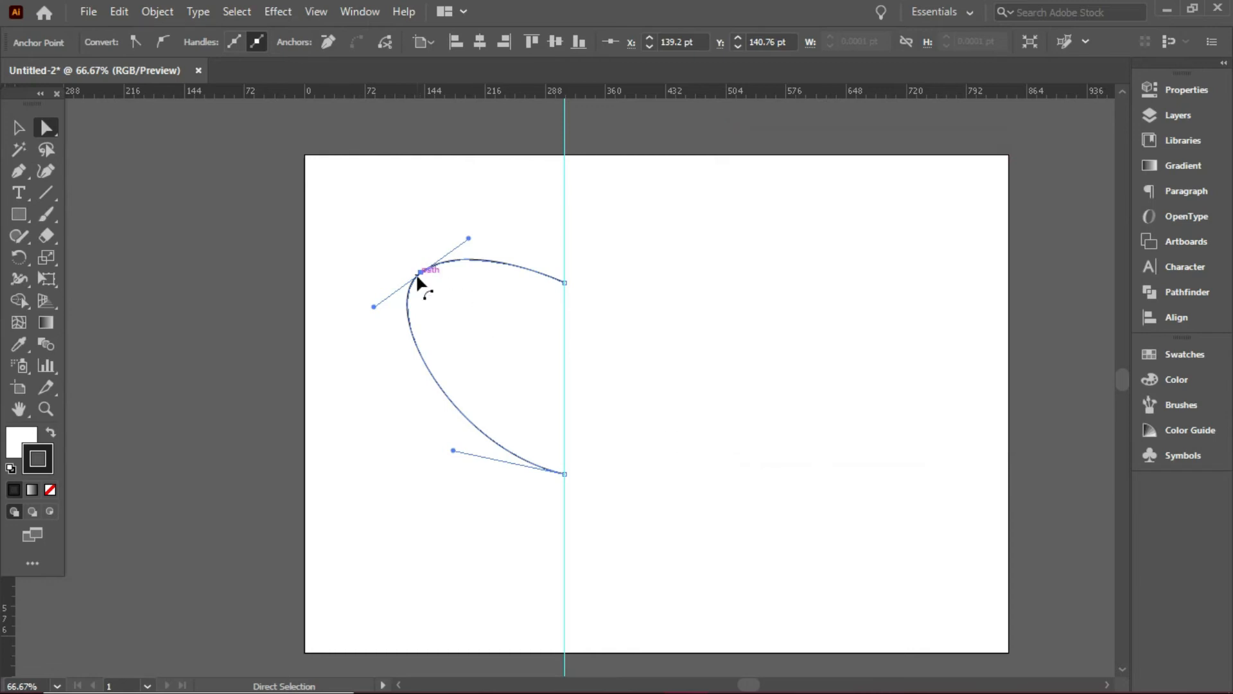
# Reflect the half-heart and its guide across the vertical axis as a copy, checking the preview.
pyautogui.click(18, 127)
pyautogui.click(452, 325)
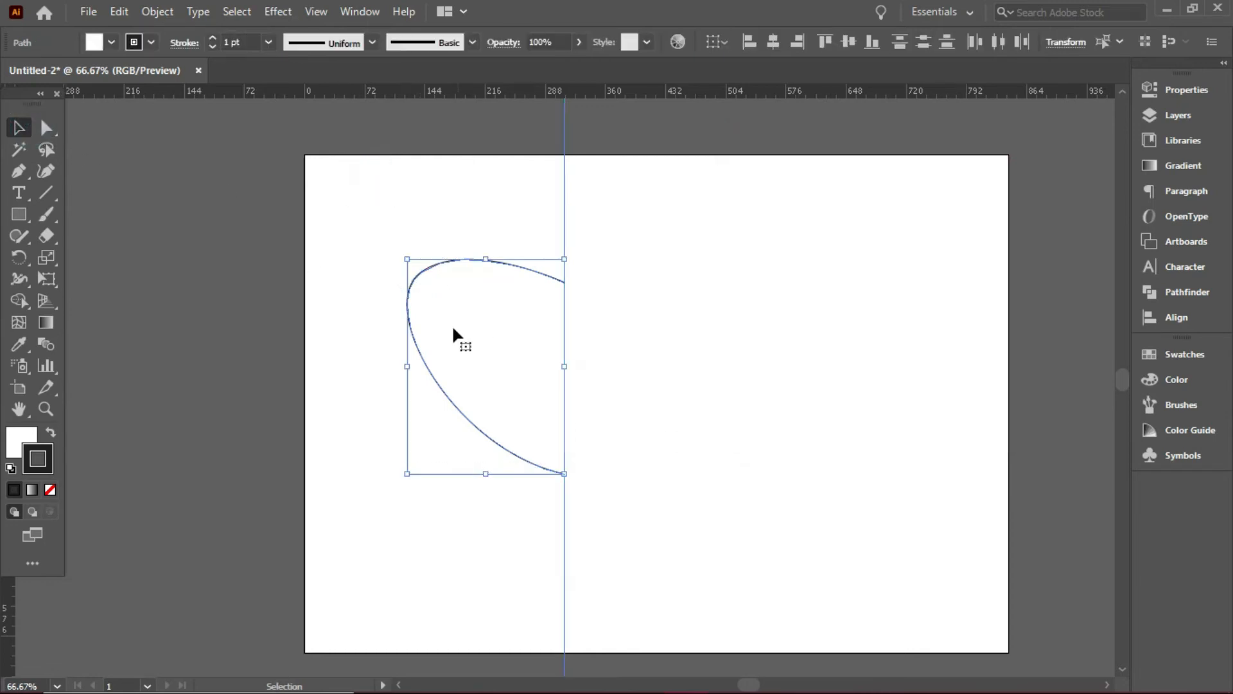
pyautogui.rightClick(439, 318)
pyautogui.moveTo(515, 505)
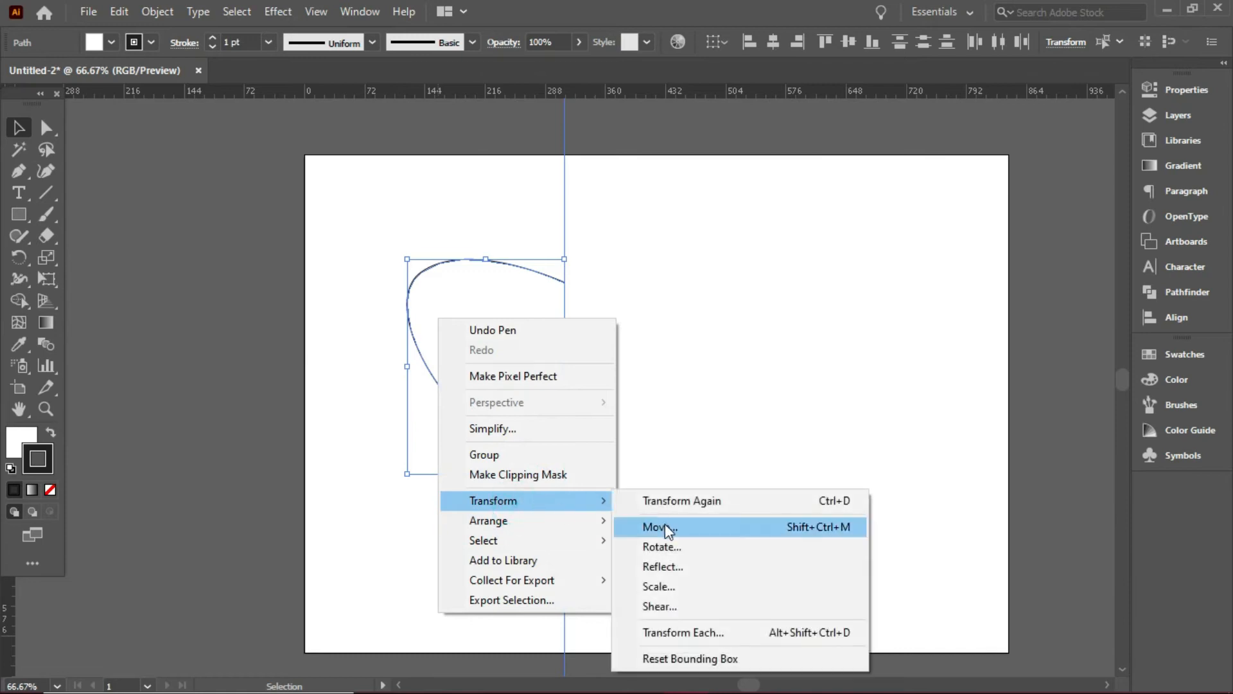
pyautogui.click(663, 560)
pyautogui.click(755, 379)
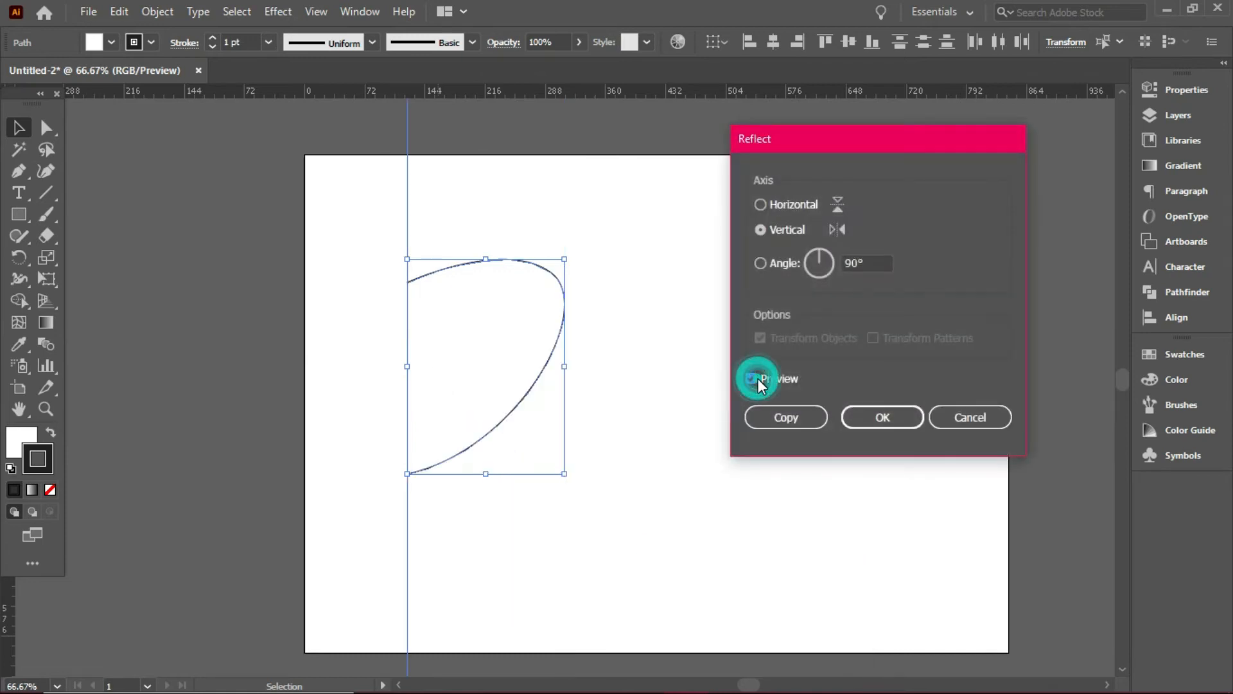
pyautogui.click(757, 379)
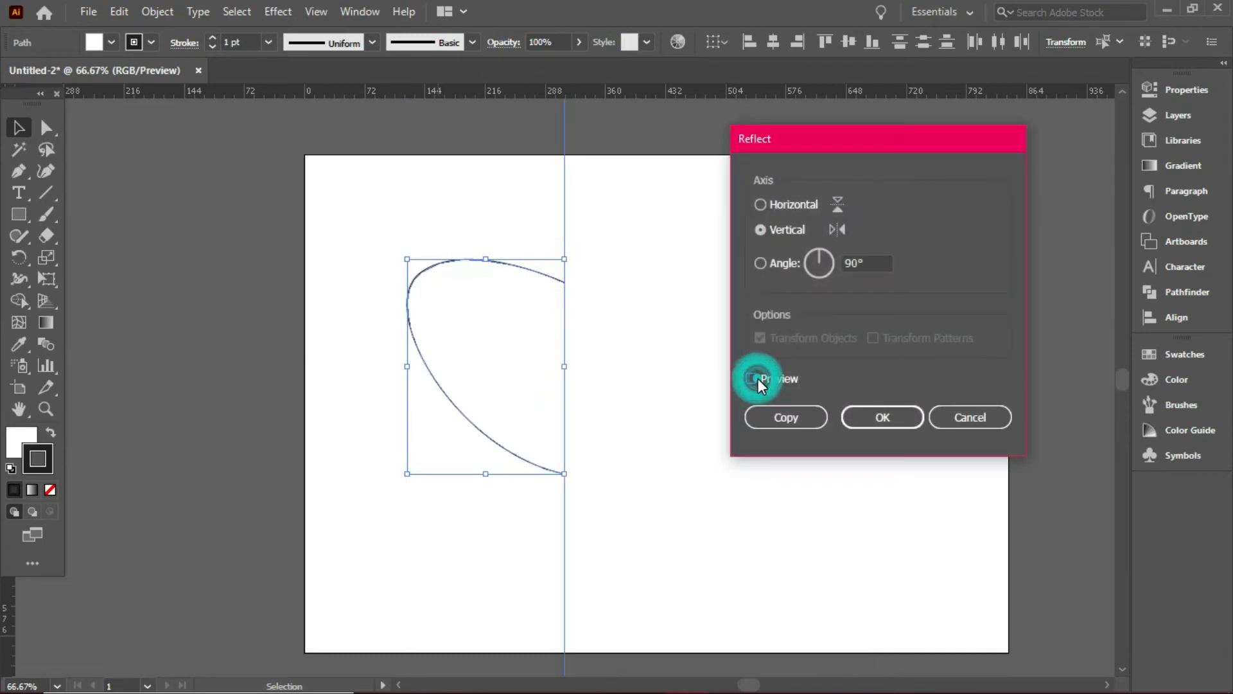
pyautogui.click(758, 379)
pyautogui.click(758, 379)
pyautogui.click(770, 415)
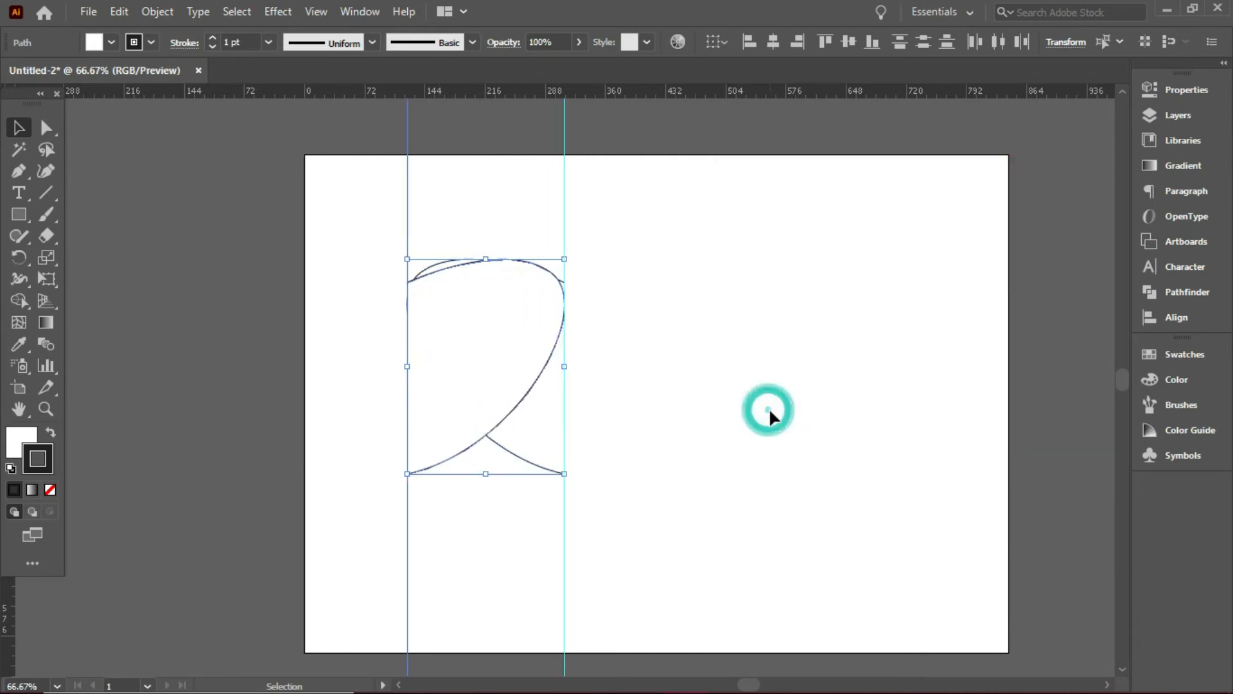
# Move the mirrored half-heart and its guide so the copy meets the original half along the vertical guide.
pyautogui.click(19, 127)
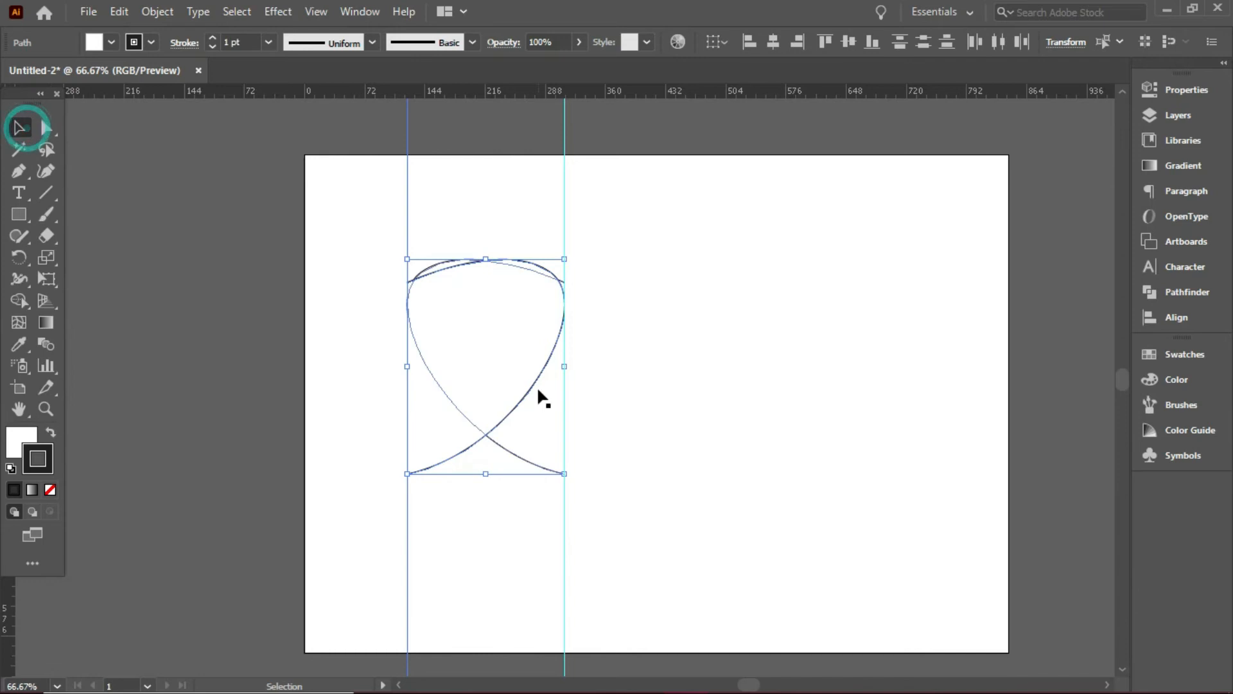
pyautogui.click(485, 335)
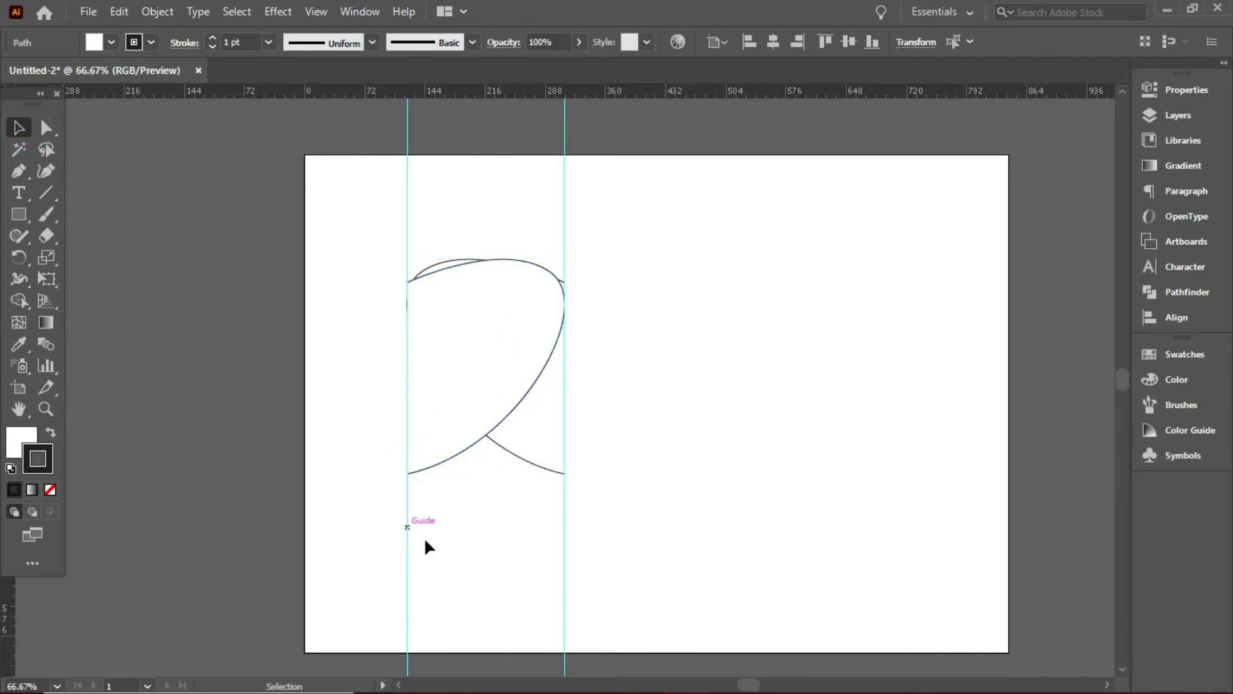
pyautogui.moveTo(426, 540); pyautogui.dragTo(502, 393)
pyautogui.moveTo(511, 314); pyautogui.dragTo(670, 316)
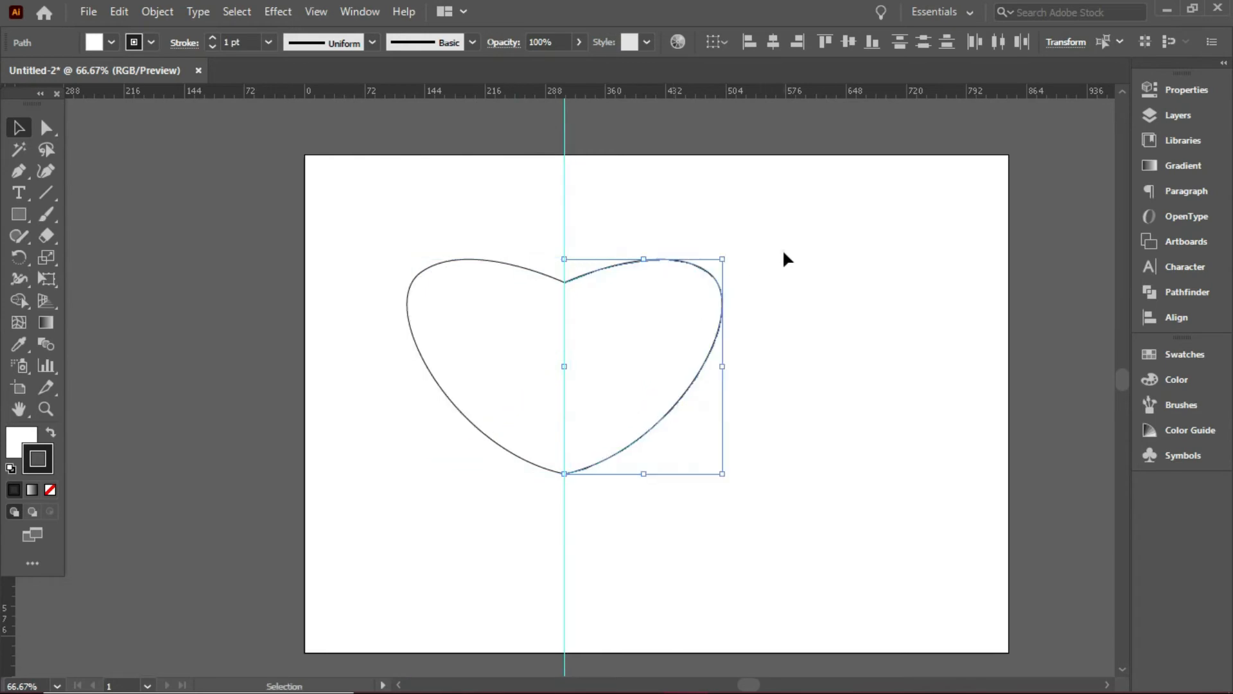
# Deselect the heart, and hide the guides and rulers.
pyautogui.click(783, 253)
pyautogui.hotkey('ctrl', '1')
pyautogui.scroll(3, 781, 255)
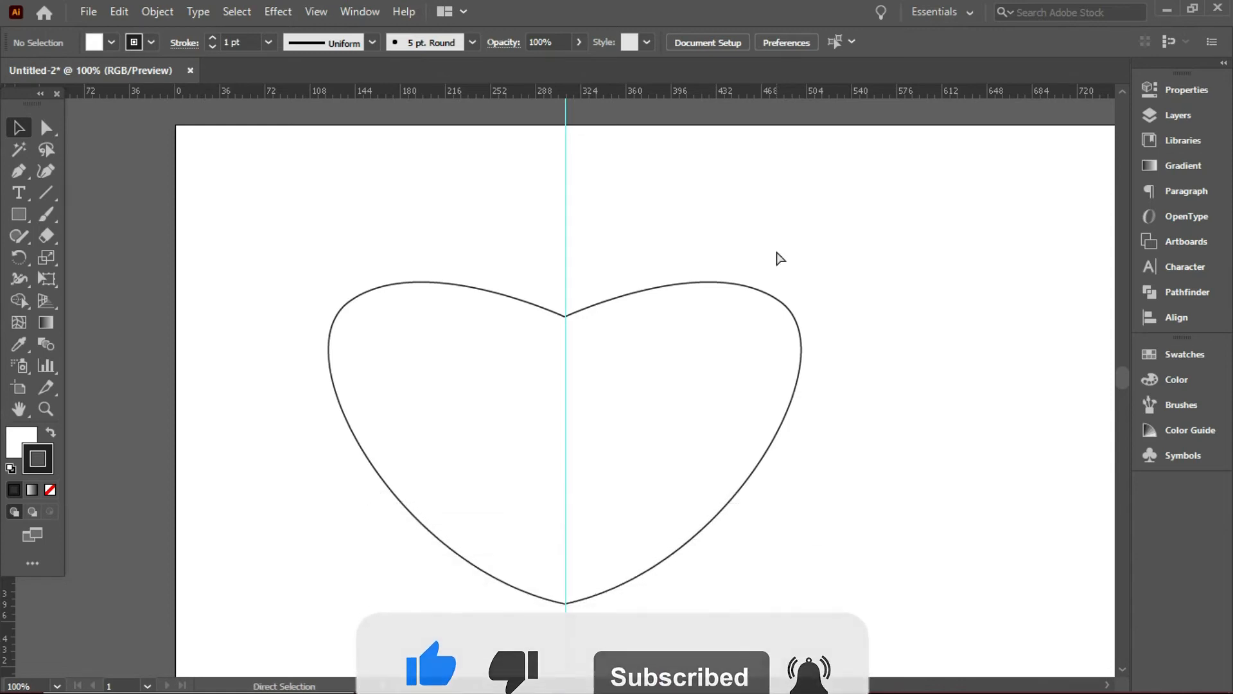
pyautogui.hotkey('ctrl', ';')
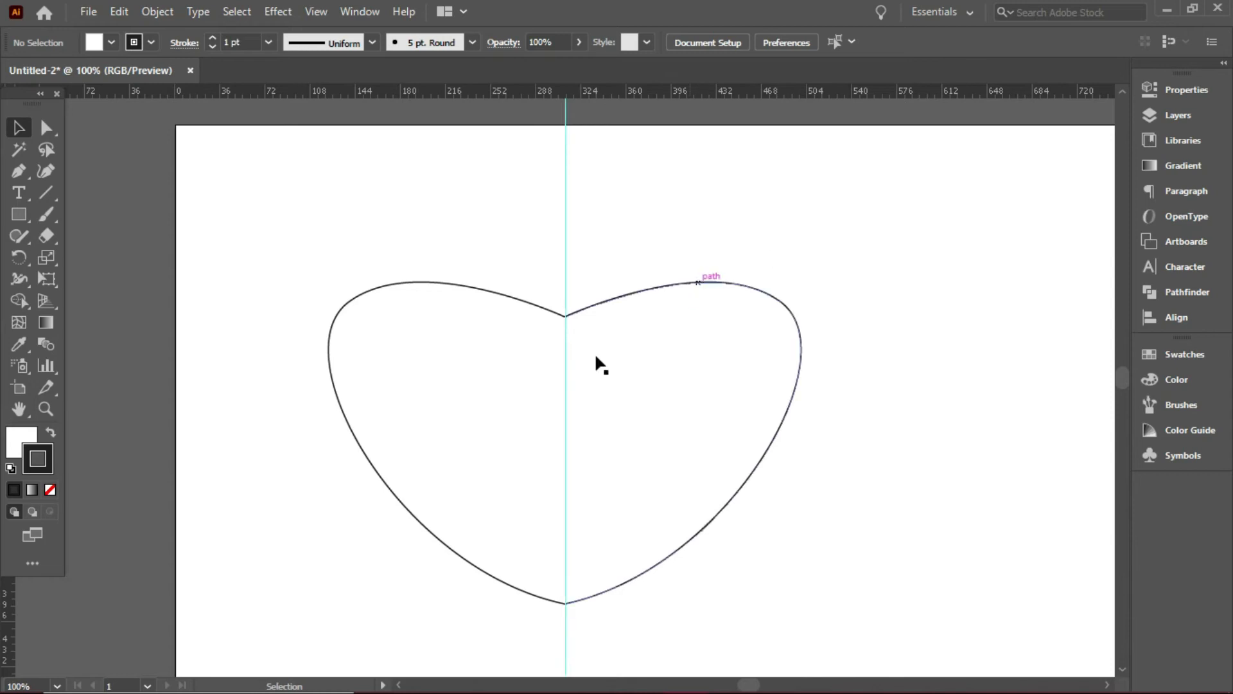
pyautogui.rightClick(567, 325)
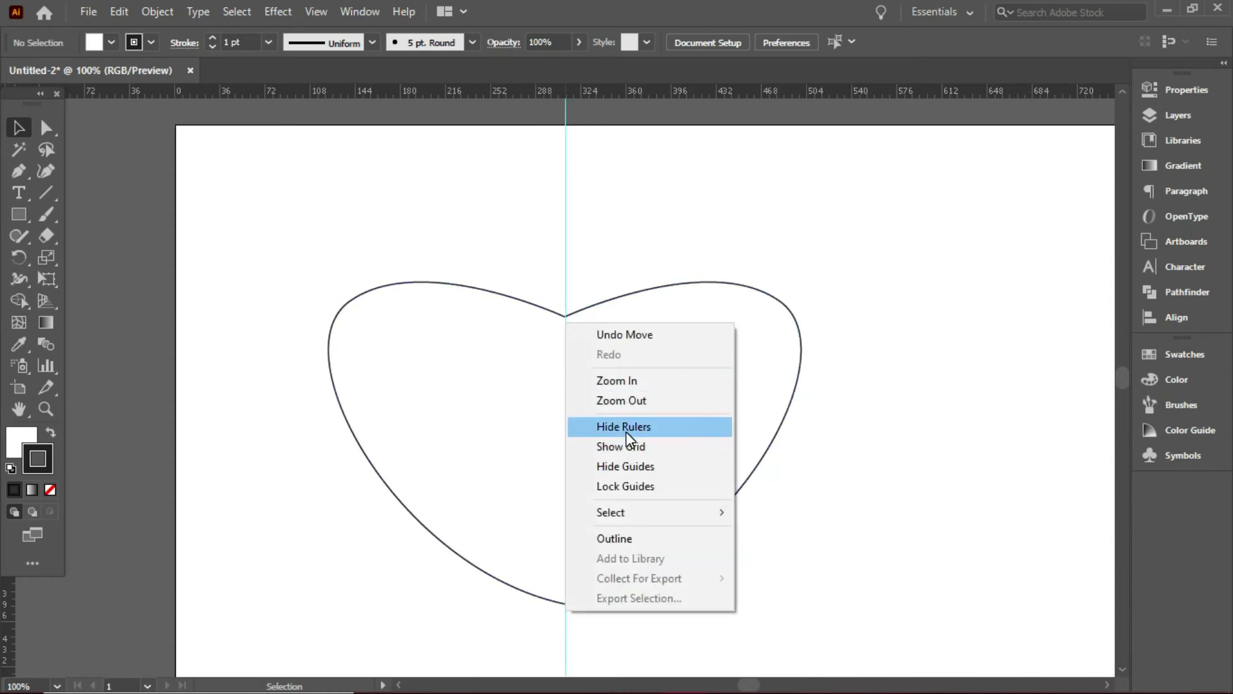
pyautogui.click(621, 427)
# Inspect the joint between the heart halves, try moving the halves apart, and undo the moves.
pyautogui.keyDown('ctrl'); pyautogui.click(511, 239); pyautogui.keyUp('ctrl')
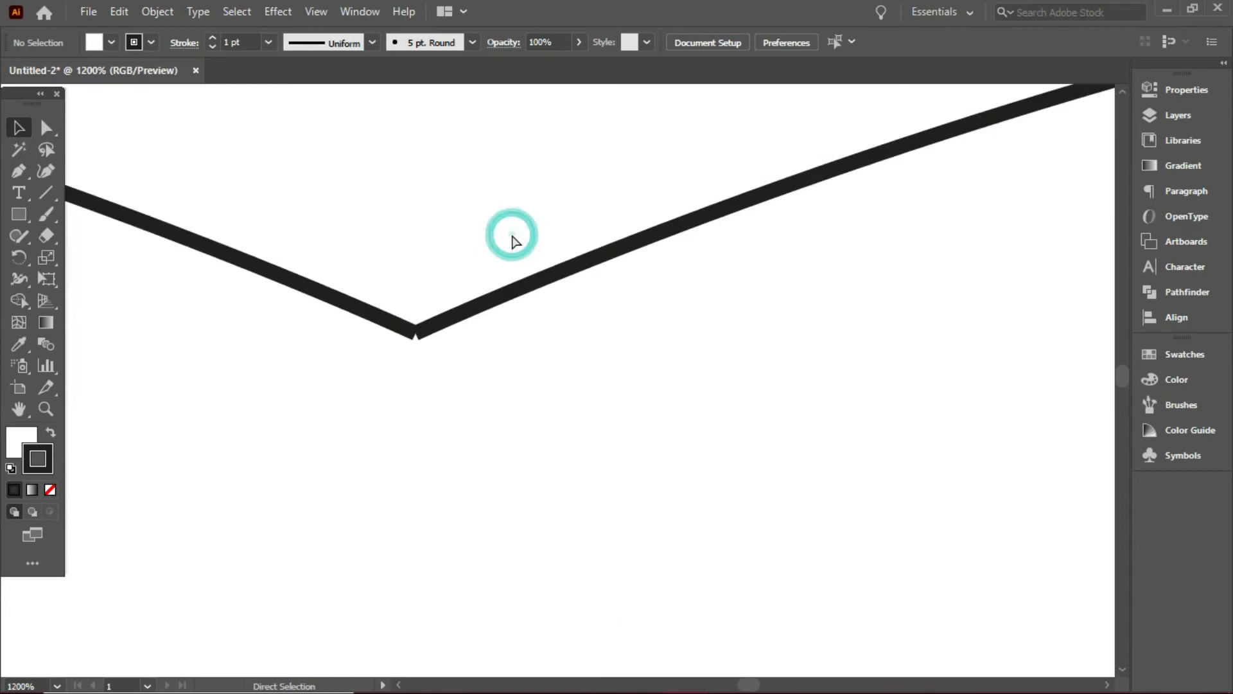
pyautogui.hotkey('ctrl', '-')
pyautogui.hotkey('ctrl', '-')
pyautogui.hotkey('ctrl', '0')
pyautogui.moveTo(589, 157); pyautogui.dragTo(642, 450)
pyautogui.moveTo(585, 381); pyautogui.dragTo(700, 393)
pyautogui.click(46, 127)
pyautogui.moveTo(281, 158); pyautogui.dragTo(318, 490)
pyautogui.moveTo(323, 277); pyautogui.dragTo(221, 268)
pyautogui.moveTo(559, 177); pyautogui.dragTo(647, 398)
pyautogui.moveTo(622, 317); pyautogui.dragTo(733, 320)
pyautogui.hotkey('ctrl', 'z')
pyautogui.hotkey('ctrl', 'z')
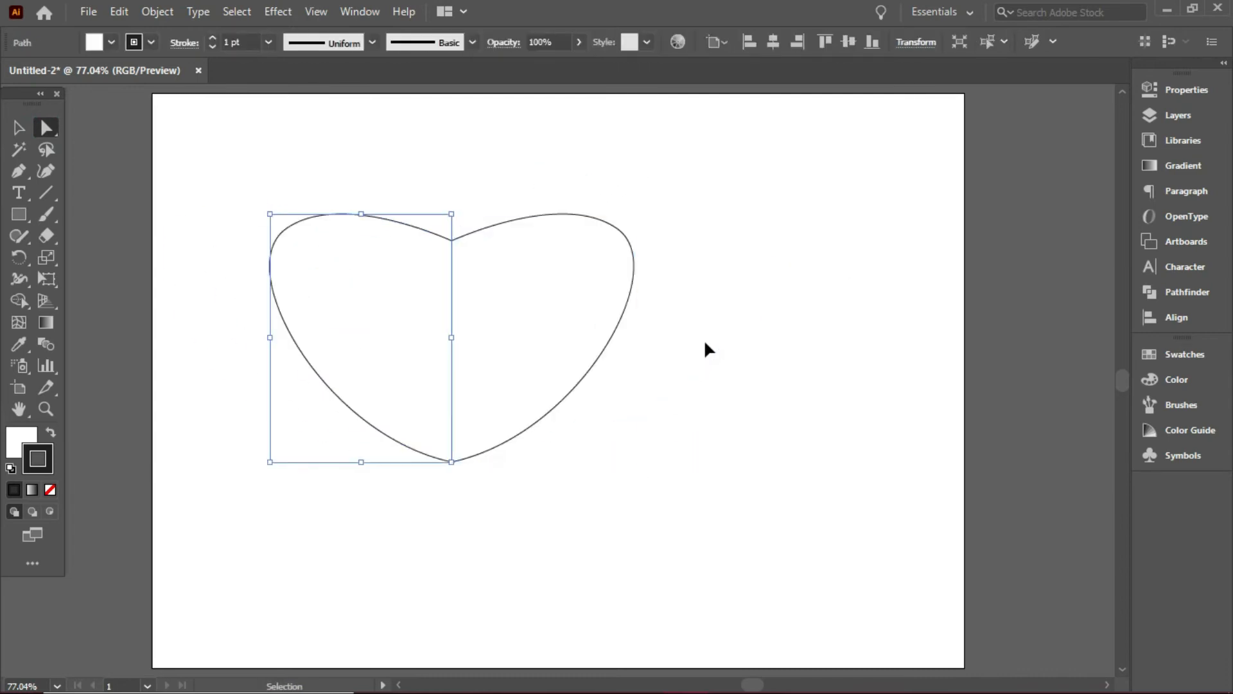
pyautogui.click(617, 179)
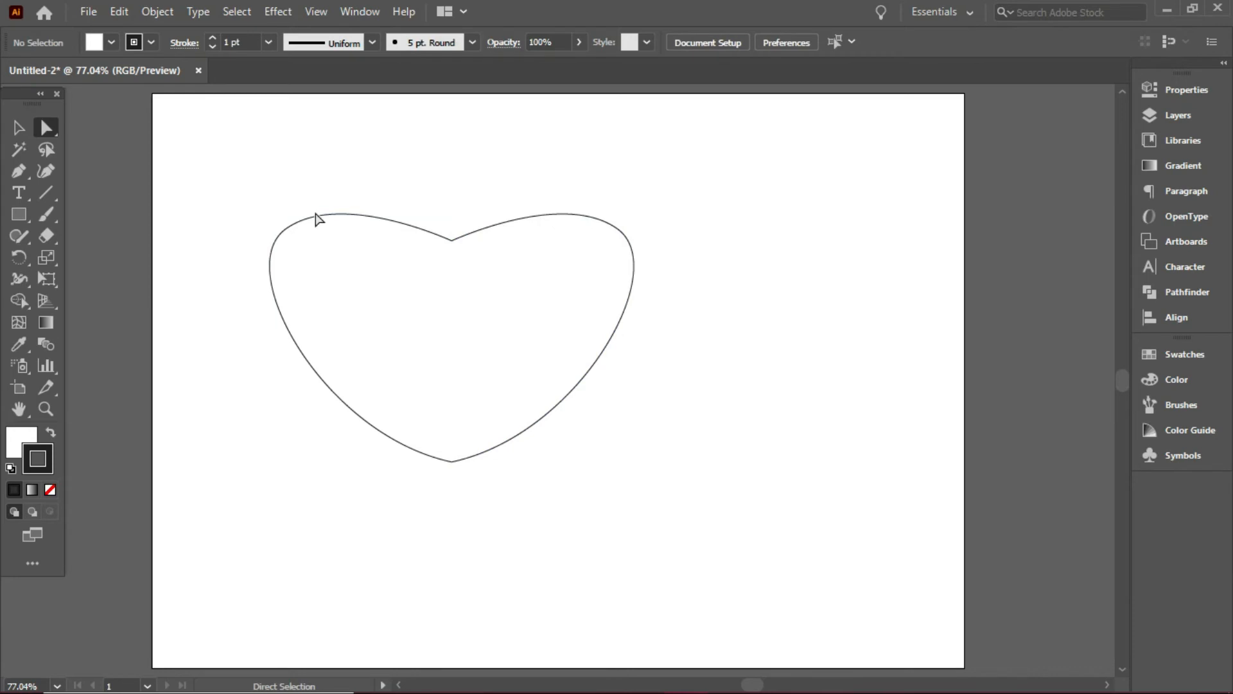
# Try moving the whole heart diagonally down and right, and undo the move.
pyautogui.moveTo(254, 147); pyautogui.dragTo(553, 388)
pyautogui.moveTo(476, 325); pyautogui.dragTo(566, 424)
pyautogui.hotkey('ctrl', 'z')
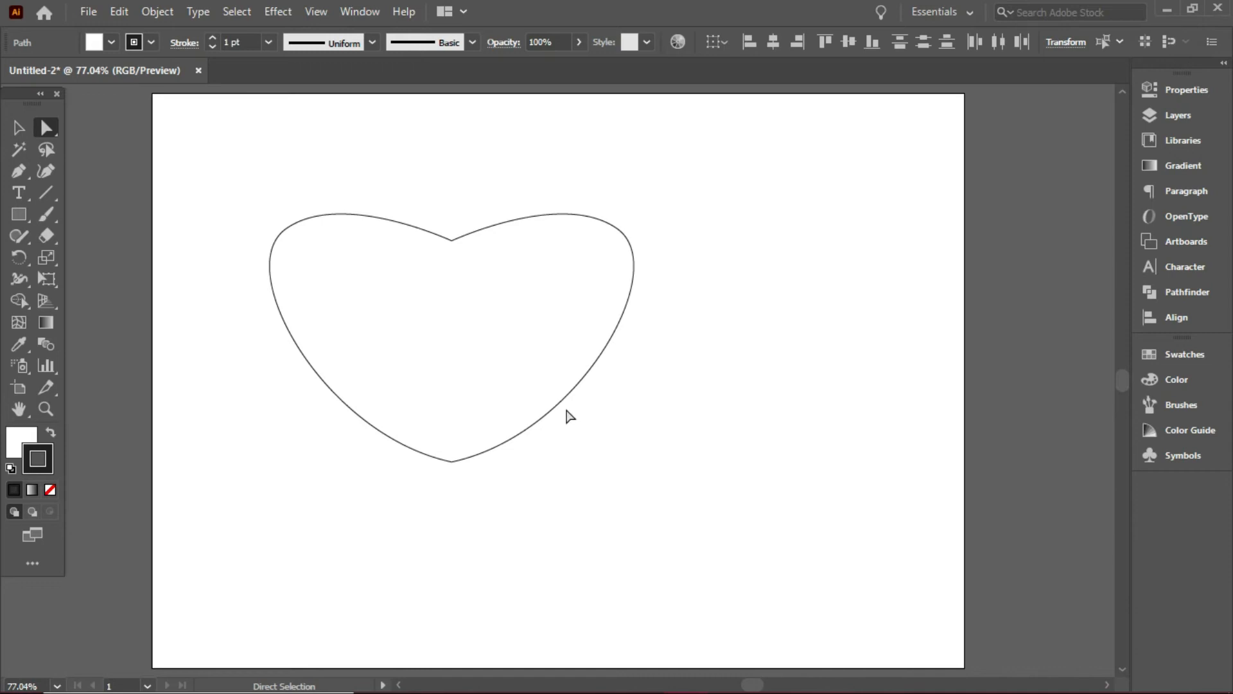
# Select the meeting endpoints of both halves at the heart's upper notch with the Direct Selection tool.
pyautogui.click(274, 187)
pyautogui.click(452, 461)
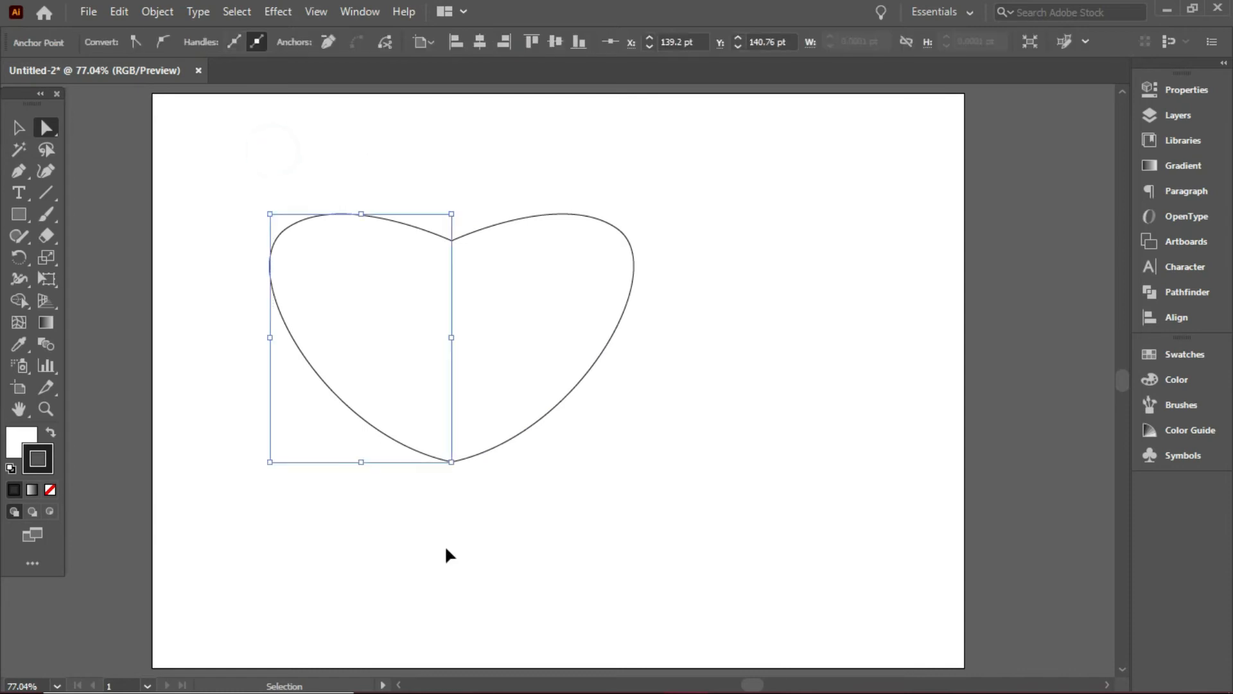
pyautogui.hotkey('ctrl', '1')
pyautogui.moveTo(589, 515); pyautogui.dragTo(339, 356)
pyautogui.moveTo(275, 154); pyautogui.dragTo(489, 511)
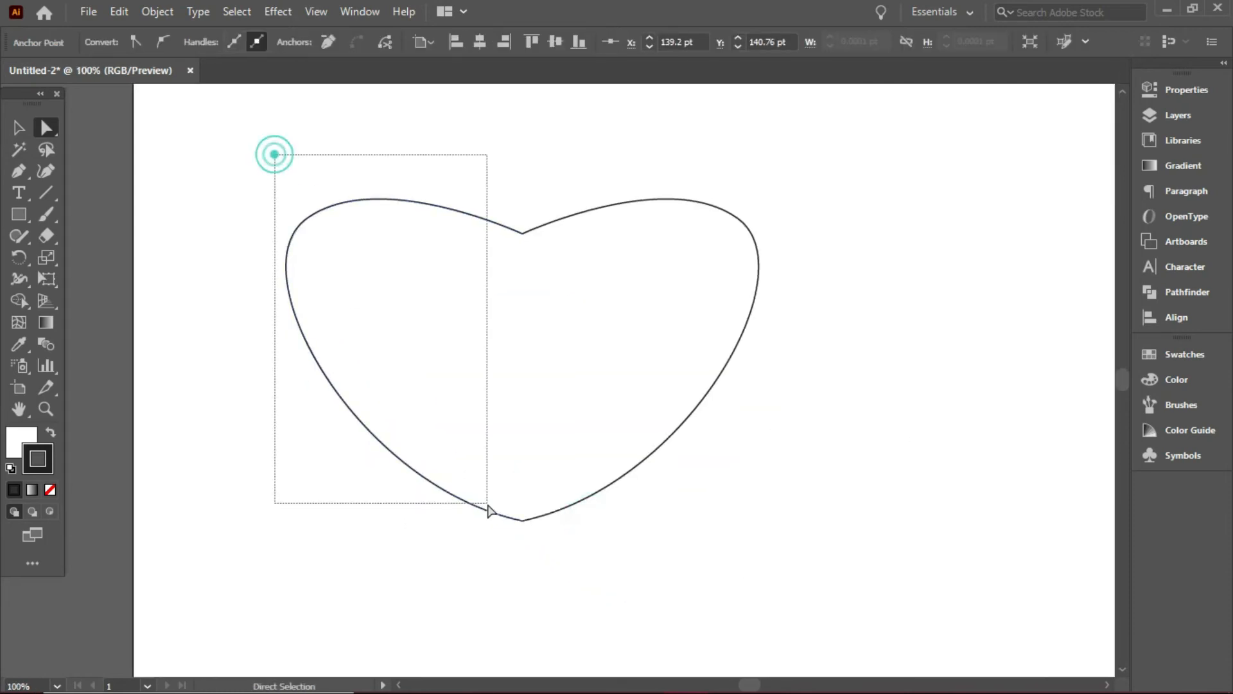
pyautogui.hotkey('ctrl', '+')
pyautogui.moveTo(790, 539); pyautogui.dragTo(398, 260)
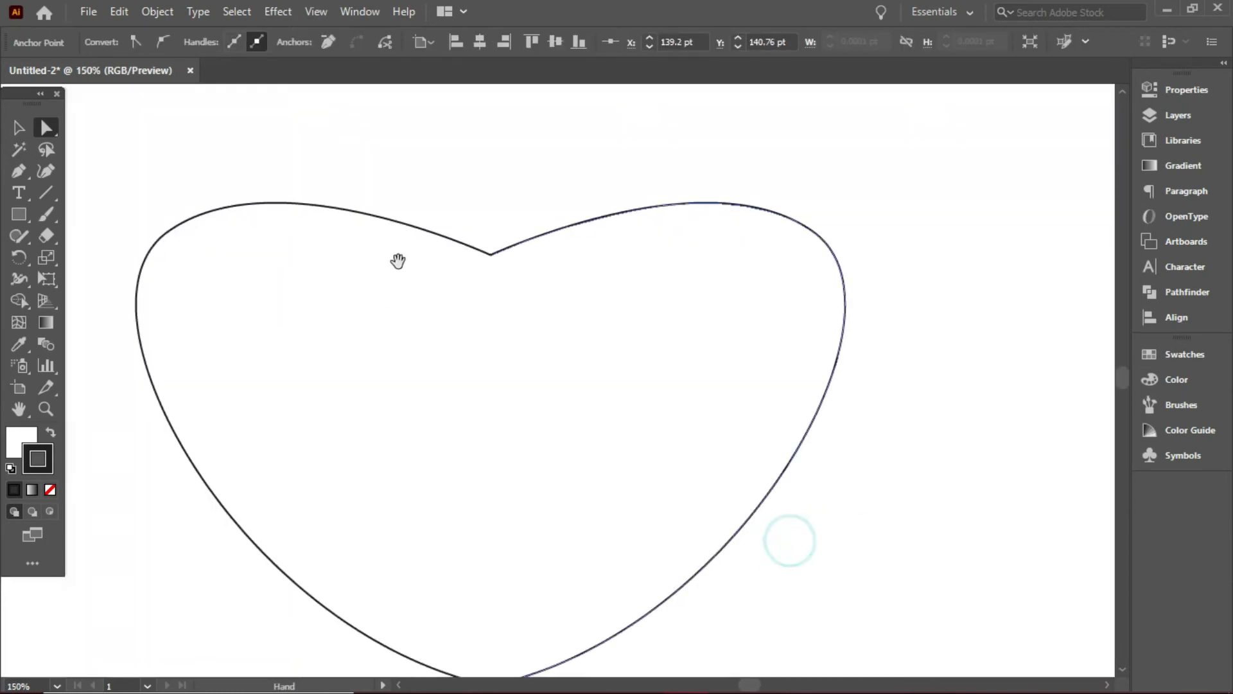
pyautogui.moveTo(264, 135); pyautogui.dragTo(739, 448)
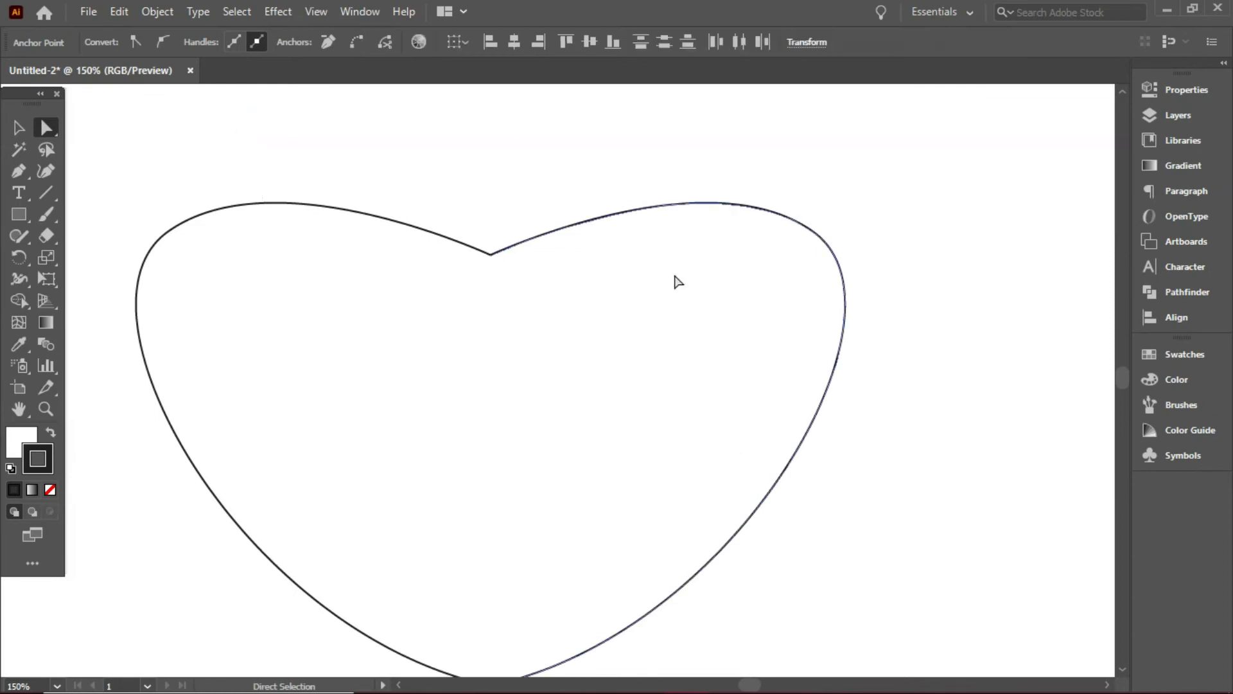
pyautogui.scroll(-2, 674, 275)
# Select the whole heart, move it partly off the artboard's right edge, and deselect it.
pyautogui.hotkey('ctrl', '-')
pyautogui.moveTo(569, 474); pyautogui.dragTo(555, 365)
pyautogui.moveTo(314, 167); pyautogui.dragTo(784, 598)
pyautogui.hotkey('ctrl', '-')
pyautogui.moveTo(559, 385); pyautogui.dragTo(1049, 324)
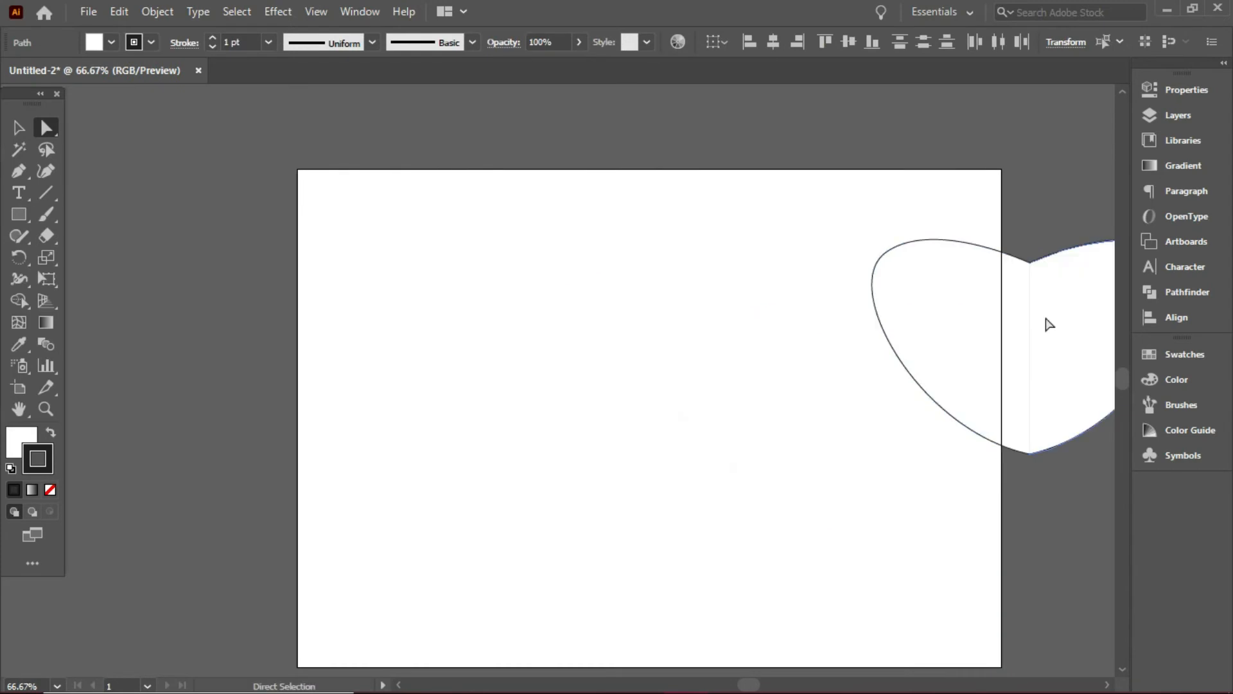
pyautogui.click(611, 359)
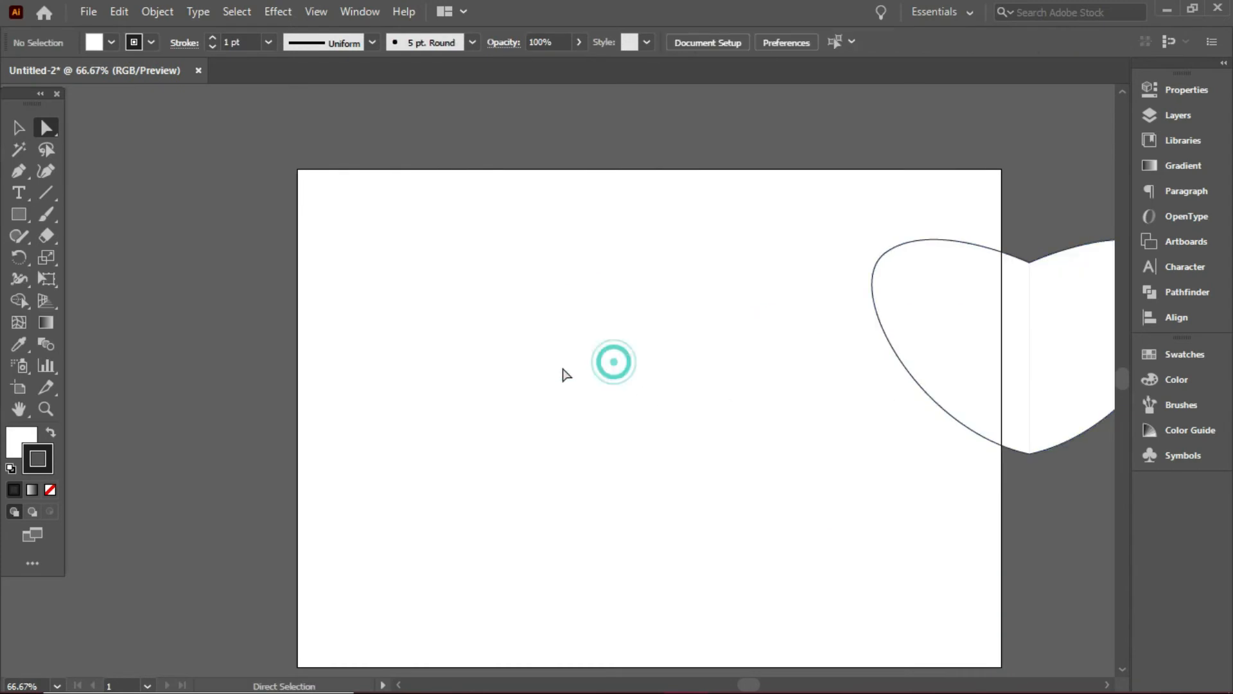
# Draw two separate straight lines with the Pen tool: a near-vertical one about 188 pt long, and a diagonal ending at about X 320, Y 363 pt.
pyautogui.click(18, 172)
pyautogui.click(385, 490)
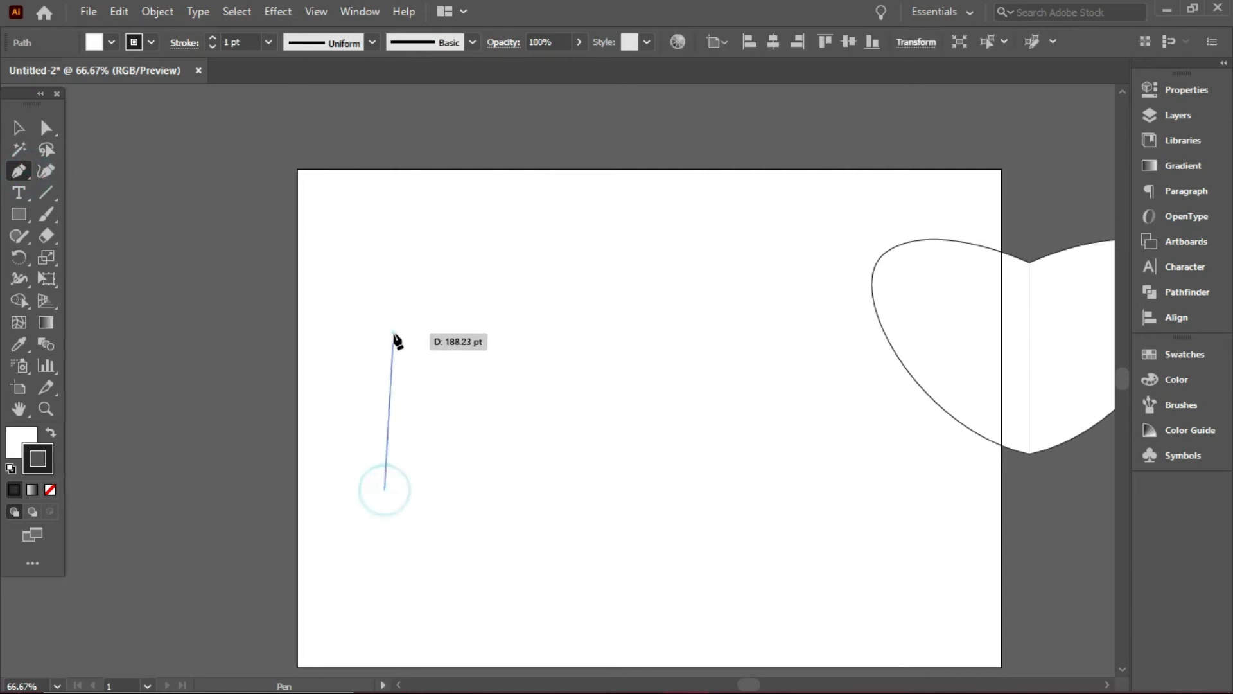
pyautogui.click(393, 332)
pyautogui.press('Escape')
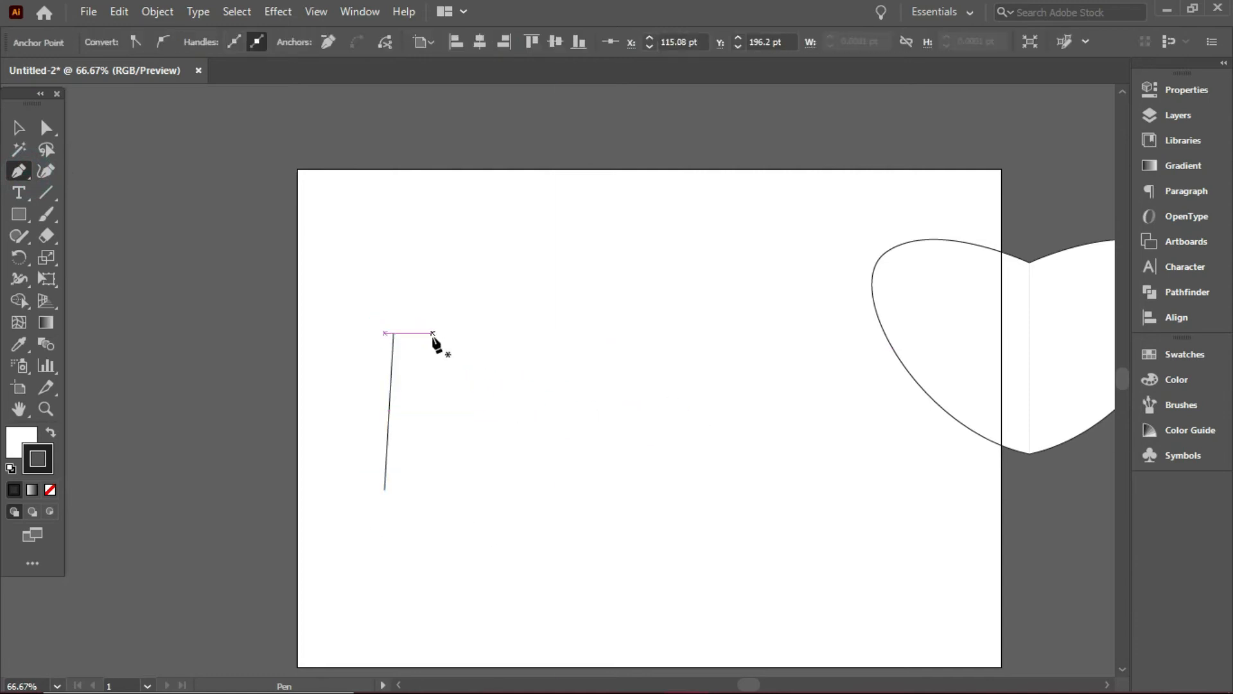
pyautogui.click(448, 348)
pyautogui.click(565, 472)
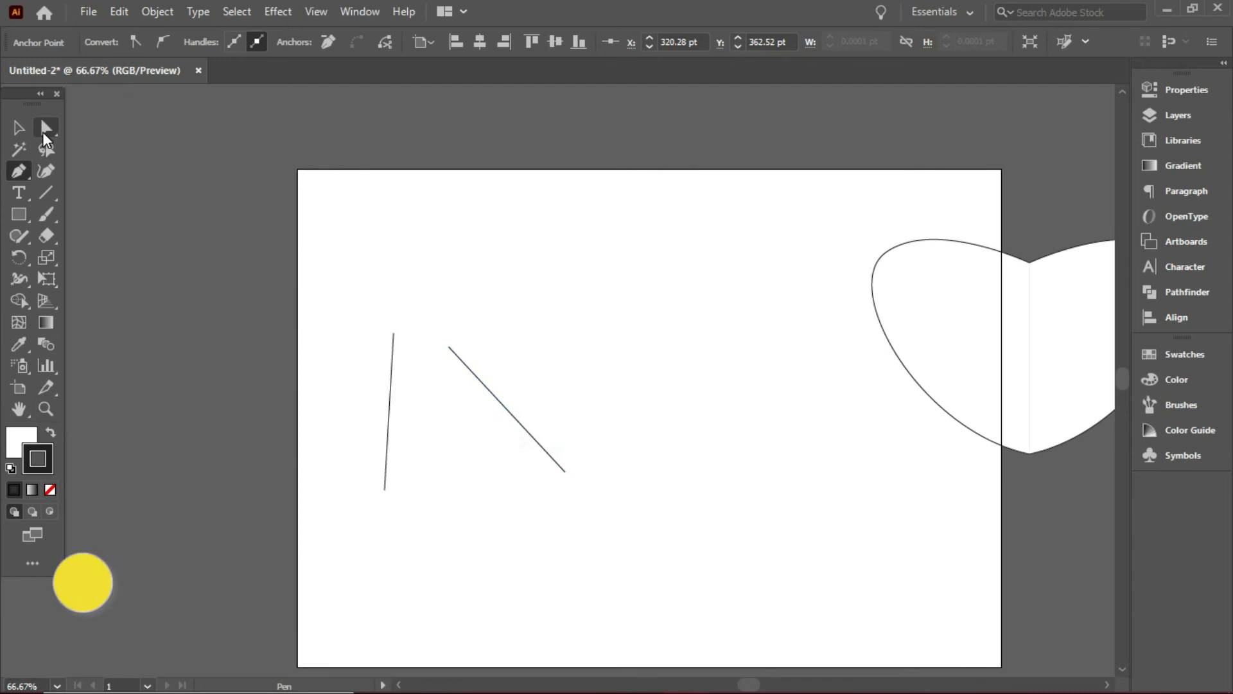
# Select the upper endpoints of the two lines with the Direct Selection tool and join them with a connecting segment.
pyautogui.click(43, 132)
pyautogui.click(586, 291)
pyautogui.hotkey('ctrl', '+')
pyautogui.hotkey('ctrl', '+')
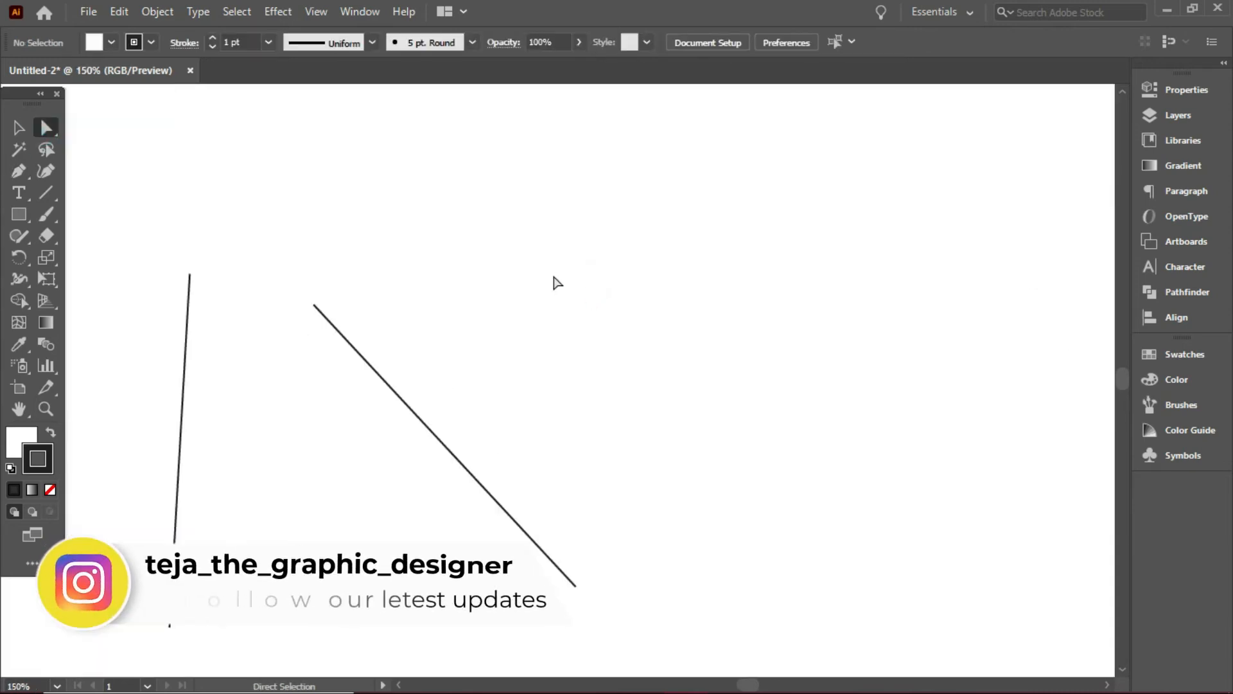
pyautogui.moveTo(321, 260); pyautogui.dragTo(605, 309)
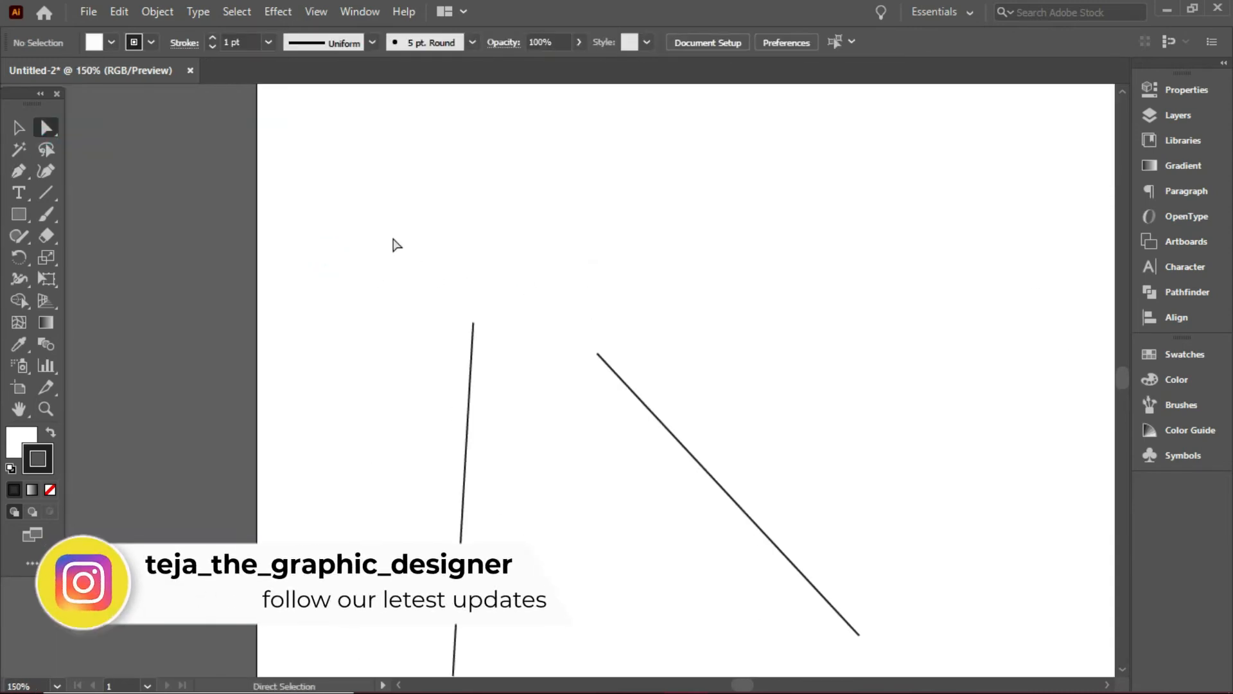
pyautogui.moveTo(389, 239); pyautogui.dragTo(957, 493)
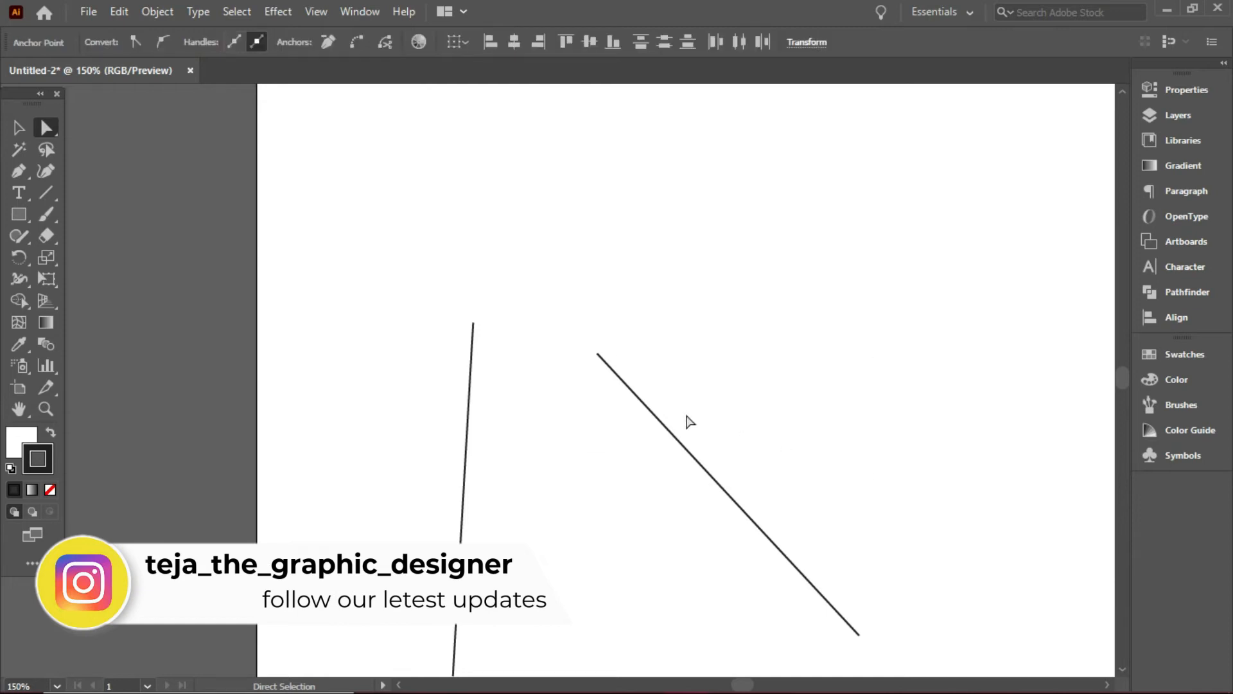
pyautogui.rightClick(618, 378)
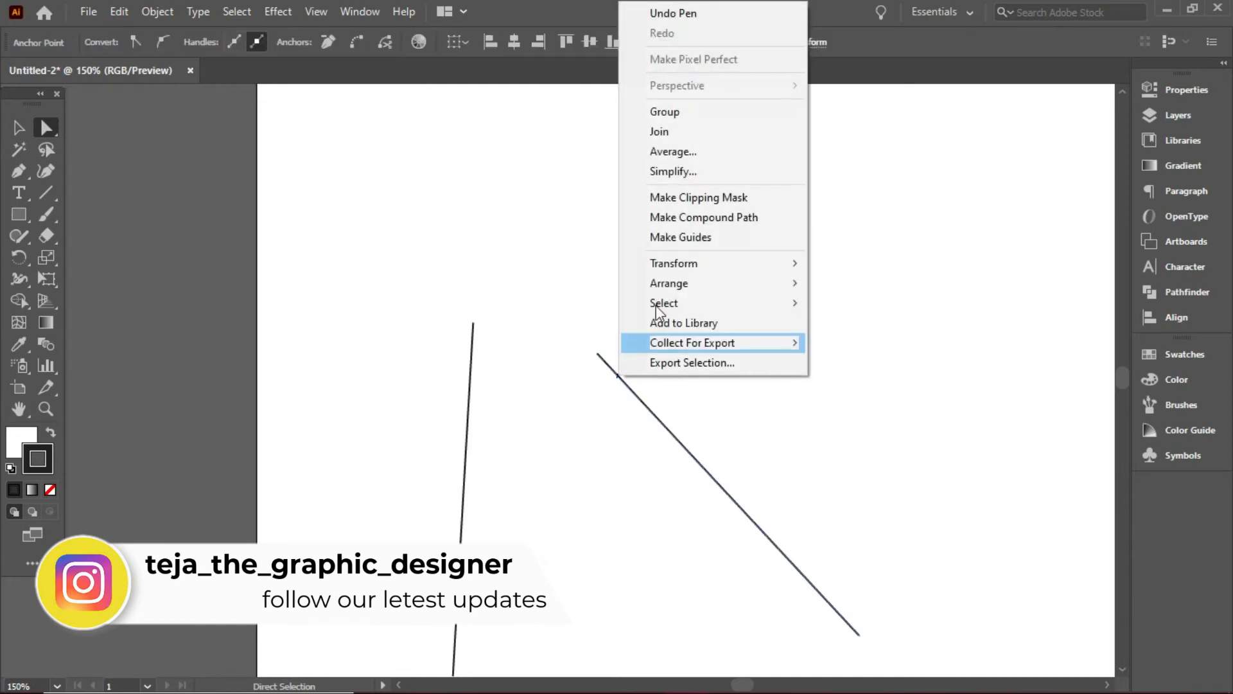
pyautogui.click(671, 135)
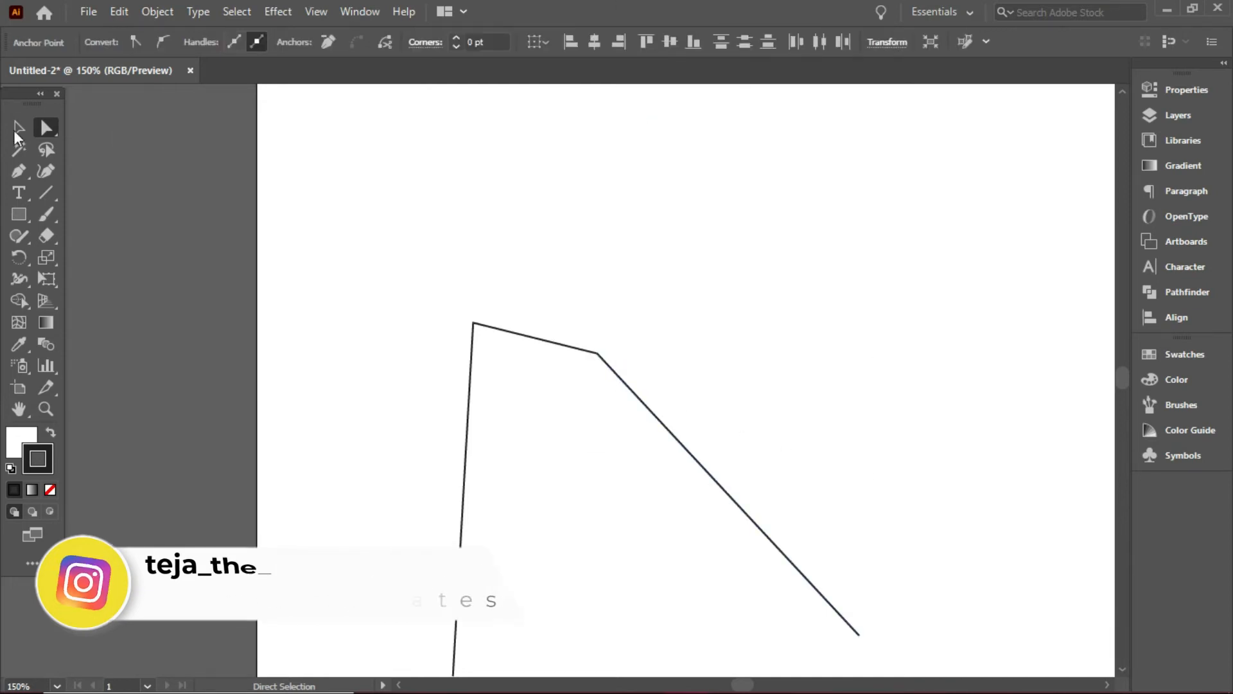
# Deselect the joined path and examine its connecting segment and both upper corners up close.
pyautogui.click(712, 265)
pyautogui.hotkey('ctrl', '=')
pyautogui.hotkey('ctrl', '=')
pyautogui.moveTo(724, 280); pyautogui.dragTo(713, 281)
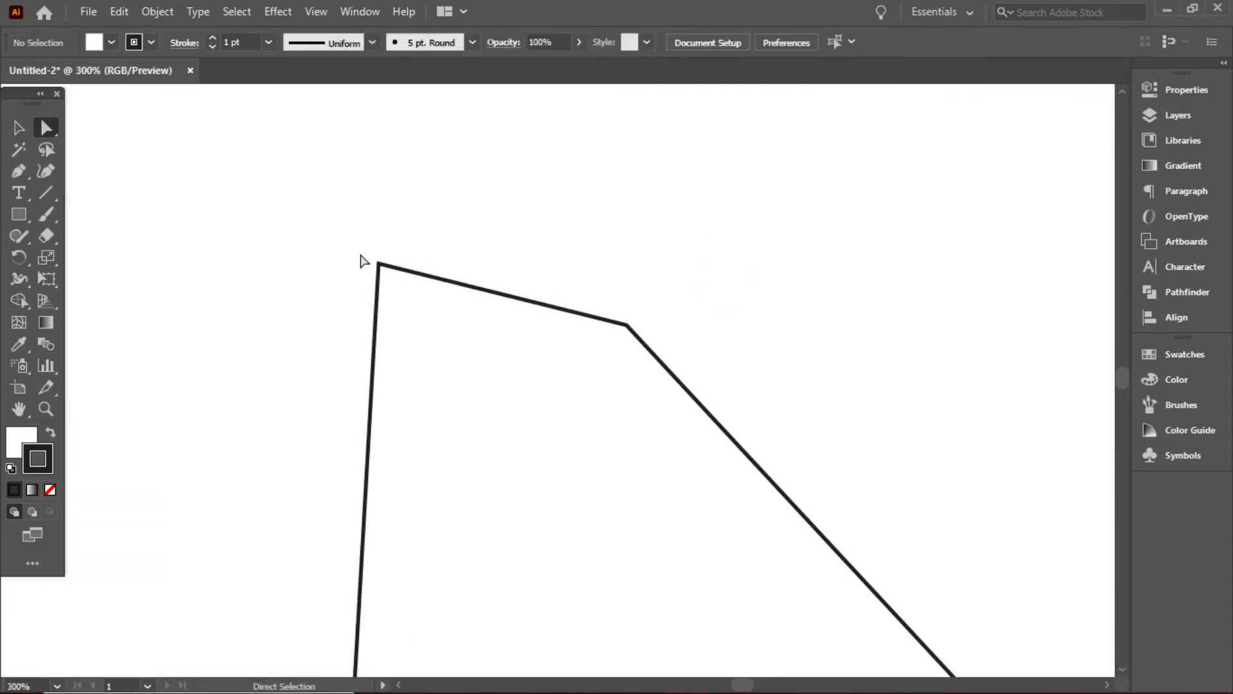
pyautogui.hotkey('ctrl', '=')
pyautogui.scroll(1, 603, 333)
pyautogui.hotkey('ctrl', '-')
pyautogui.moveTo(609, 312)
pyautogui.mouseDown()
pyautogui.moveTo(512, 234)
pyautogui.moveTo(559, 253)
pyautogui.mouseUp()
pyautogui.hotkey('ctrl', '=')
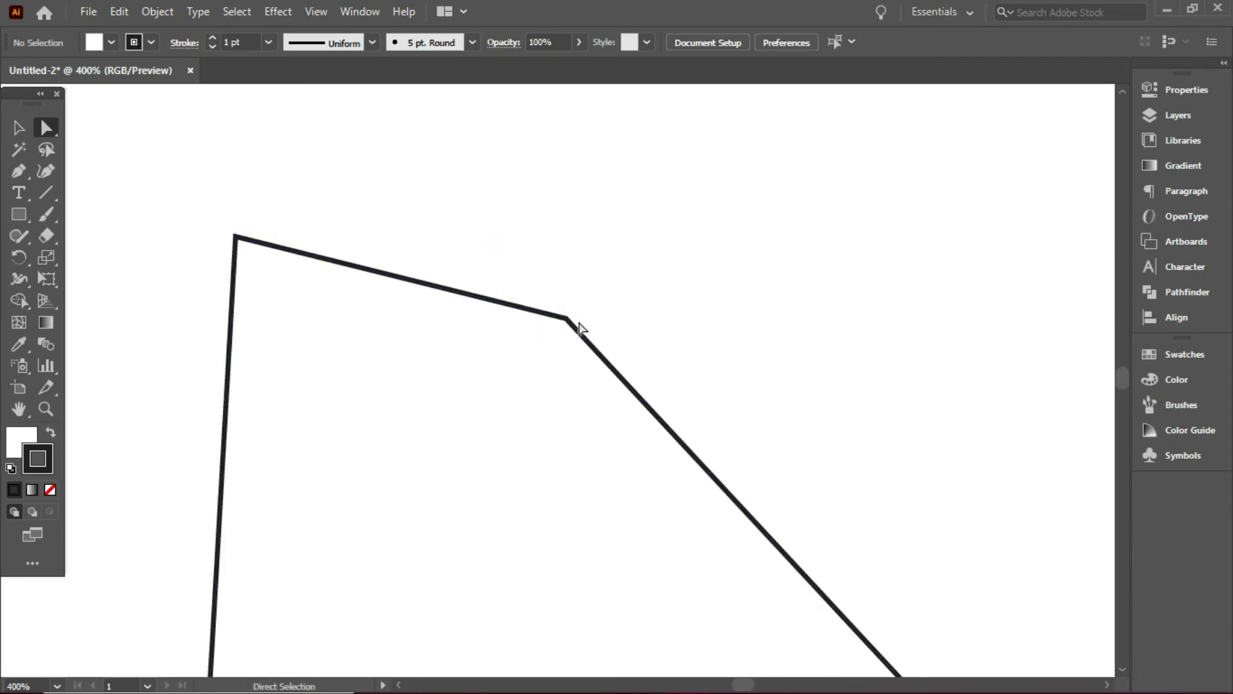
pyautogui.hotkey('ctrl', '=')
pyautogui.moveTo(454, 275); pyautogui.dragTo(622, 320)
pyautogui.hotkey('ctrl', '=')
pyautogui.hotkey('ctrl', '=')
pyautogui.press('Tab')
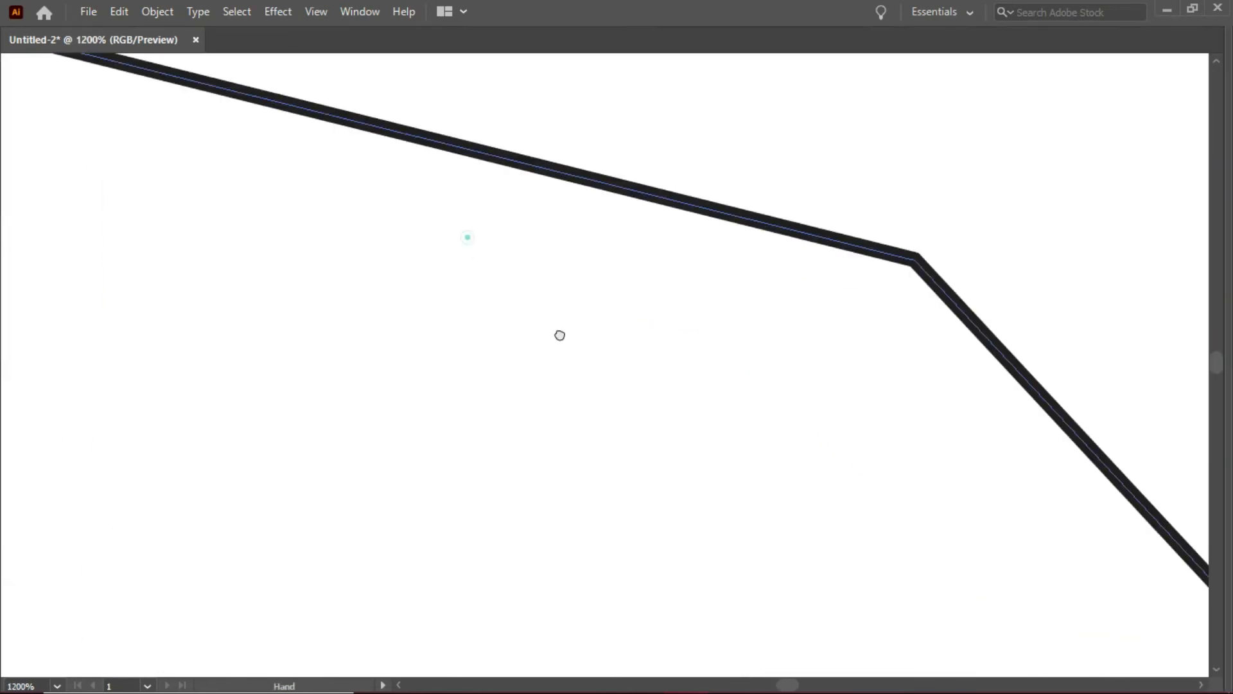
pyautogui.moveTo(469, 237); pyautogui.dragTo(960, 460)
pyautogui.moveTo(983, 391); pyautogui.dragTo(484, 184)
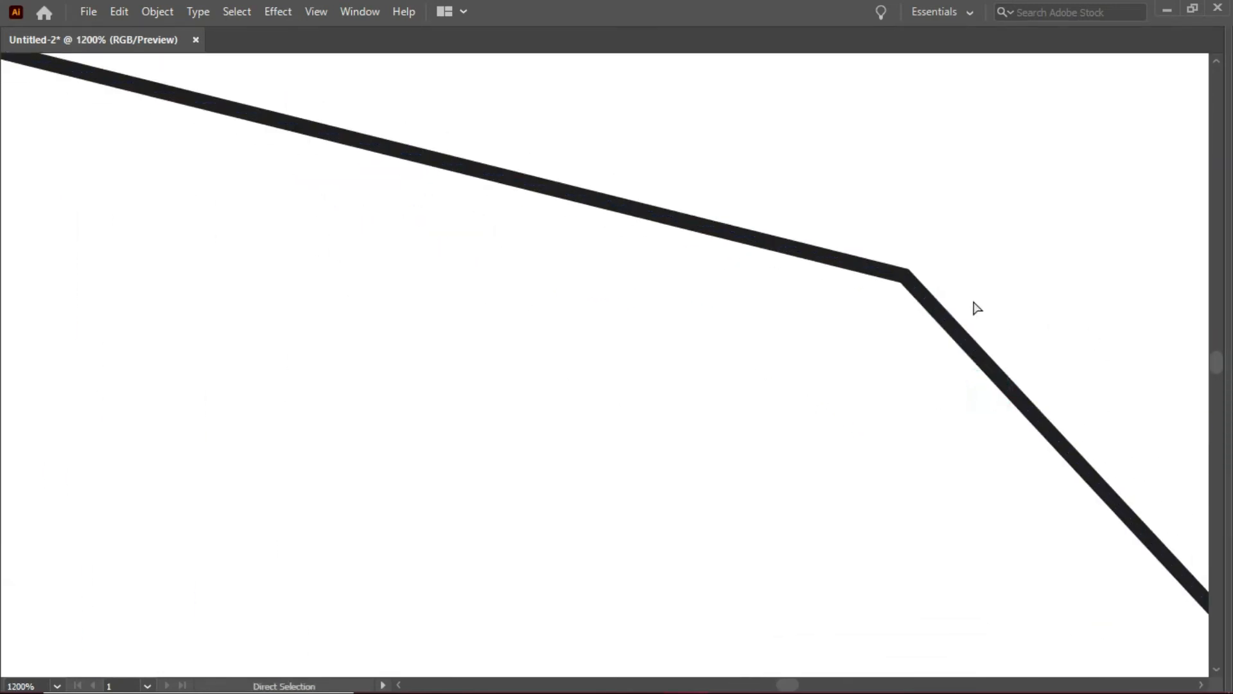
pyautogui.hotkey('ctrl', '-')
pyautogui.moveTo(801, 288); pyautogui.dragTo(801, 240)
pyautogui.hotkey('ctrl', '-')
pyautogui.hotkey('ctrl', '-')
pyautogui.hotkey('ctrl', '-')
pyautogui.press('Tab')
pyautogui.moveTo(781, 337); pyautogui.dragTo(490, 308)
# Draw an open right-angle path beside the joined lines with the Pen tool, its horizontal segment ending at about X 275, Y 192 pt.
pyautogui.click(19, 171)
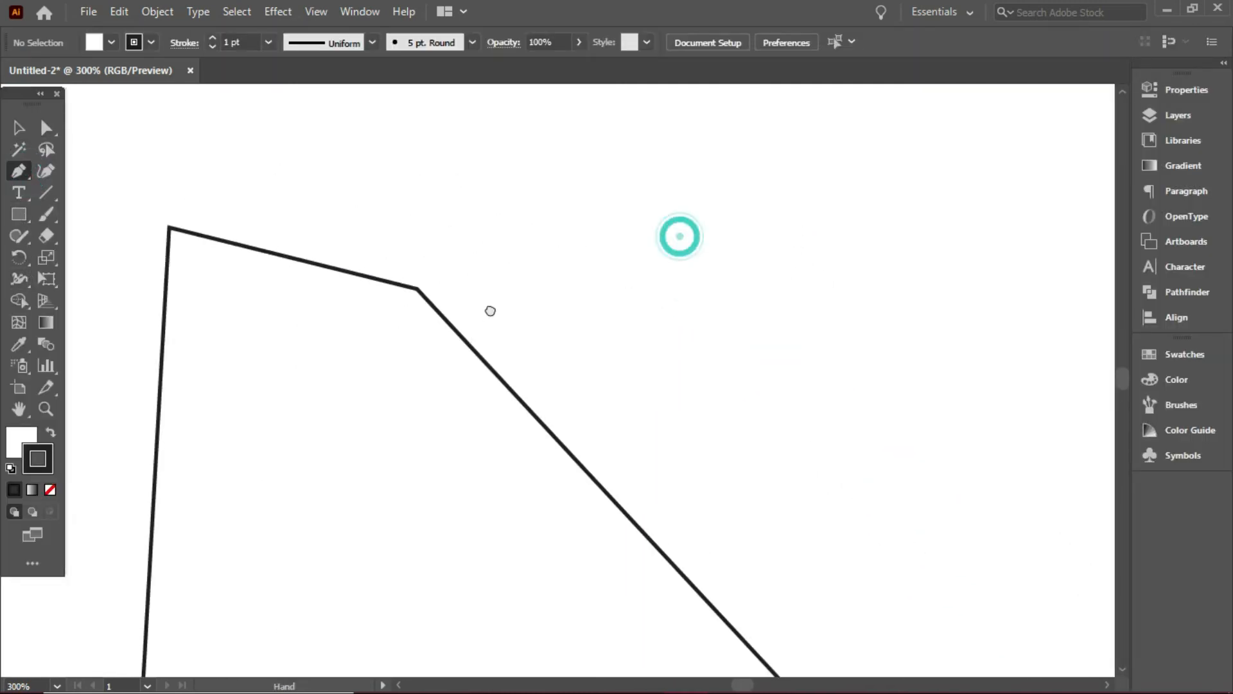
pyautogui.click(623, 359)
pyautogui.click(622, 211)
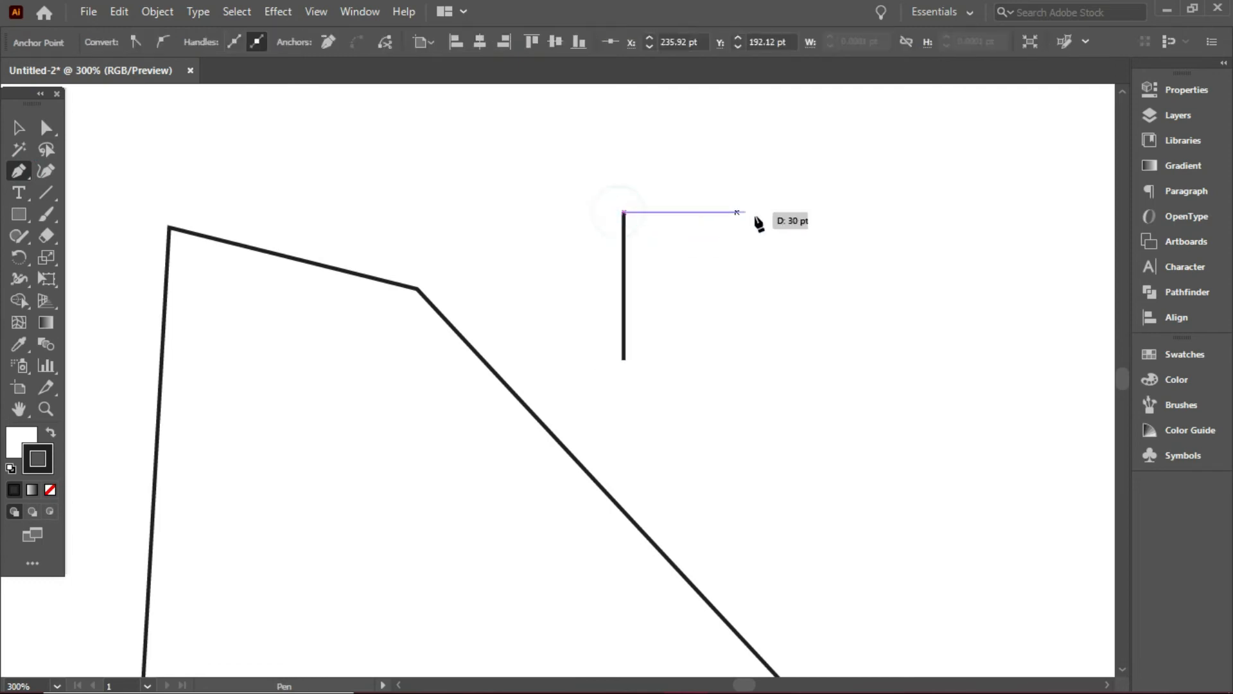
pyautogui.click(769, 212)
pyautogui.press('Return')
pyautogui.hotkey('ctrl', '+')
pyautogui.hotkey('ctrl', '+')
pyautogui.moveTo(657, 233); pyautogui.dragTo(701, 176)
pyautogui.hotkey('ctrl', '-')
pyautogui.hotkey('ctrl', '-')
pyautogui.moveTo(357, 334); pyautogui.dragTo(601, 215)
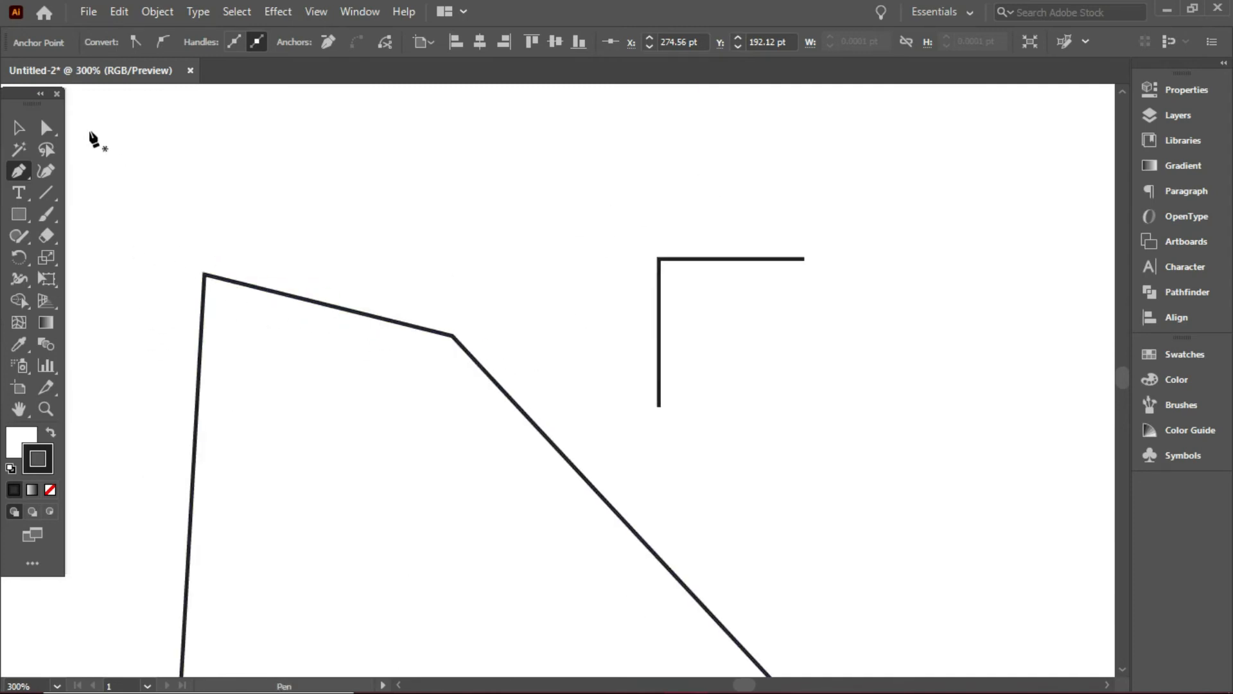
# Delete the right-angle path and the joined lines from the artboard, keeping the heart.
pyautogui.click(44, 129)
pyautogui.hotkey('ctrl', '-')
pyautogui.hotkey('ctrl', 'a')
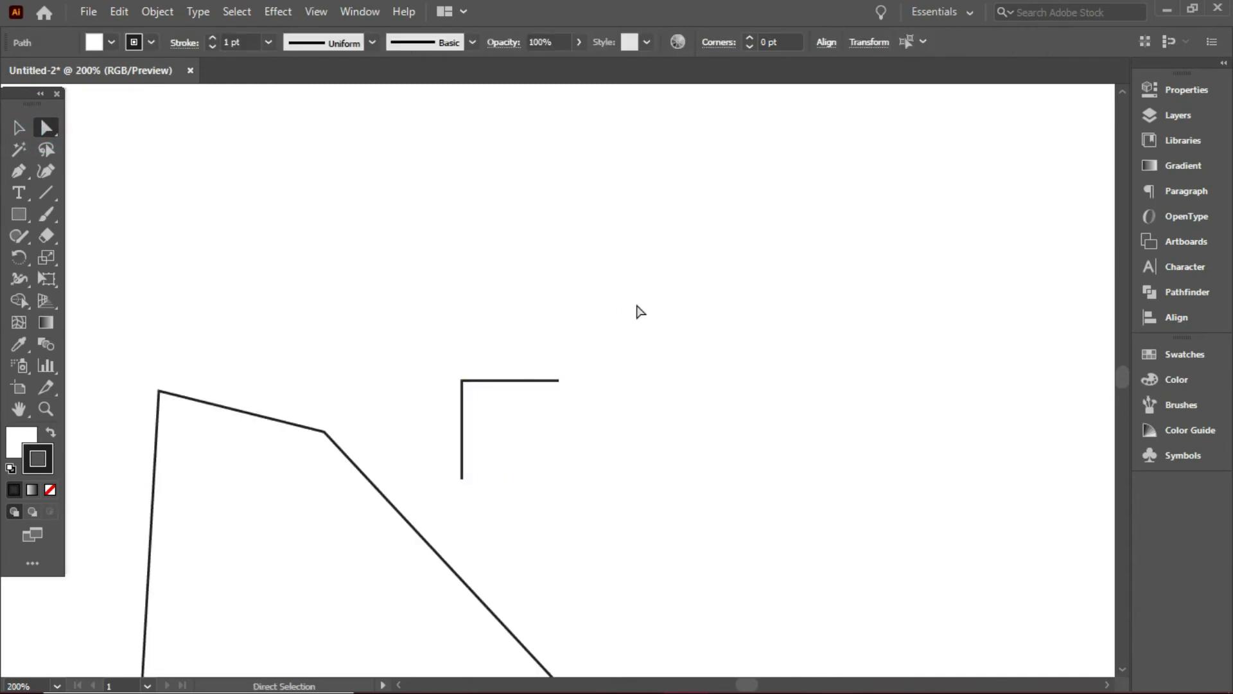
pyautogui.press('Delete')
pyautogui.hotkey('ctrl', '-')
# Draw two separate Pen tool lines: a vertical one ending at about X 164, Y 184 pt and a 45° diagonal ending at about X 270, Y 268 pt.
pyautogui.press('space')
pyautogui.moveTo(550, 344); pyautogui.dragTo(533, 264)
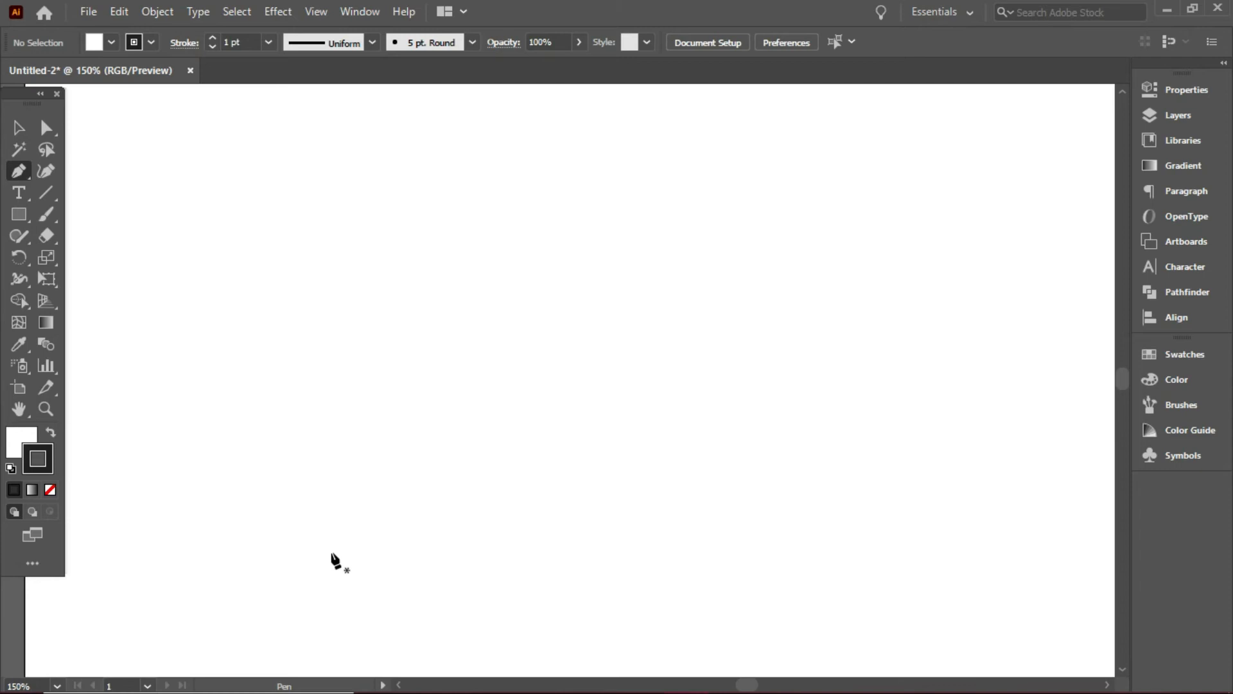
pyautogui.click(333, 549)
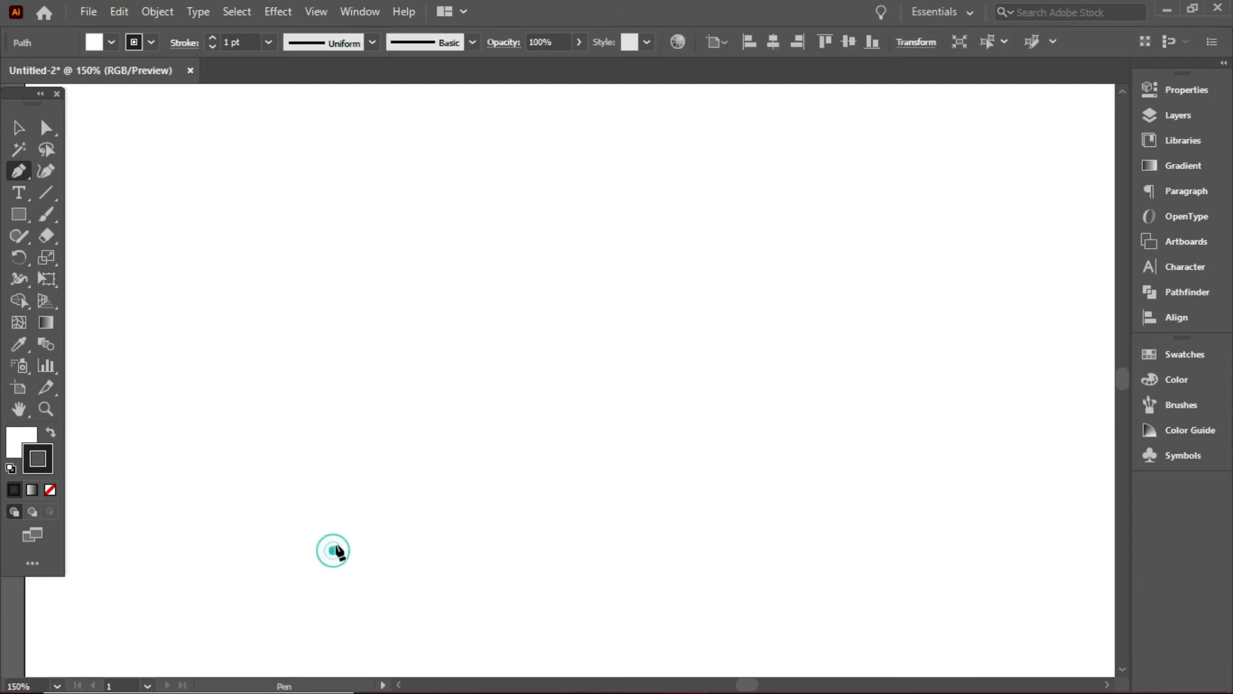
pyautogui.click(334, 289)
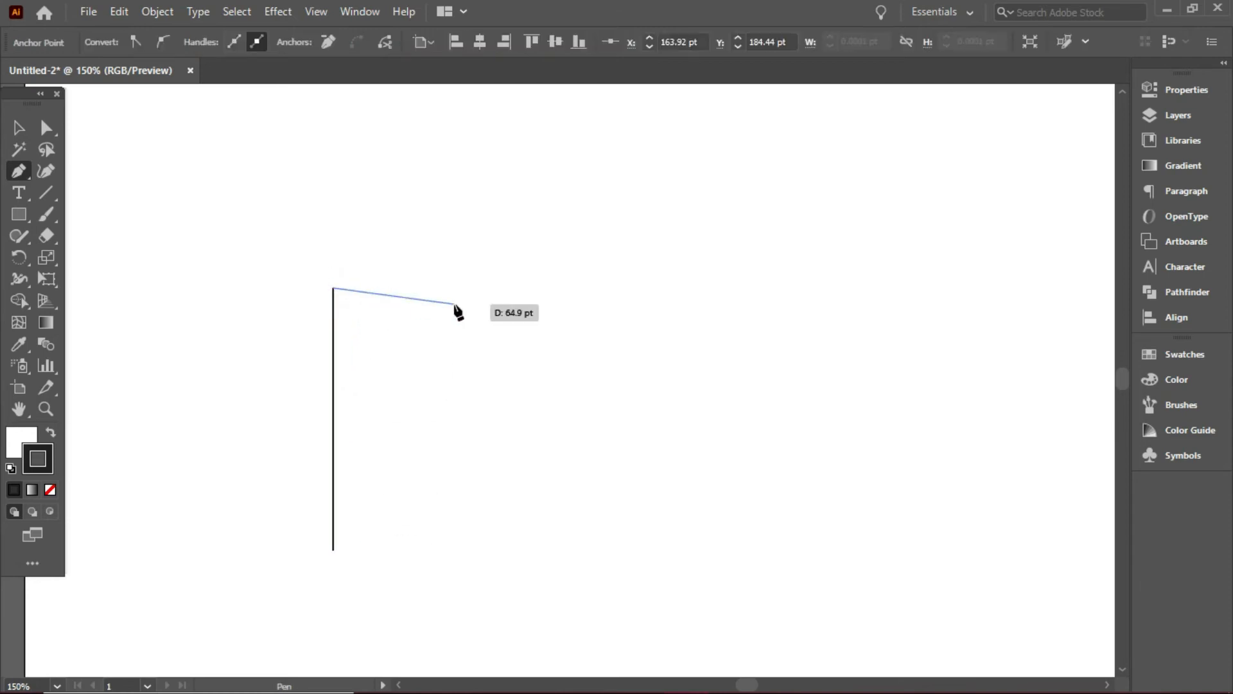
pyautogui.click(386, 298)
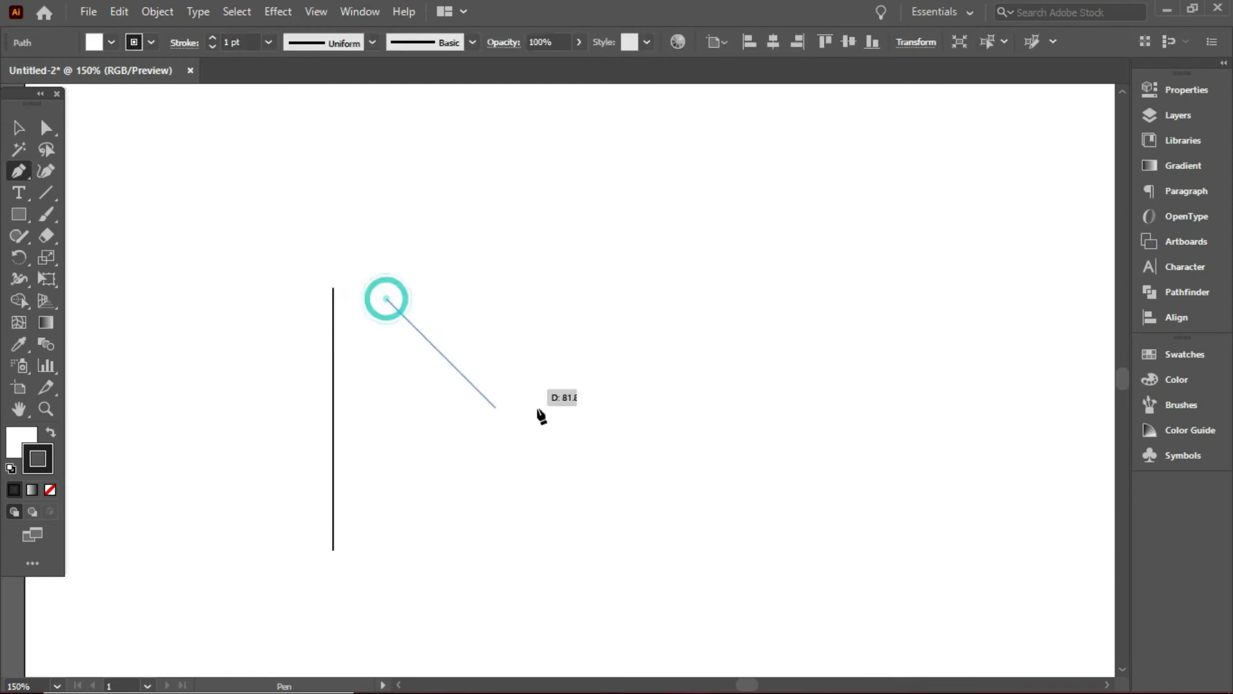
pyautogui.click(532, 444)
# Move the diagonal line so that its upper end sits right beside the vertical line's upper end.
pyautogui.click(47, 128)
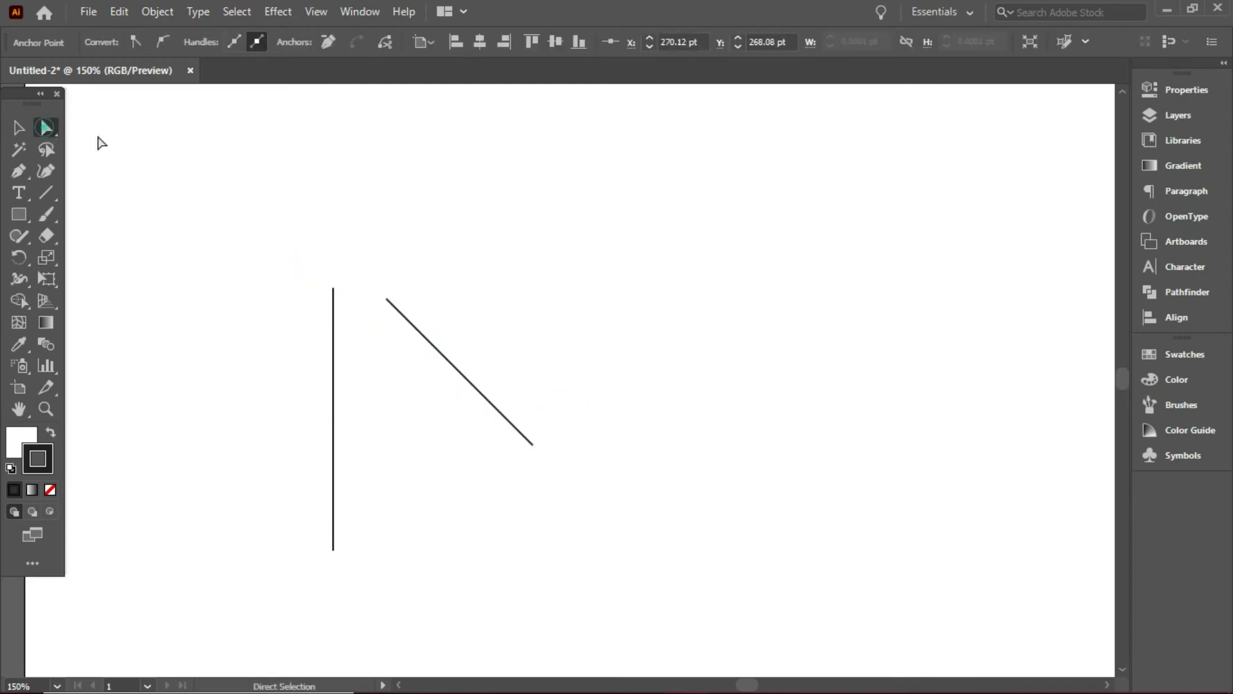
pyautogui.hotkey('ctrl', '=')
pyautogui.click(428, 193)
pyautogui.press('space')
pyautogui.moveTo(386, 518); pyautogui.dragTo(539, 666)
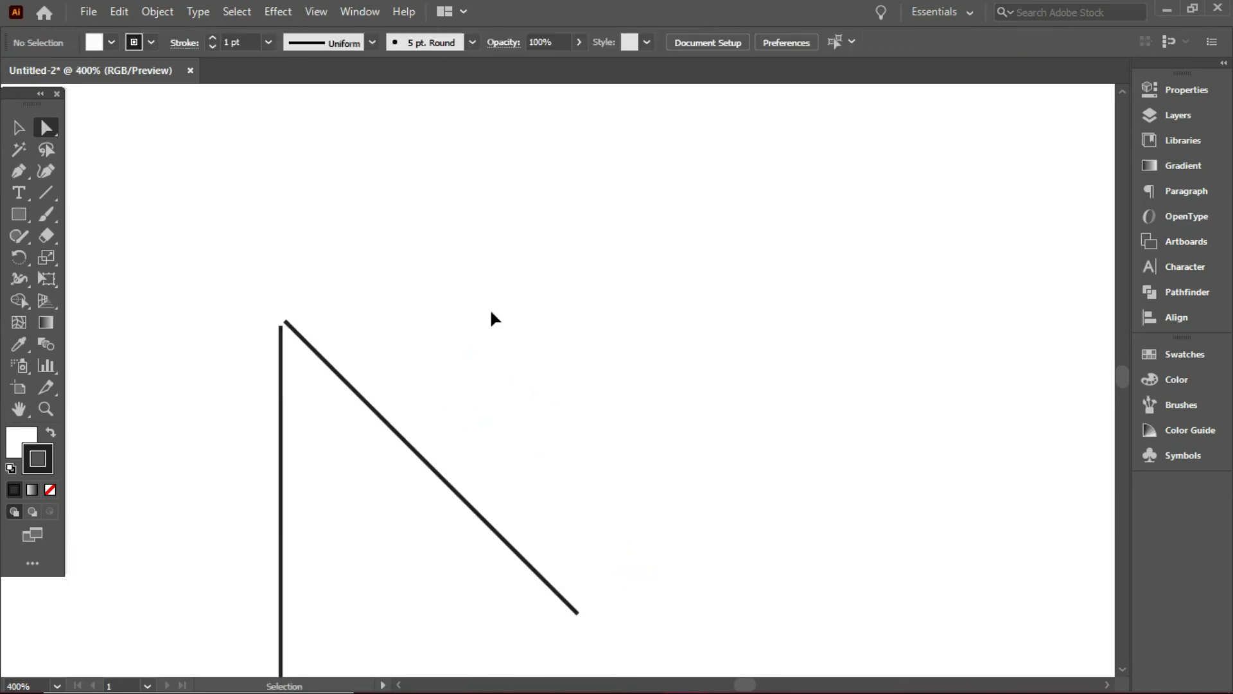
pyautogui.press('space')
pyautogui.moveTo(457, 328); pyautogui.dragTo(673, 290)
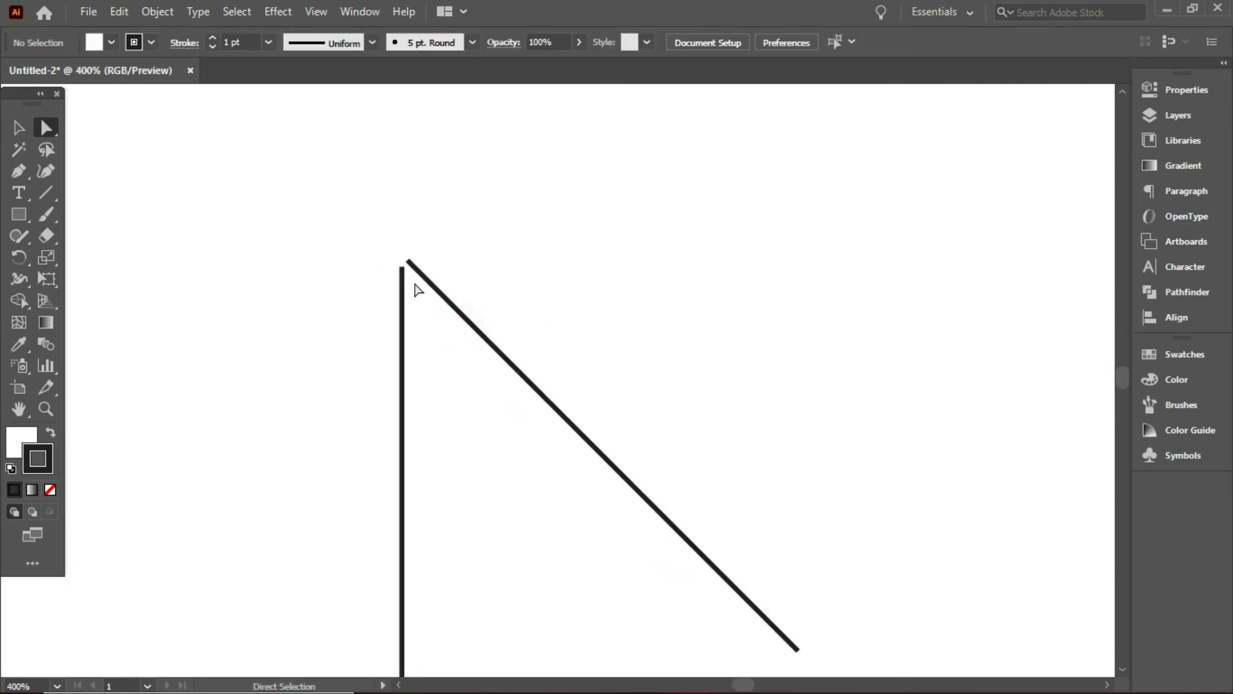
# Select the upper endpoints of both lines and average them with the axis set to Both.
pyautogui.moveTo(306, 203); pyautogui.dragTo(556, 371)
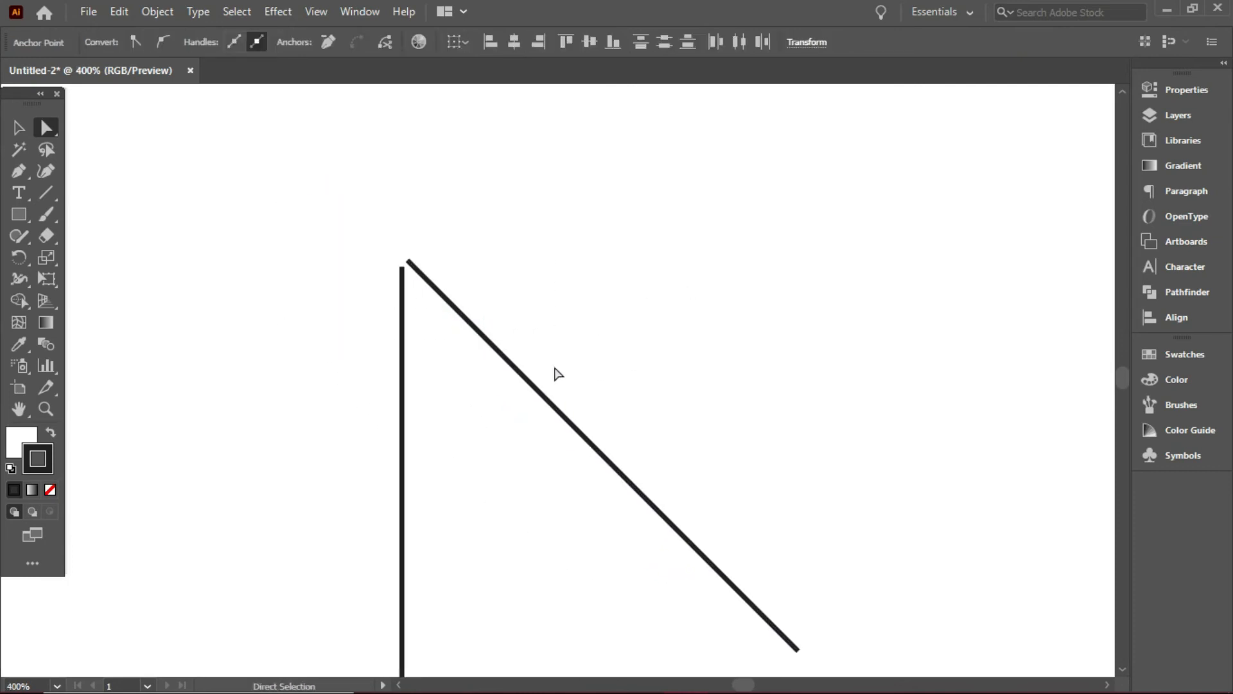
pyautogui.rightClick(416, 273)
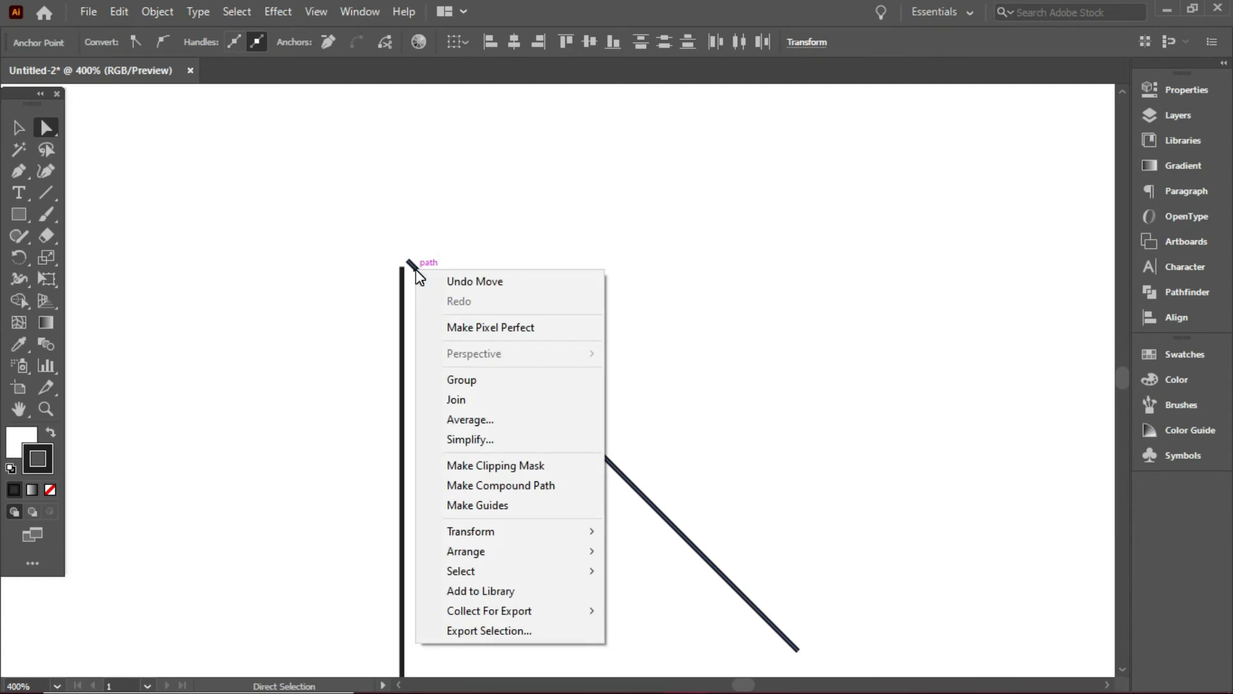
pyautogui.click(483, 422)
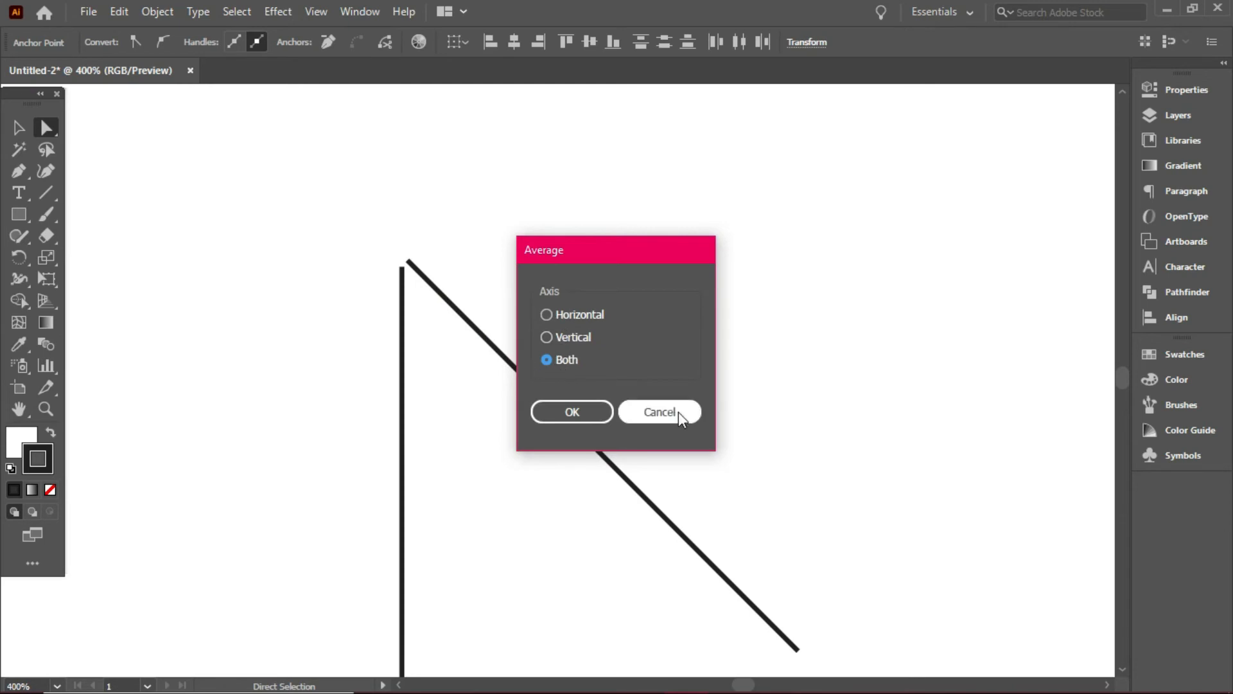
pyautogui.click(567, 412)
# Join the two coinciding upper endpoints into one corner point and inspect the sharp corner.
pyautogui.hotkey('ctrl', '+')
pyautogui.hotkey('ctrl', '+')
pyautogui.hotkey('ctrl', '+')
pyautogui.moveTo(546, 294)
pyautogui.mouseDown()
pyautogui.moveTo(514, 292)
pyautogui.moveTo(495, 309)
pyautogui.mouseUp()
pyautogui.hotkey('ctrl', '+')
pyautogui.hotkey('ctrl', '+')
pyautogui.hotkey('ctrl', '+')
pyautogui.moveTo(394, 261); pyautogui.dragTo(815, 525)
pyautogui.rightClick(482, 210)
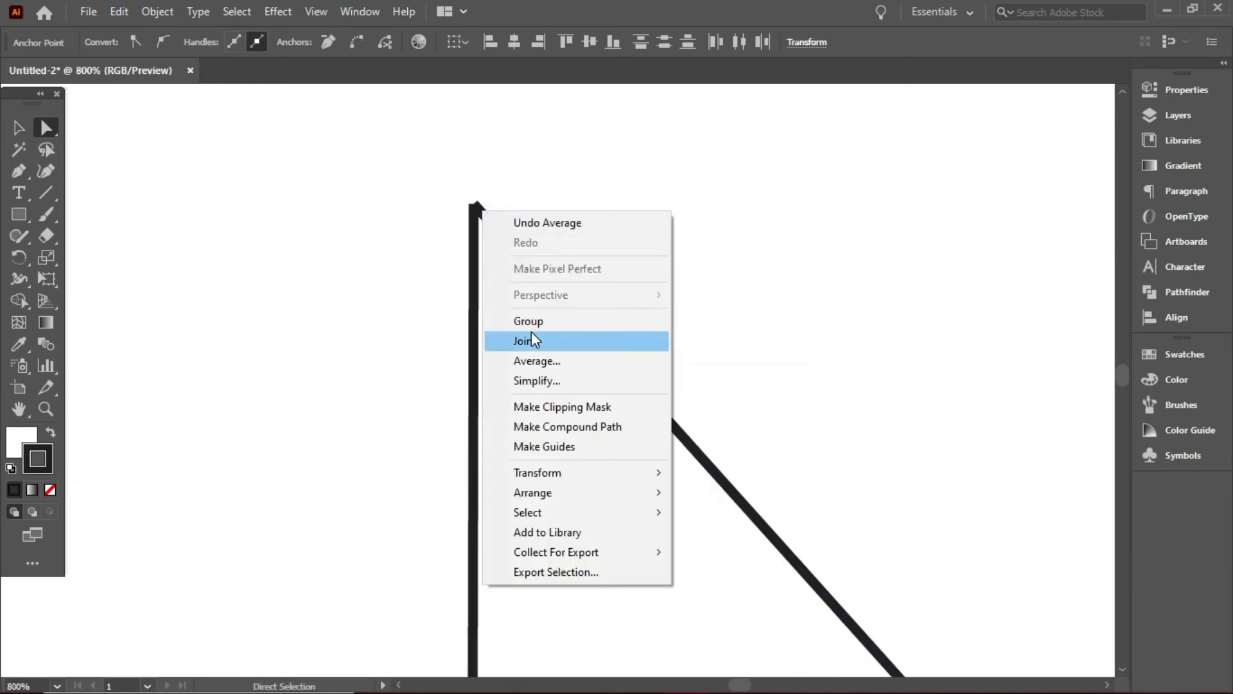
pyautogui.click(531, 334)
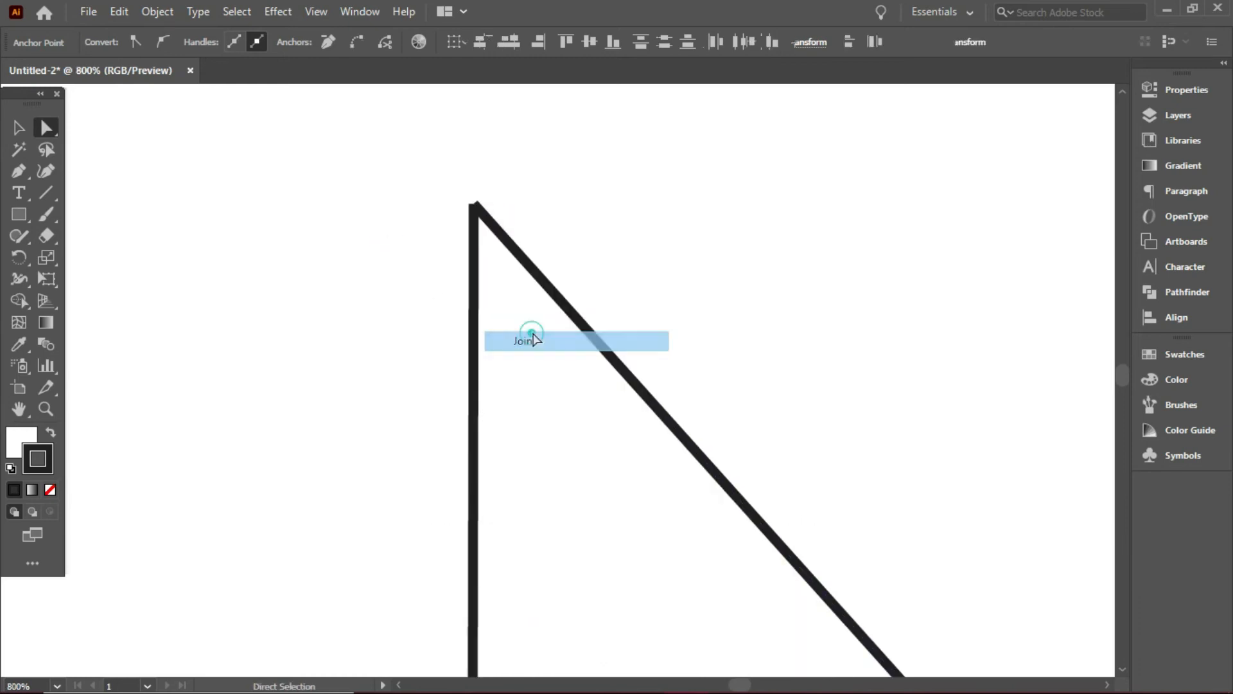
pyautogui.hotkey('ctrl', '+')
pyautogui.hotkey('ctrl', '+')
pyautogui.moveTo(628, 341); pyautogui.dragTo(618, 331)
pyautogui.hotkey('ctrl', '+')
pyautogui.hotkey('ctrl', '+')
pyautogui.hotkey('ctrl', '-')
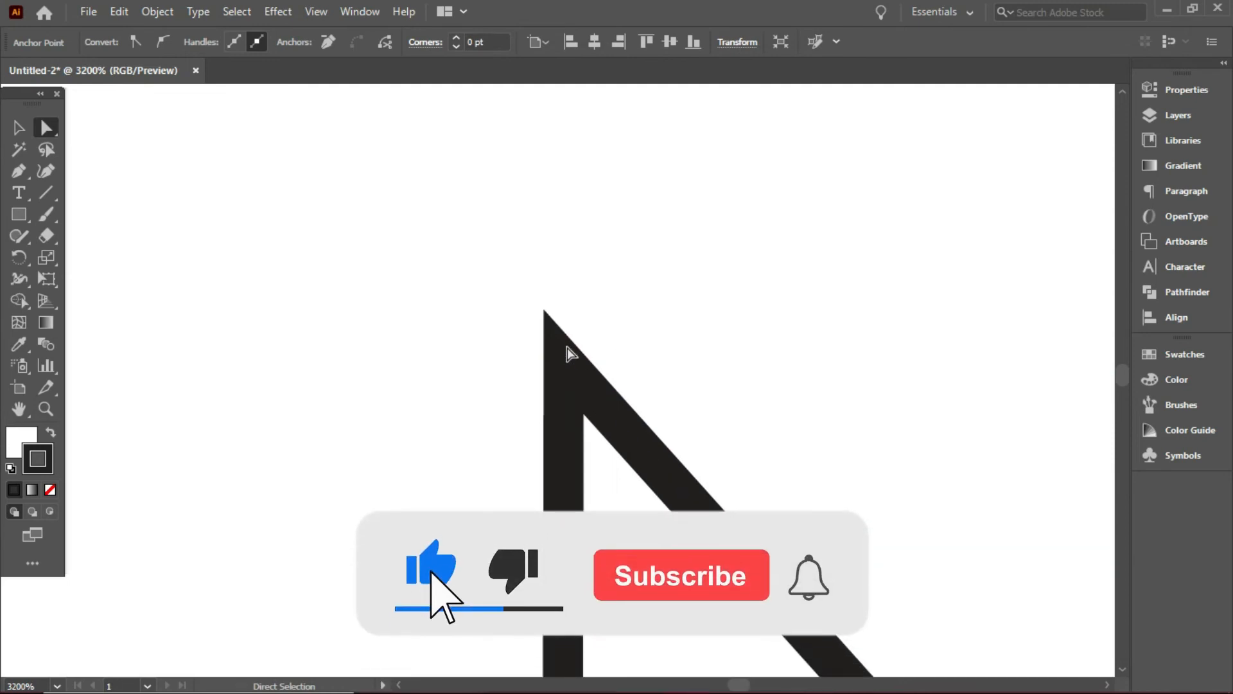
# Delete the joined two-line path, move the whole heart back onto the artboard, and deselect it.
pyautogui.hotkey('ctrl', '0')
pyautogui.click(407, 308)
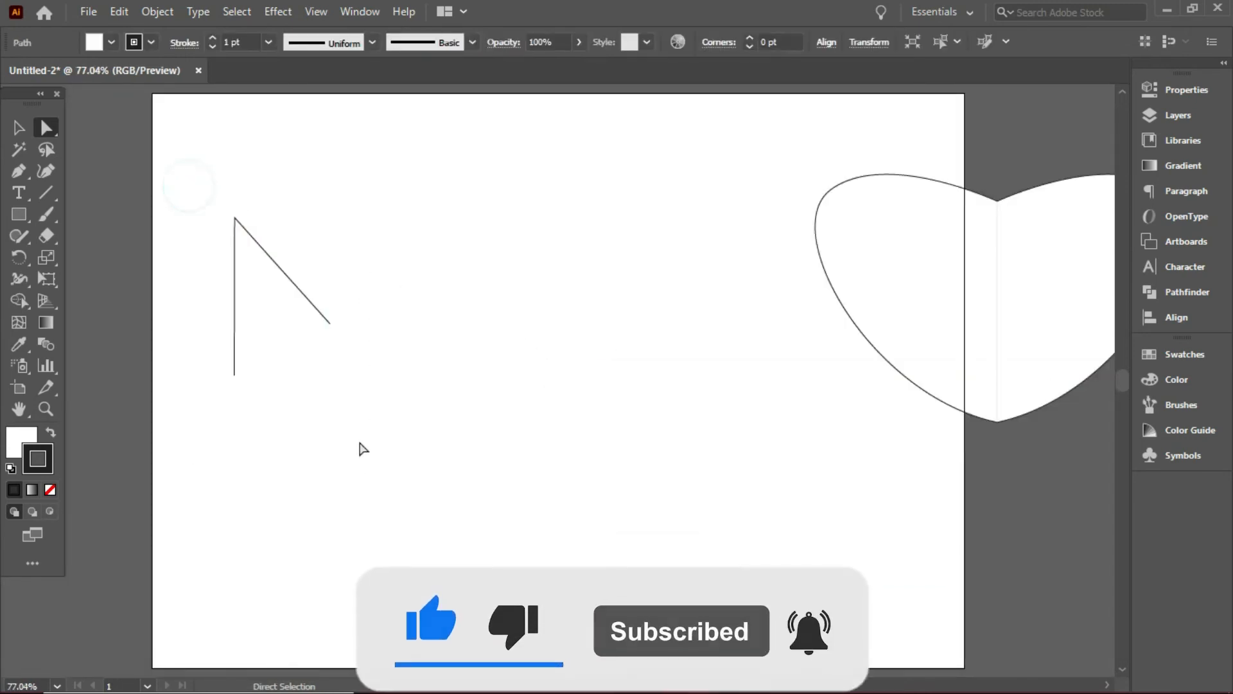
pyautogui.hotkey('ctrl', 'z')
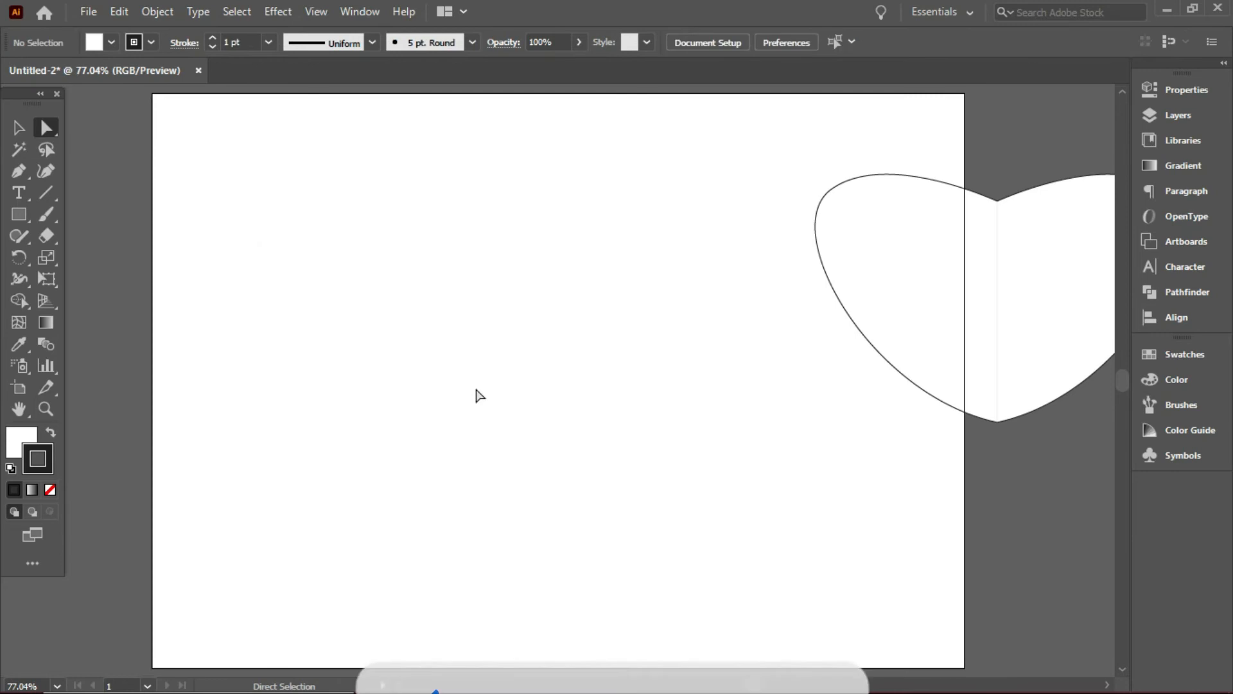
pyautogui.moveTo(243, 305); pyautogui.dragTo(596, 413)
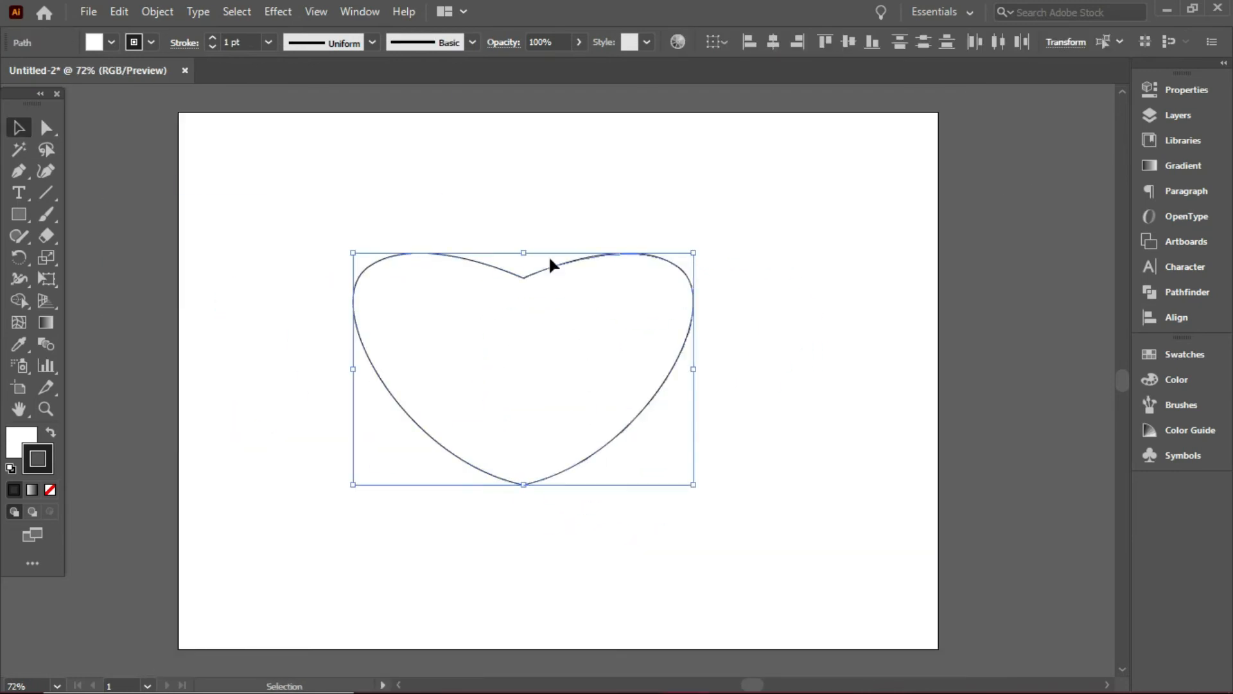
pyautogui.click(529, 185)
# Average the two meeting endpoints at the heart's upper notch, picked with the Direct Selection tool, and join them.
pyautogui.hotkey('ctrl', '+')
pyautogui.moveTo(553, 195); pyautogui.dragTo(729, 347)
pyautogui.hotkey('ctrl', '+')
pyautogui.scroll(3, 726, 349)
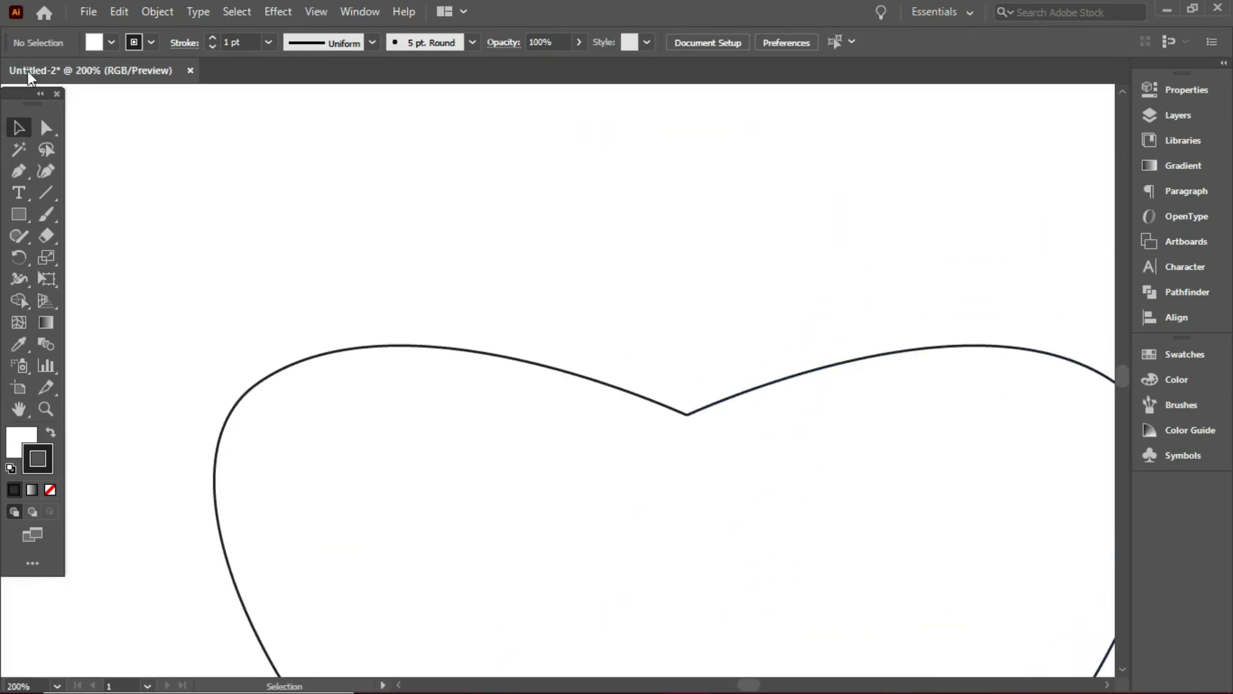
pyautogui.click(52, 132)
pyautogui.hotkey('ctrl', '+')
pyautogui.hotkey('ctrl', '+')
pyautogui.hotkey('ctrl', '+')
pyautogui.moveTo(942, 307); pyautogui.dragTo(561, 204)
pyautogui.moveTo(532, 347); pyautogui.dragTo(610, 427)
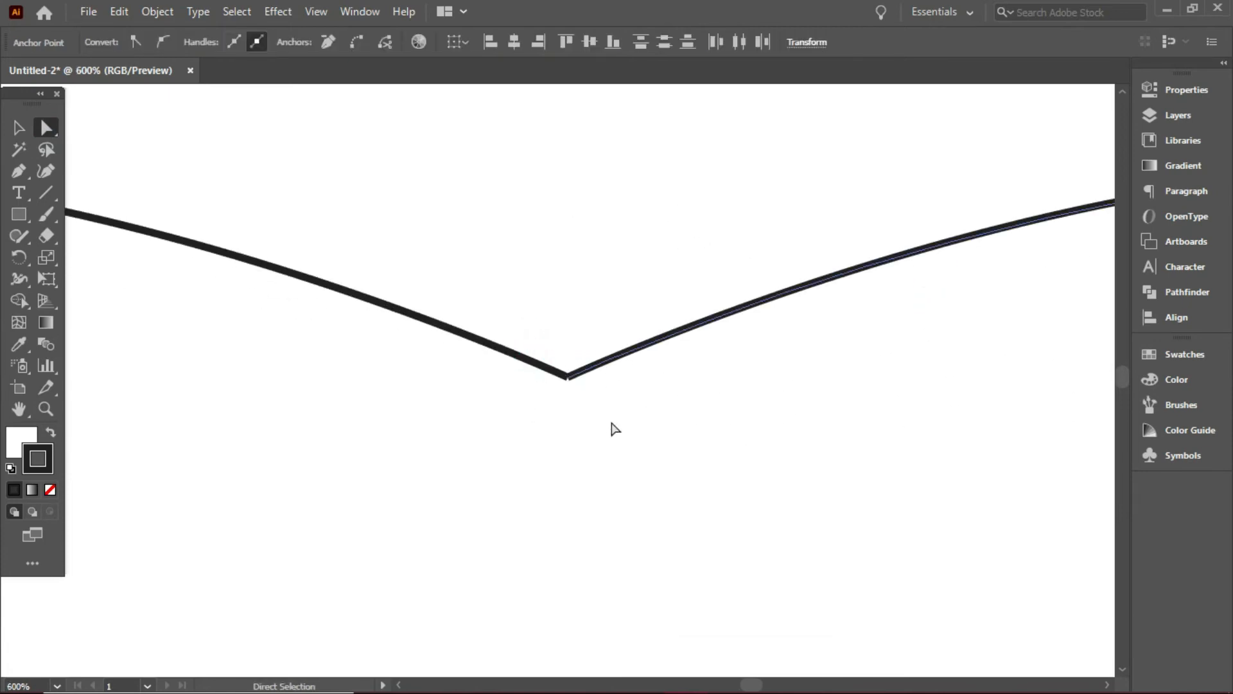
pyautogui.hotkey('ctrl', '+')
pyautogui.rightClick(576, 377)
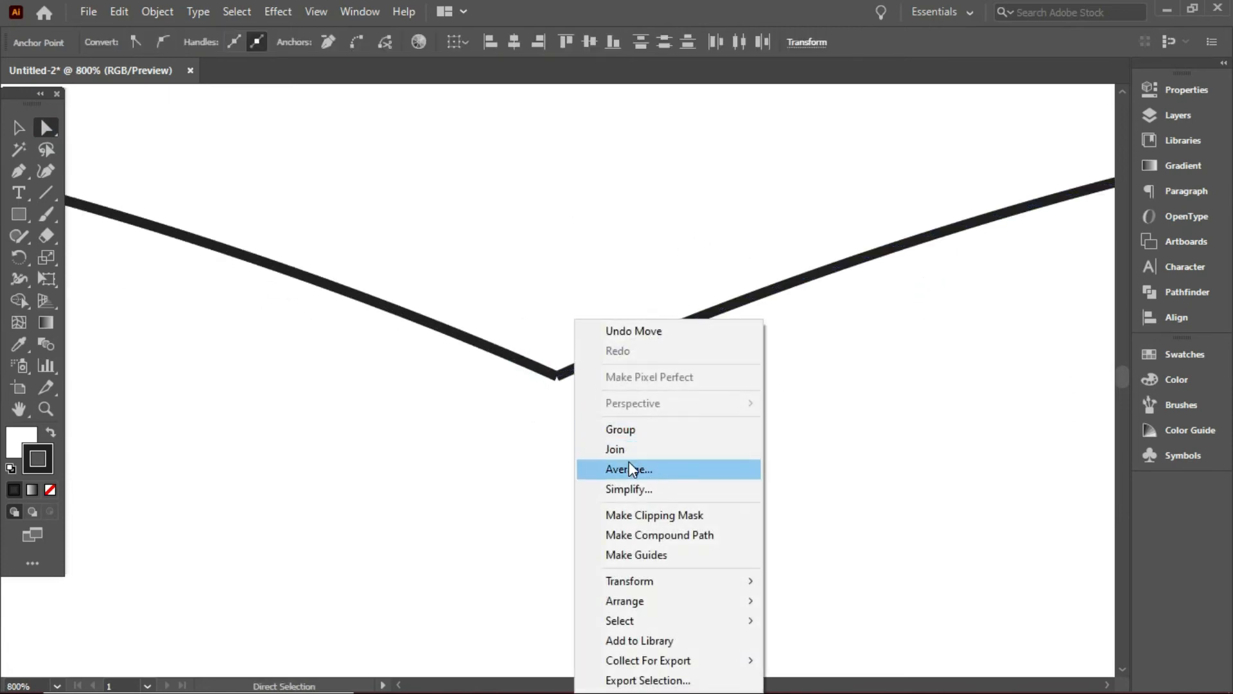
pyautogui.click(629, 468)
pyautogui.click(571, 405)
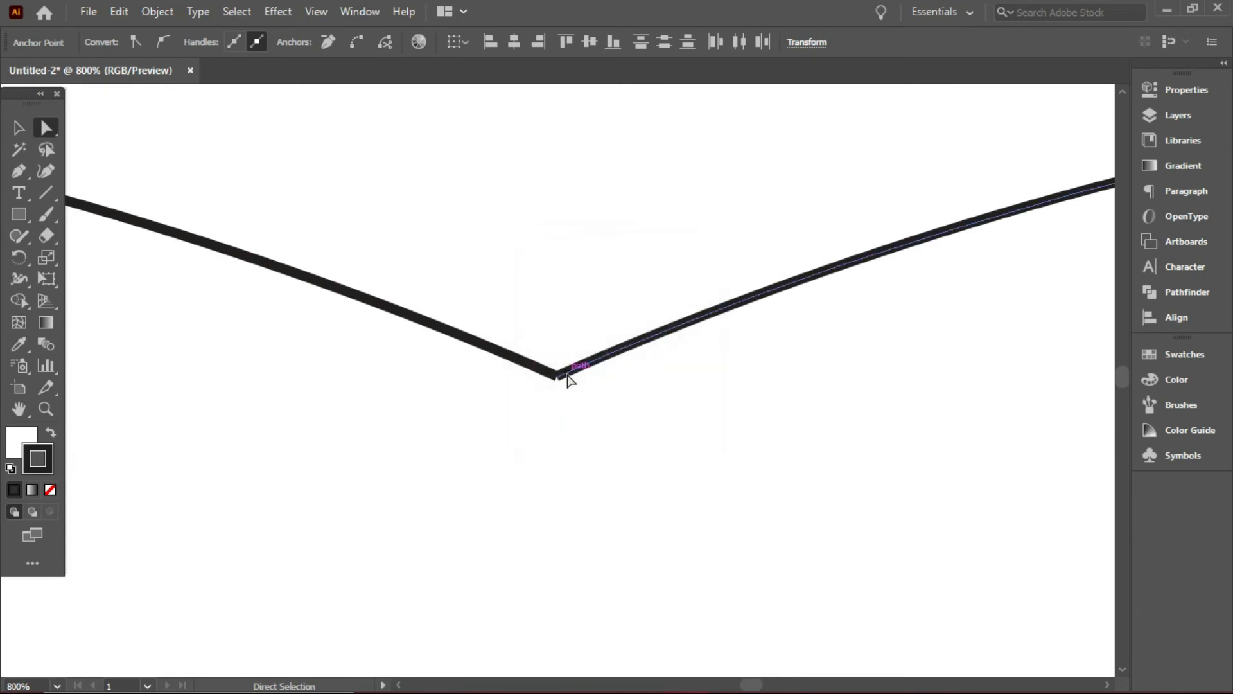
pyautogui.rightClick(565, 377)
pyautogui.click(618, 449)
# Examine the joined corner at the heart's upper notch at very high magnification.
pyautogui.hotkey('ctrl', '+')
pyautogui.hotkey('ctrl', '+')
pyautogui.hotkey('ctrl', '+')
pyautogui.hotkey('ctrl', '+')
pyautogui.hotkey('ctrl', '+')
pyautogui.hotkey('ctrl', '+')
pyautogui.hotkey('ctrl', '+')
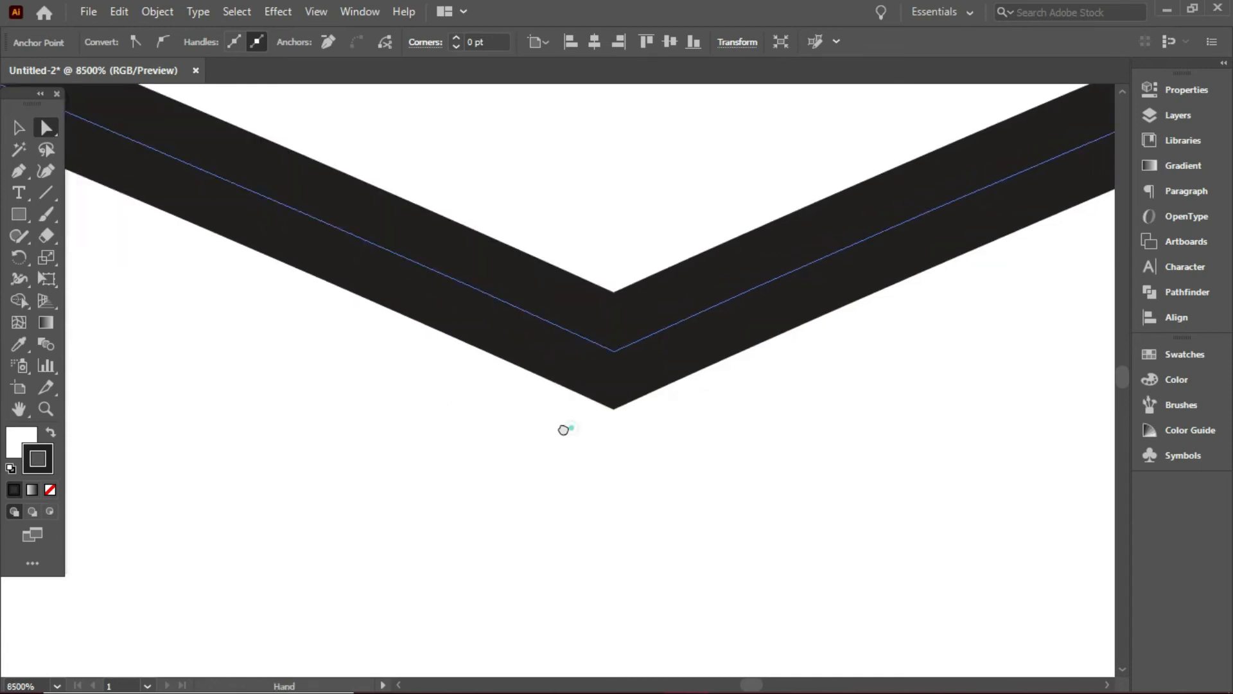
pyautogui.moveTo(565, 429); pyautogui.dragTo(507, 394)
pyautogui.hotkey('ctrl', '+')
pyautogui.hotkey('ctrl', '+')
pyautogui.hotkey('ctrl', '+')
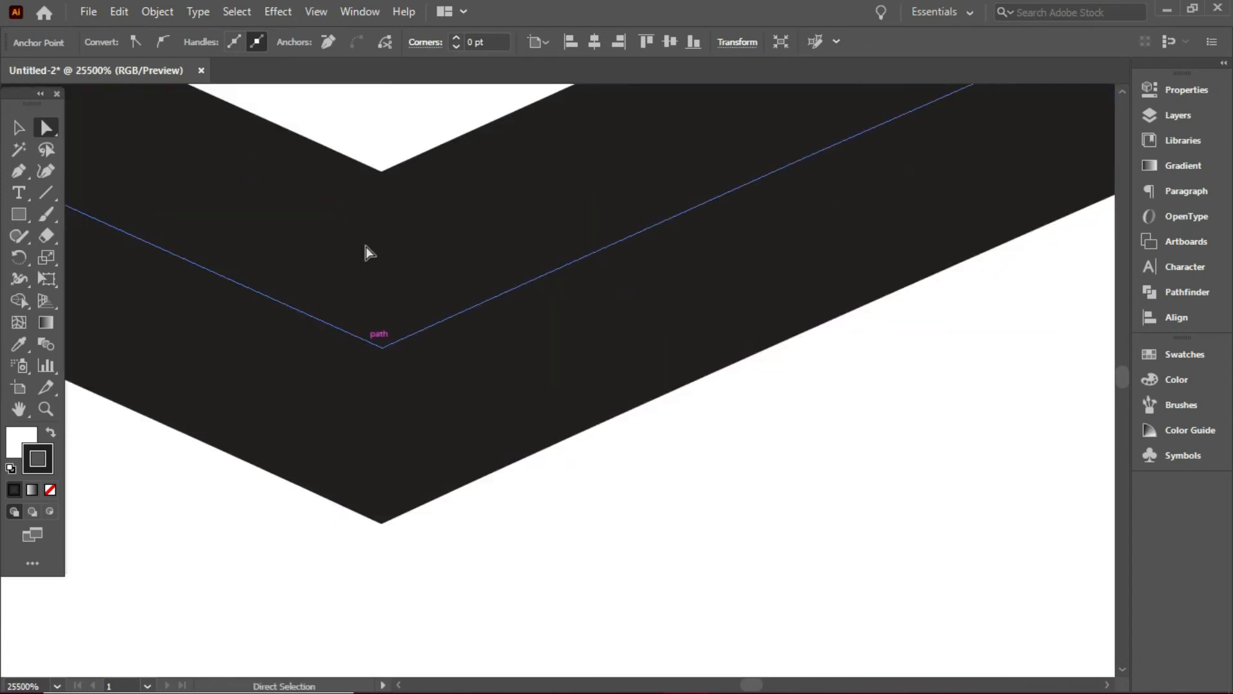
pyautogui.hotkey('ctrl', '-')
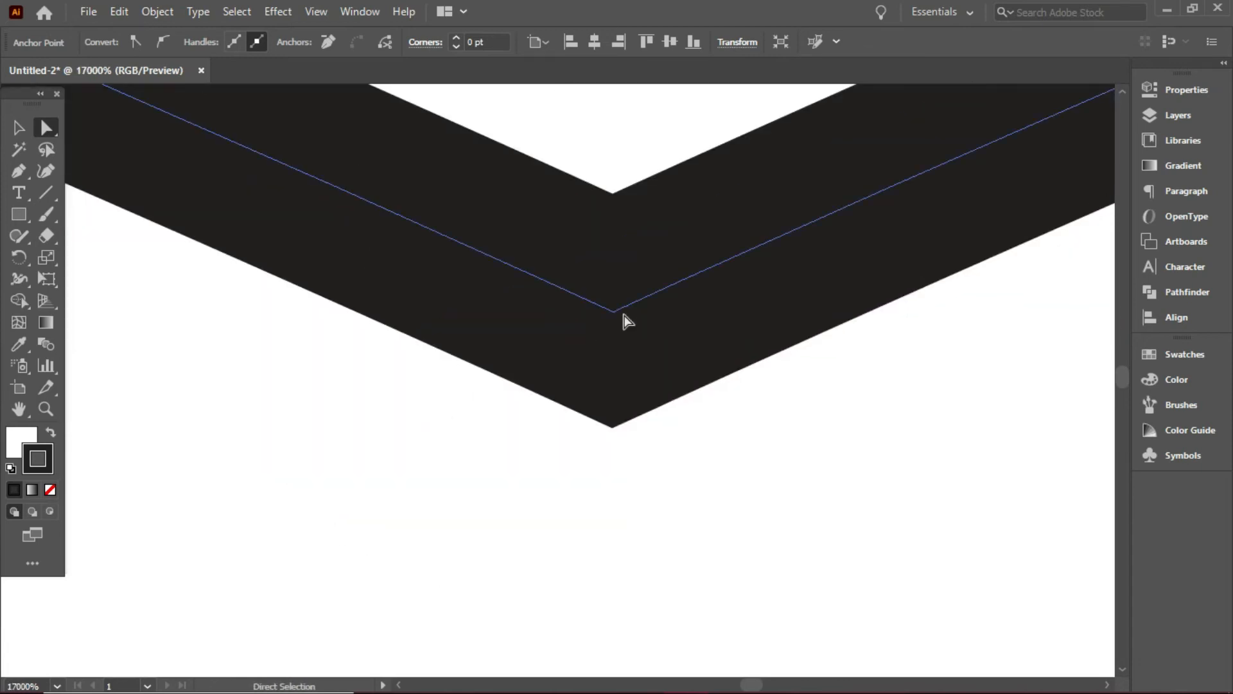
pyautogui.hotkey('ctrl', '-')
pyautogui.hotkey('ctrl', '-')
pyautogui.hotkey('ctrl', '-')
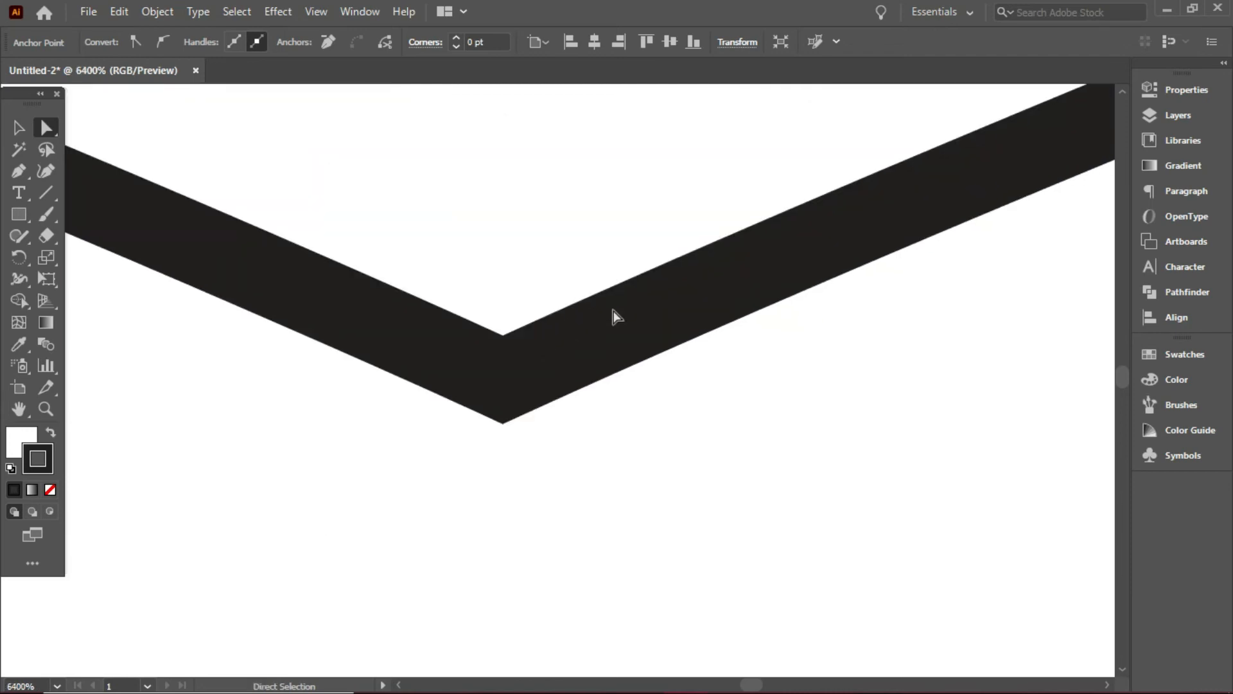
# Average the two meeting endpoints at the heart's bottom tip, picked with the Direct Selection tool, and join them.
pyautogui.hotkey('ctrl', '0')
pyautogui.press('z')
pyautogui.moveTo(493, 461); pyautogui.dragTo(577, 568)
pyautogui.moveTo(466, 206); pyautogui.dragTo(584, 295)
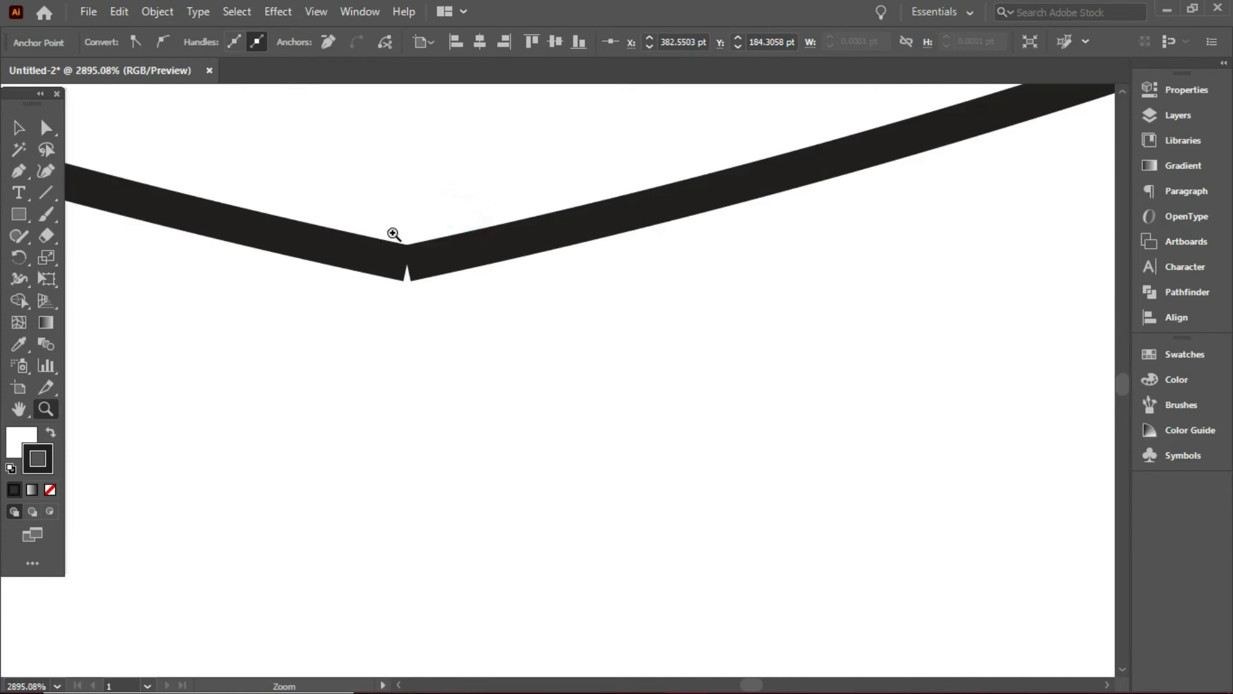
pyautogui.moveTo(361, 218); pyautogui.dragTo(531, 349)
pyautogui.moveTo(429, 358); pyautogui.dragTo(578, 373)
pyautogui.scroll(3, 619, 458)
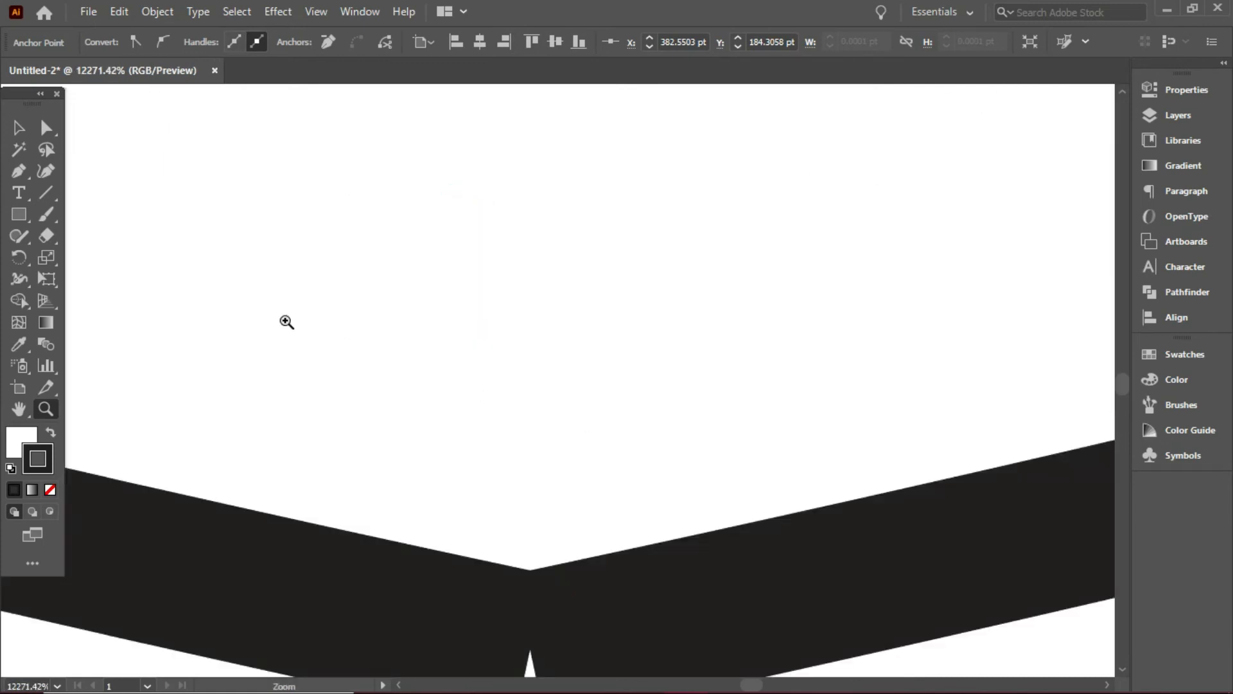
pyautogui.press('a')
pyautogui.scroll(3, 413, 341)
pyautogui.press('space')
pyautogui.scroll(-5, 463, 358)
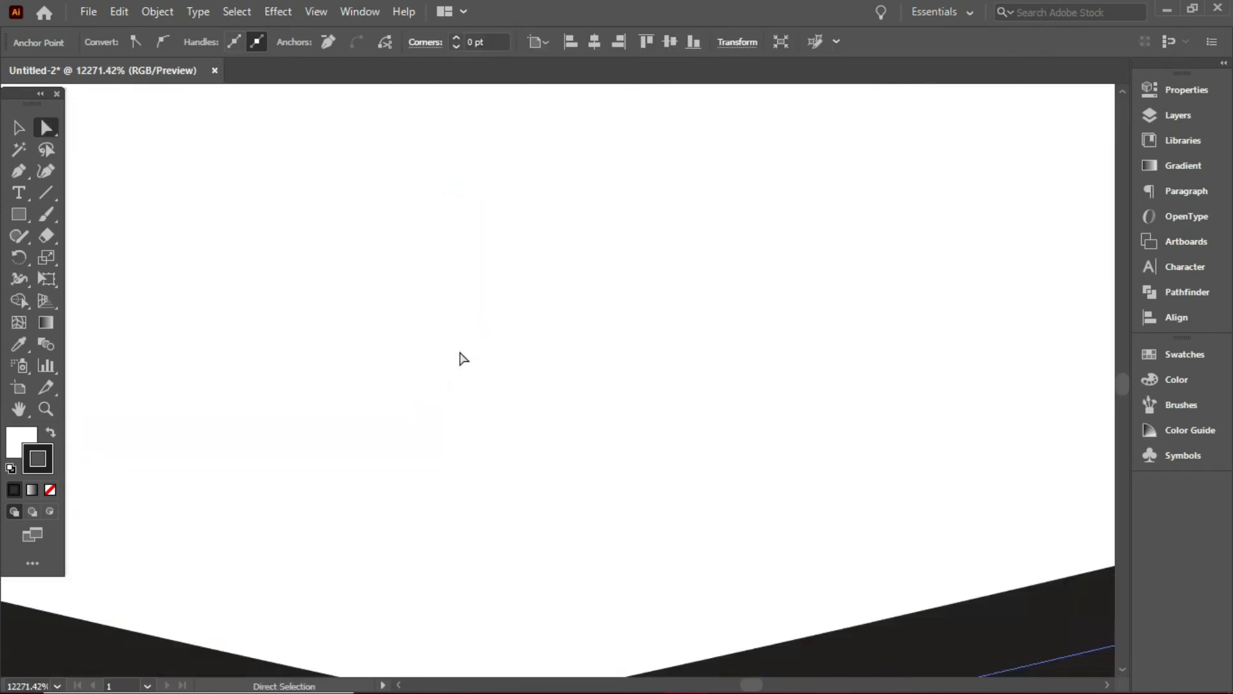
pyautogui.moveTo(322, 502); pyautogui.dragTo(655, 204)
pyautogui.rightClick(510, 278)
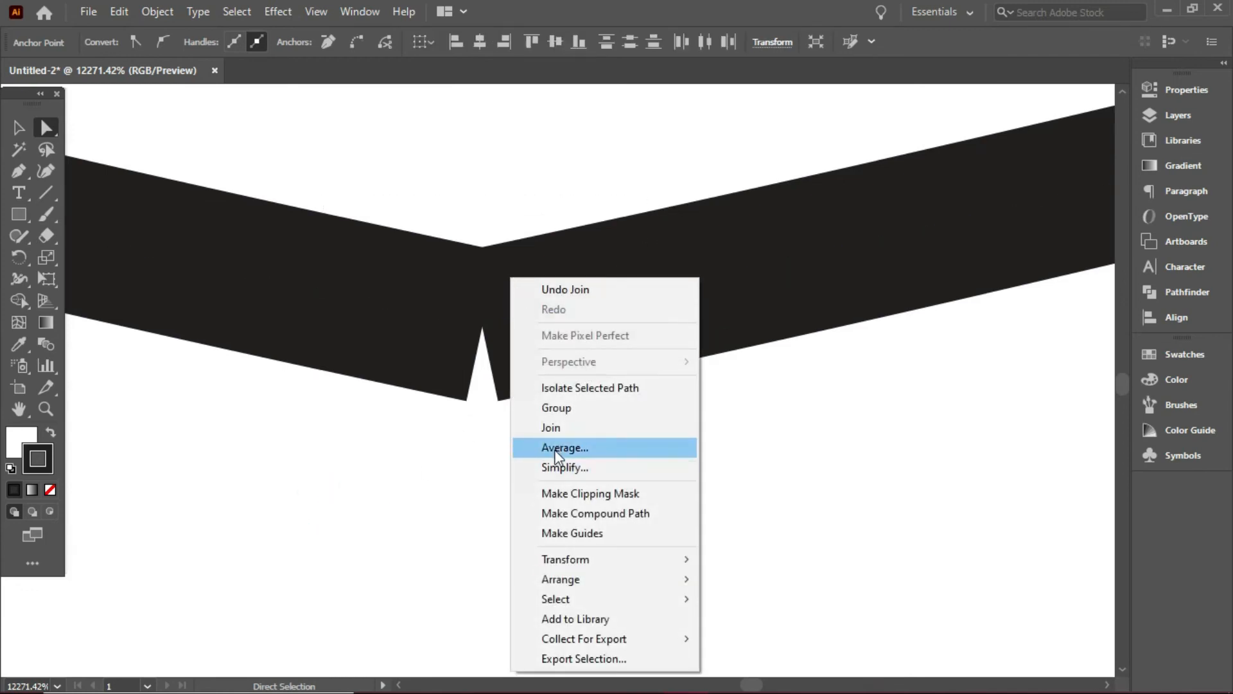
pyautogui.click(559, 447)
pyautogui.click(567, 414)
pyautogui.rightClick(510, 294)
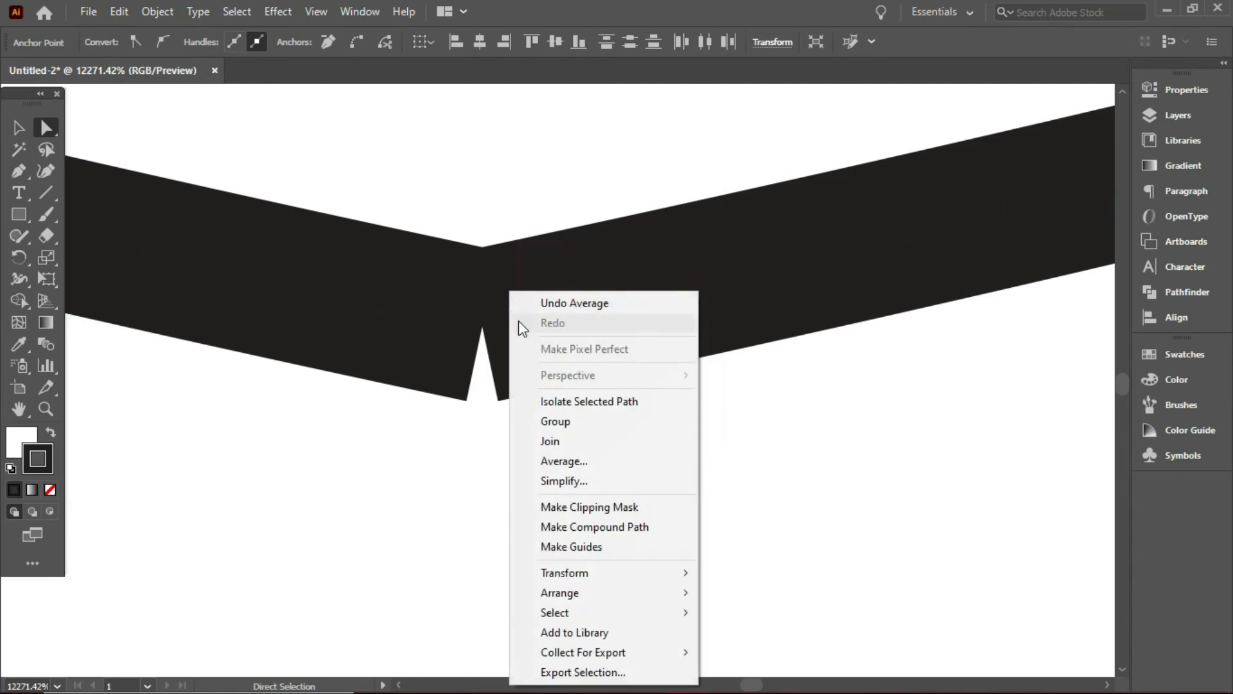
pyautogui.click(555, 438)
# Move the whole heart across the artboard's right edge to free the drawing area, and deselect it.
pyautogui.hotkey('ctrl', '0')
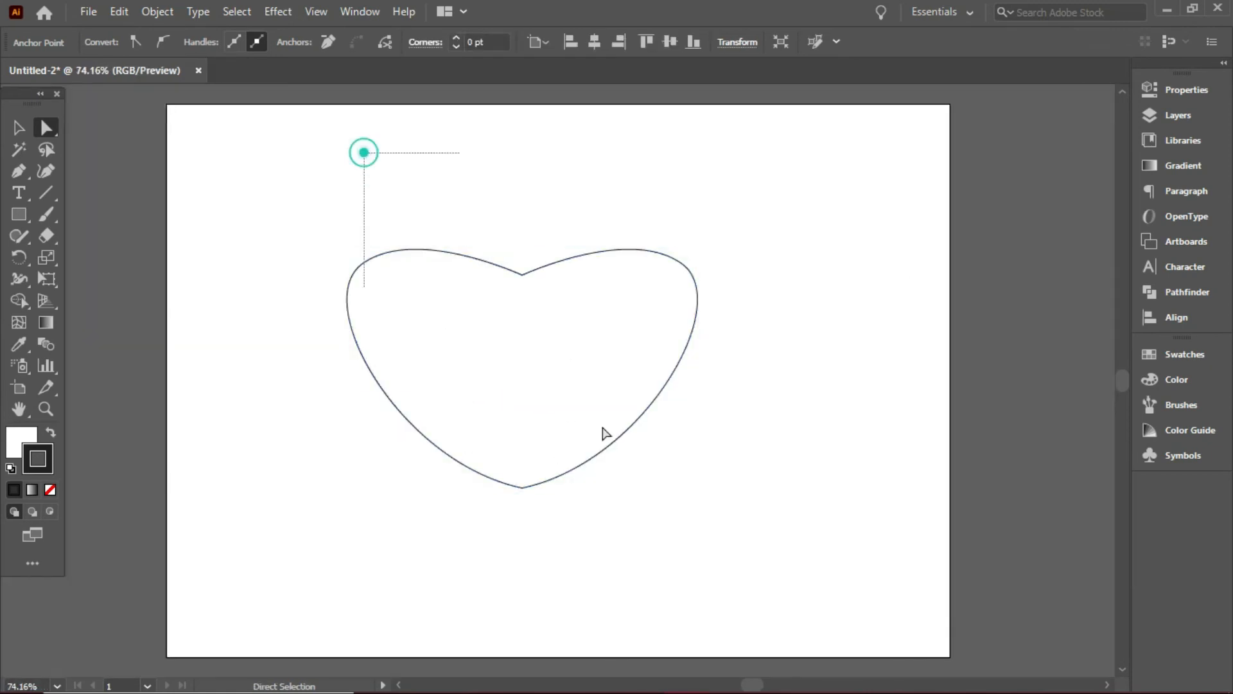
pyautogui.moveTo(531, 377); pyautogui.dragTo(1052, 390)
pyautogui.click(492, 220)
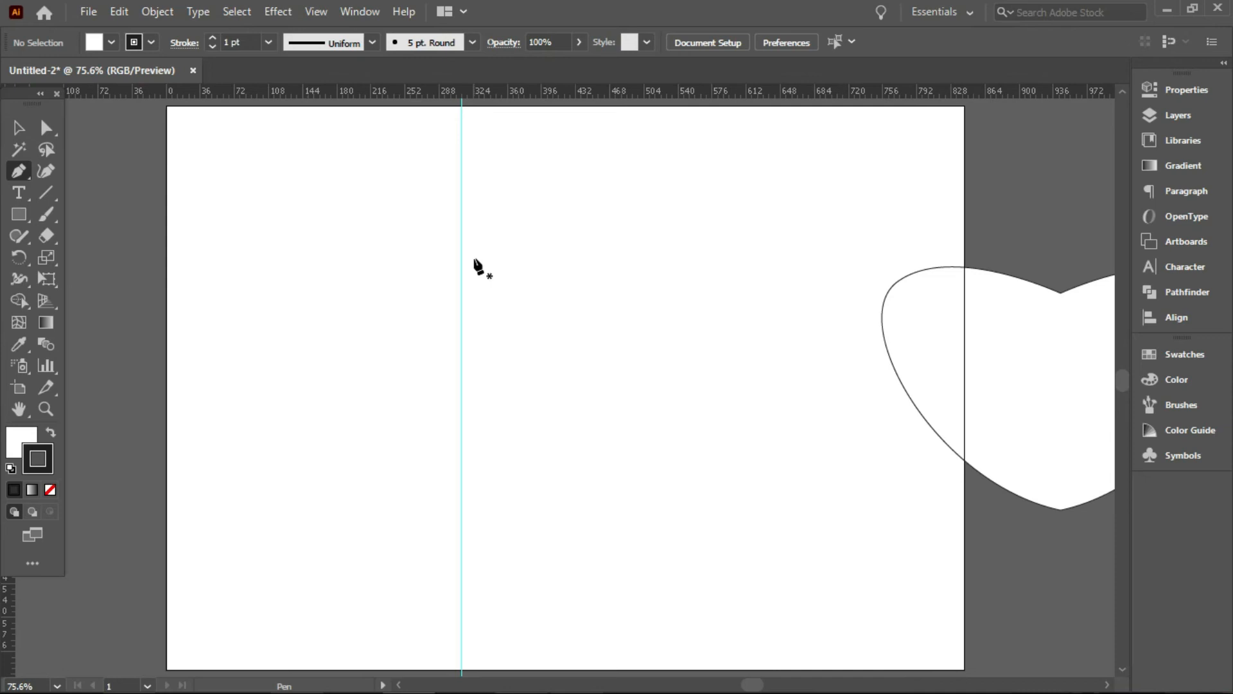
# Draw the open left half of a spade with the Pen tool, with curved lobe and stem and a flat base, starting and ending on the vertical guide.
pyautogui.click(461, 250)
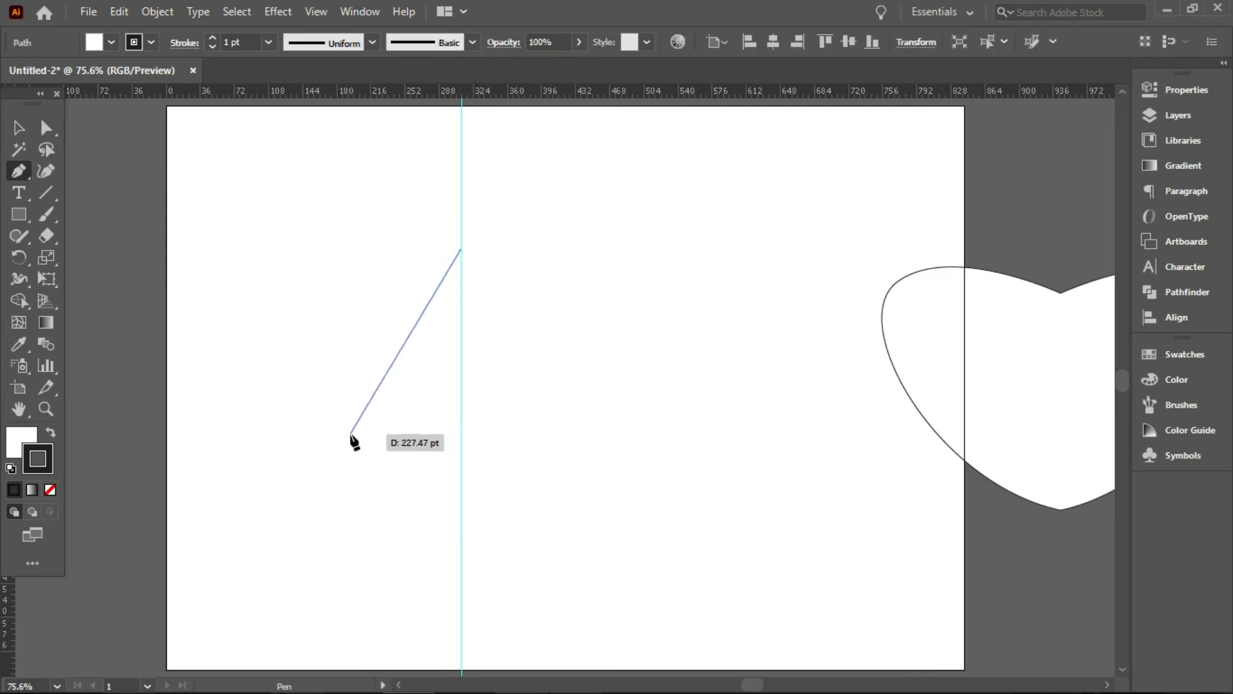
pyautogui.moveTo(370, 413); pyautogui.dragTo(377, 457)
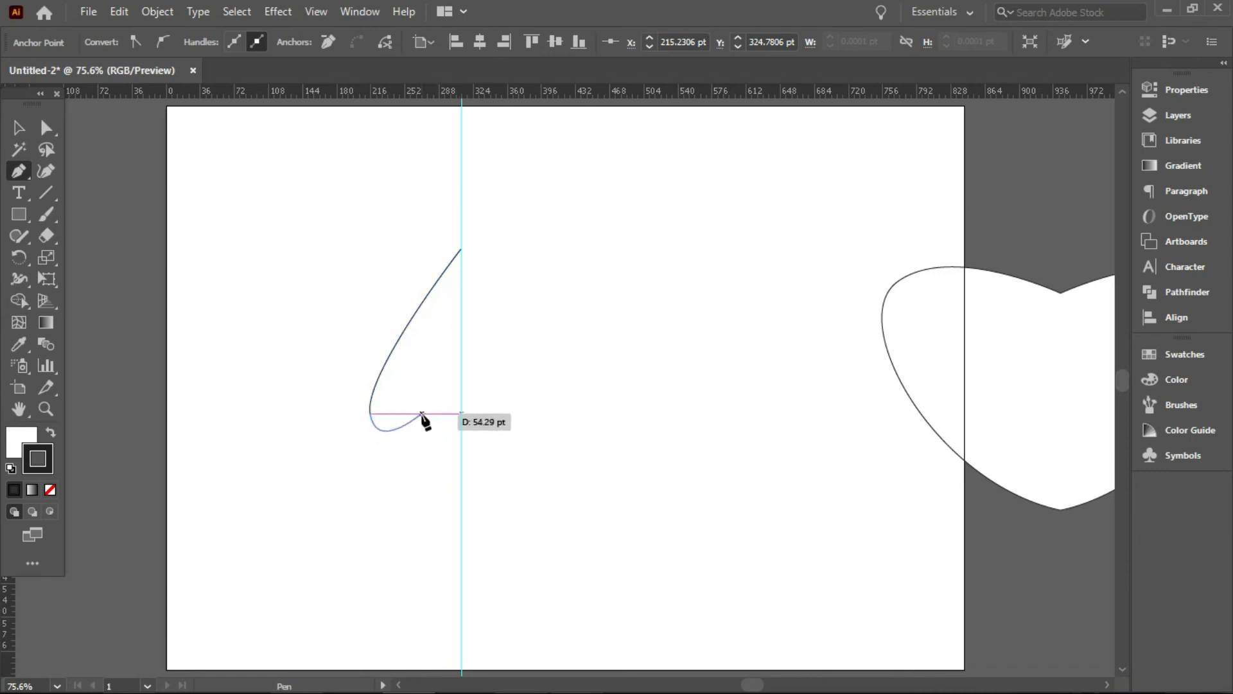
pyautogui.moveTo(422, 413); pyautogui.dragTo(405, 391)
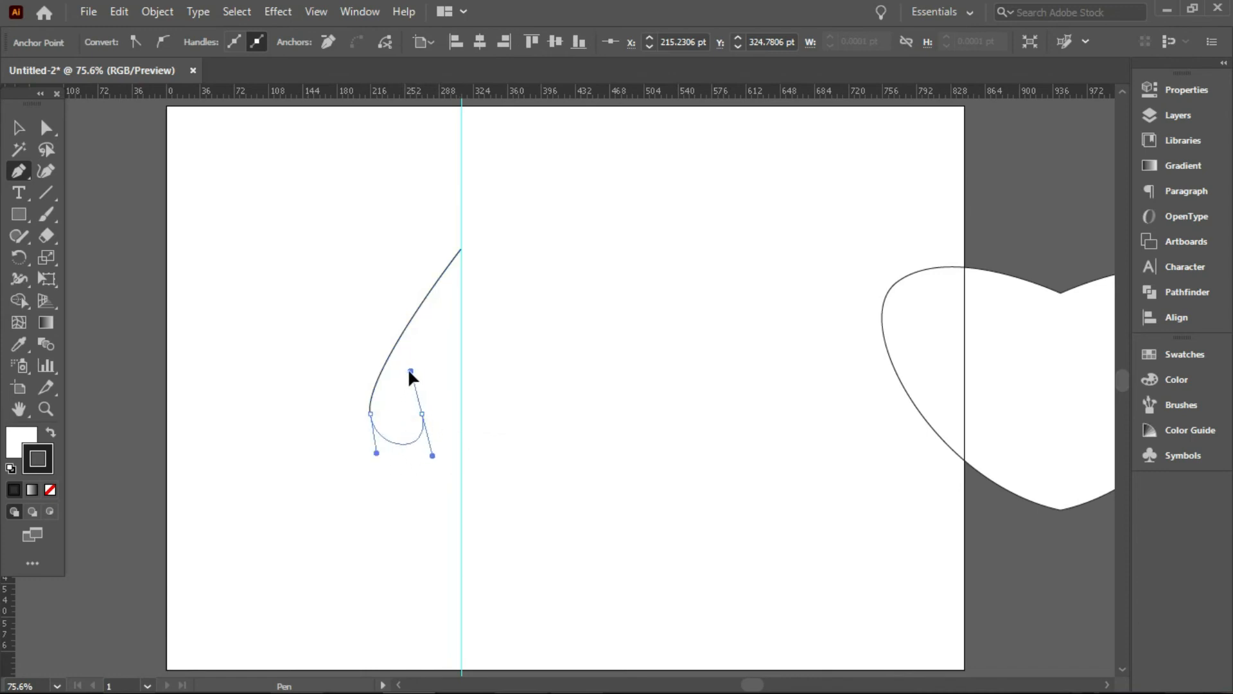
pyautogui.moveTo(417, 385); pyautogui.dragTo(461, 520)
pyautogui.moveTo(461, 519); pyautogui.dragTo(488, 520)
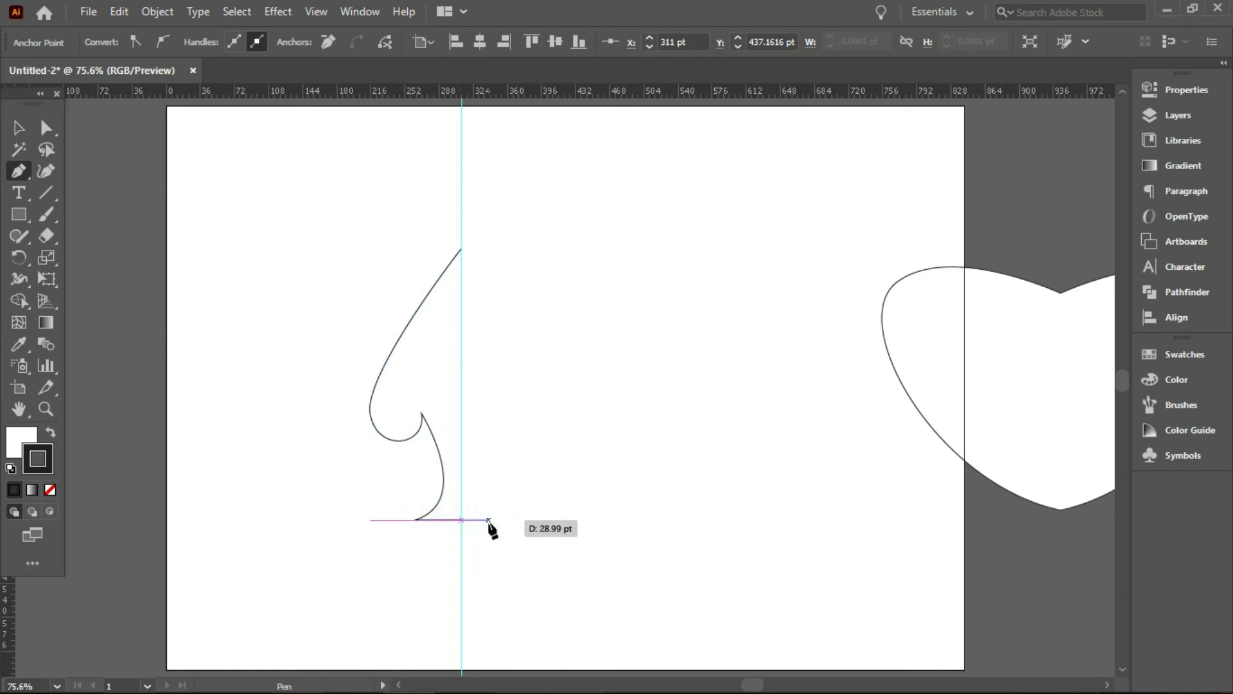
pyautogui.click(461, 520)
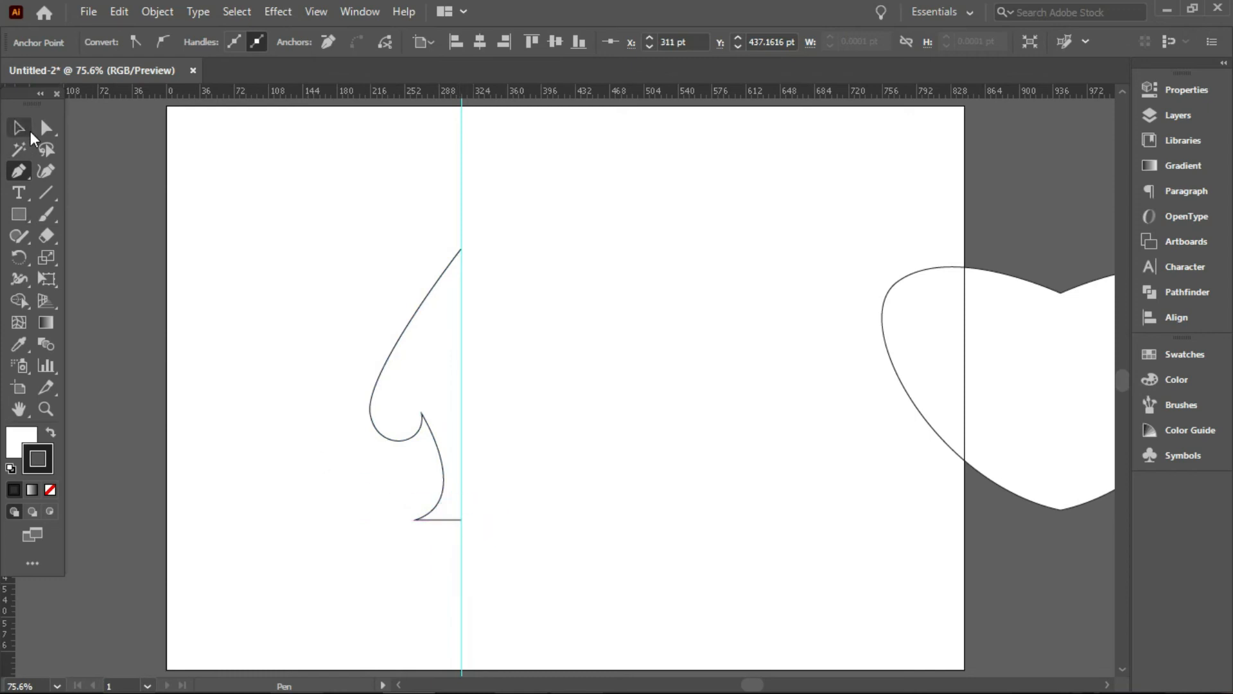
# Shorten the half-spade's stem by moving its flat base straight up with the Direct Selection tool, with the guides hidden.
pyautogui.click(365, 253)
pyautogui.hotkey('ctrl', ';')
pyautogui.hotkey('ctrl', '1')
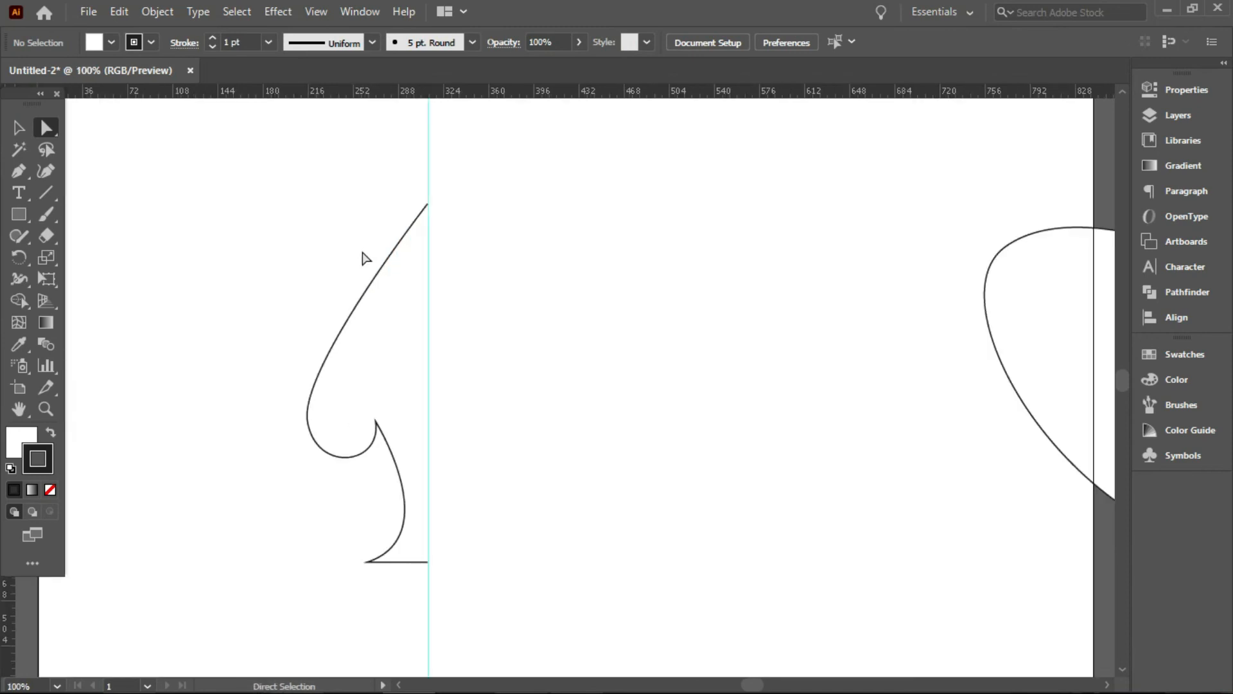
pyautogui.scroll(-2, 358, 269)
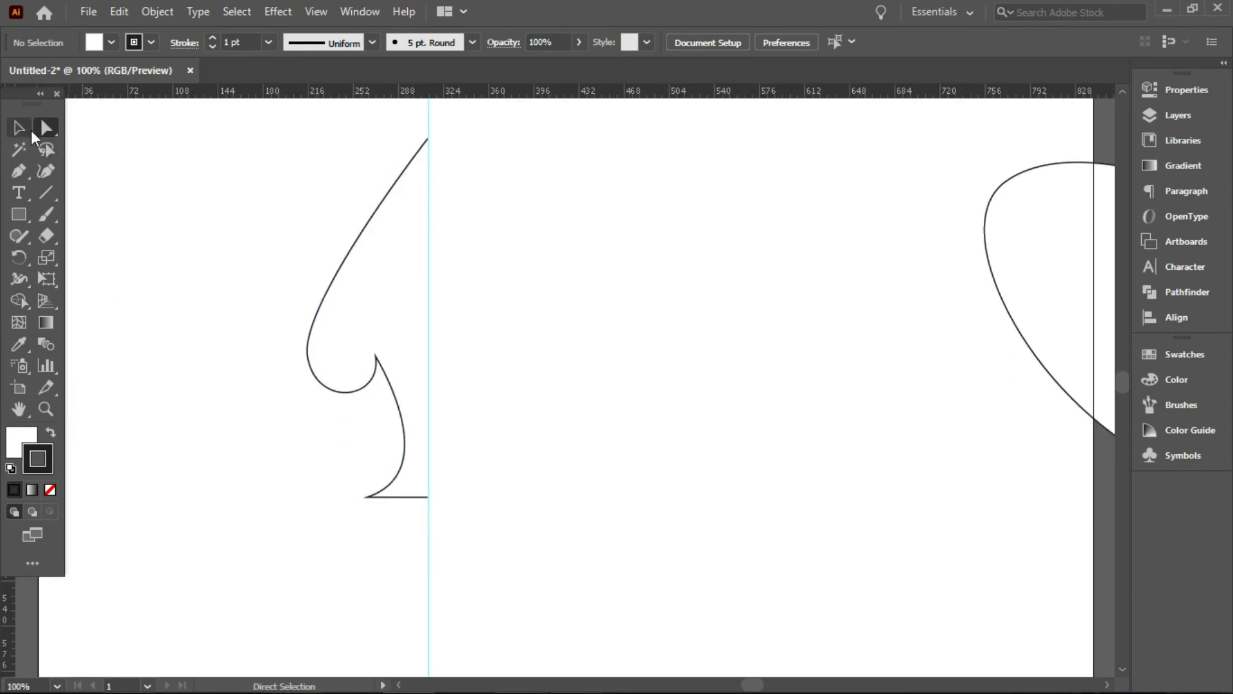
pyautogui.moveTo(259, 148); pyautogui.dragTo(558, 576)
pyautogui.moveTo(317, 465)
pyautogui.mouseDown()
pyautogui.moveTo(581, 595)
pyautogui.moveTo(334, 474)
pyautogui.mouseUp()
pyautogui.moveTo(270, 198); pyautogui.dragTo(550, 557)
pyautogui.hotkey('ctrl', '=')
pyautogui.moveTo(481, 526); pyautogui.dragTo(476, 480)
pyautogui.moveTo(457, 386); pyautogui.dragTo(782, 503)
pyautogui.moveTo(672, 470); pyautogui.dragTo(353, 435)
pyautogui.hotkey('ctrl', '=')
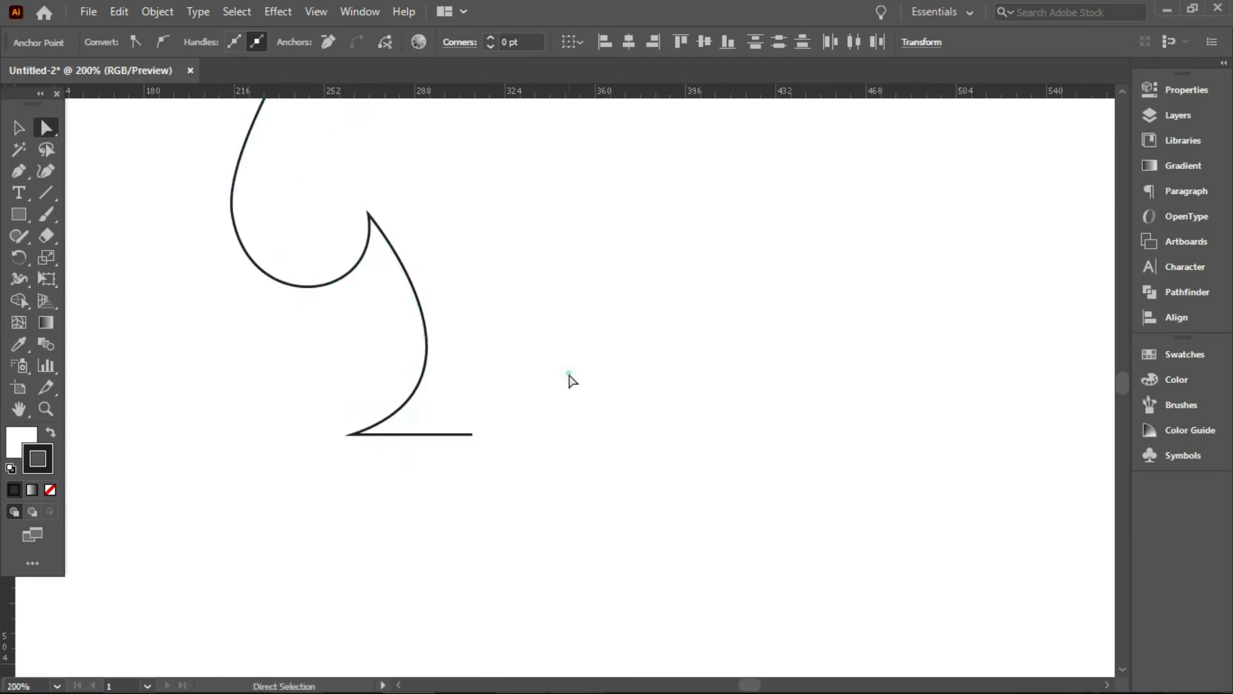
pyautogui.click(569, 377)
# Select the whole half-spade and make a reflected copy of it across the vertical axis.
pyautogui.hotkey('ctrl', '-')
pyautogui.scroll(4, 586, 380)
pyautogui.hotkey('ctrl', '-')
pyautogui.moveTo(358, 222); pyautogui.dragTo(529, 599)
pyautogui.press('space')
pyautogui.moveTo(577, 485); pyautogui.dragTo(550, 441)
pyautogui.rightClick(381, 389)
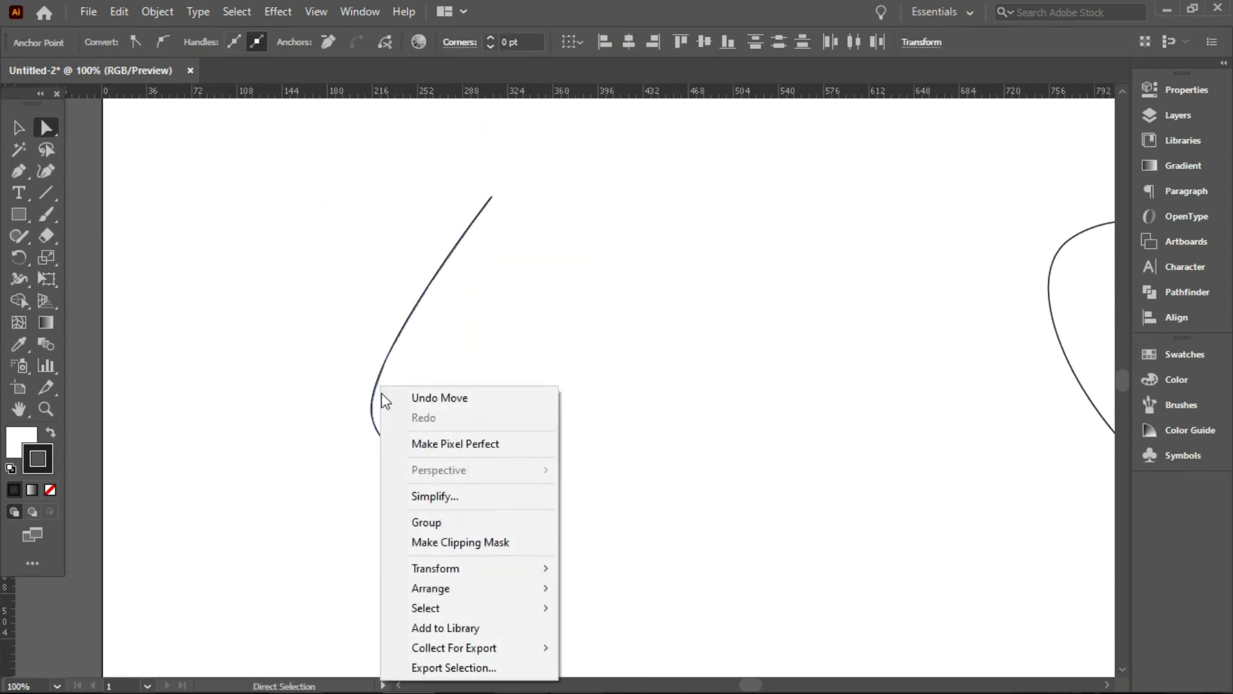
pyautogui.moveTo(454, 569)
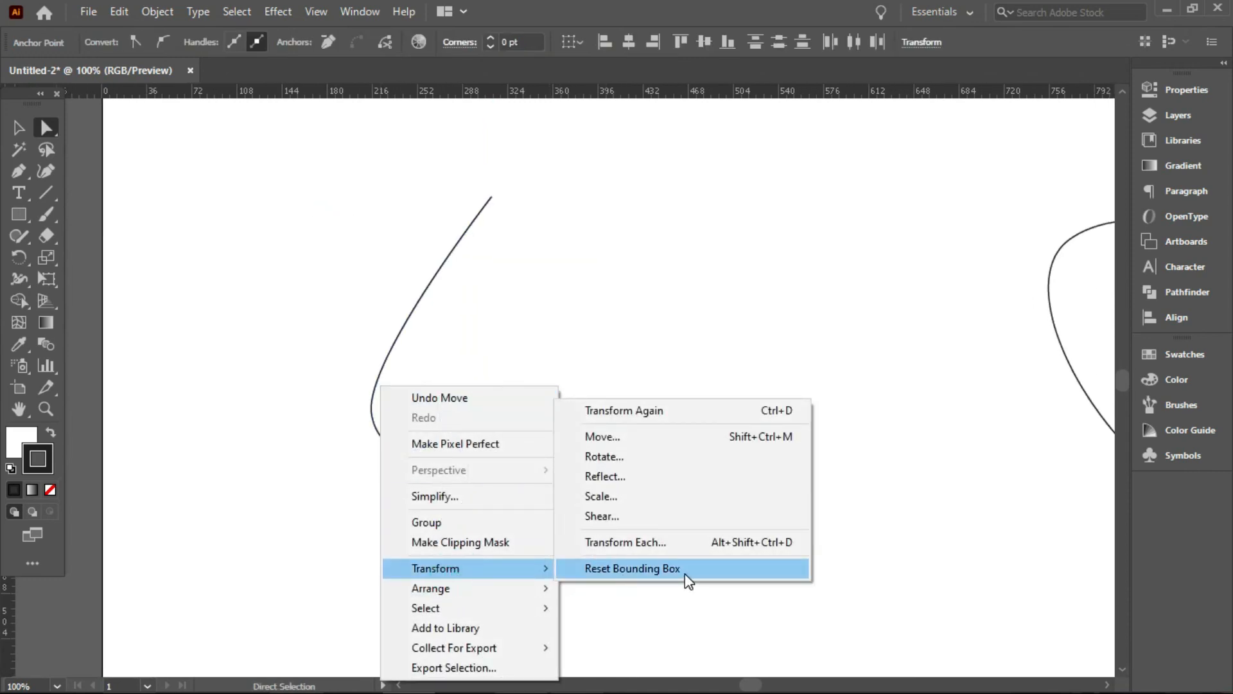
pyautogui.click(636, 476)
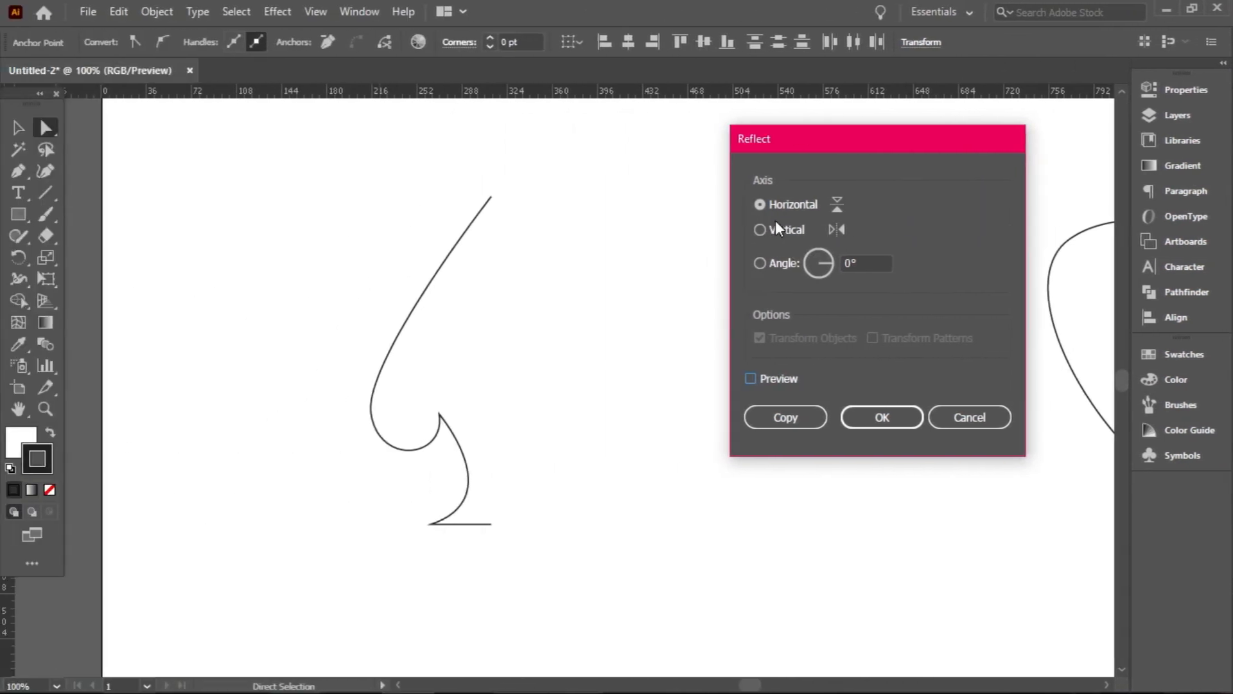
pyautogui.click(783, 230)
pyautogui.click(772, 381)
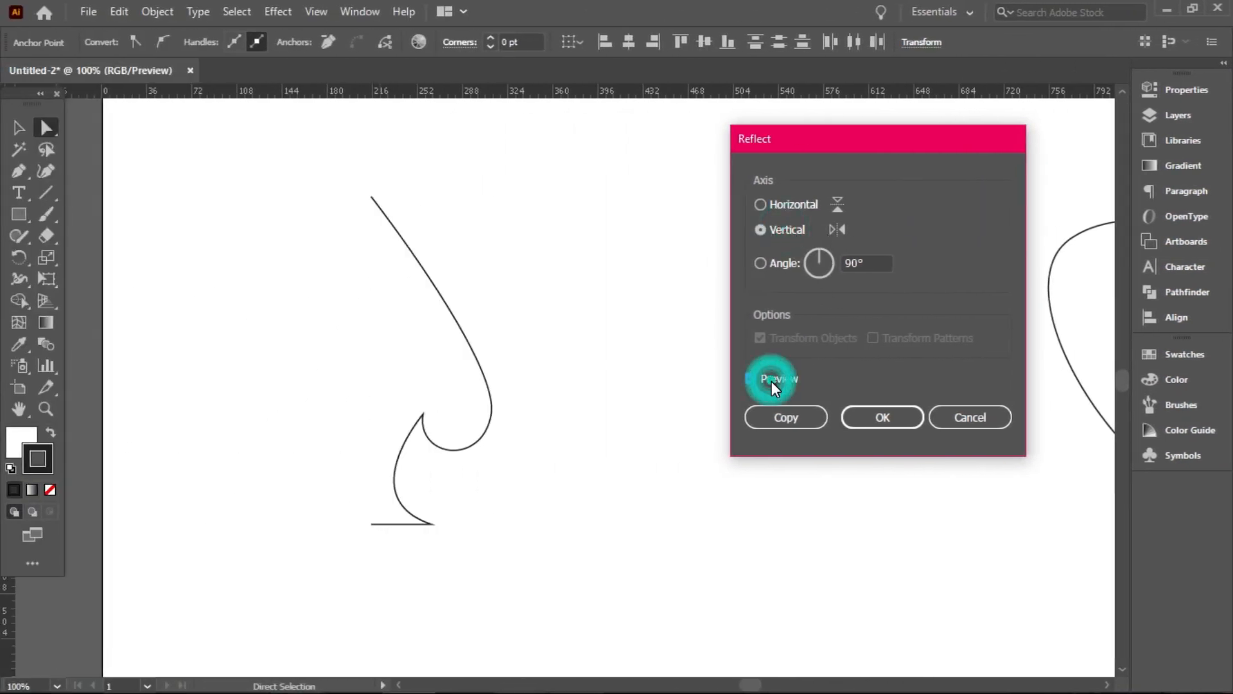
pyautogui.click(785, 416)
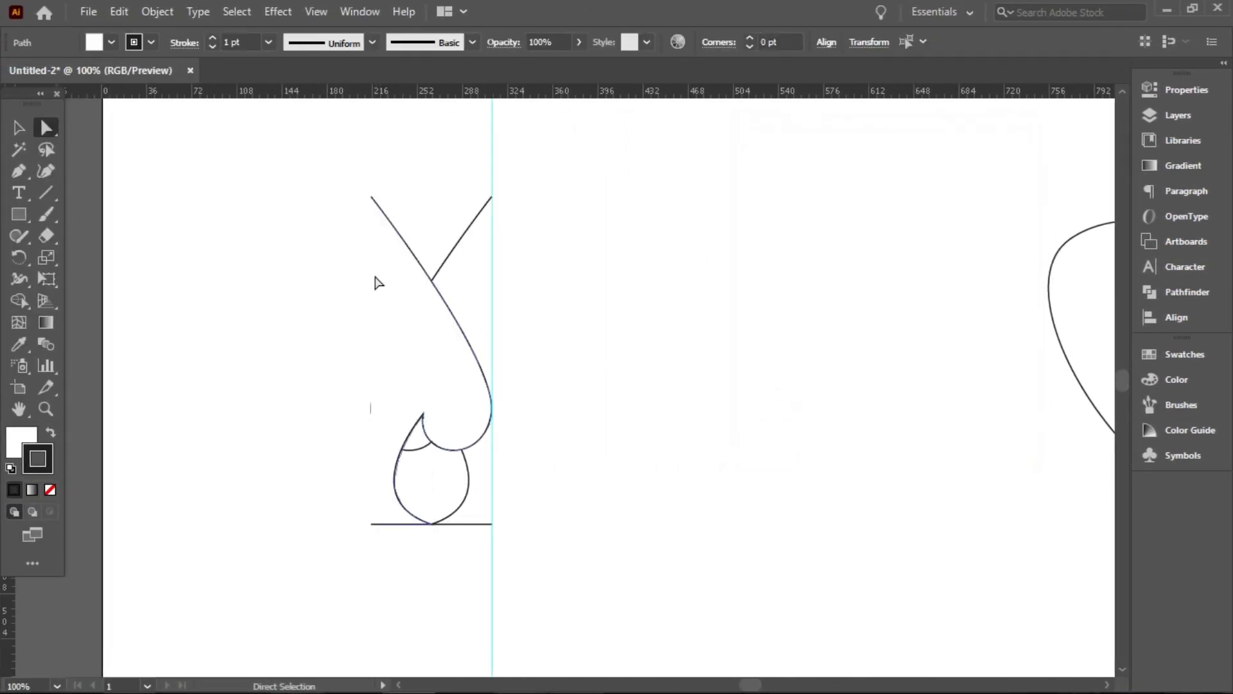
# Move the mirrored copy to the other side of the vertical guide, level with the original half, and deselect it.
pyautogui.moveTo(447, 365); pyautogui.dragTo(564, 364)
pyautogui.click(633, 192)
pyautogui.hotkey('ctrl', '=')
pyautogui.hotkey('ctrl', '=')
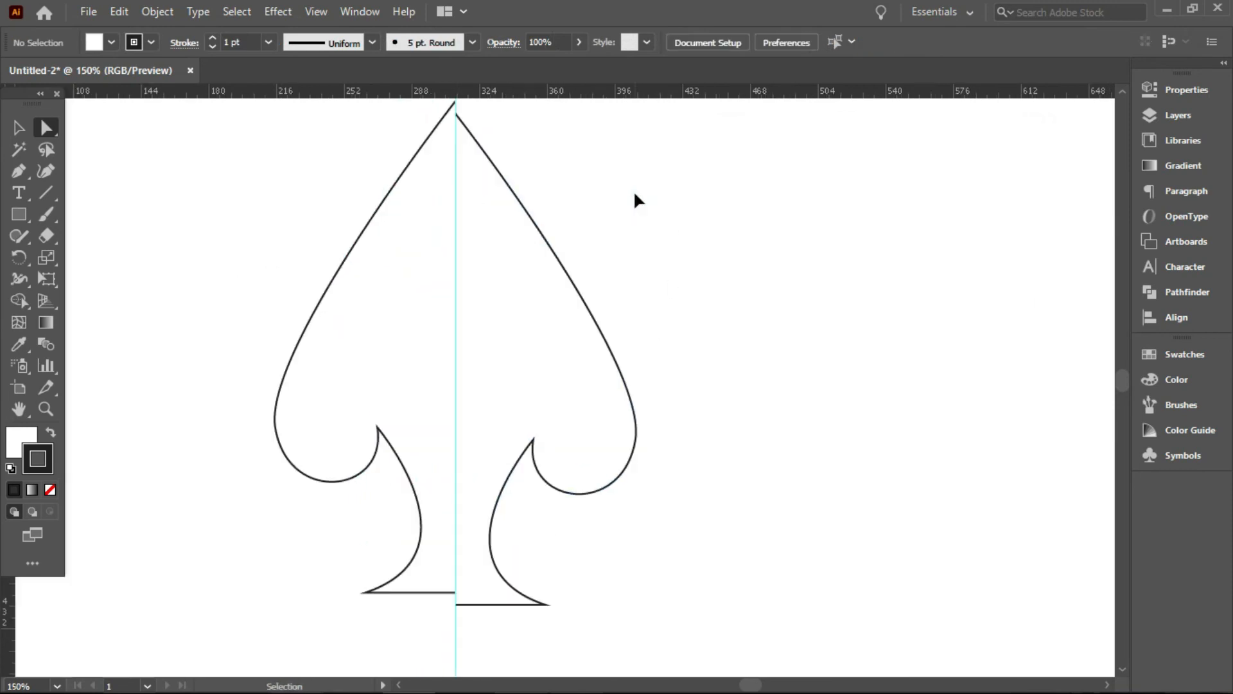
pyautogui.hotkey('ctrl', '=')
pyautogui.moveTo(345, 550); pyautogui.dragTo(653, 317)
pyautogui.moveTo(592, 498); pyautogui.dragTo(595, 474)
pyautogui.click(843, 476)
# Hide the guides and check how the two spade halves meet at the upper tip.
pyautogui.scroll(7, 844, 476)
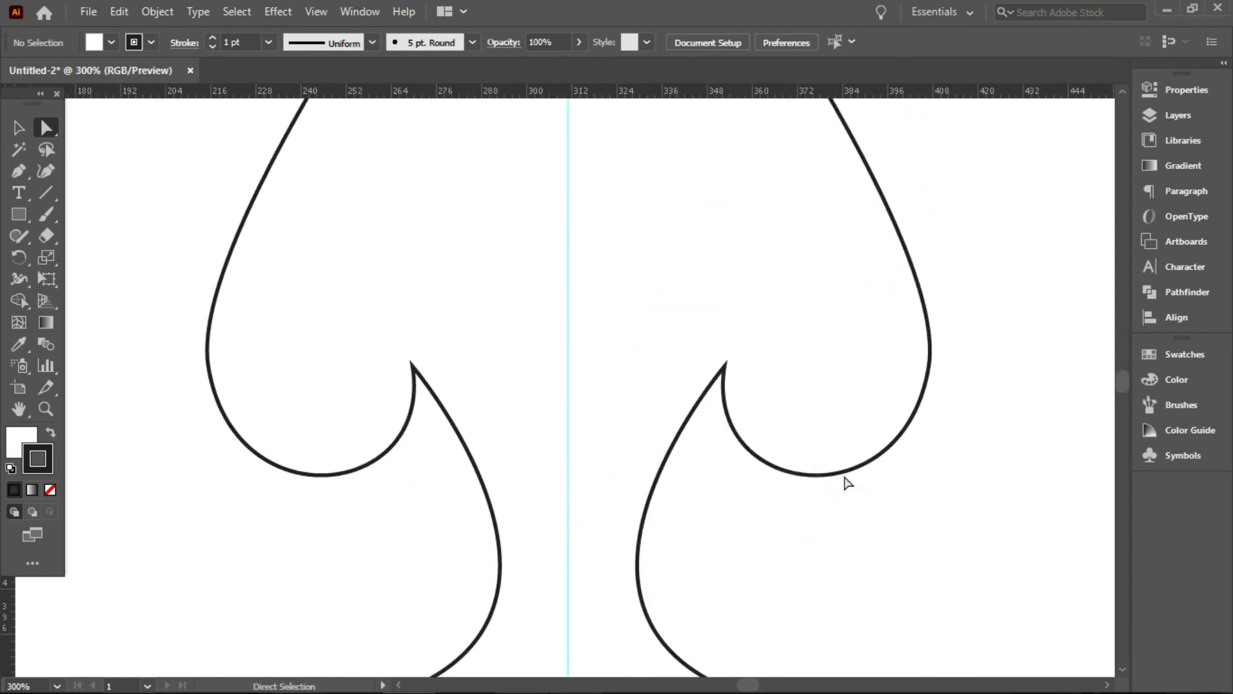
pyautogui.hotkey('ctrl', '-')
pyautogui.hotkey('ctrl', '-')
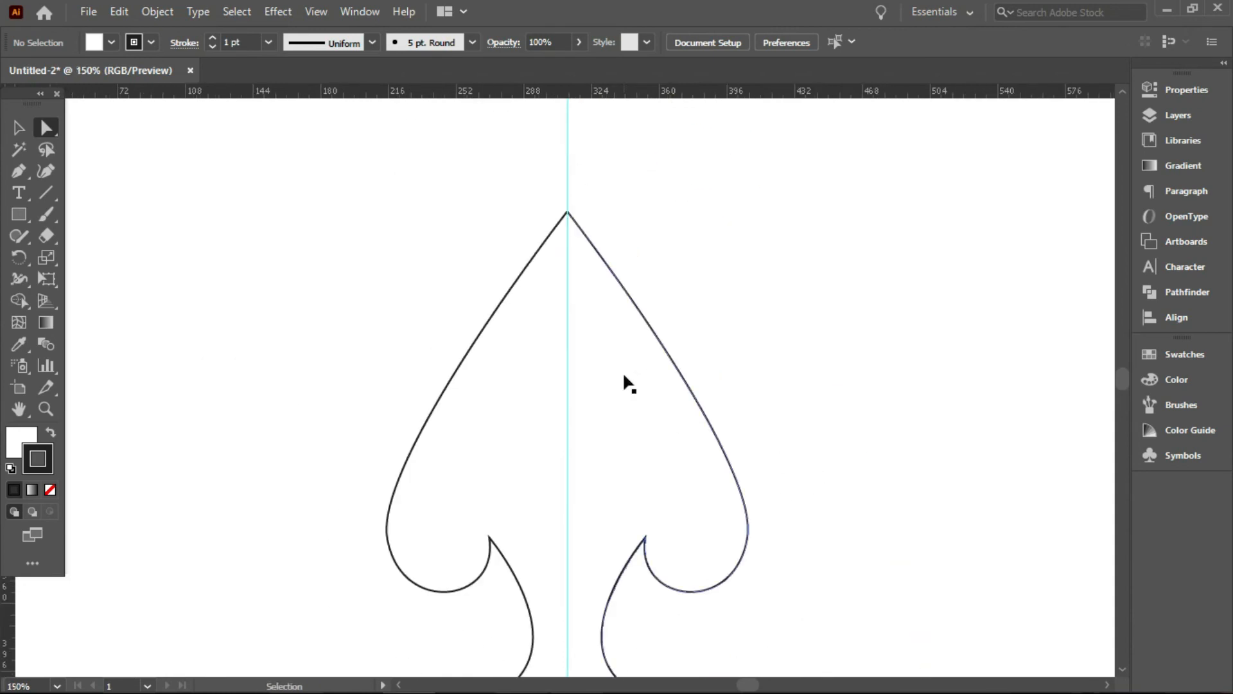
pyautogui.hotkey('ctrl', ';')
pyautogui.hotkey('ctrl', '=')
pyautogui.hotkey('ctrl', '=')
pyautogui.scroll(6, 623, 375)
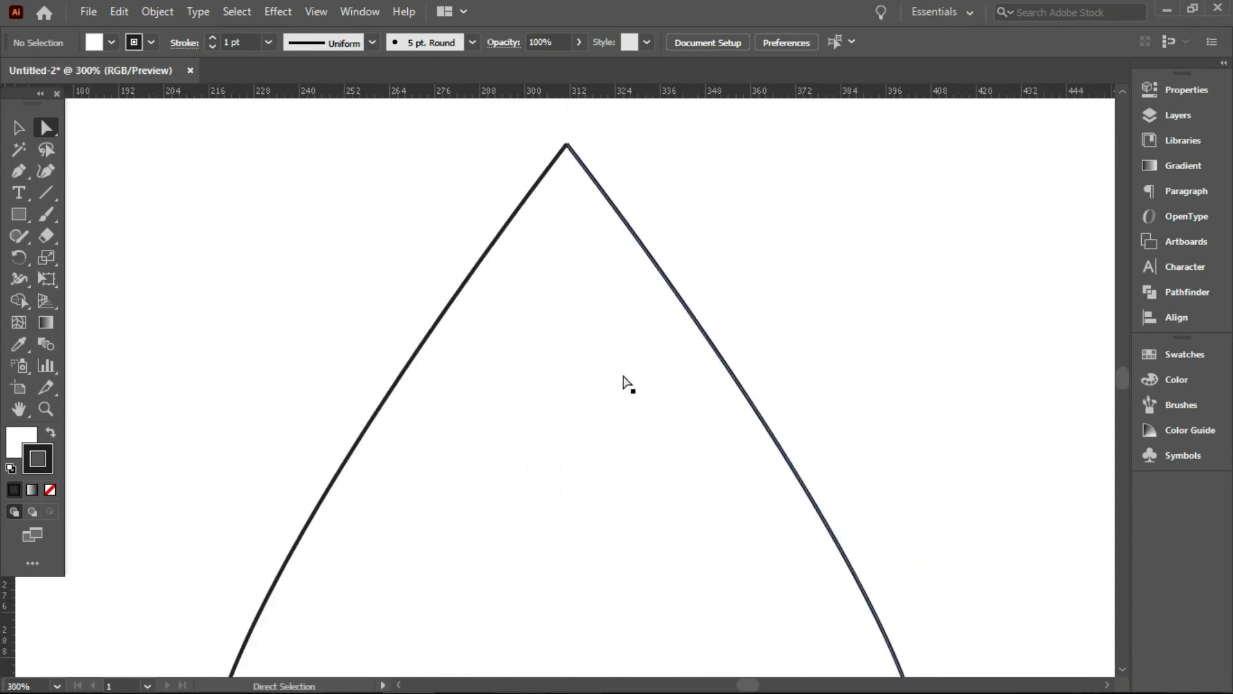
pyautogui.hotkey('ctrl', '-')
pyautogui.moveTo(596, 359); pyautogui.dragTo(526, 237)
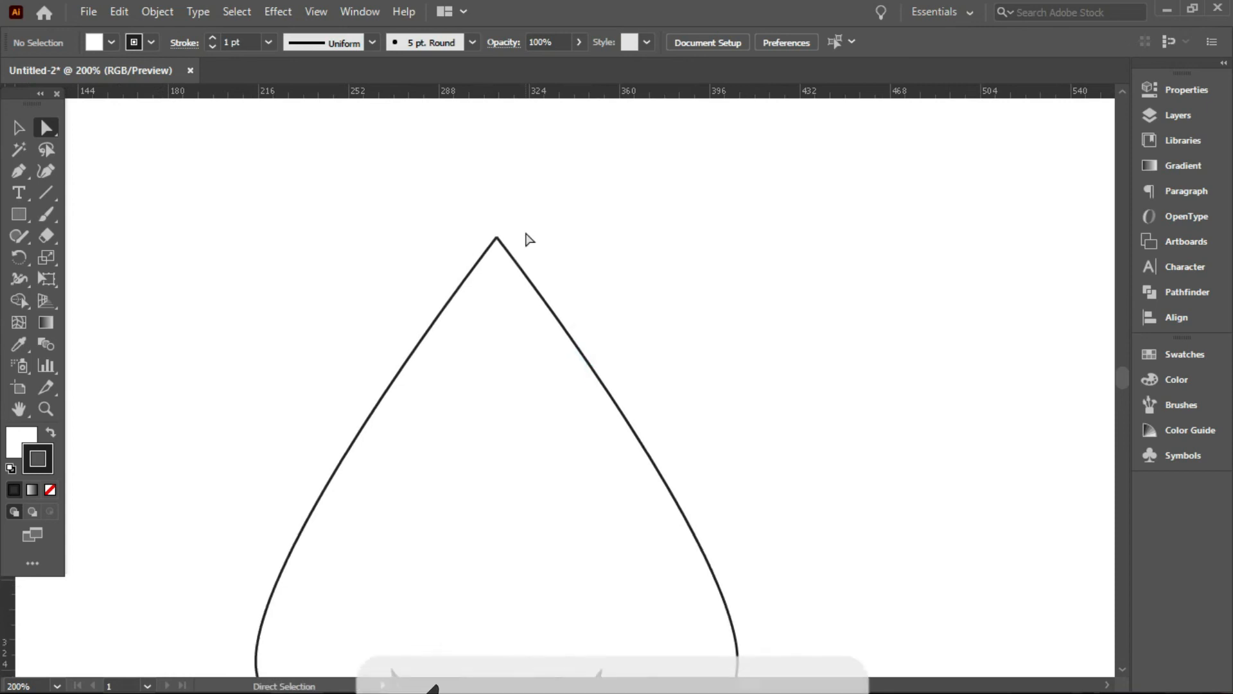
pyautogui.hotkey('ctrl', '-')
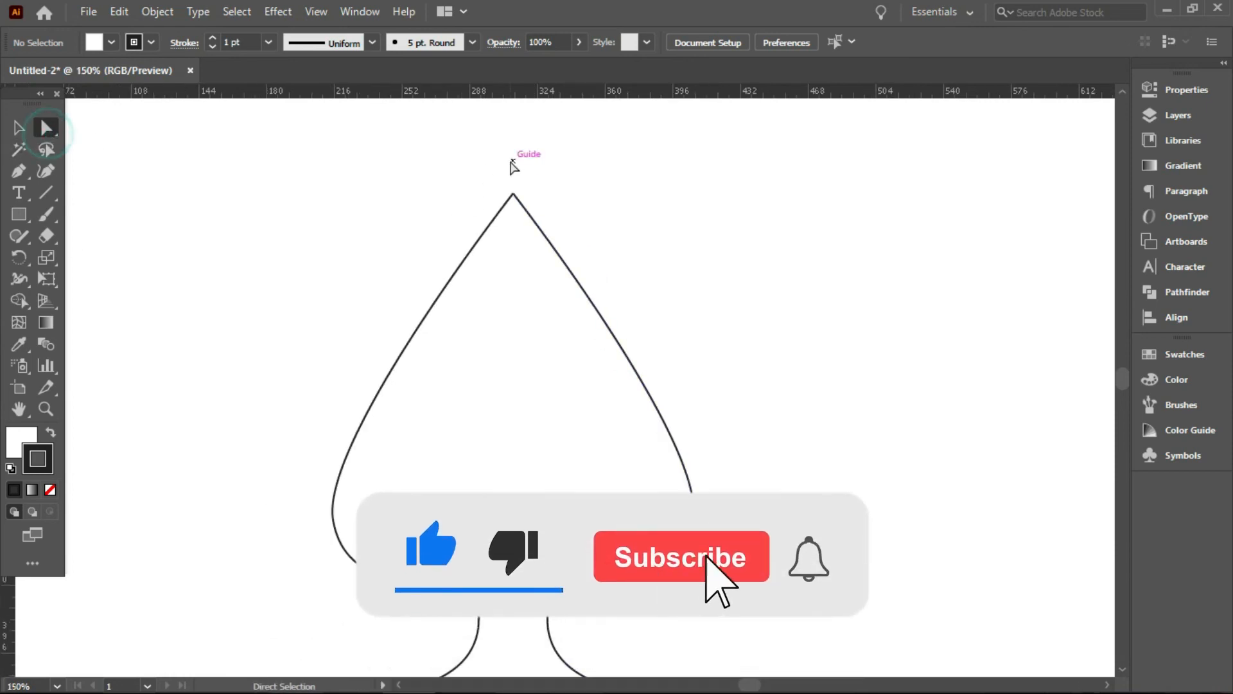
# Average the two meeting endpoints at the spade's upper tip, picked with the Direct Selection tool.
pyautogui.click(463, 148)
pyautogui.press('z')
pyautogui.moveTo(487, 182); pyautogui.dragTo(647, 278)
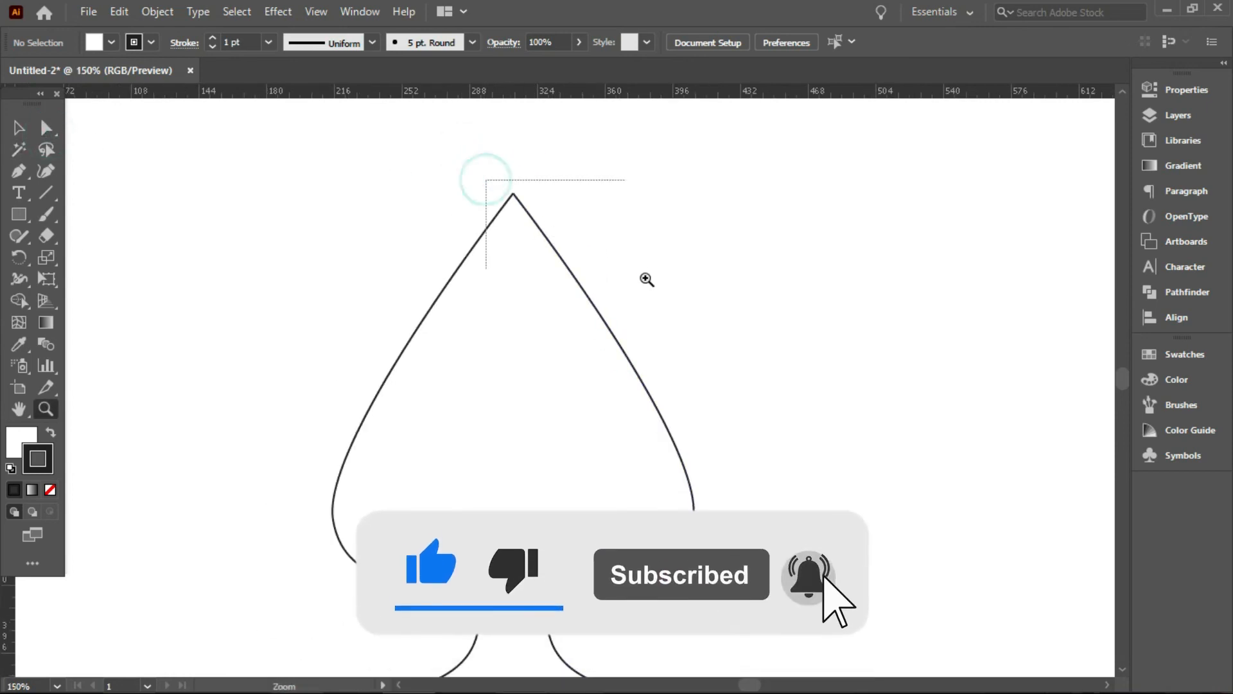
pyautogui.moveTo(193, 157); pyautogui.dragTo(338, 209)
pyautogui.scroll(-3, 465, 342)
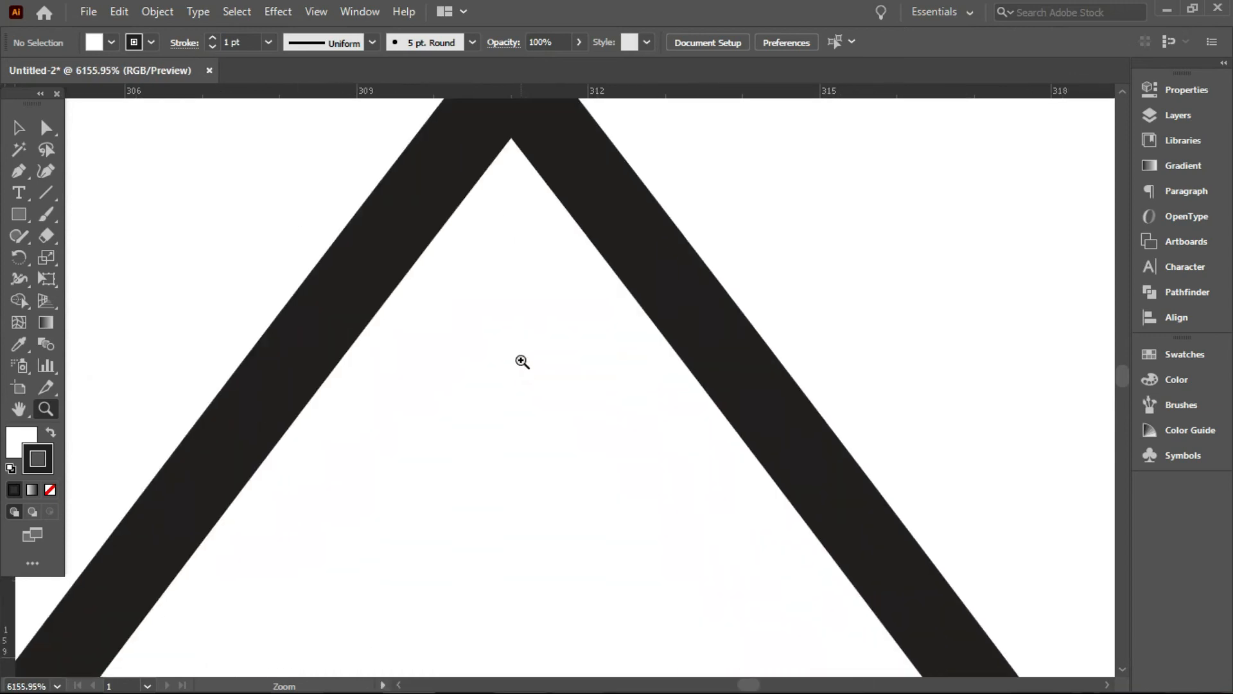
pyautogui.press('a')
pyautogui.scroll(6, 563, 246)
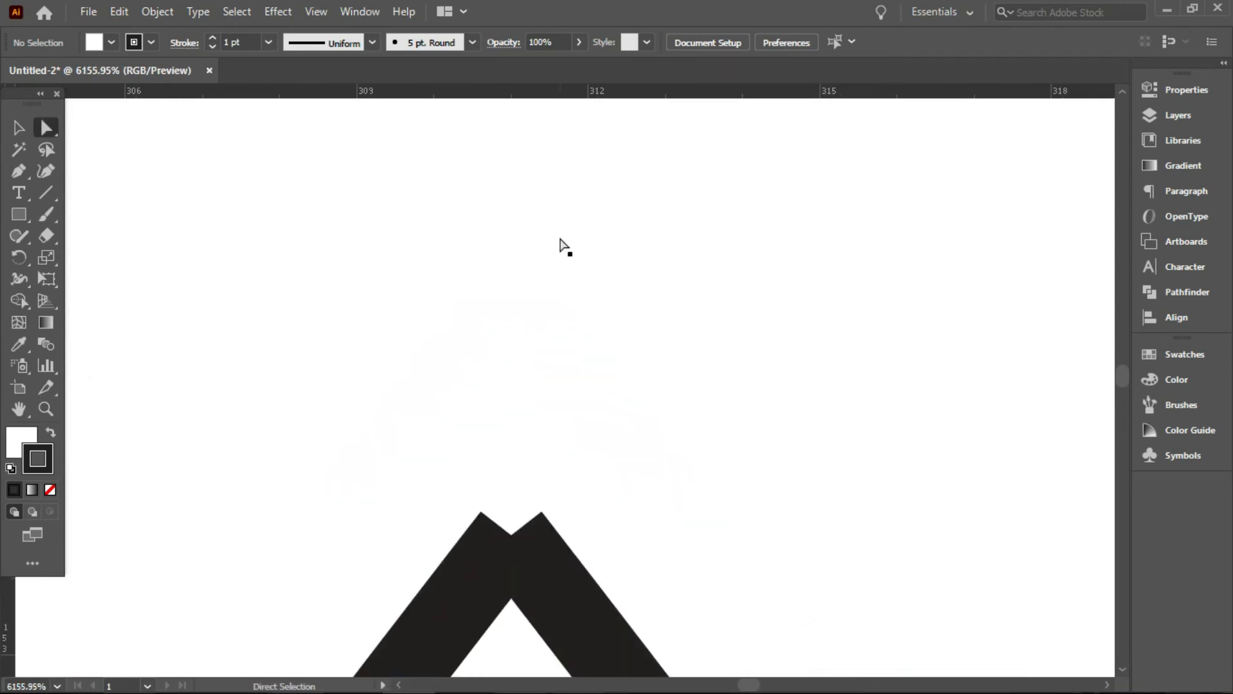
pyautogui.scroll(-2, 561, 245)
pyautogui.moveTo(345, 244); pyautogui.dragTo(808, 521)
pyautogui.rightClick(548, 411)
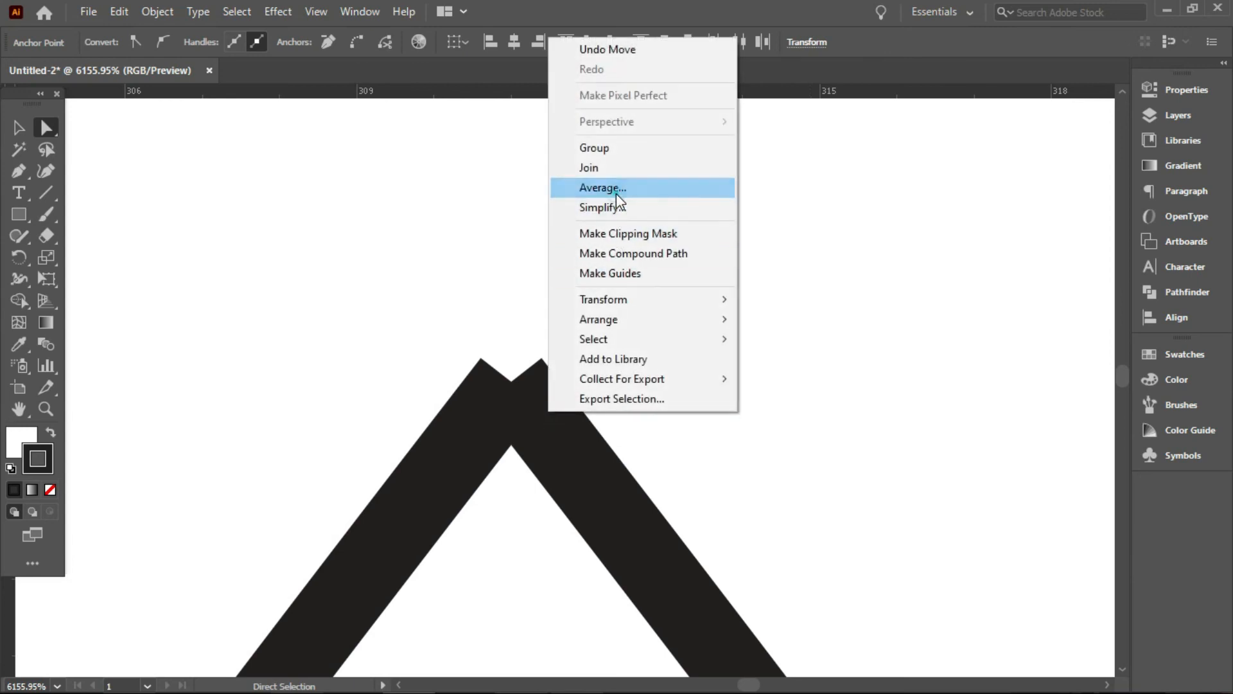
pyautogui.click(613, 188)
pyautogui.click(554, 410)
# Reselect the two averaged endpoints at the spade's tip and join them into one corner point.
pyautogui.moveTo(351, 292); pyautogui.dragTo(707, 472)
pyautogui.rightClick(558, 418)
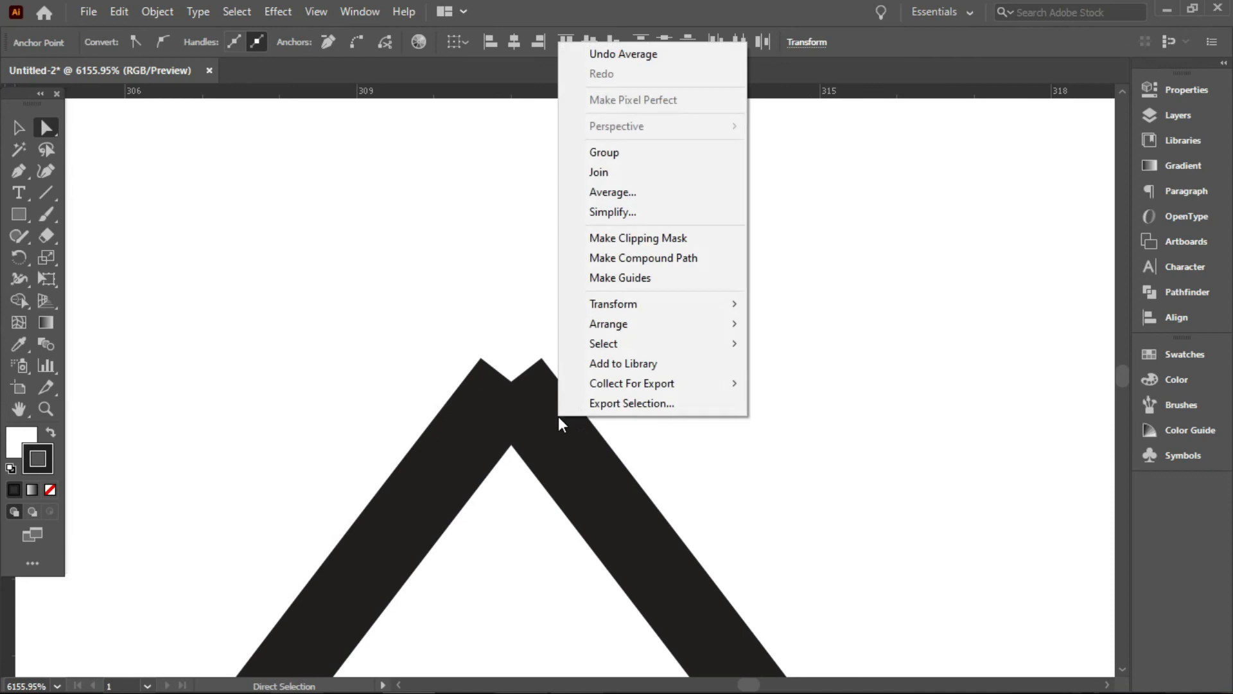
pyautogui.click(614, 172)
pyautogui.hotkey('ctrl', '-')
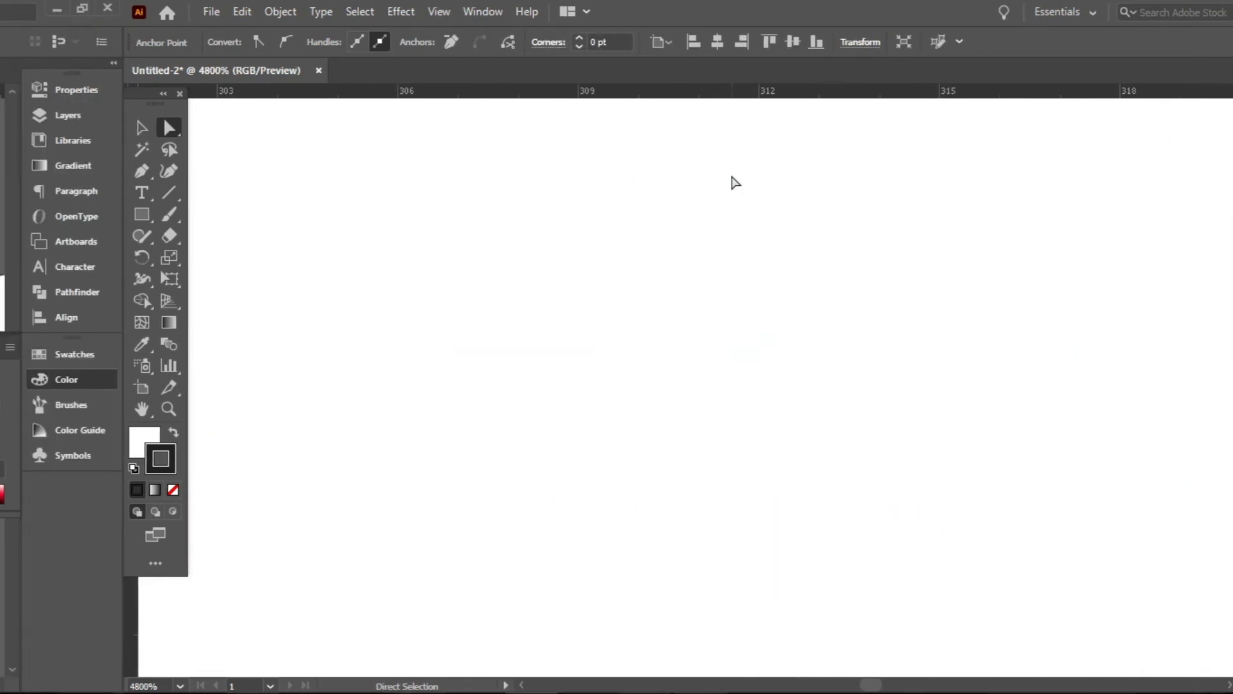
# Fill the spade with the dark grey colour #212121.
pyautogui.doubleClick(26, 441)
pyautogui.moveTo(451, 344); pyautogui.dragTo(381, 434)
pyautogui.click(808, 242)
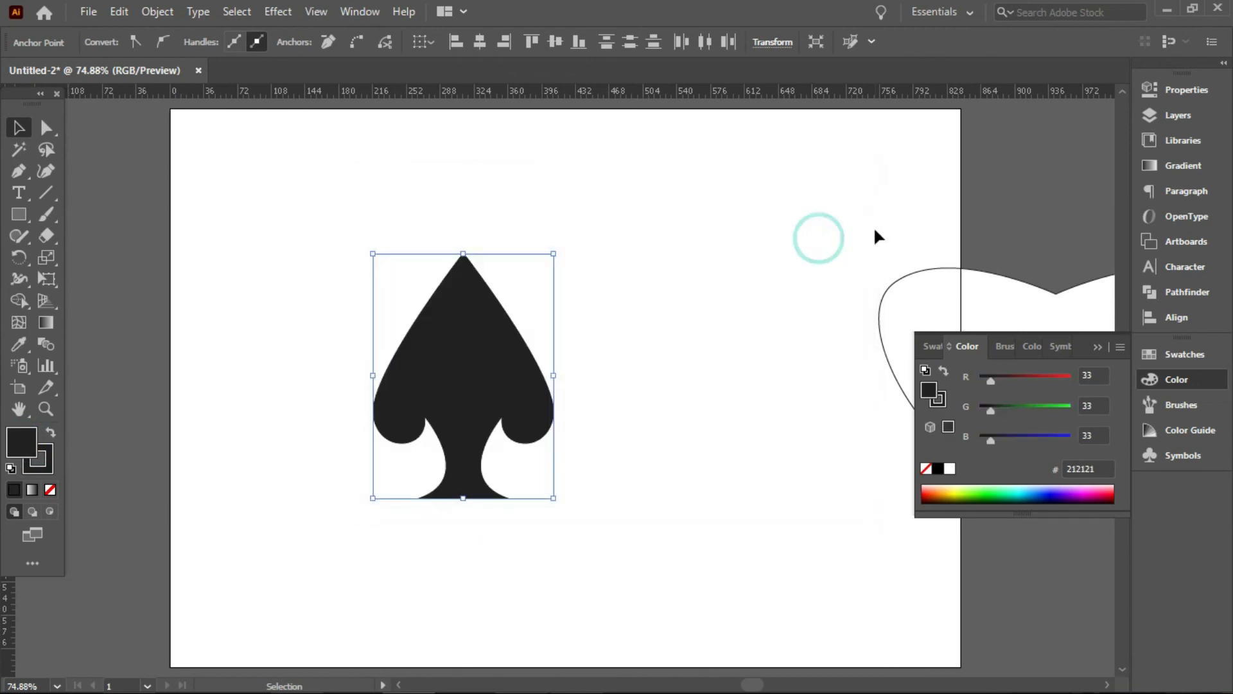
# Set the spade's stroke to the bright pinkish red #FF0049.
pyautogui.click(52, 468)
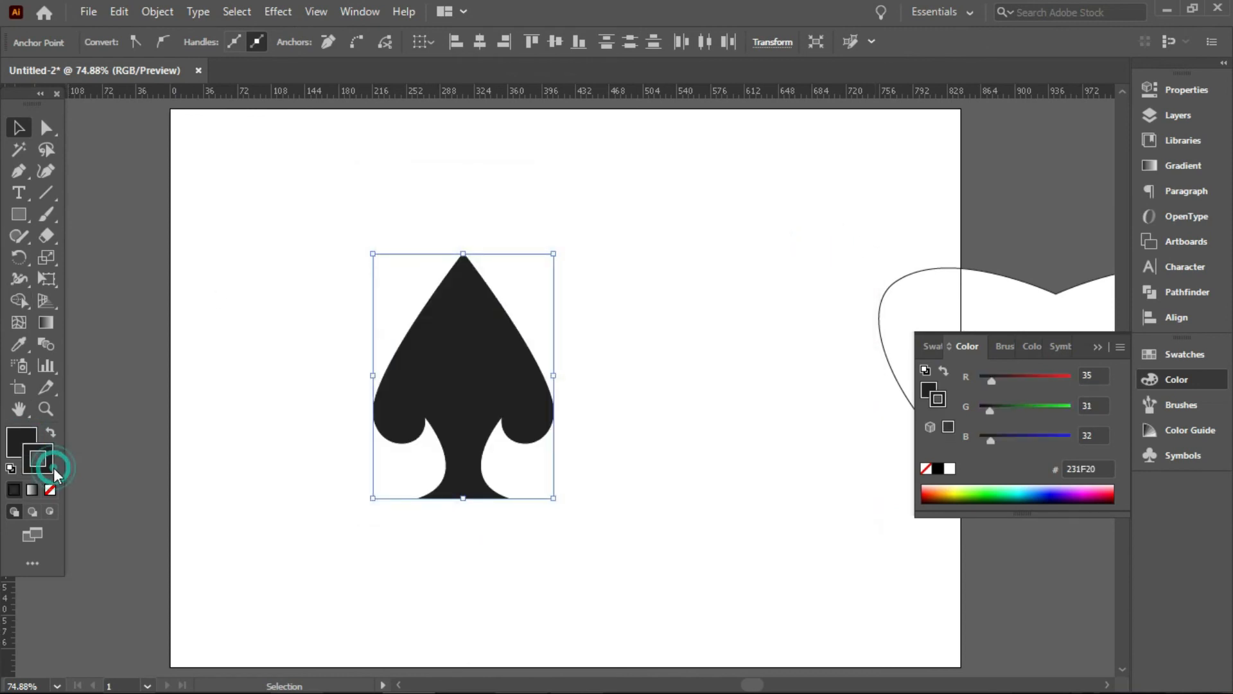
pyautogui.doubleClick(51, 466)
pyautogui.write('B70034')
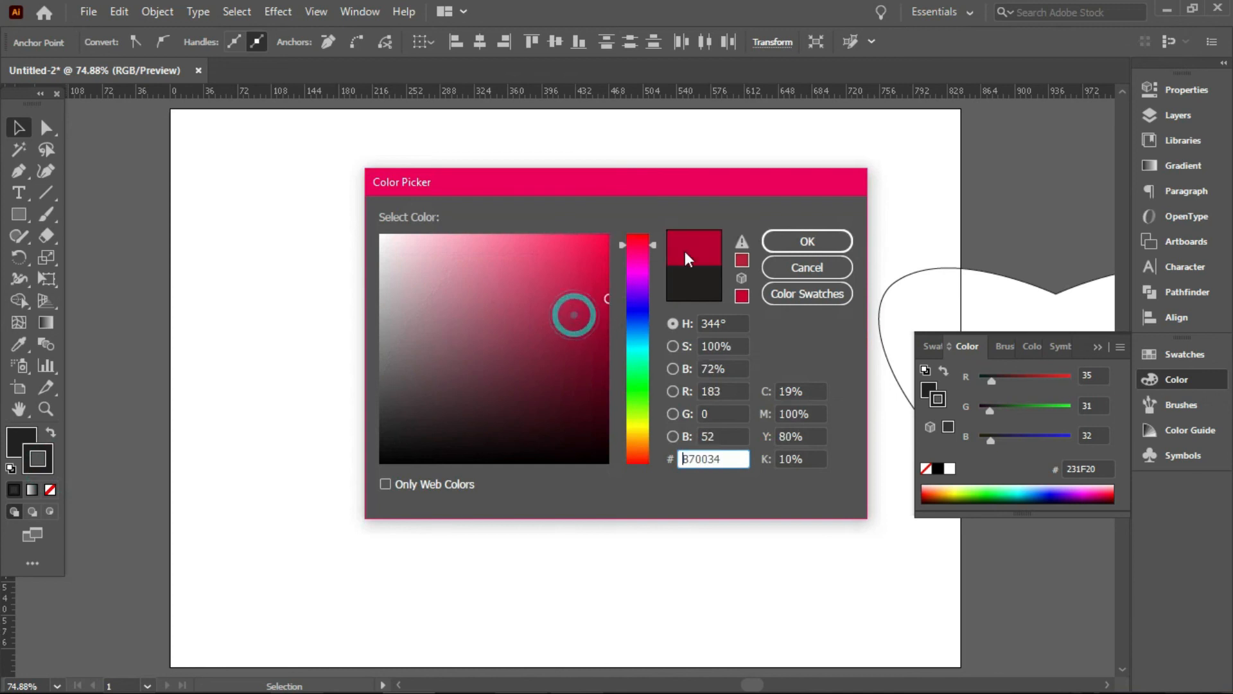
pyautogui.moveTo(564, 278); pyautogui.dragTo(608, 234)
pyautogui.click(799, 241)
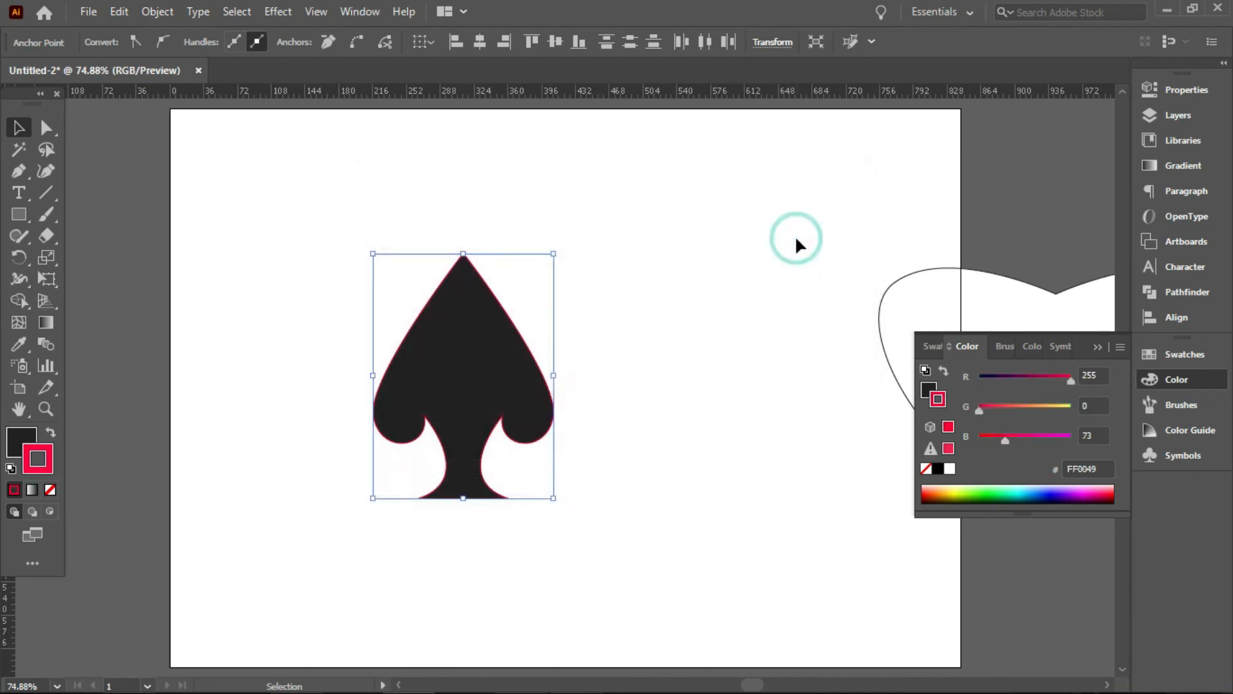
# Reselect the whole spade and thicken its stroke to 7 pt.
pyautogui.click(606, 228)
pyautogui.moveTo(397, 220); pyautogui.dragTo(542, 427)
pyautogui.click(468, 358)
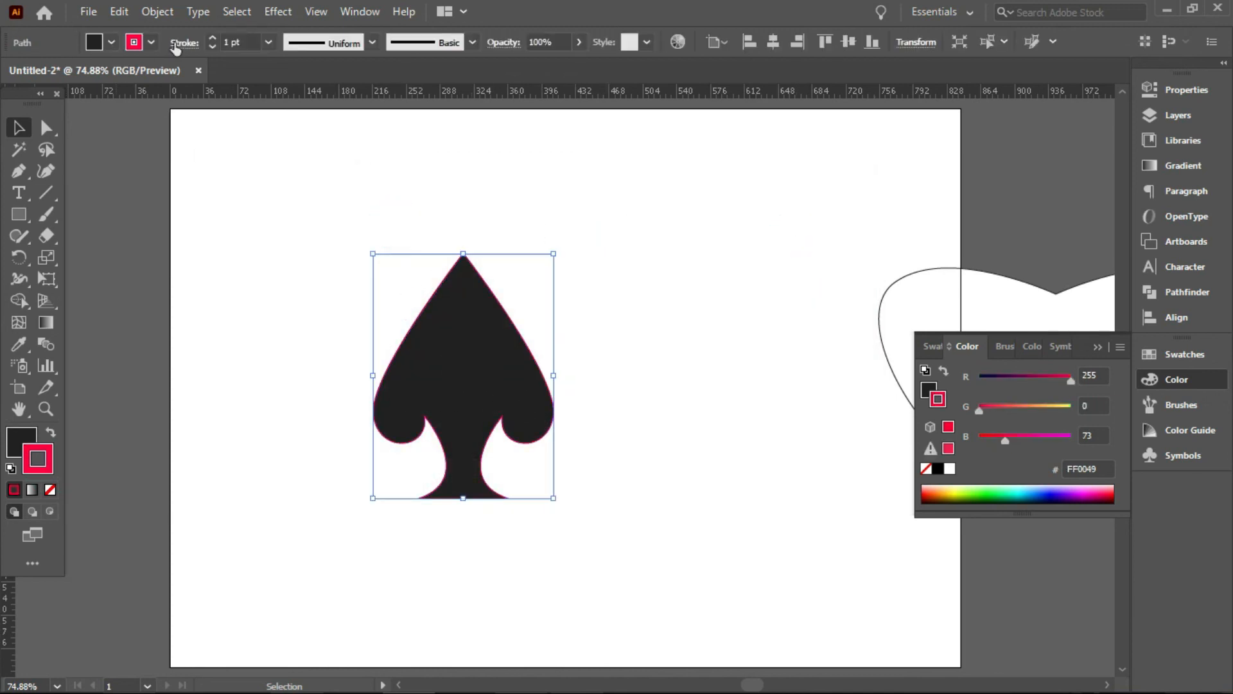
pyautogui.click(214, 37)
pyautogui.click(214, 37)
pyautogui.click(214, 38)
pyautogui.click(214, 38)
pyautogui.click(215, 37)
pyautogui.click(214, 37)
pyautogui.click(215, 37)
pyautogui.click(213, 48)
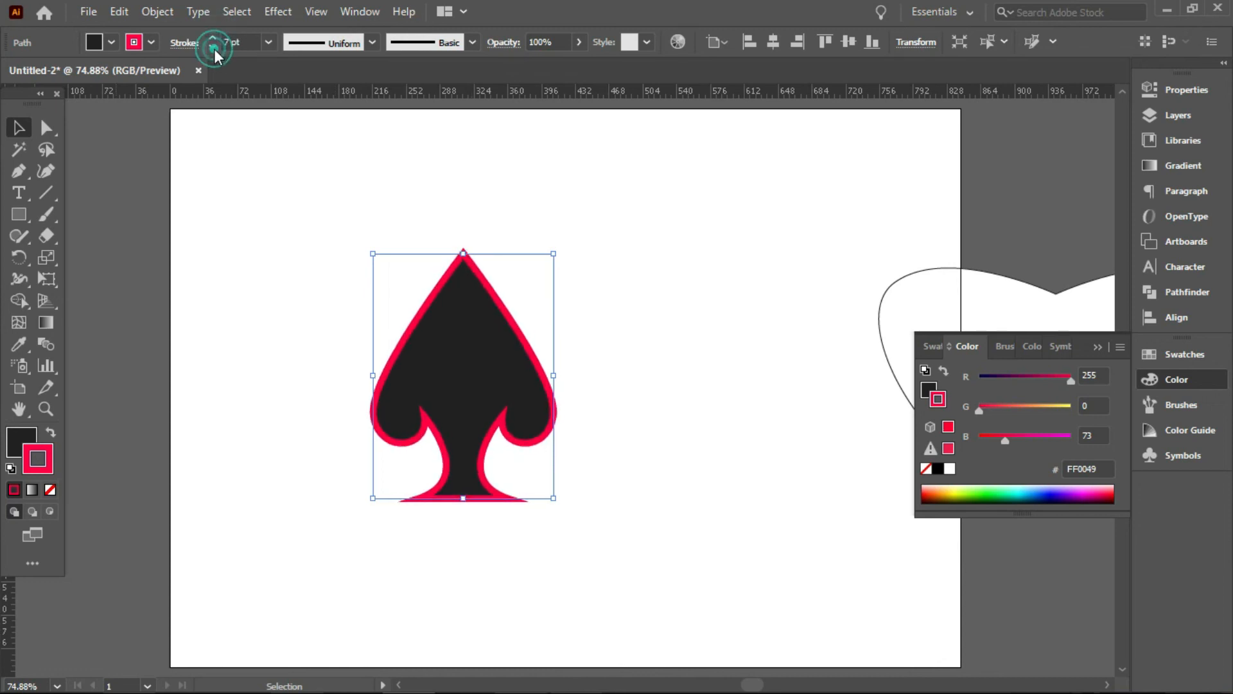
# Swap the spade's fill and stroke colours and swap them back, viewing the artwork at 100%.
pyautogui.hotkey('ctrl', '1')
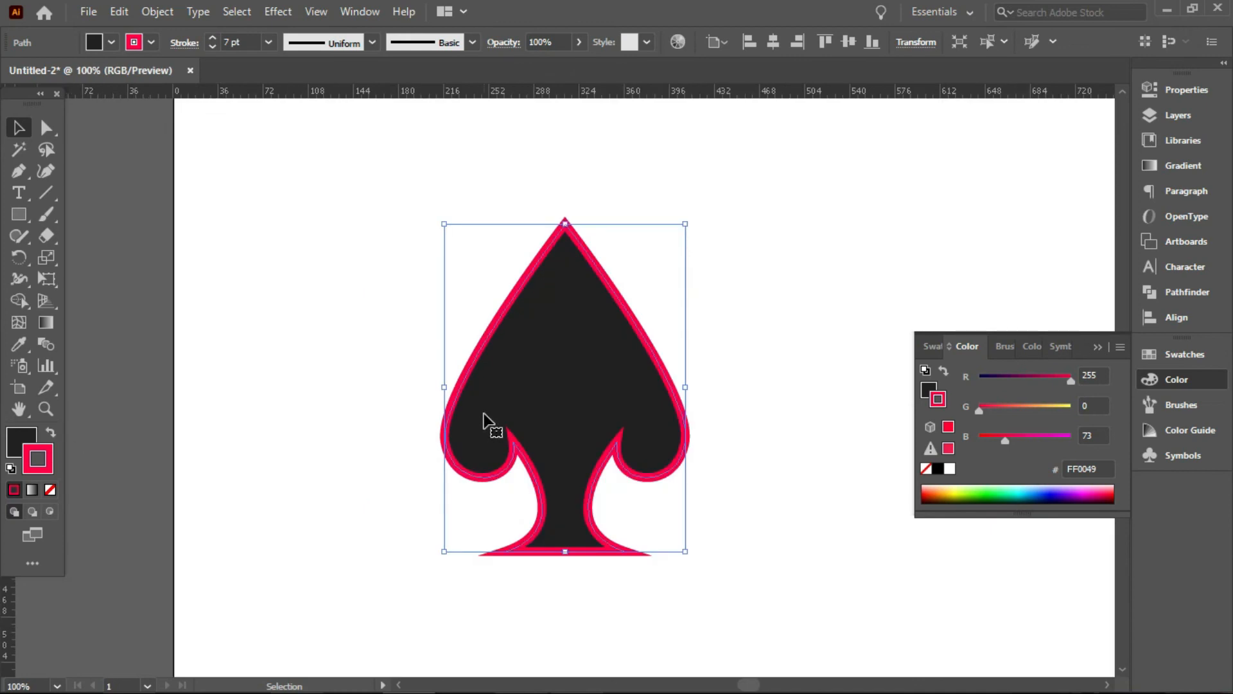
pyautogui.click(50, 433)
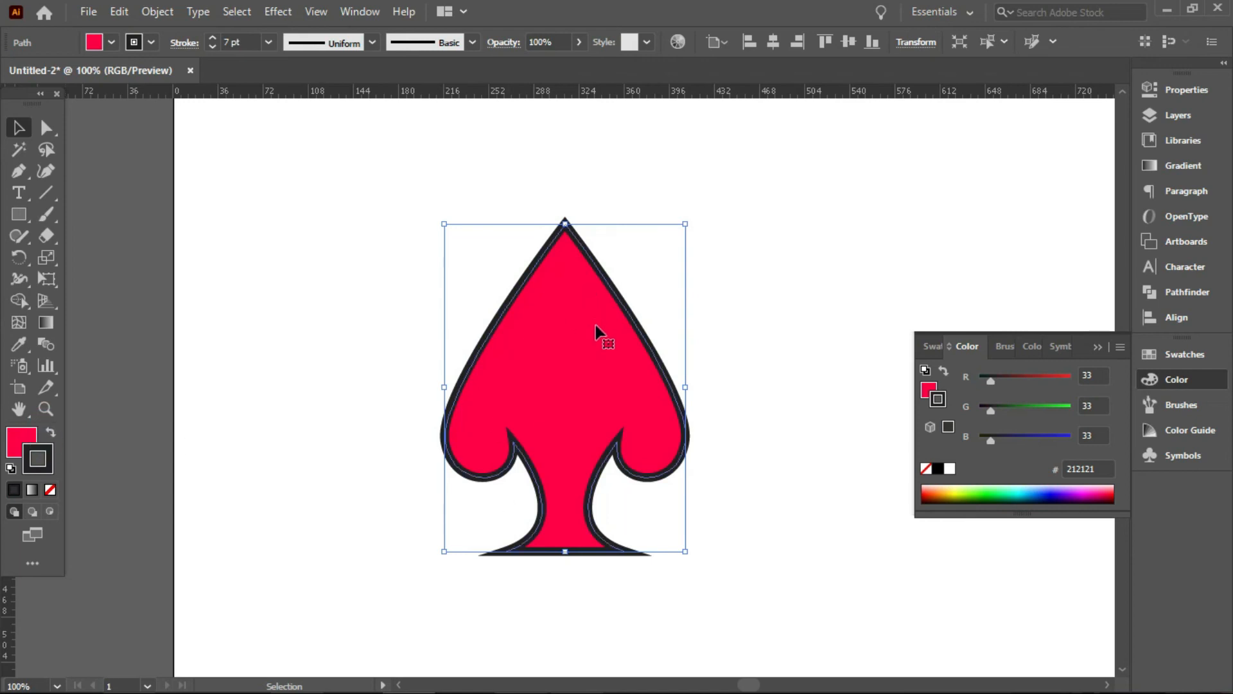
pyautogui.click(50, 433)
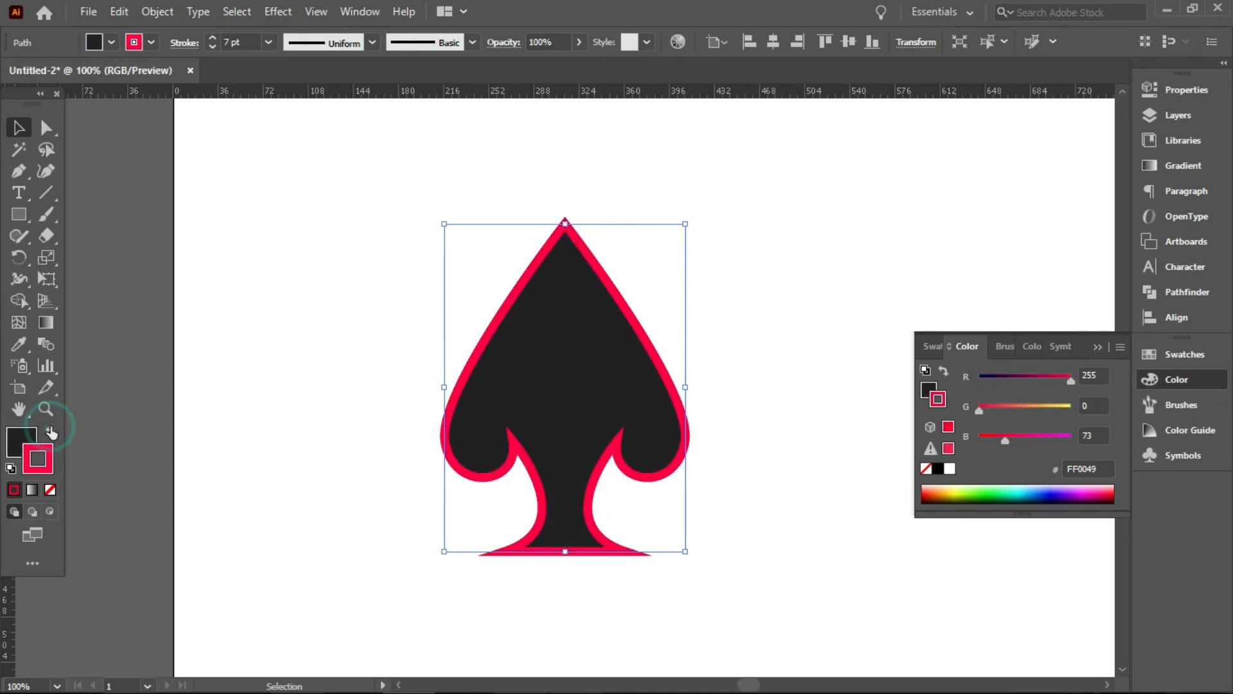
# Reset the spade to the default fill and stroke, and try a white-to-black gradient on its stroke and its fill.
pyautogui.click(11, 469)
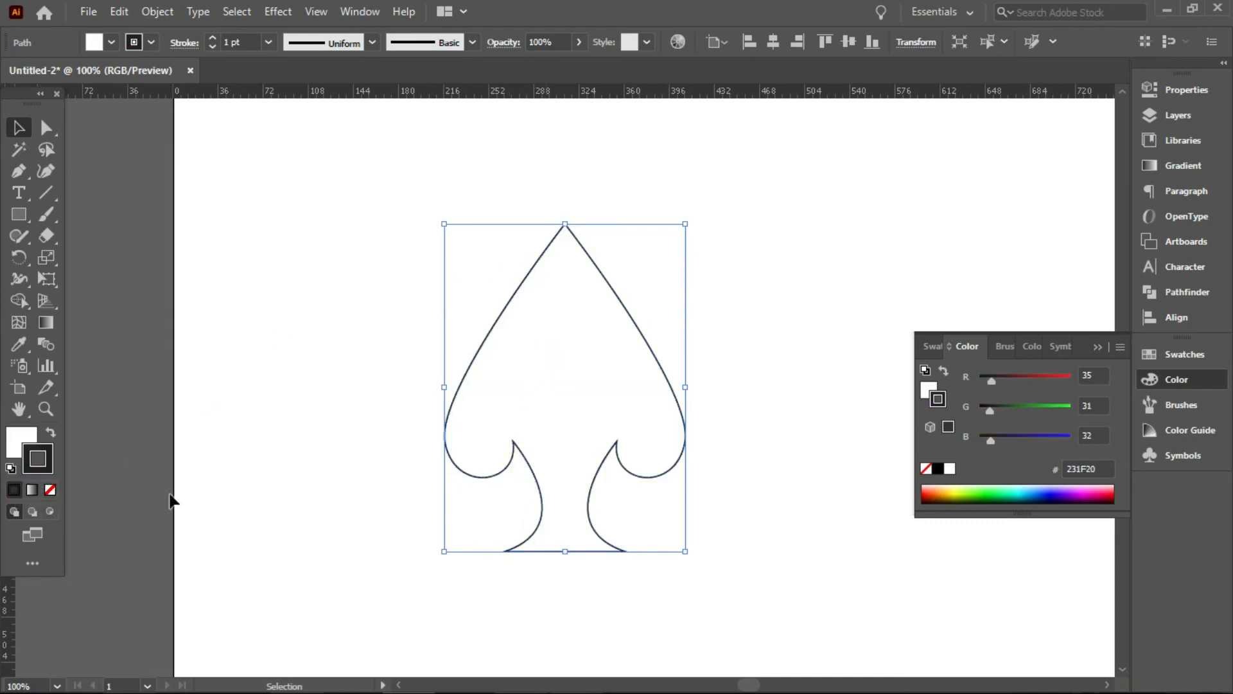
pyautogui.click(32, 490)
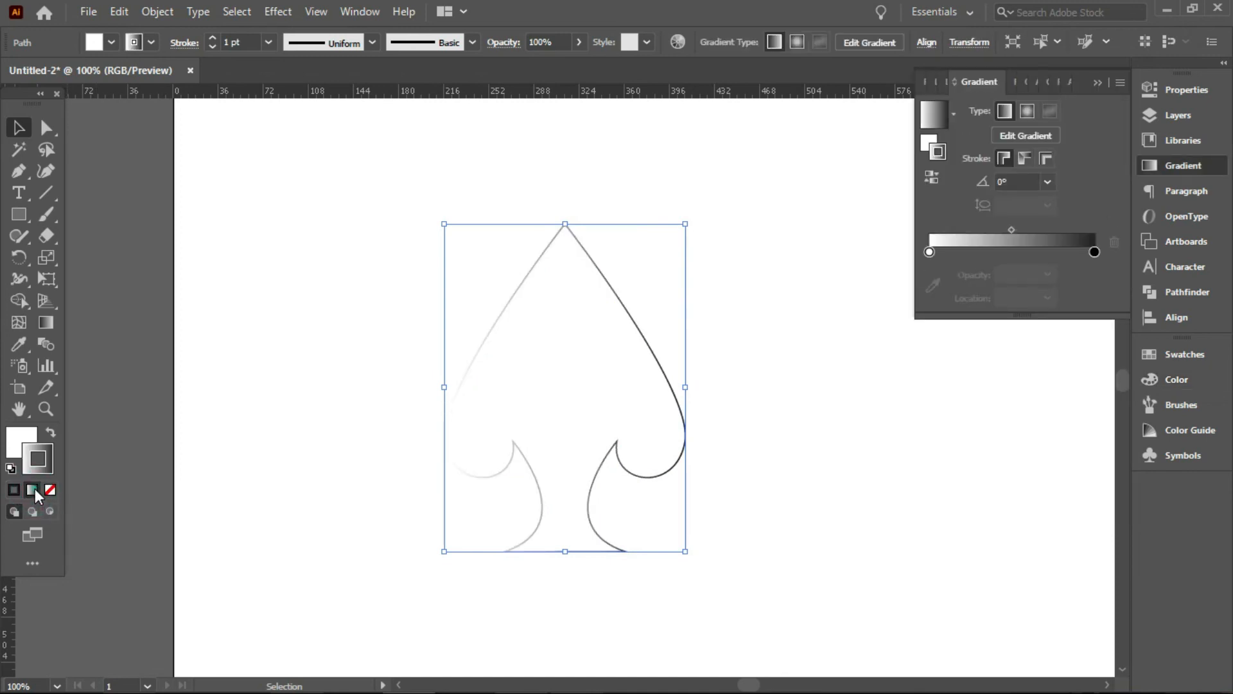
pyautogui.click(50, 432)
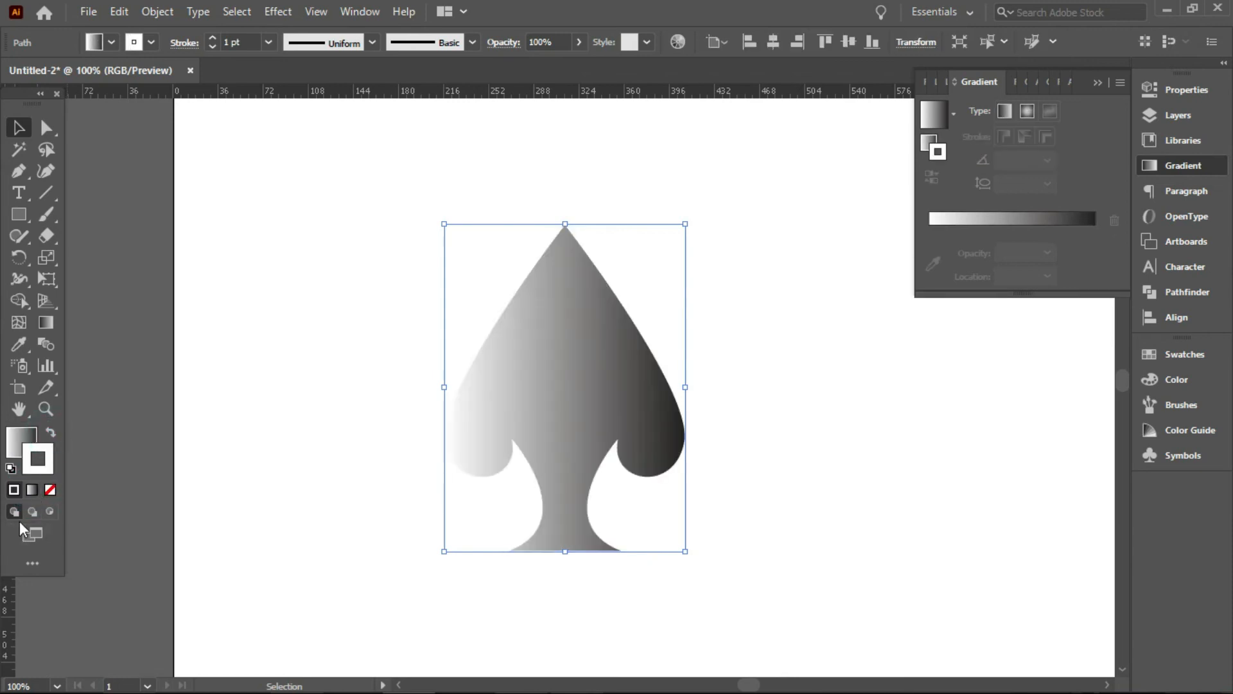
pyautogui.click(52, 495)
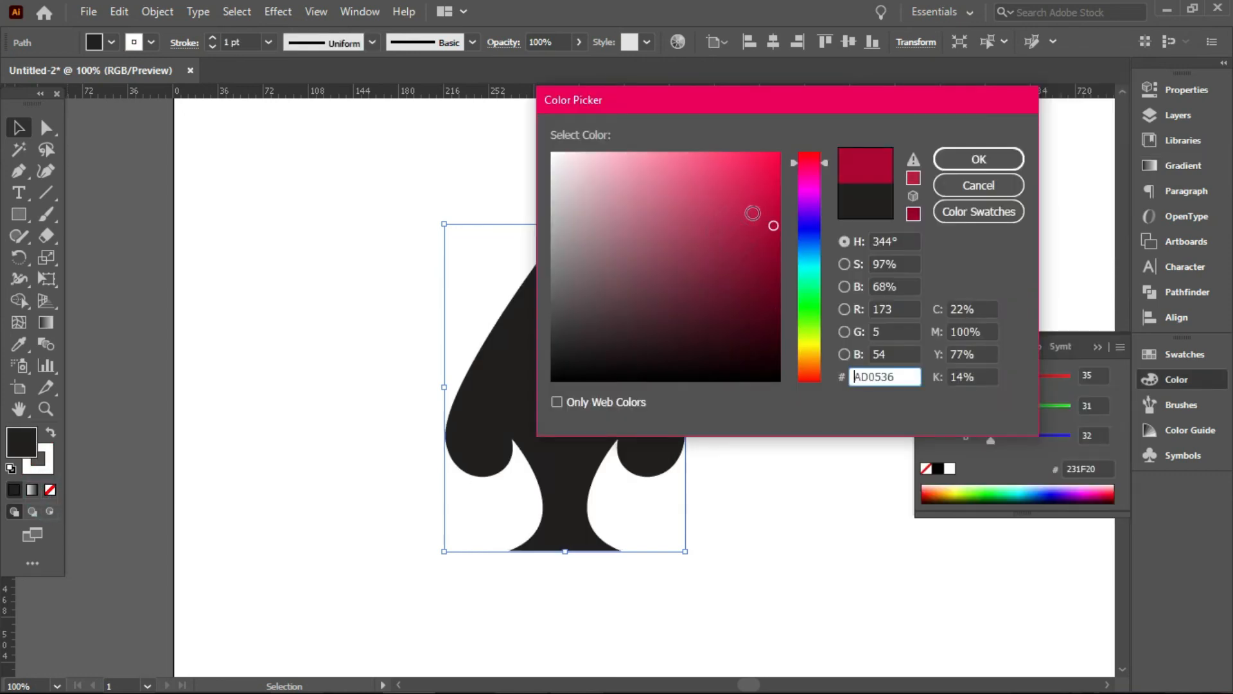
# Choose a bright red for the spade's fill in the Color Picker and shift its hue to blue at 238°.
pyautogui.moveTo(753, 213); pyautogui.dragTo(814, 162)
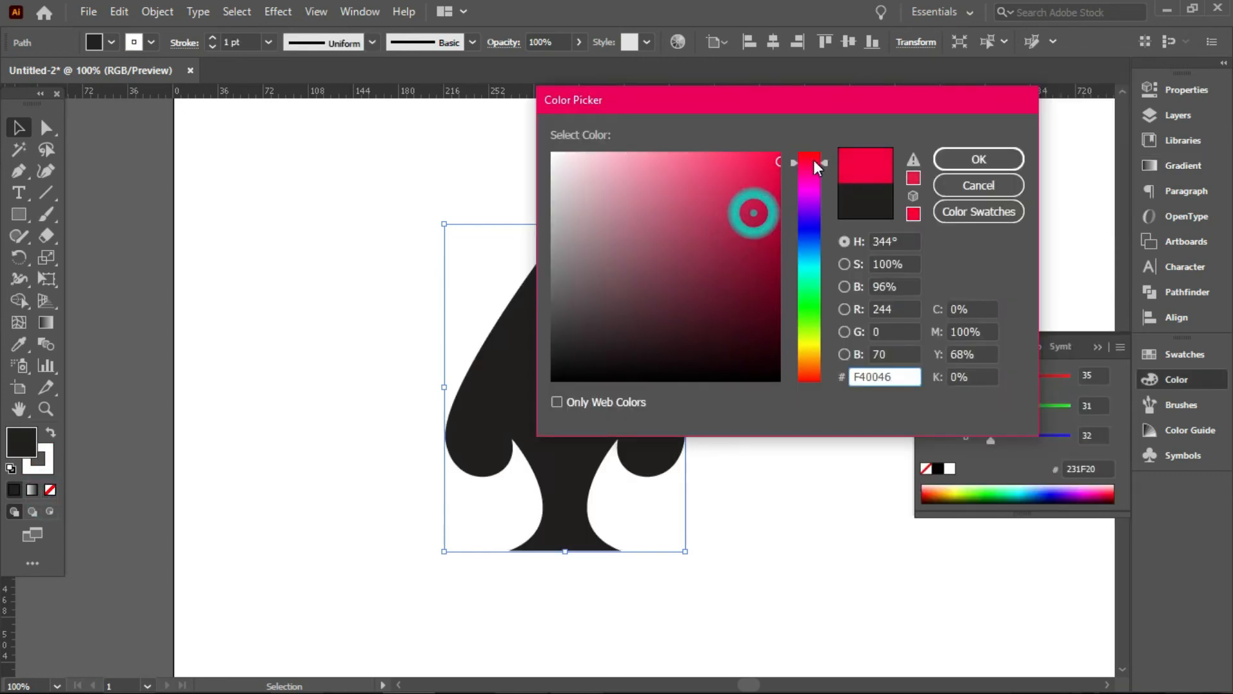
pyautogui.click(845, 243)
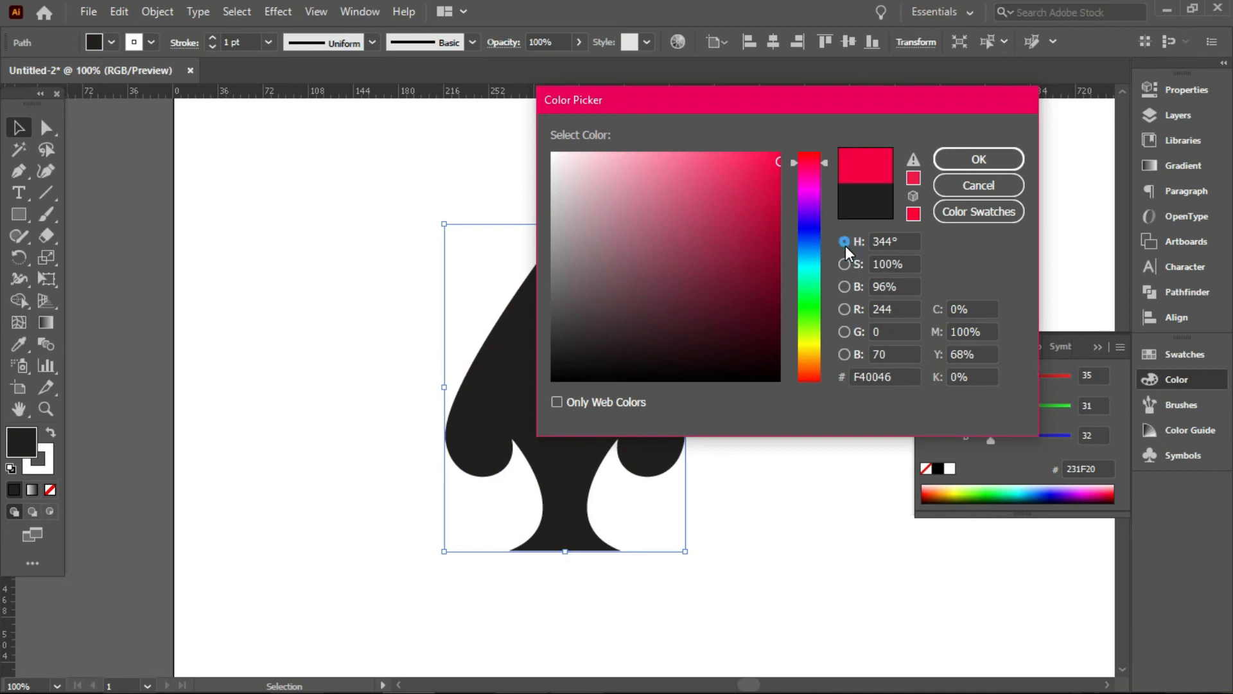
pyautogui.click(811, 223)
pyautogui.moveTo(766, 224); pyautogui.dragTo(780, 162)
pyautogui.click(812, 228)
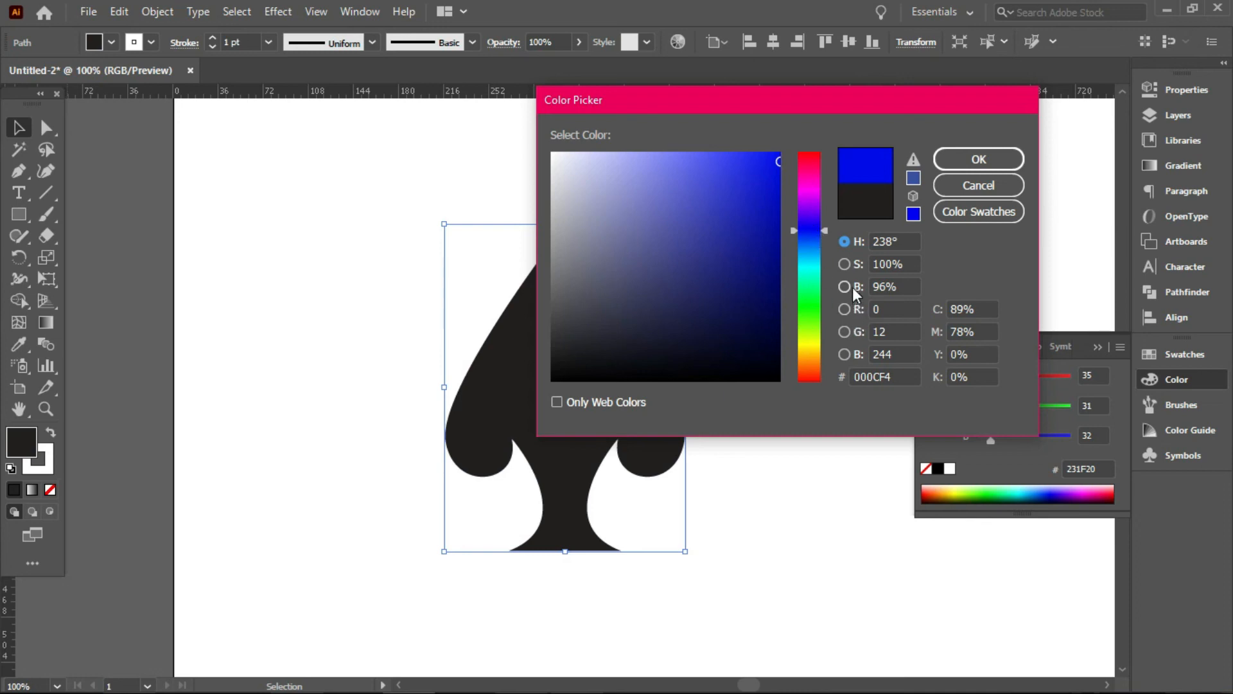
# Examine how the Color Picker's field and slider behave in the Saturation, Brightness and Red modes.
pyautogui.click(845, 264)
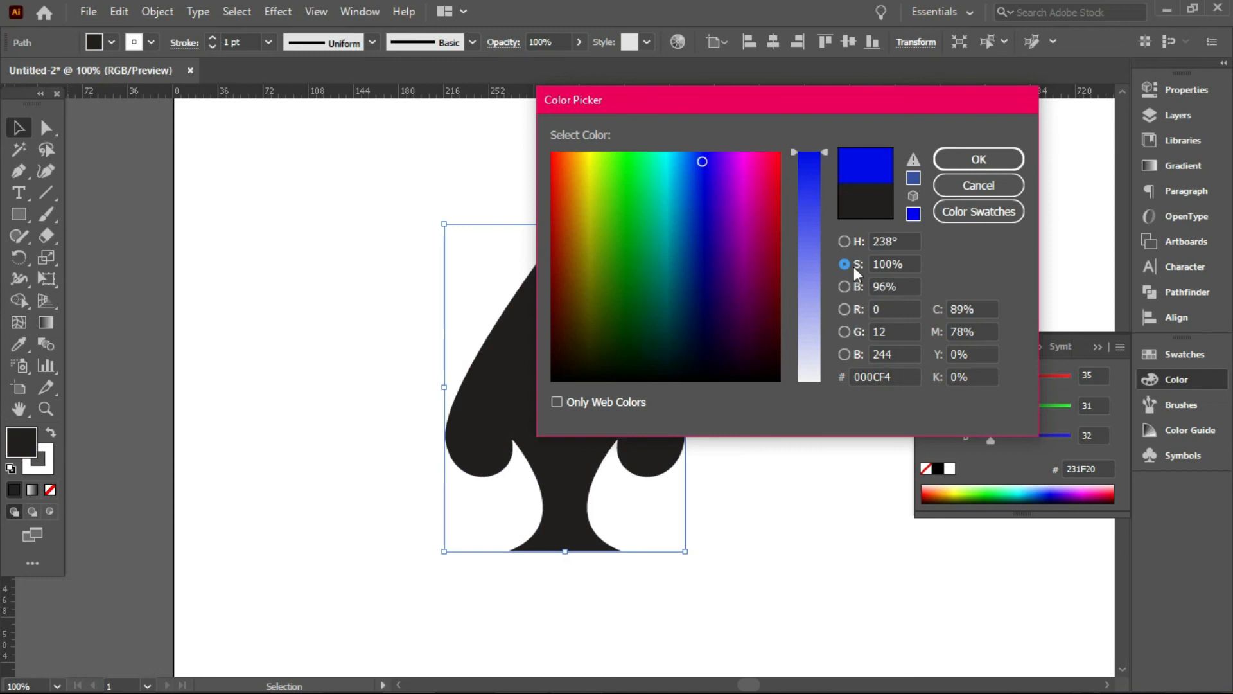
pyautogui.moveTo(826, 152); pyautogui.dragTo(876, 172)
pyautogui.click(851, 287)
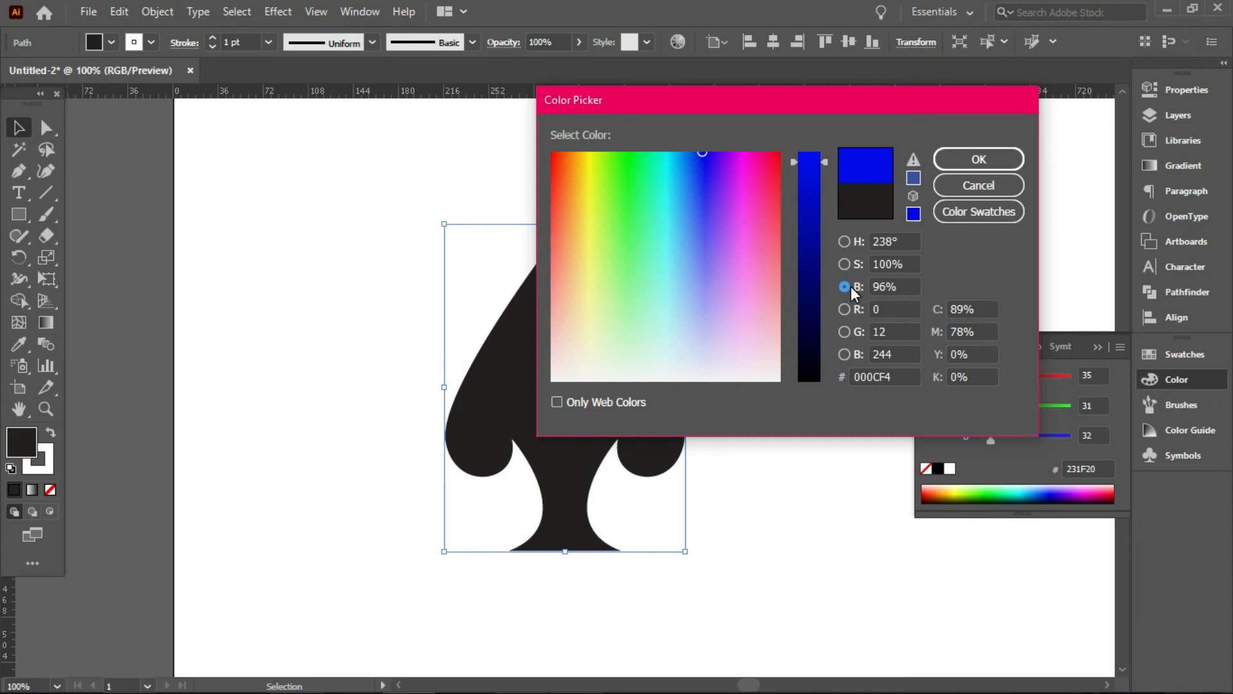
pyautogui.click(844, 311)
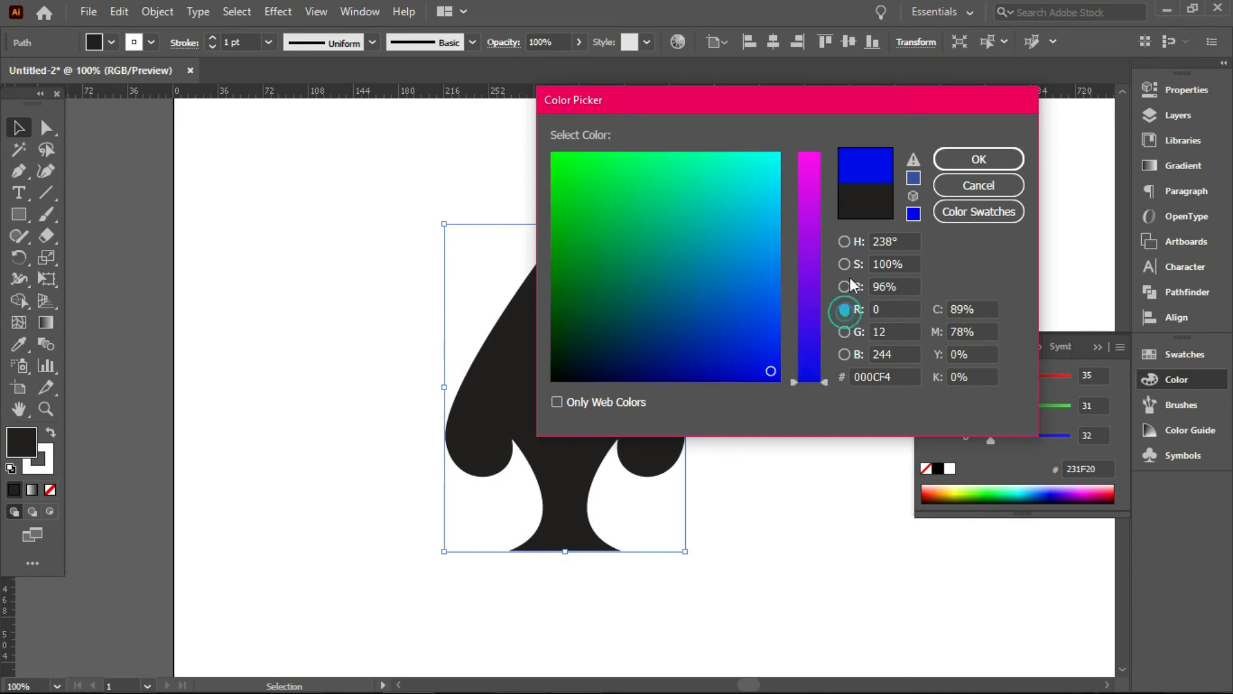
# Return the Color Picker to Hue mode and fill the spade with the dark blue #000793.
pyautogui.click(852, 244)
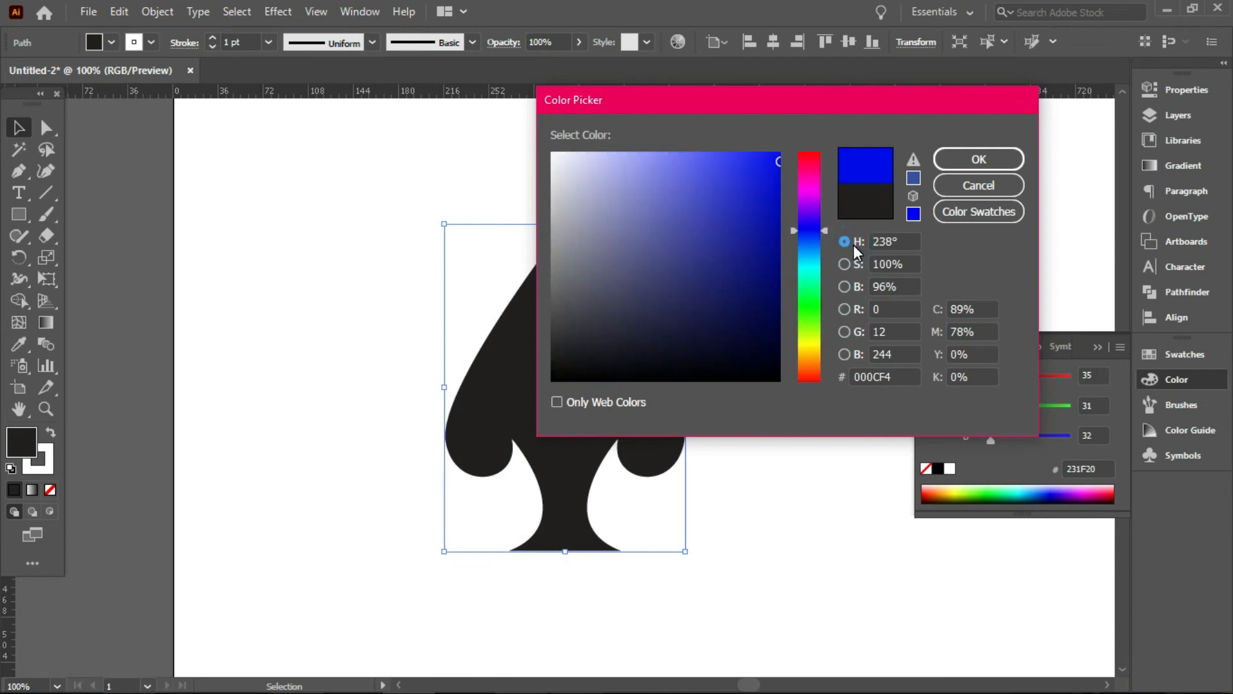
pyautogui.moveTo(724, 250); pyautogui.dragTo(787, 249)
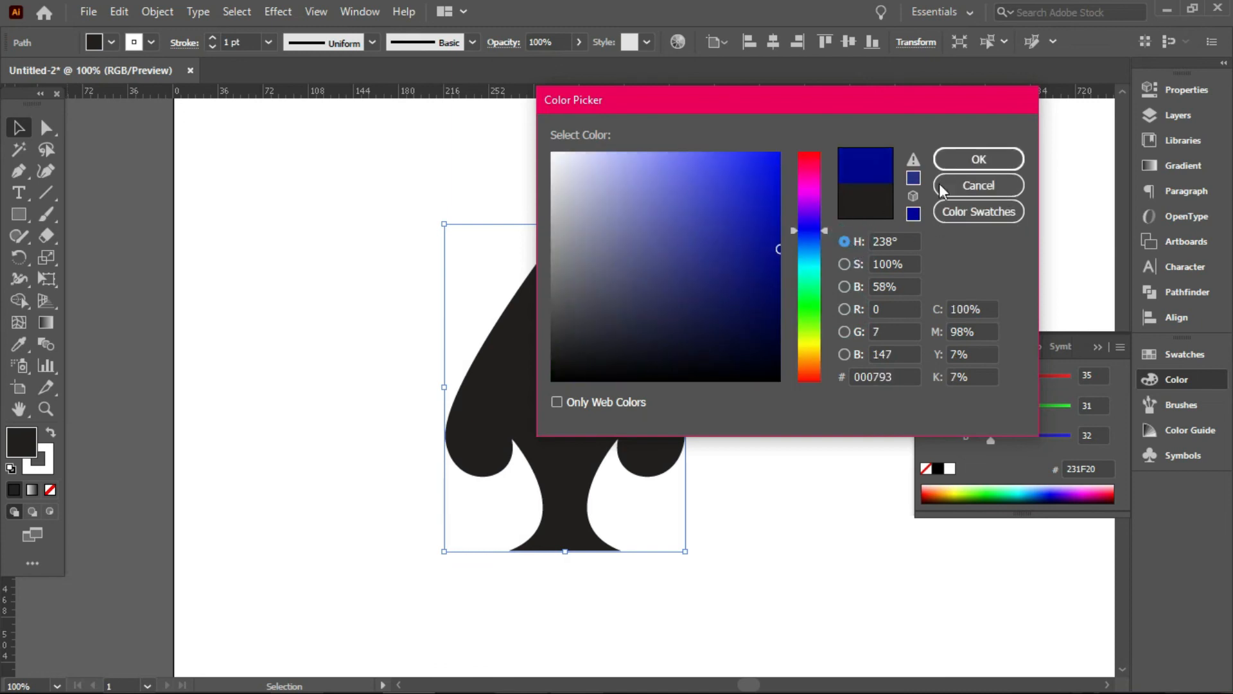
pyautogui.click(977, 161)
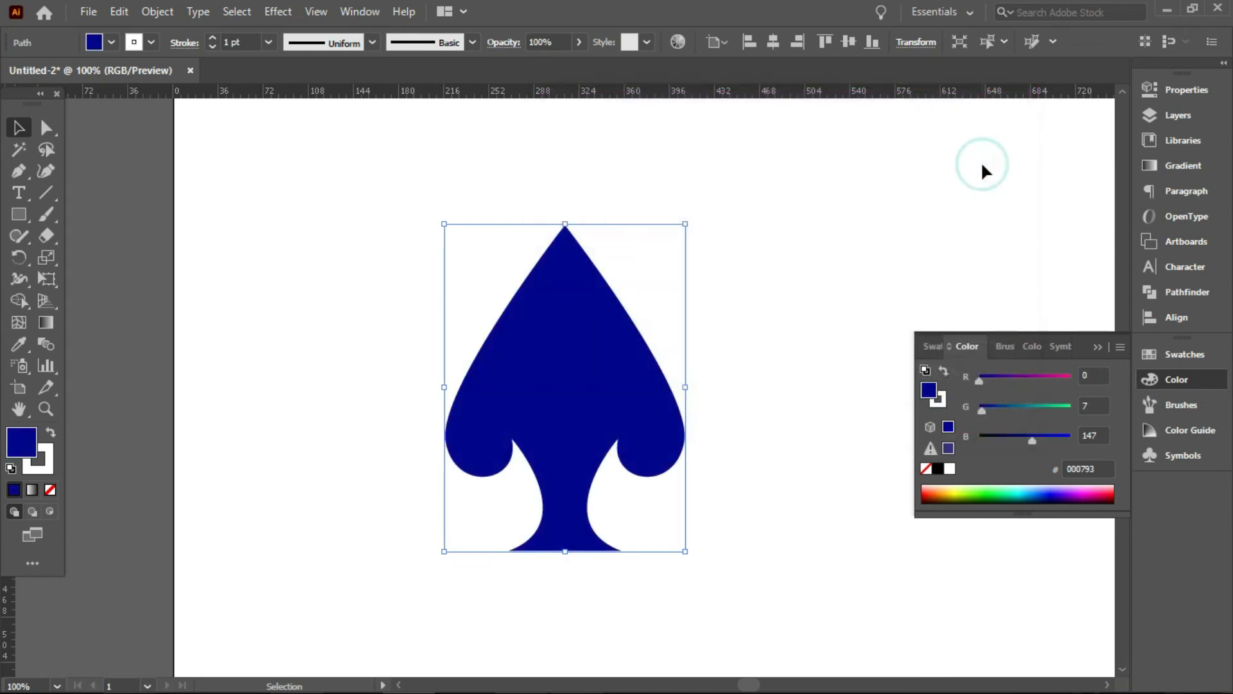
# Swap the spade's fill and stroke and back, and set its stroke colour to crimson #D8003E.
pyautogui.click(51, 430)
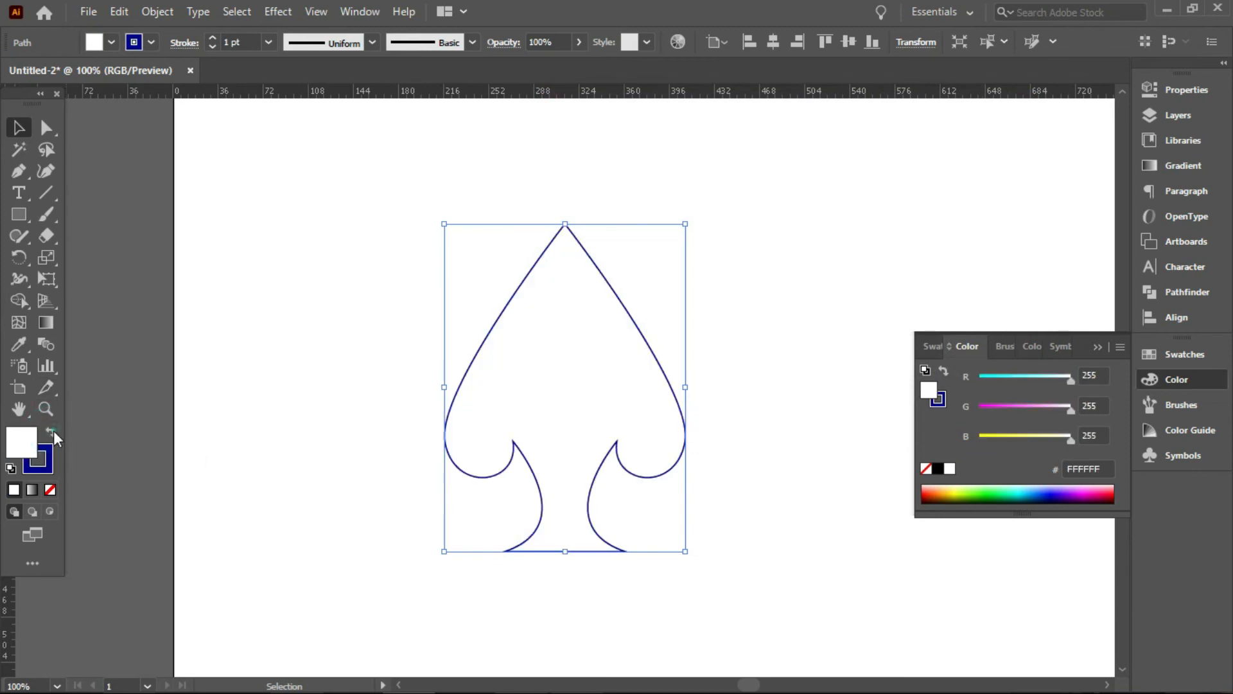
pyautogui.click(51, 430)
pyautogui.doubleClick(38, 459)
pyautogui.click(650, 271)
pyautogui.moveTo(712, 226); pyautogui.dragTo(780, 186)
pyautogui.click(966, 154)
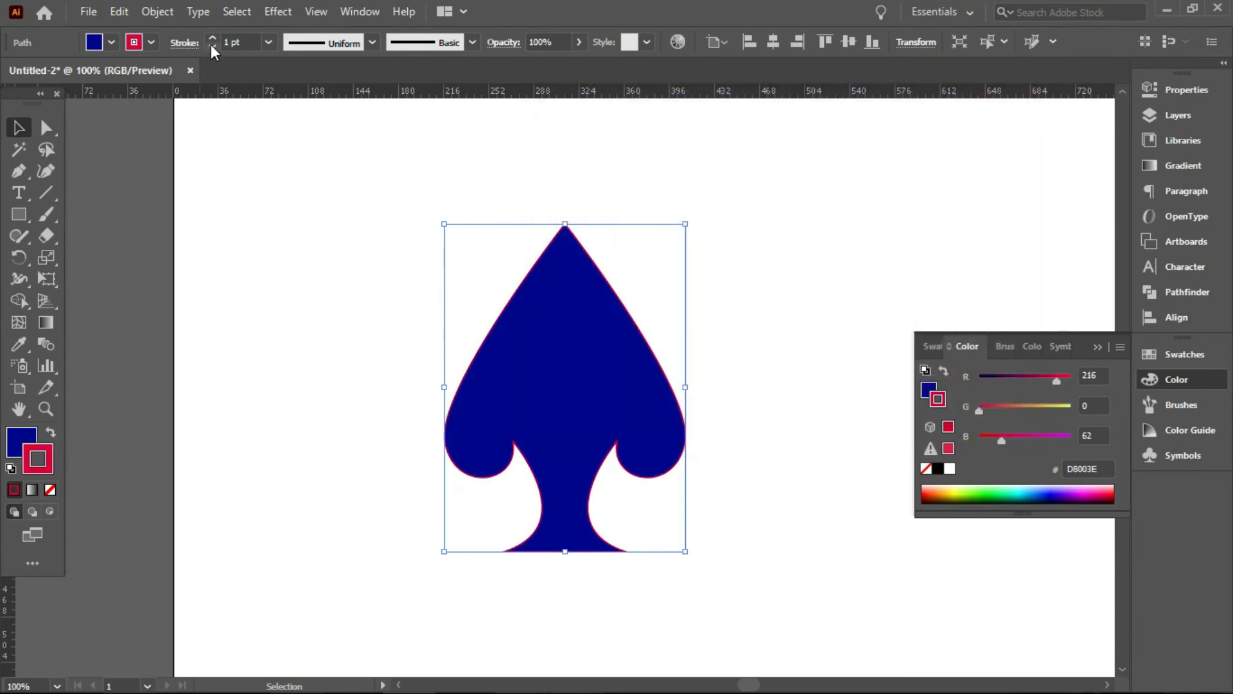
# Increase the spade's stroke weight to 11 pt and deselect the shape.
pyautogui.click(217, 41)
pyautogui.click(217, 41)
pyautogui.click(218, 41)
pyautogui.click(218, 41)
pyautogui.click(47, 127)
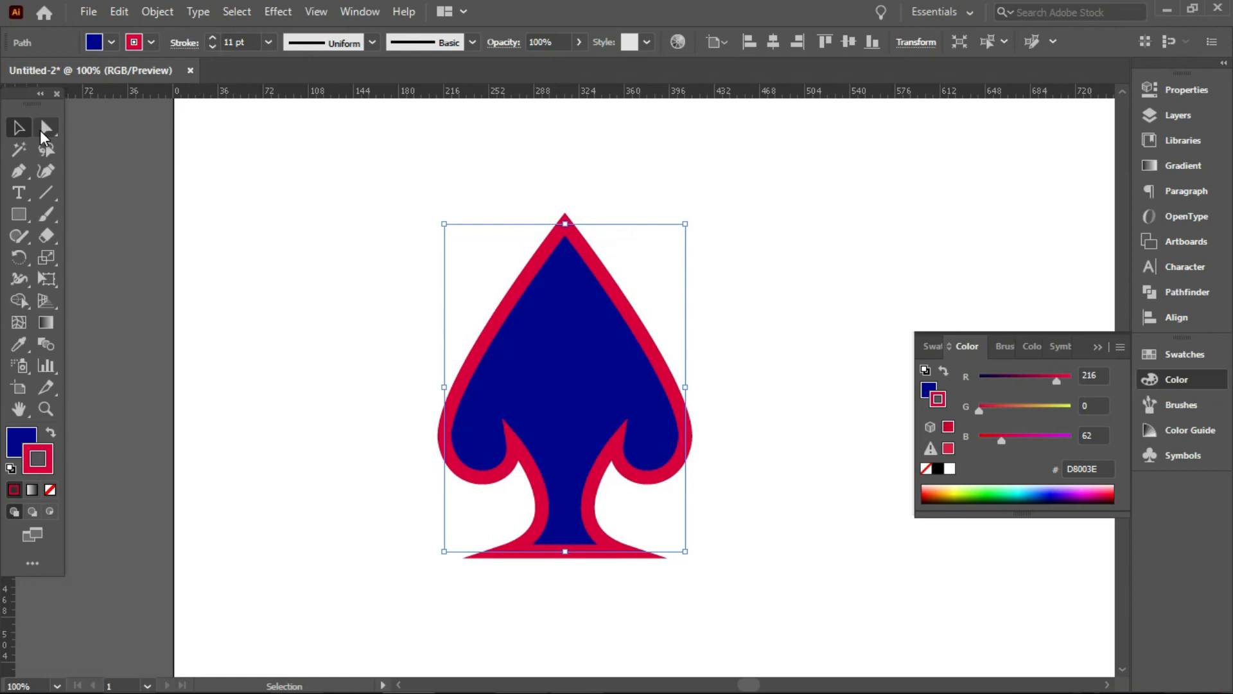
pyautogui.click(376, 277)
# Select the spade and the heart together, delete both to clear the artboard, and return to the Selection tool.
pyautogui.hotkey('ctrl', '-')
pyautogui.hotkey('ctrl', '-')
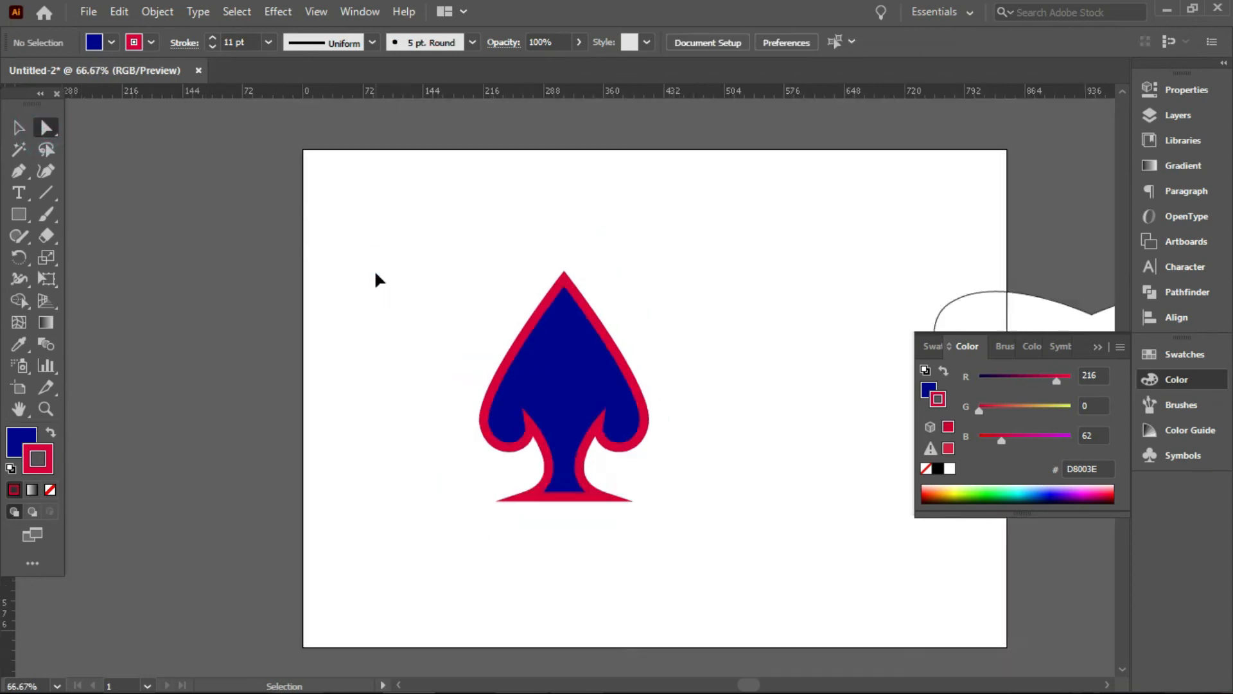
pyautogui.moveTo(439, 270); pyautogui.dragTo(870, 462)
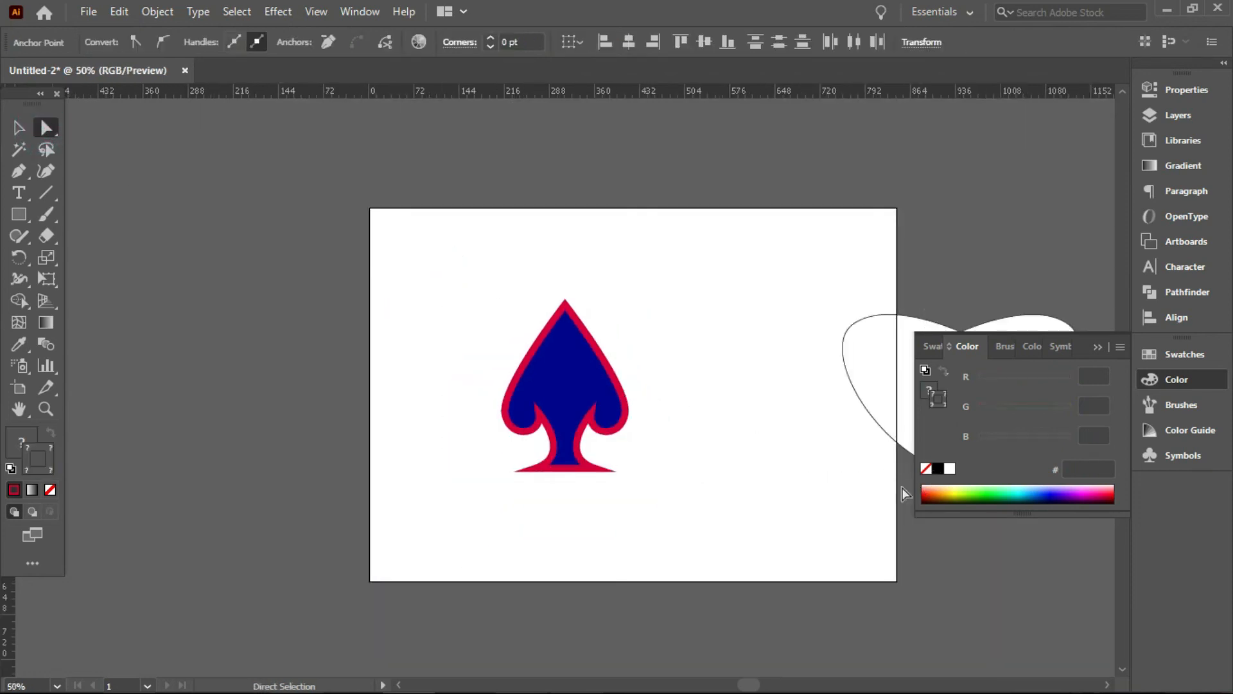
pyautogui.press('Delete')
pyautogui.click(19, 127)
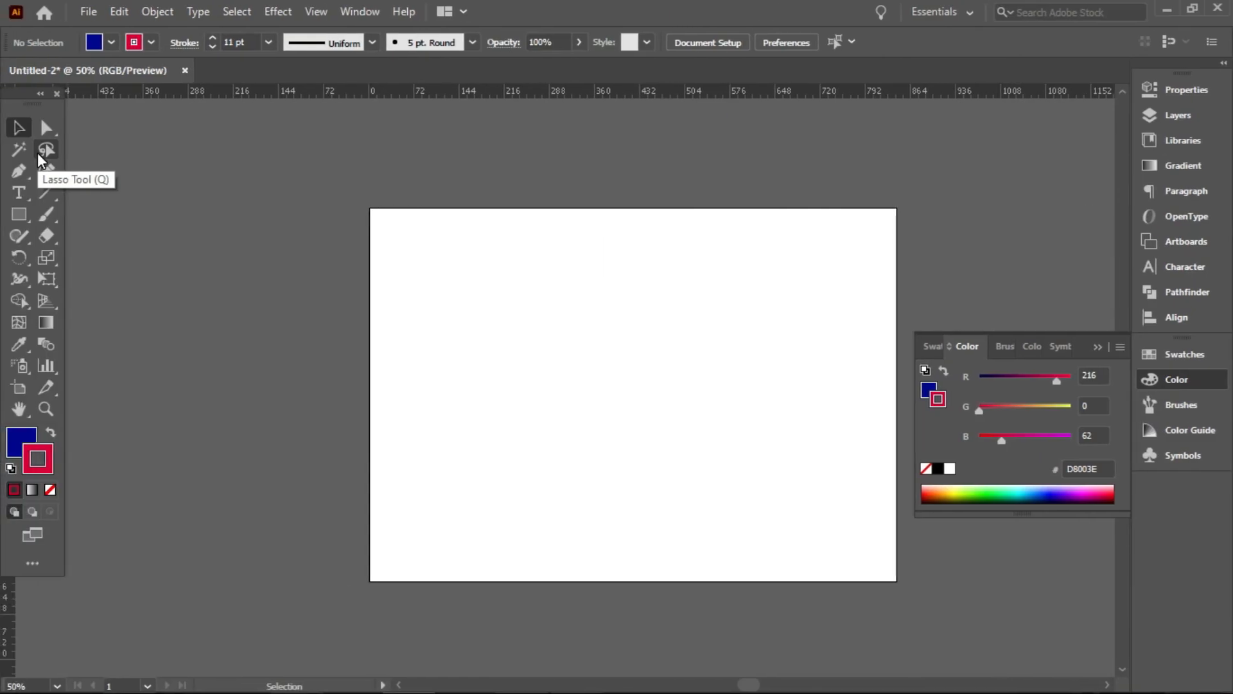